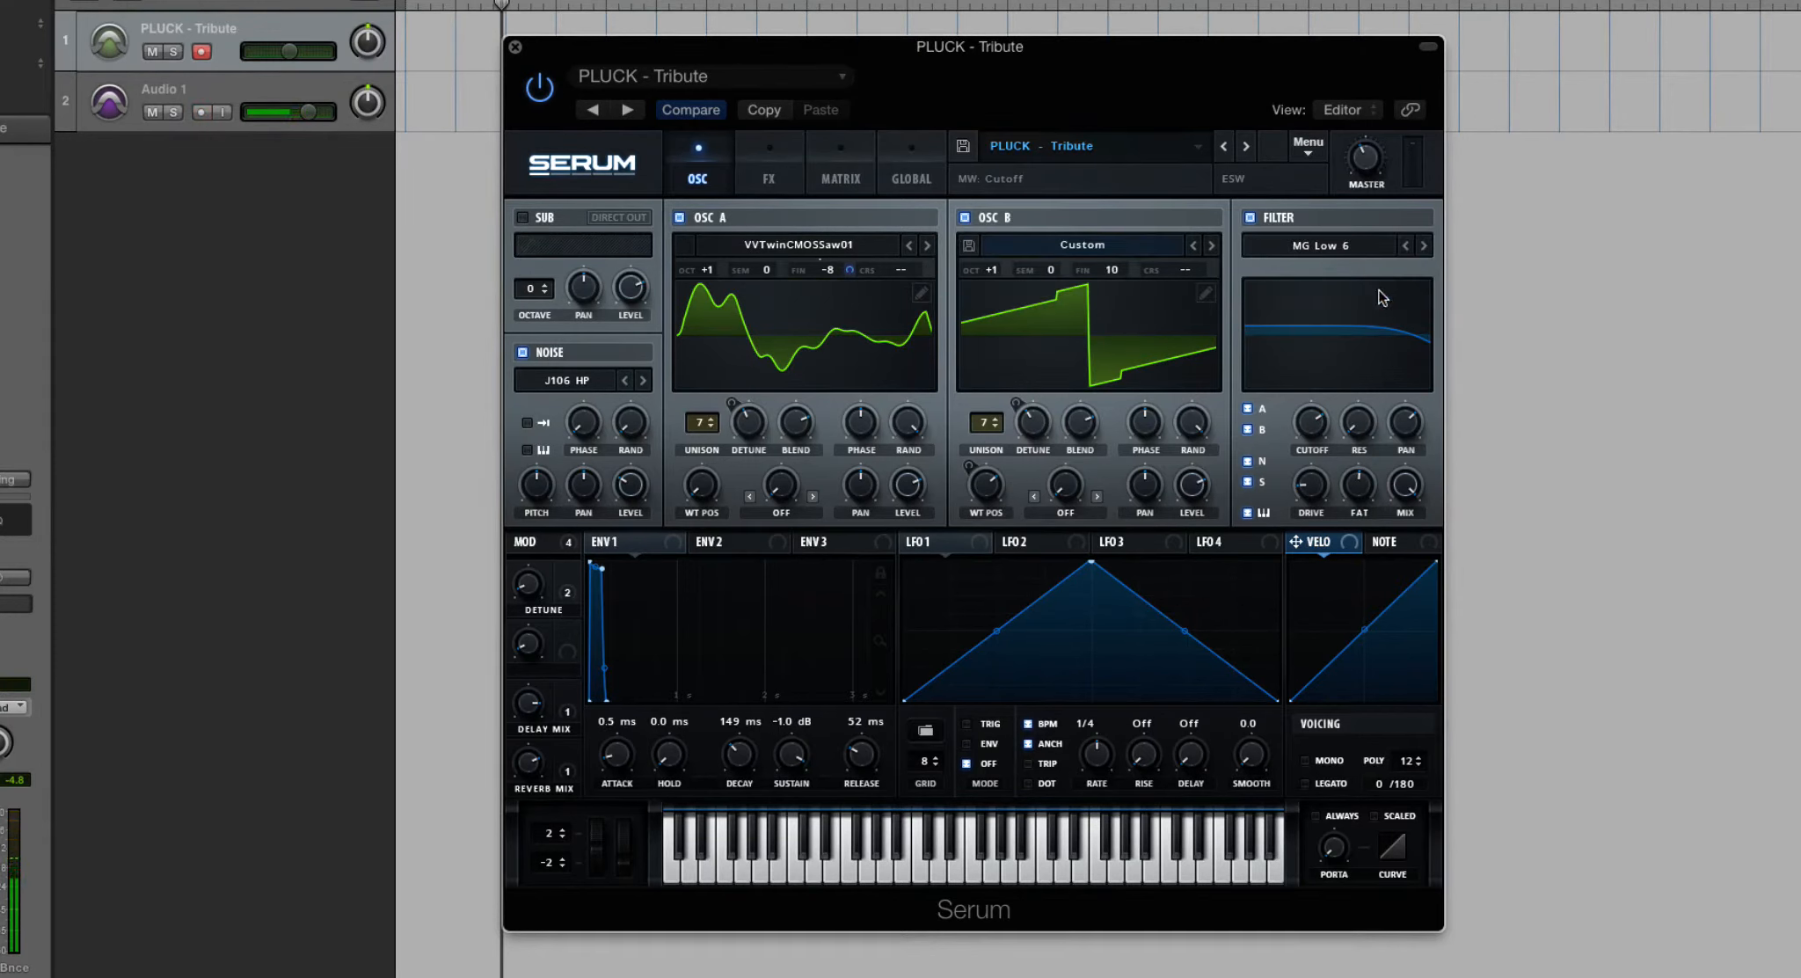
- Bypass the filter and switch it back on to compare the sound
left_click(1251, 218)
left_click(1250, 218)
left_click(1249, 218)
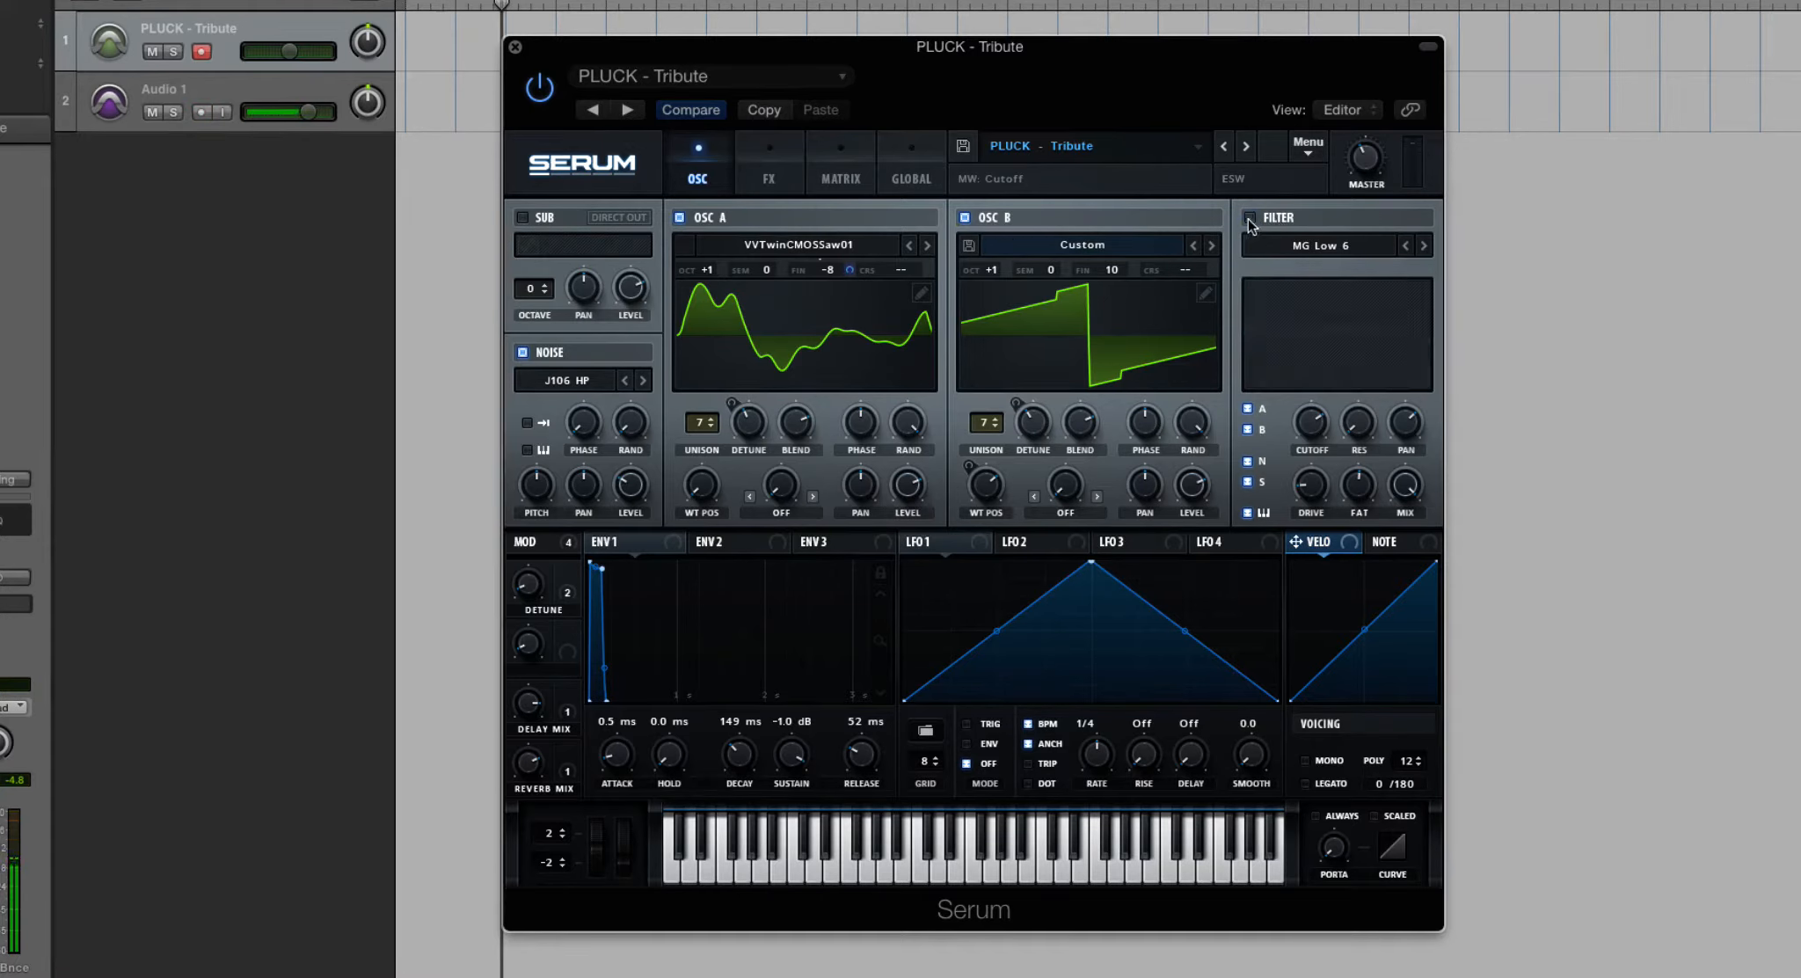
left_click(1251, 218)
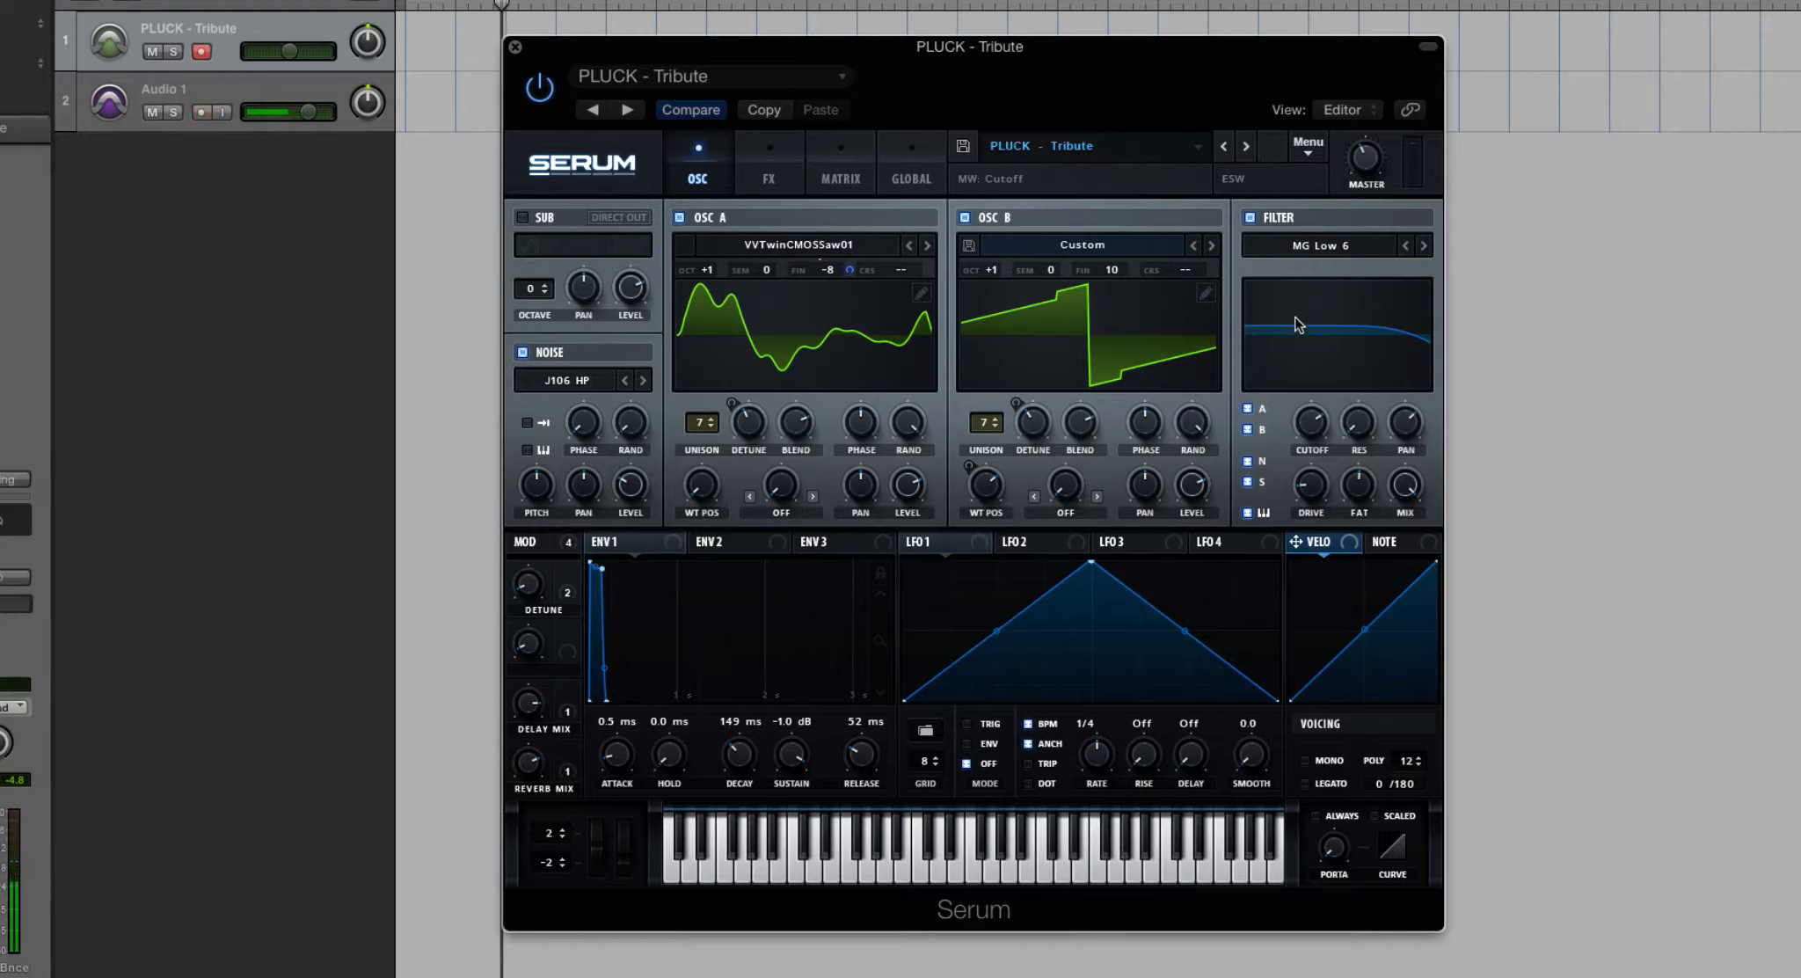
- Adjust the filter cutoff and look through the available Normal and Multi filter types
left_click_drag(1311, 424, 1314, 371)
left_click(1334, 244)
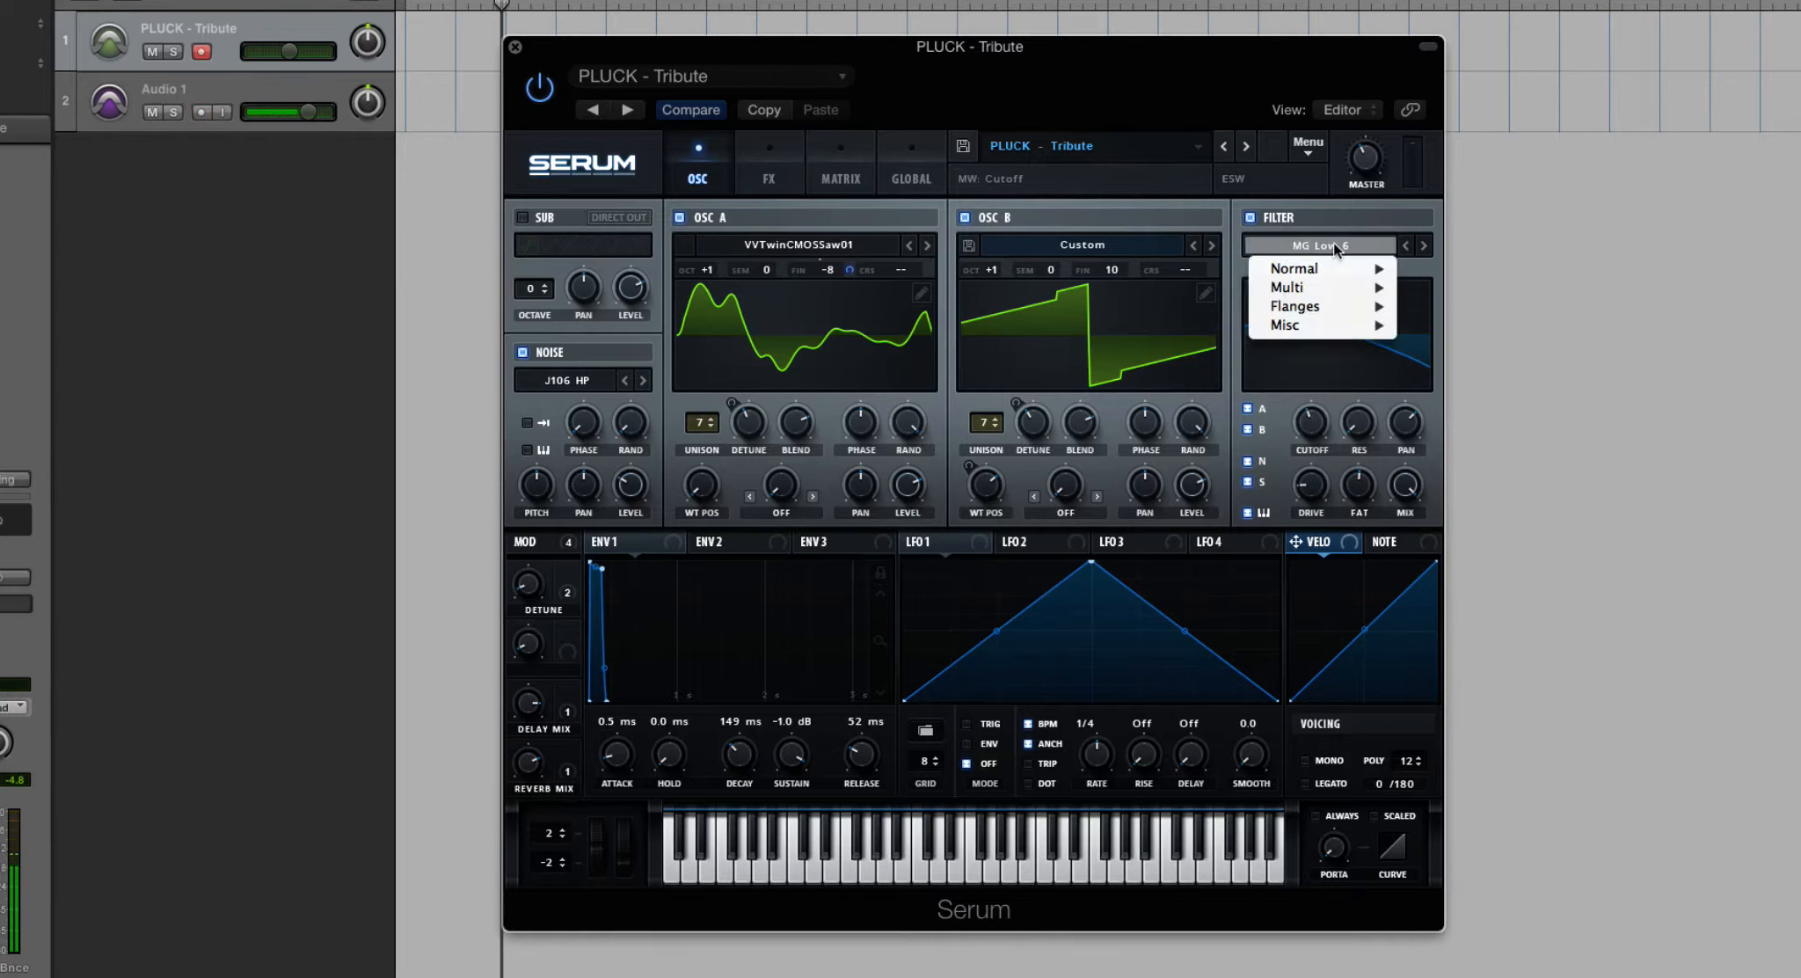
mouse_move(1342, 274)
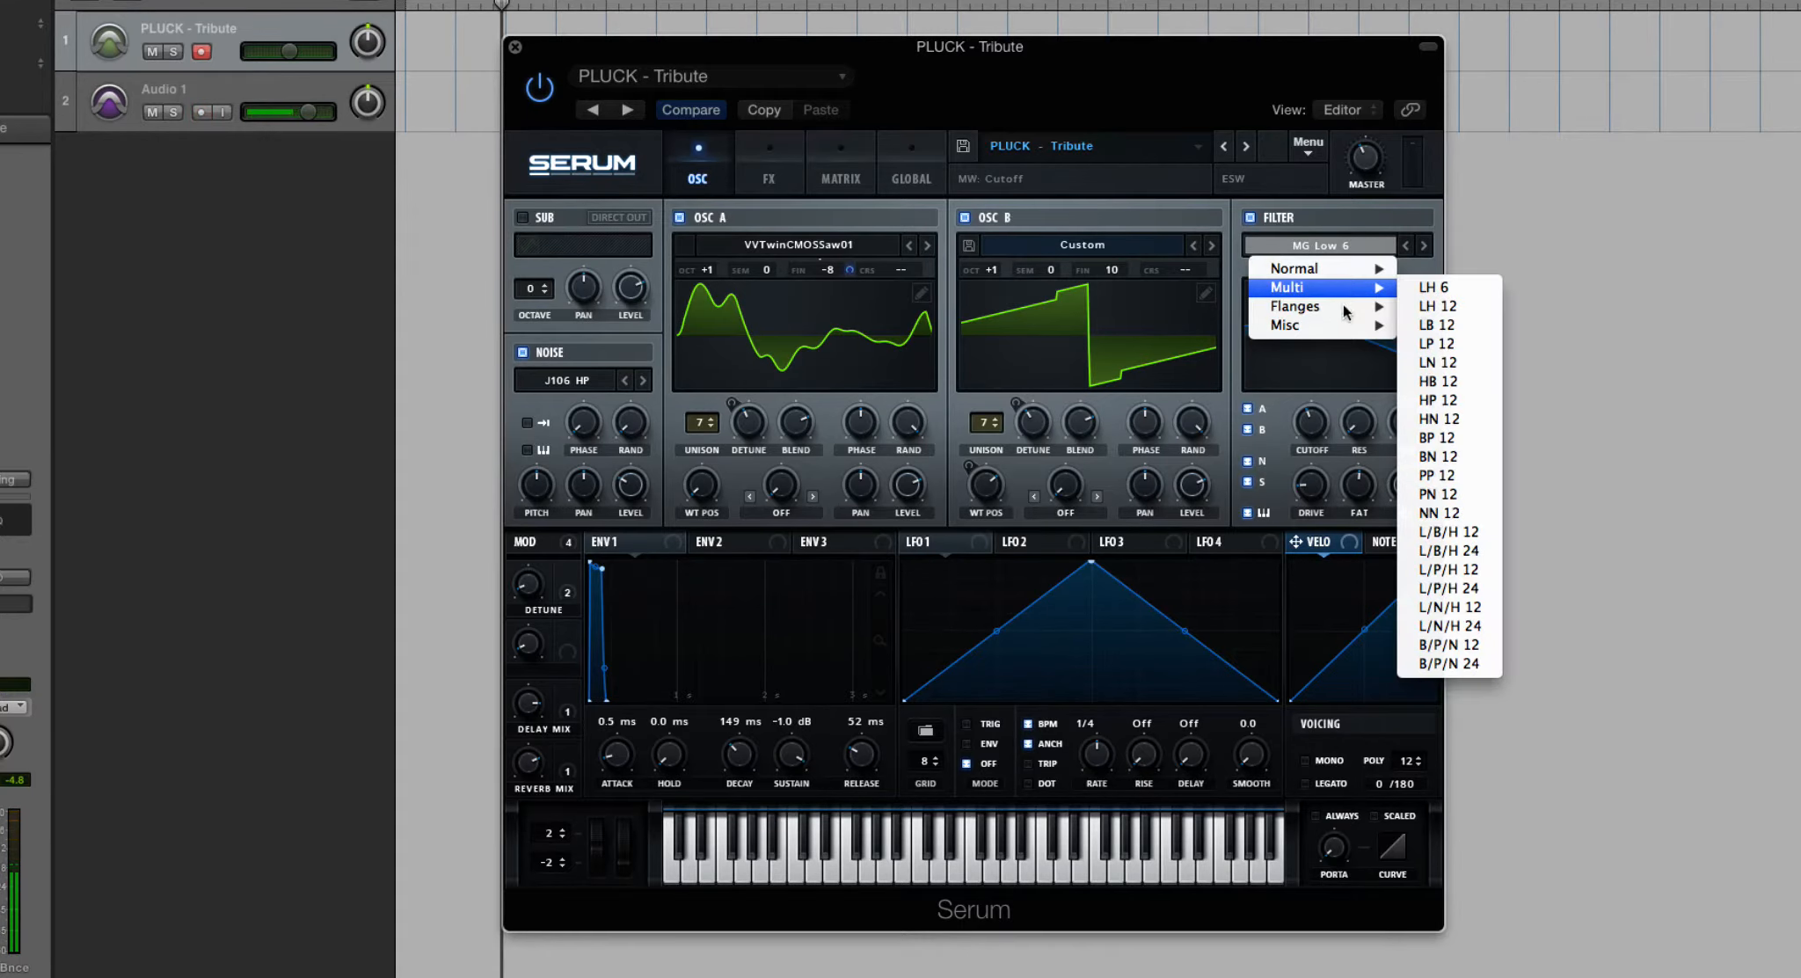
left_click(1330, 245)
left_click(1325, 242)
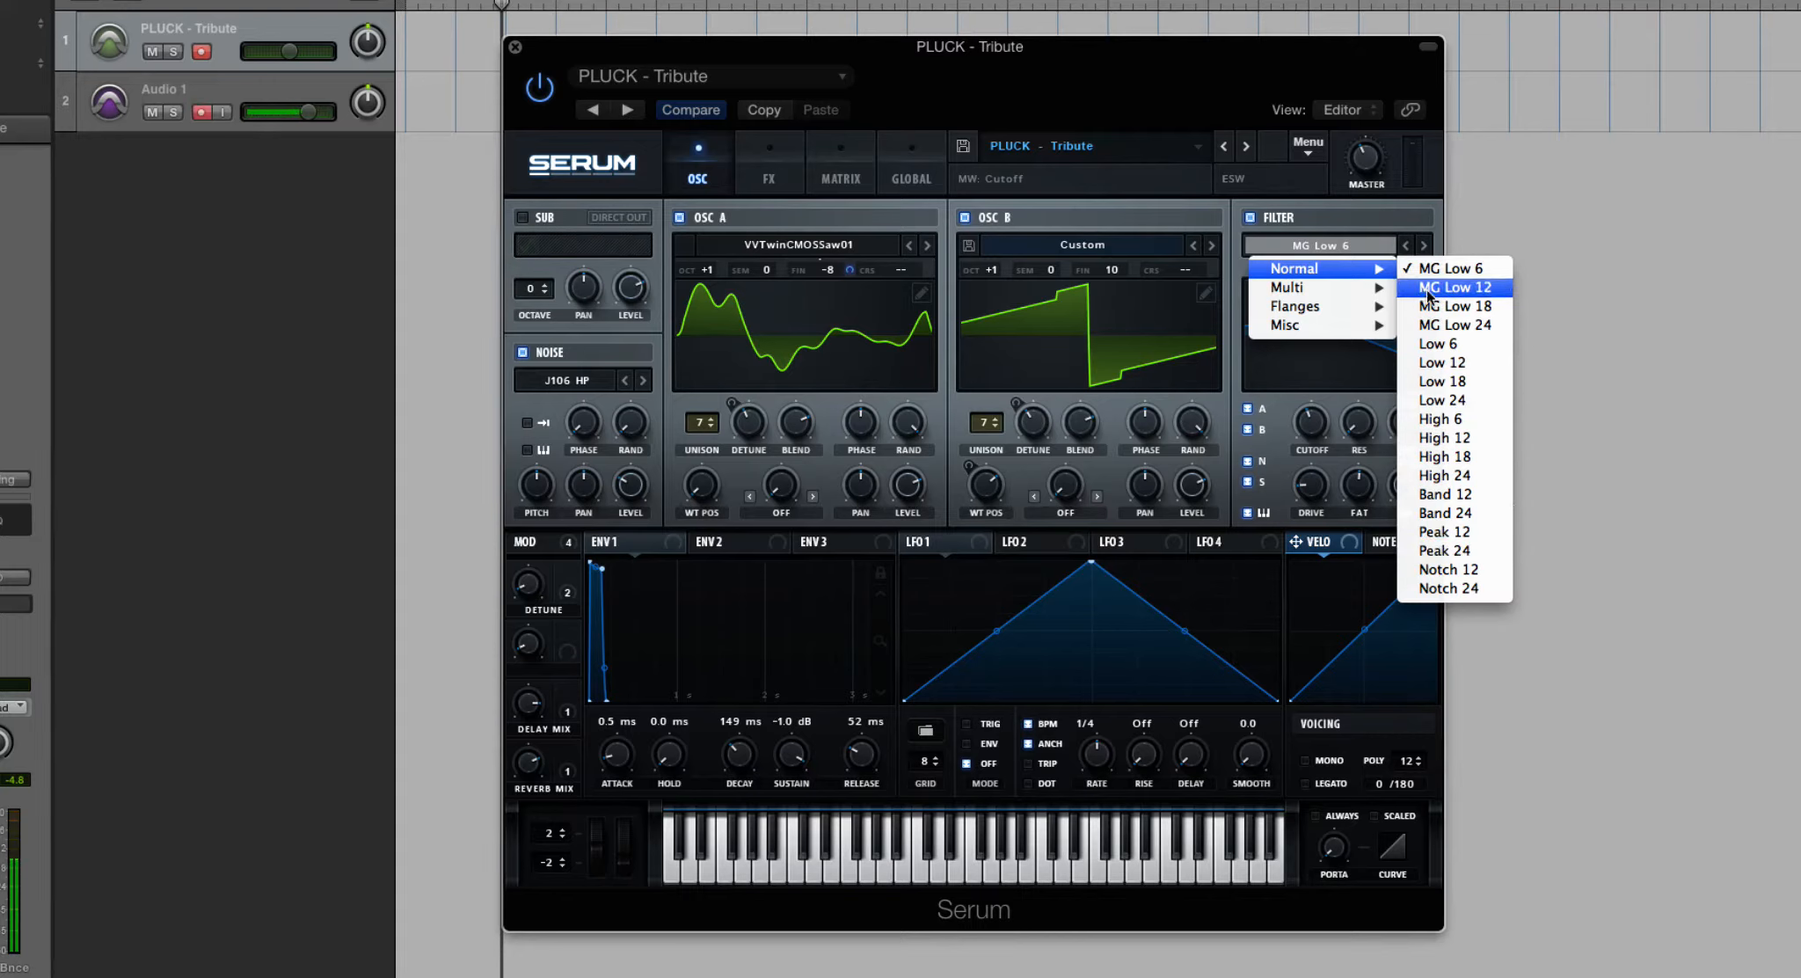
left_click(1313, 214)
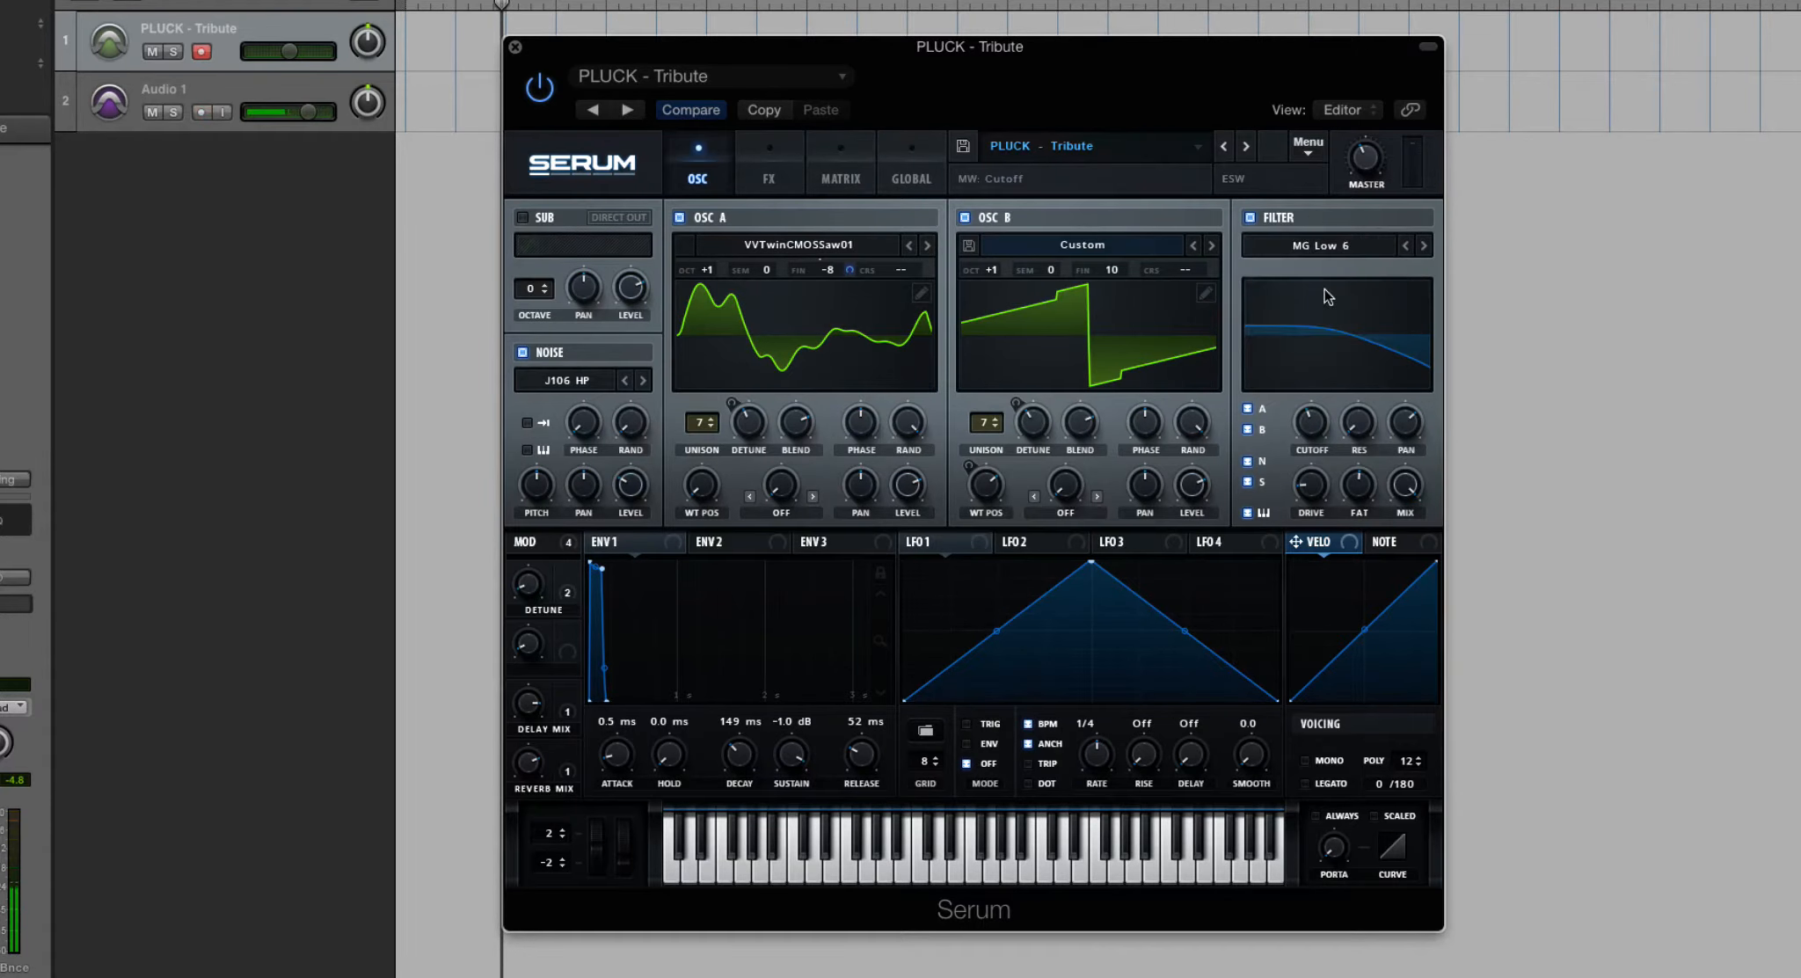
- Sweep the MG Low 6 filter's cutoff down and back up until it is fully open
left_click_drag(1325, 289, 1320, 333)
mouse_move(1319, 406)
left_mouse_down()
mouse_move(1314, 439)
mouse_move(1310, 394)
left_mouse_up()
left_click_drag(1317, 440, 1307, 565)
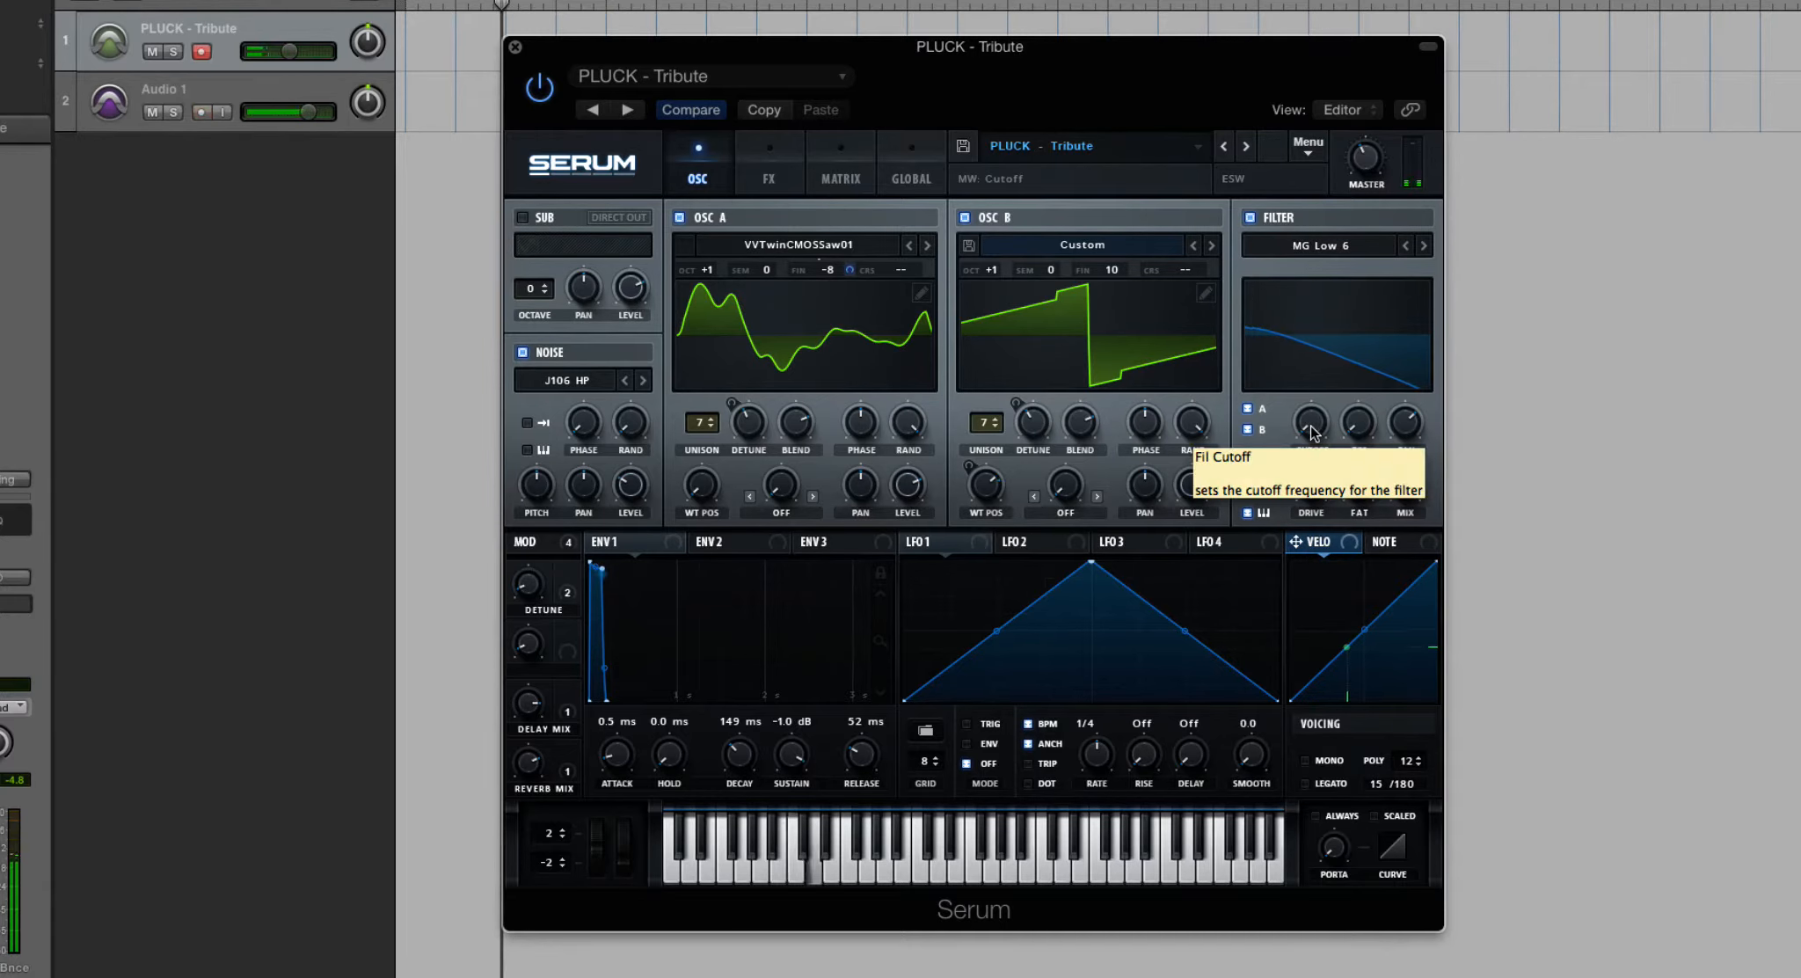
left_click_drag(1311, 427, 1312, 347)
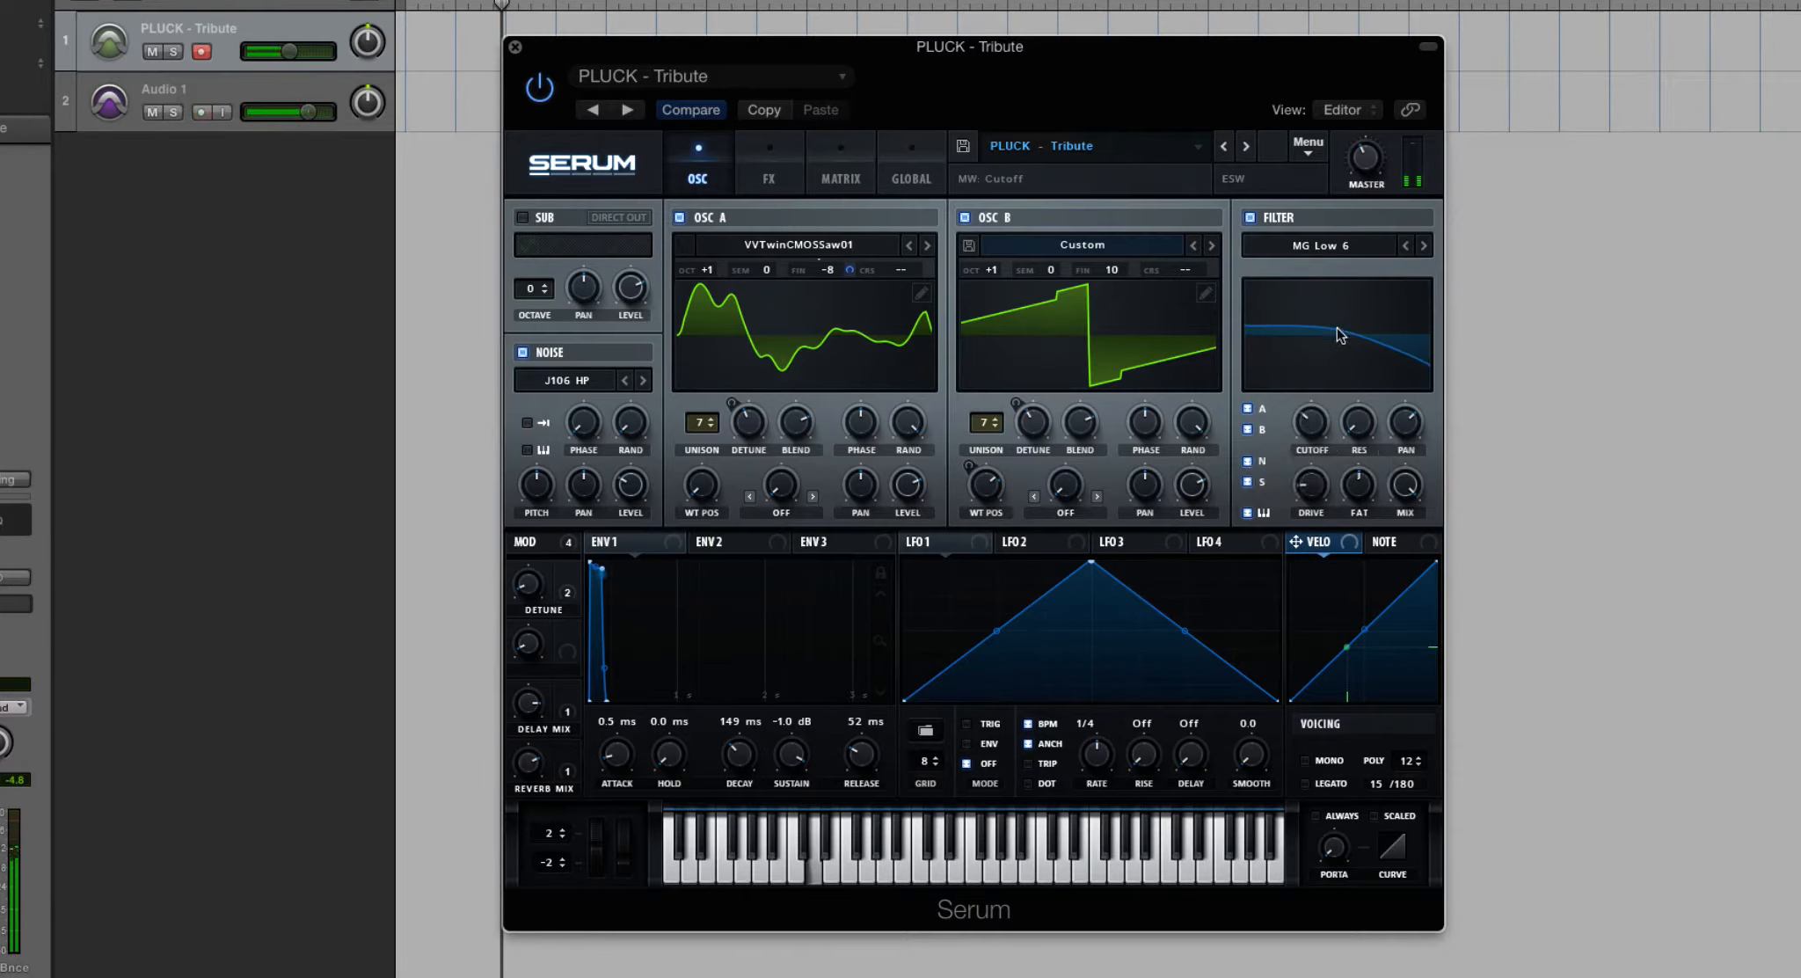
mouse_move(1320, 407)
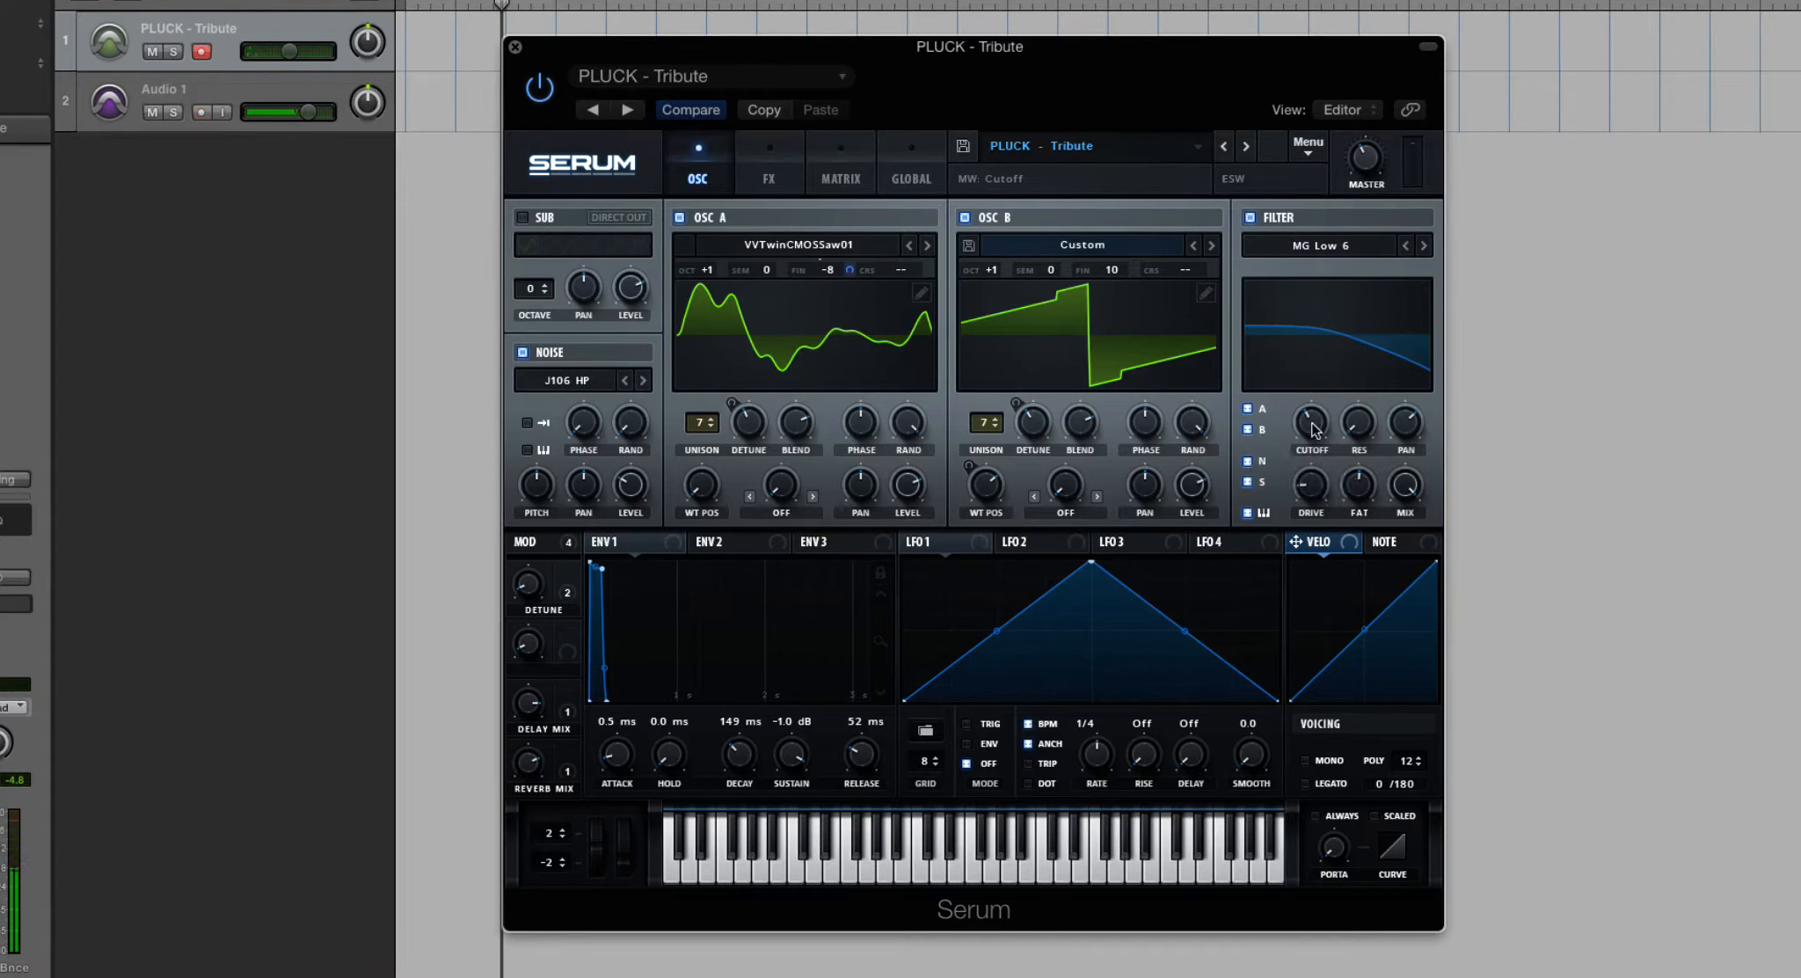
left_click_drag(1315, 429, 1331, 426)
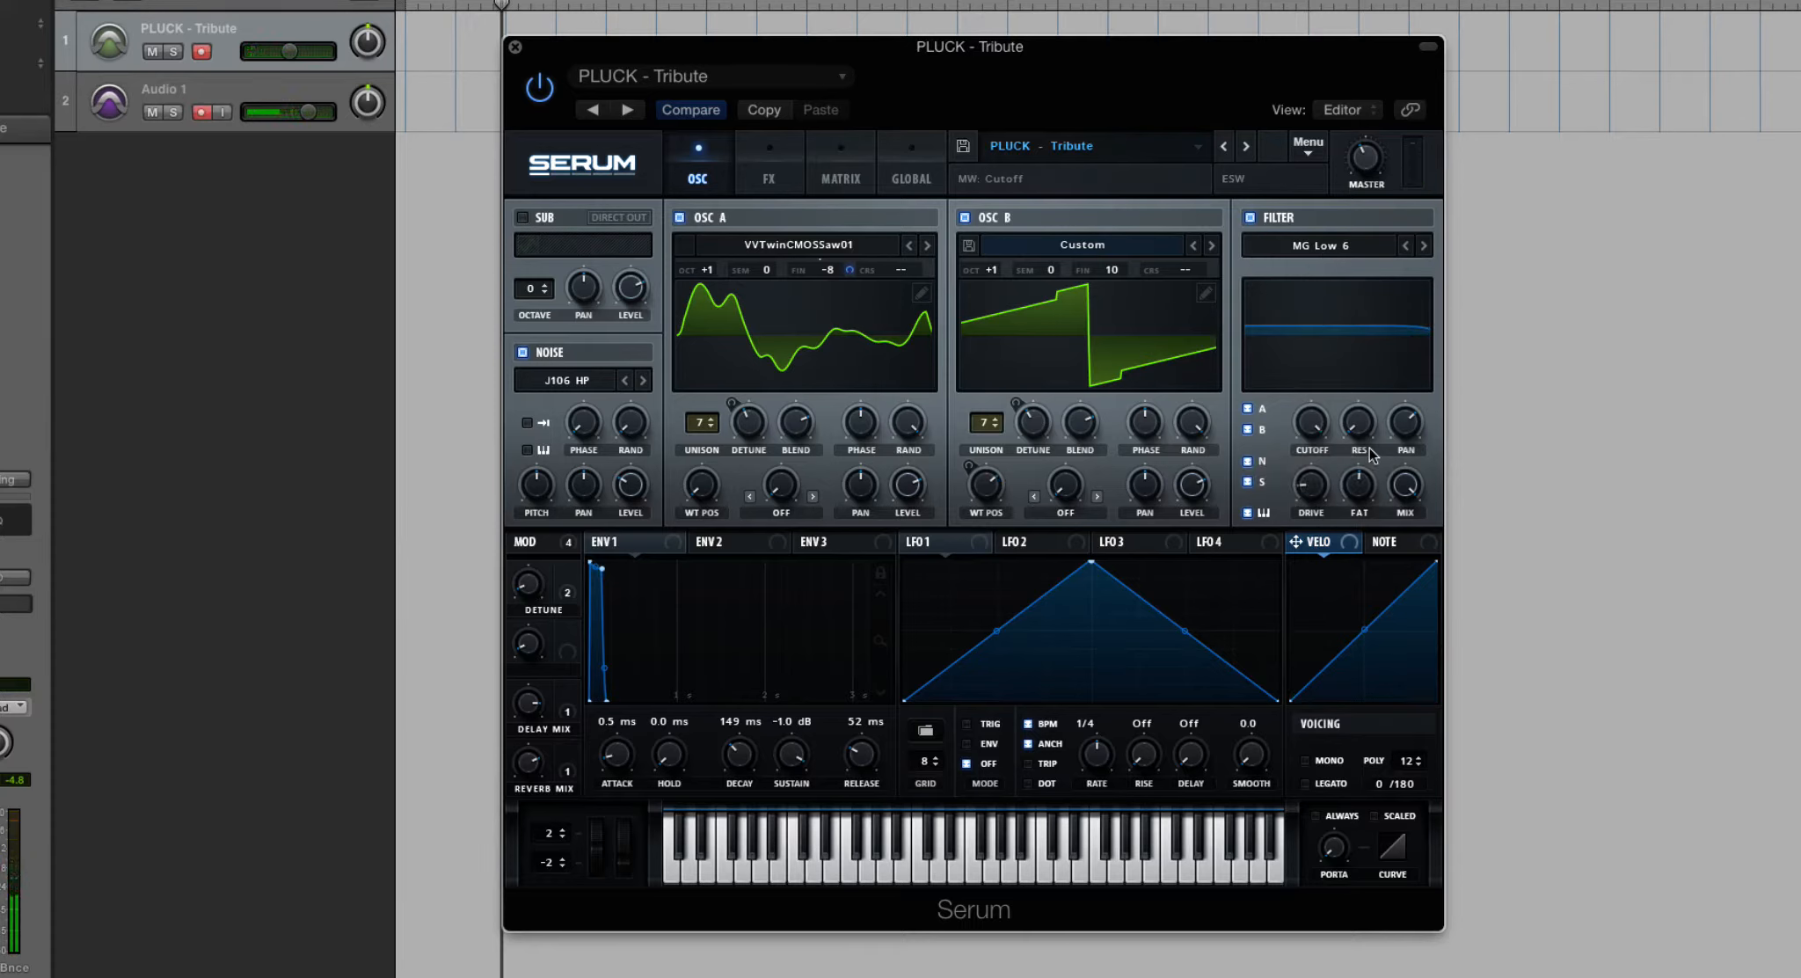
- Set the filter type to MG Low 24 and raise its cutoff to 22050 Hz
left_click(1325, 244)
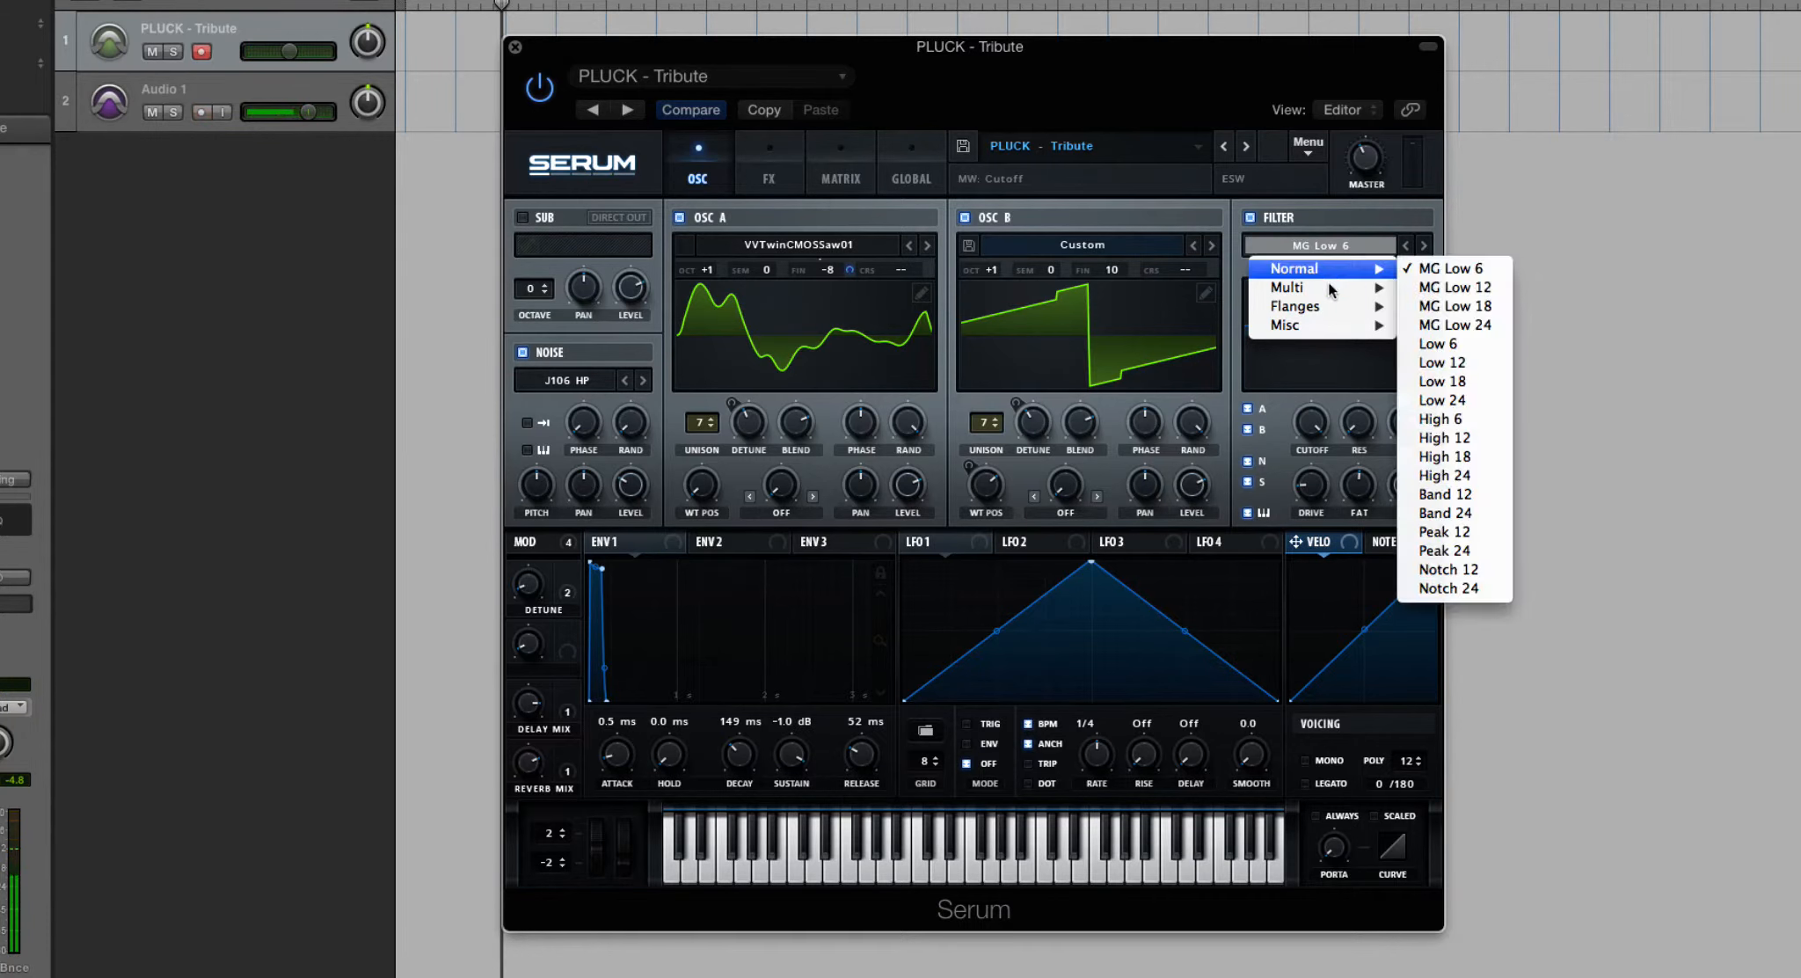
left_click(1312, 420)
mouse_move(1312, 419)
left_mouse_down()
mouse_move(1327, 725)
mouse_move(1334, 420)
left_mouse_up()
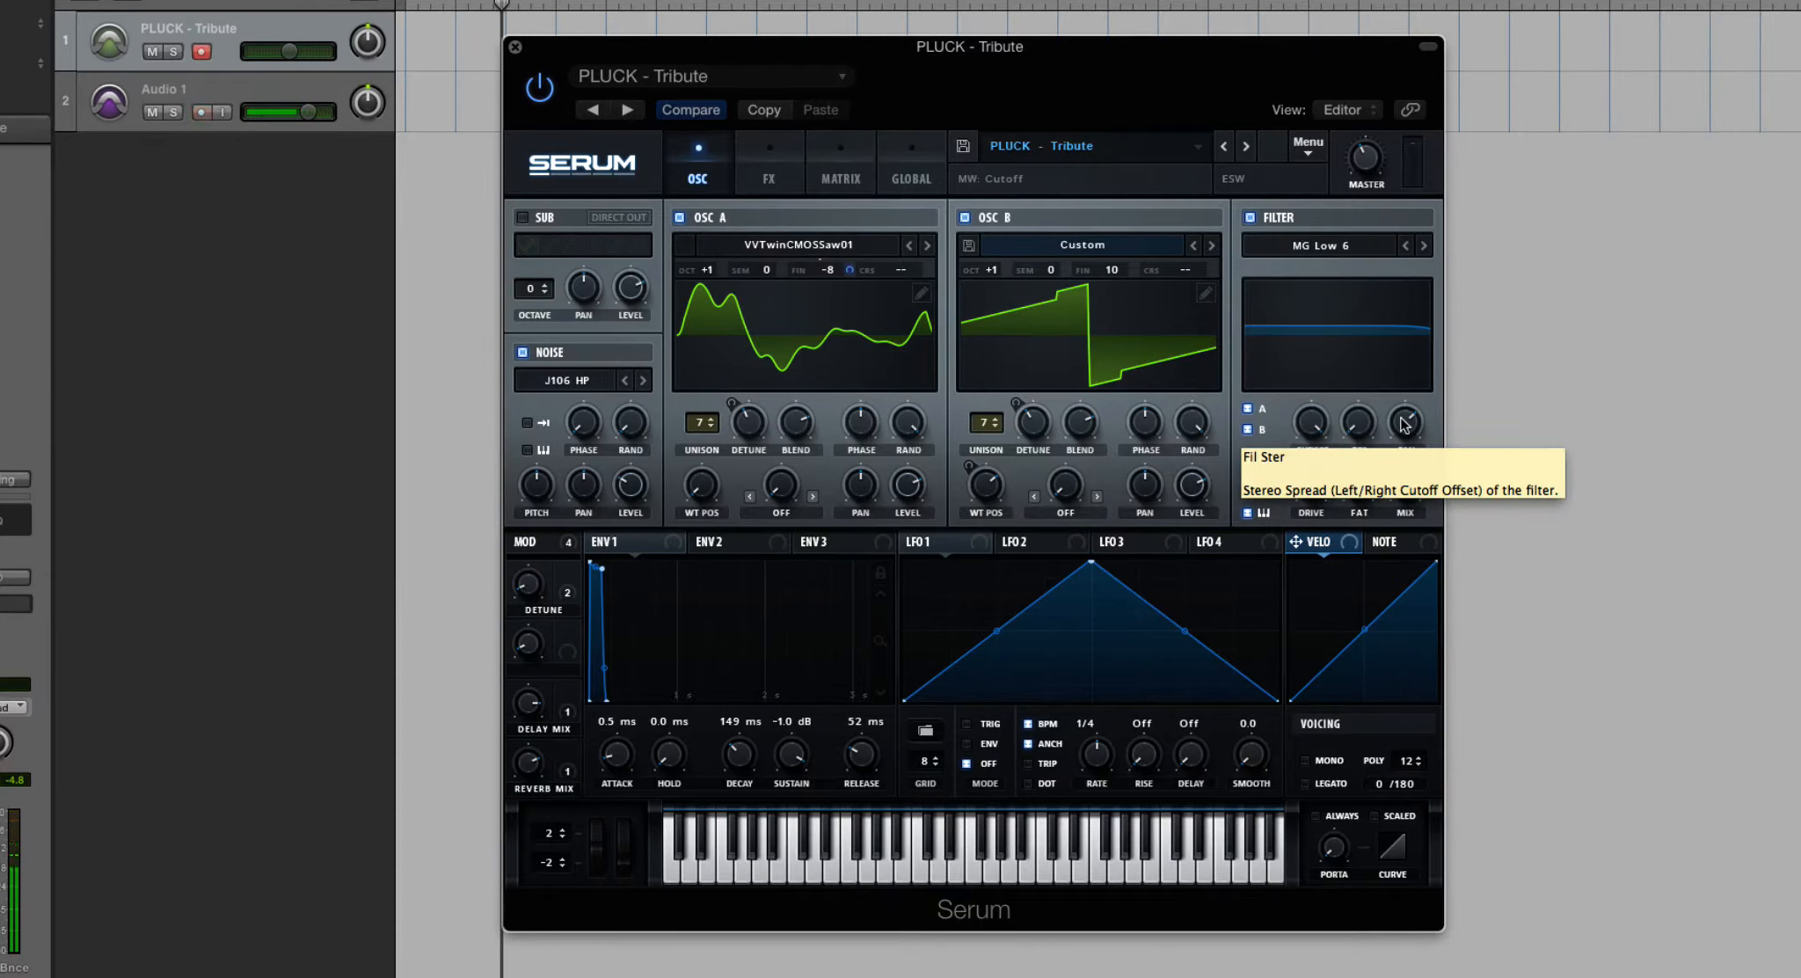
mouse_move(1311, 420)
left_mouse_down()
mouse_move(1321, 560)
mouse_move(1307, 396)
left_mouse_up()
left_click(1319, 247)
mouse_move(1321, 263)
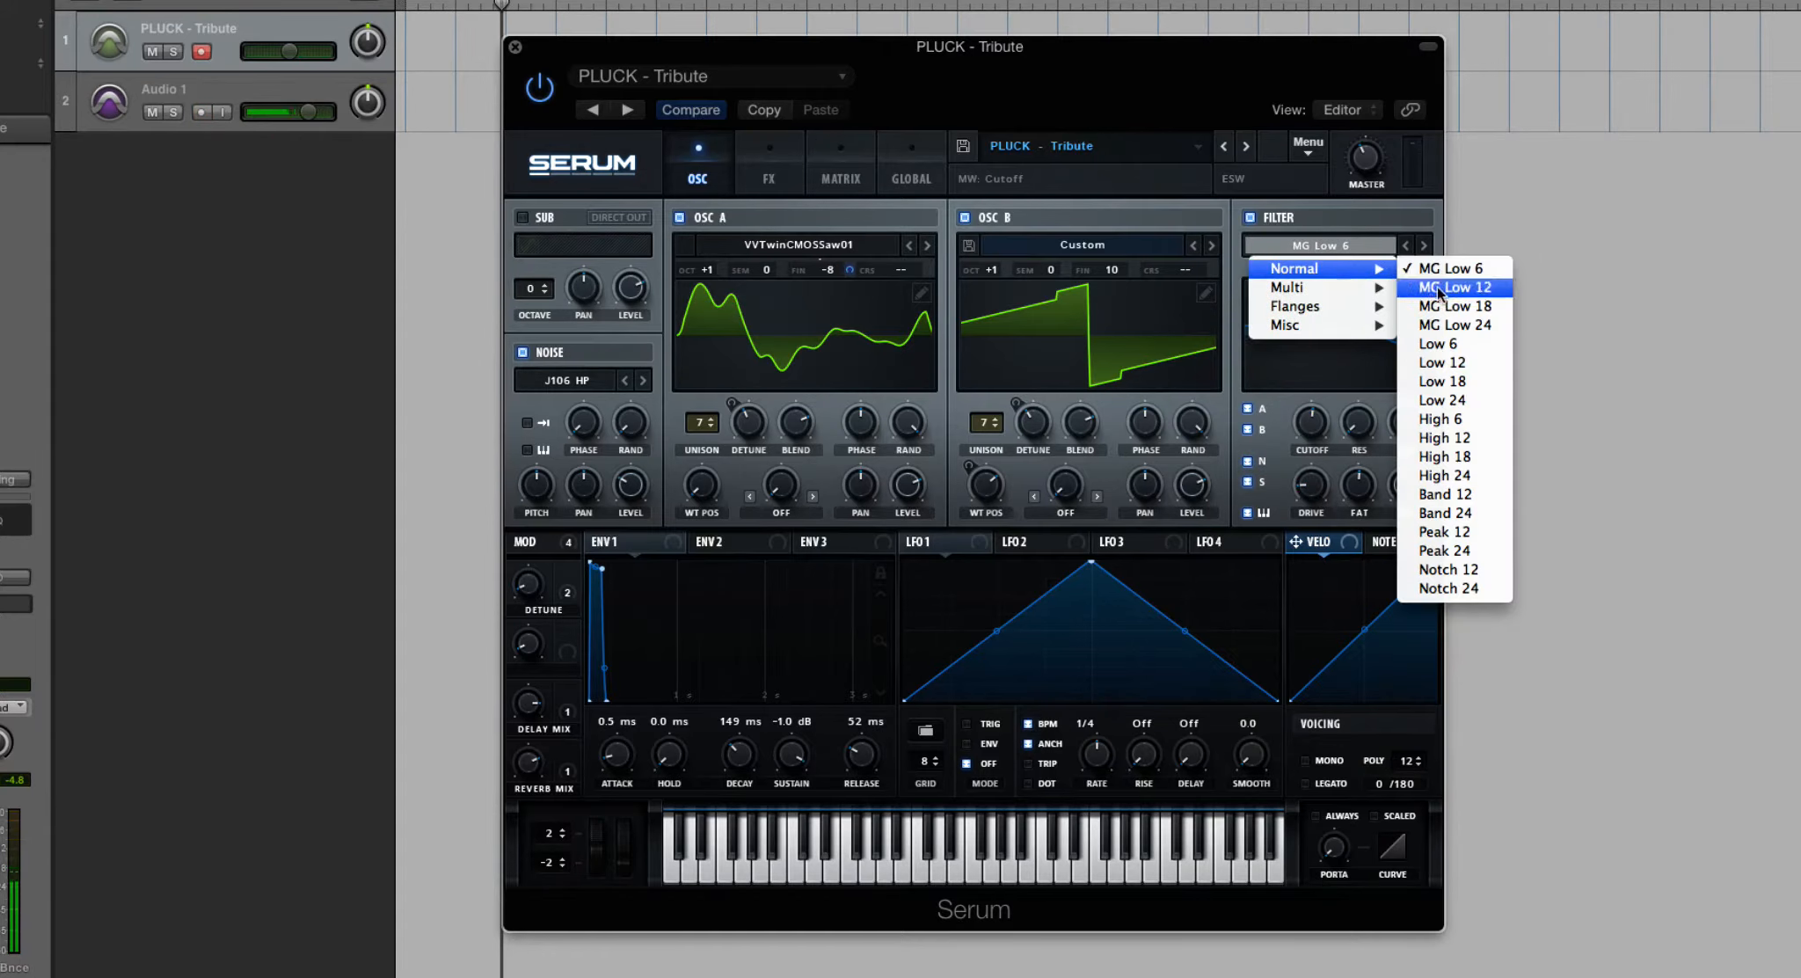
left_click(1465, 325)
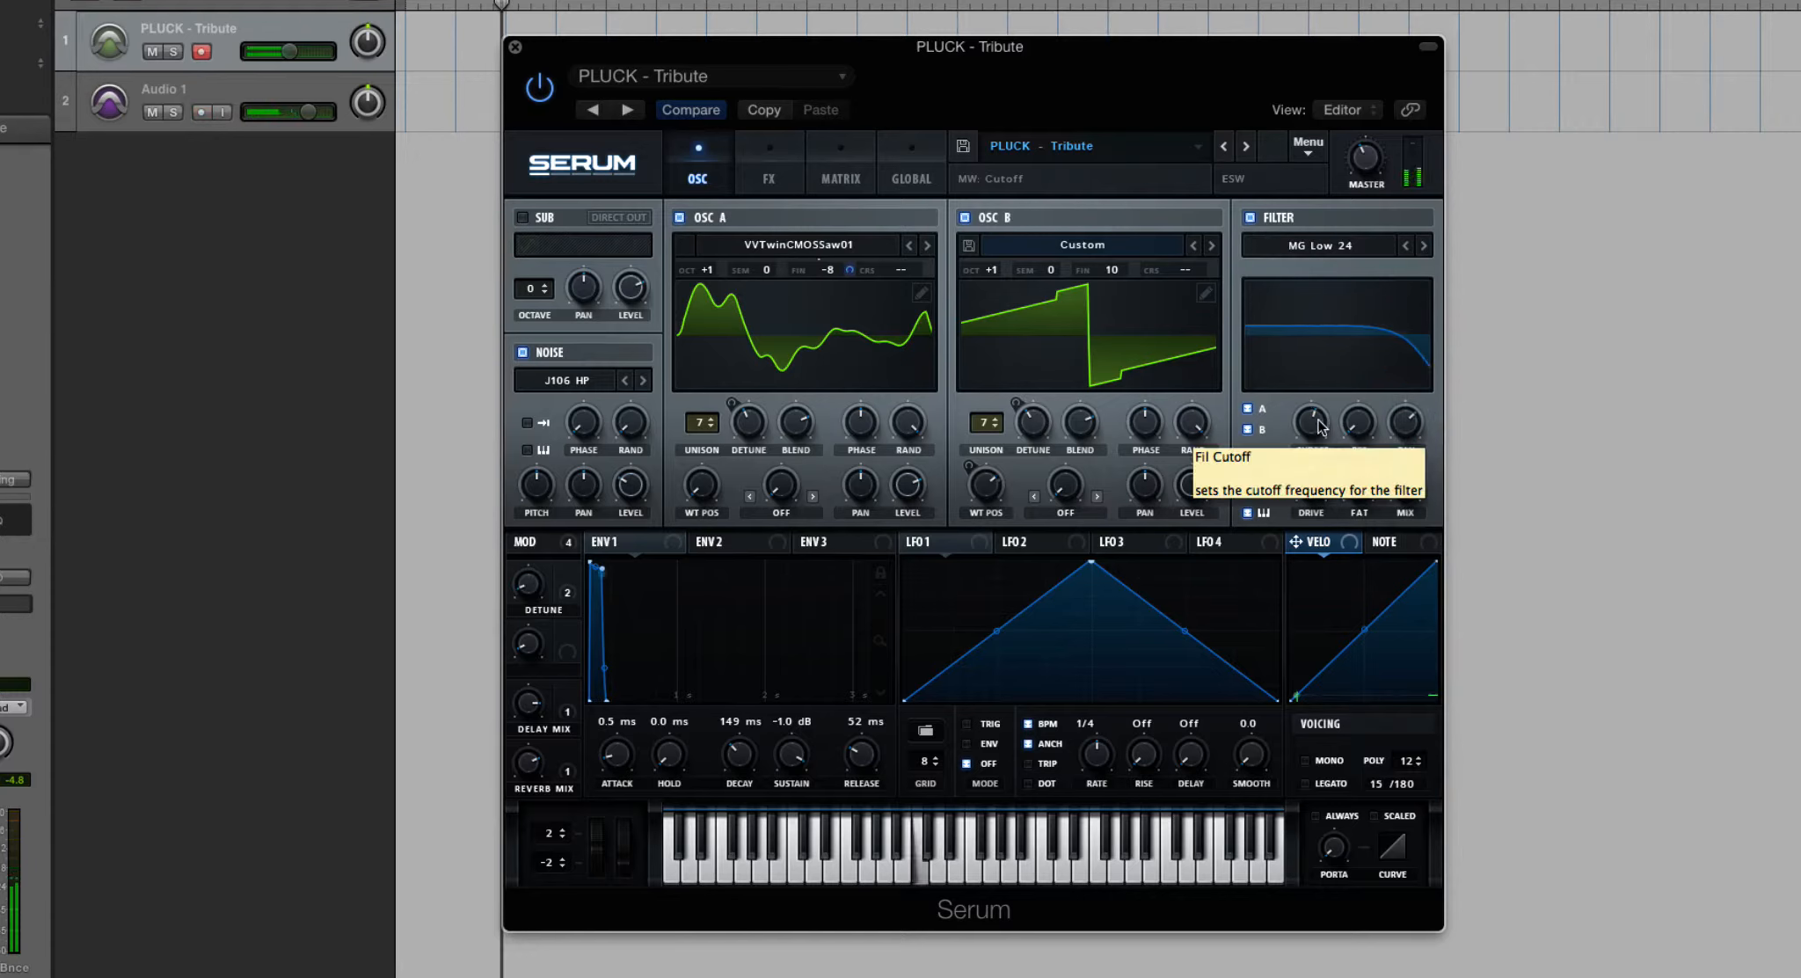
left_click_drag(1318, 422, 1308, 343)
- Advance the filter type through the standard low-pass slopes to Low 24
left_click(1423, 246)
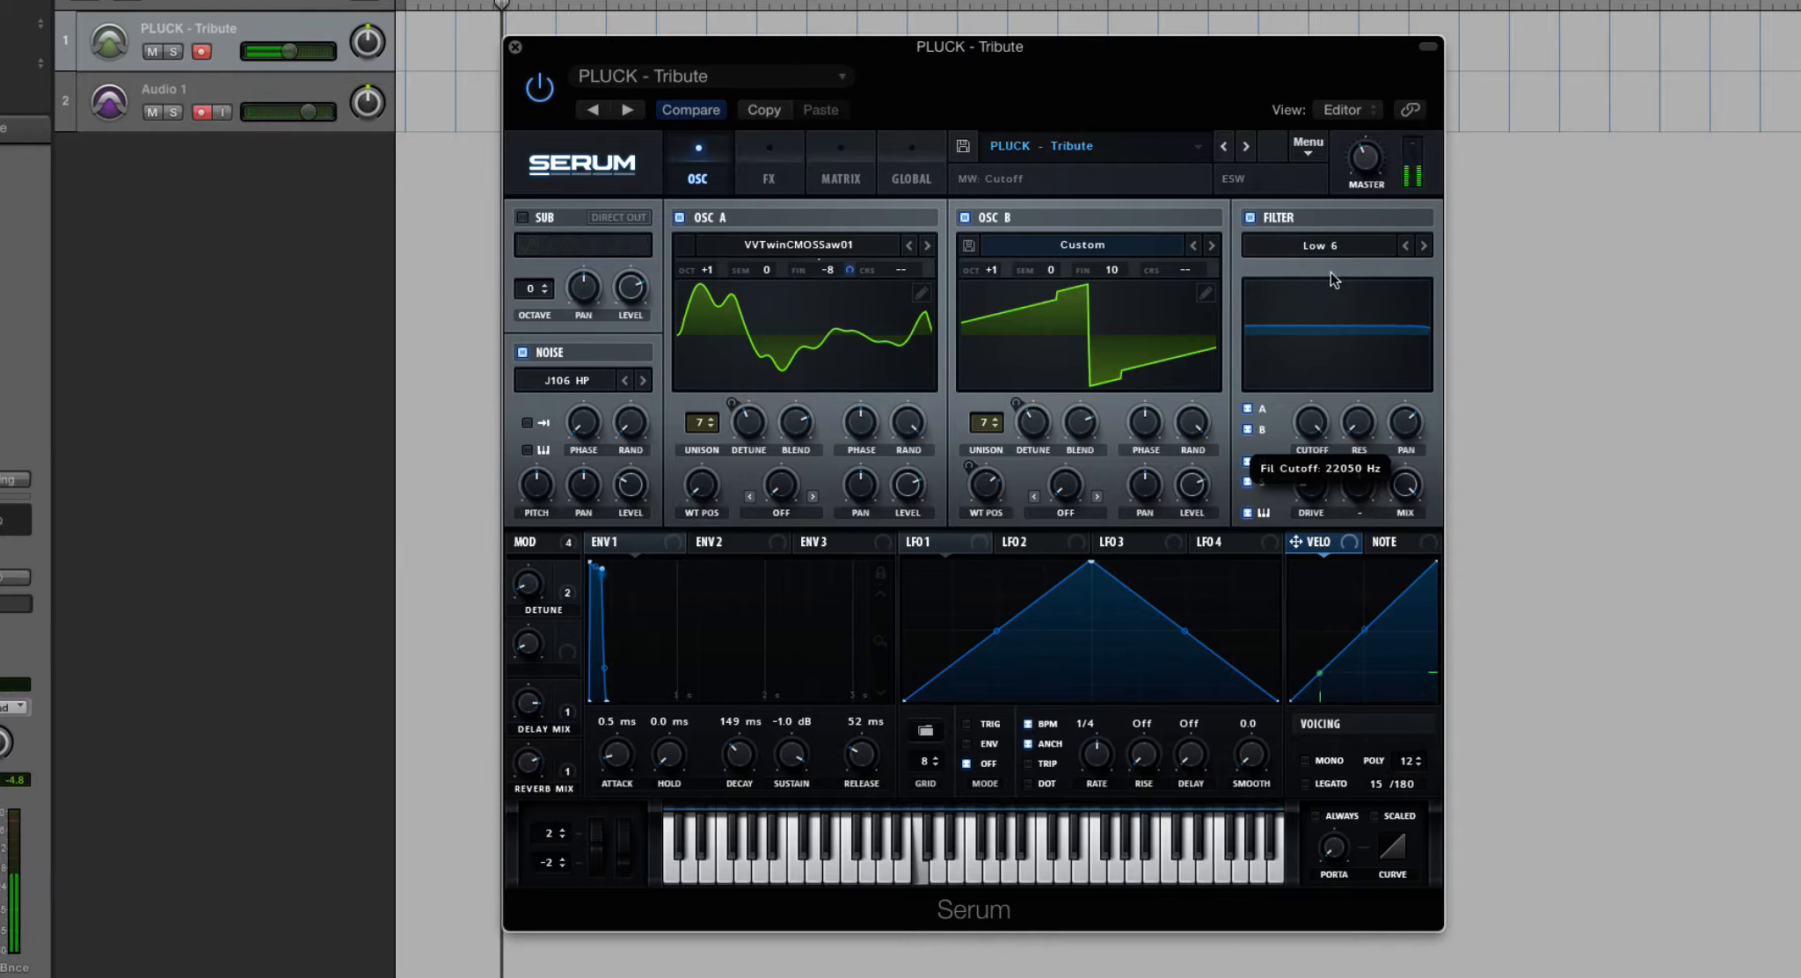
left_click(1424, 246)
left_click(1424, 246)
left_click(1424, 247)
- Set the filter type to MG Low 24 again and sweep its cutoff down from 22050 Hz
left_click(1342, 247)
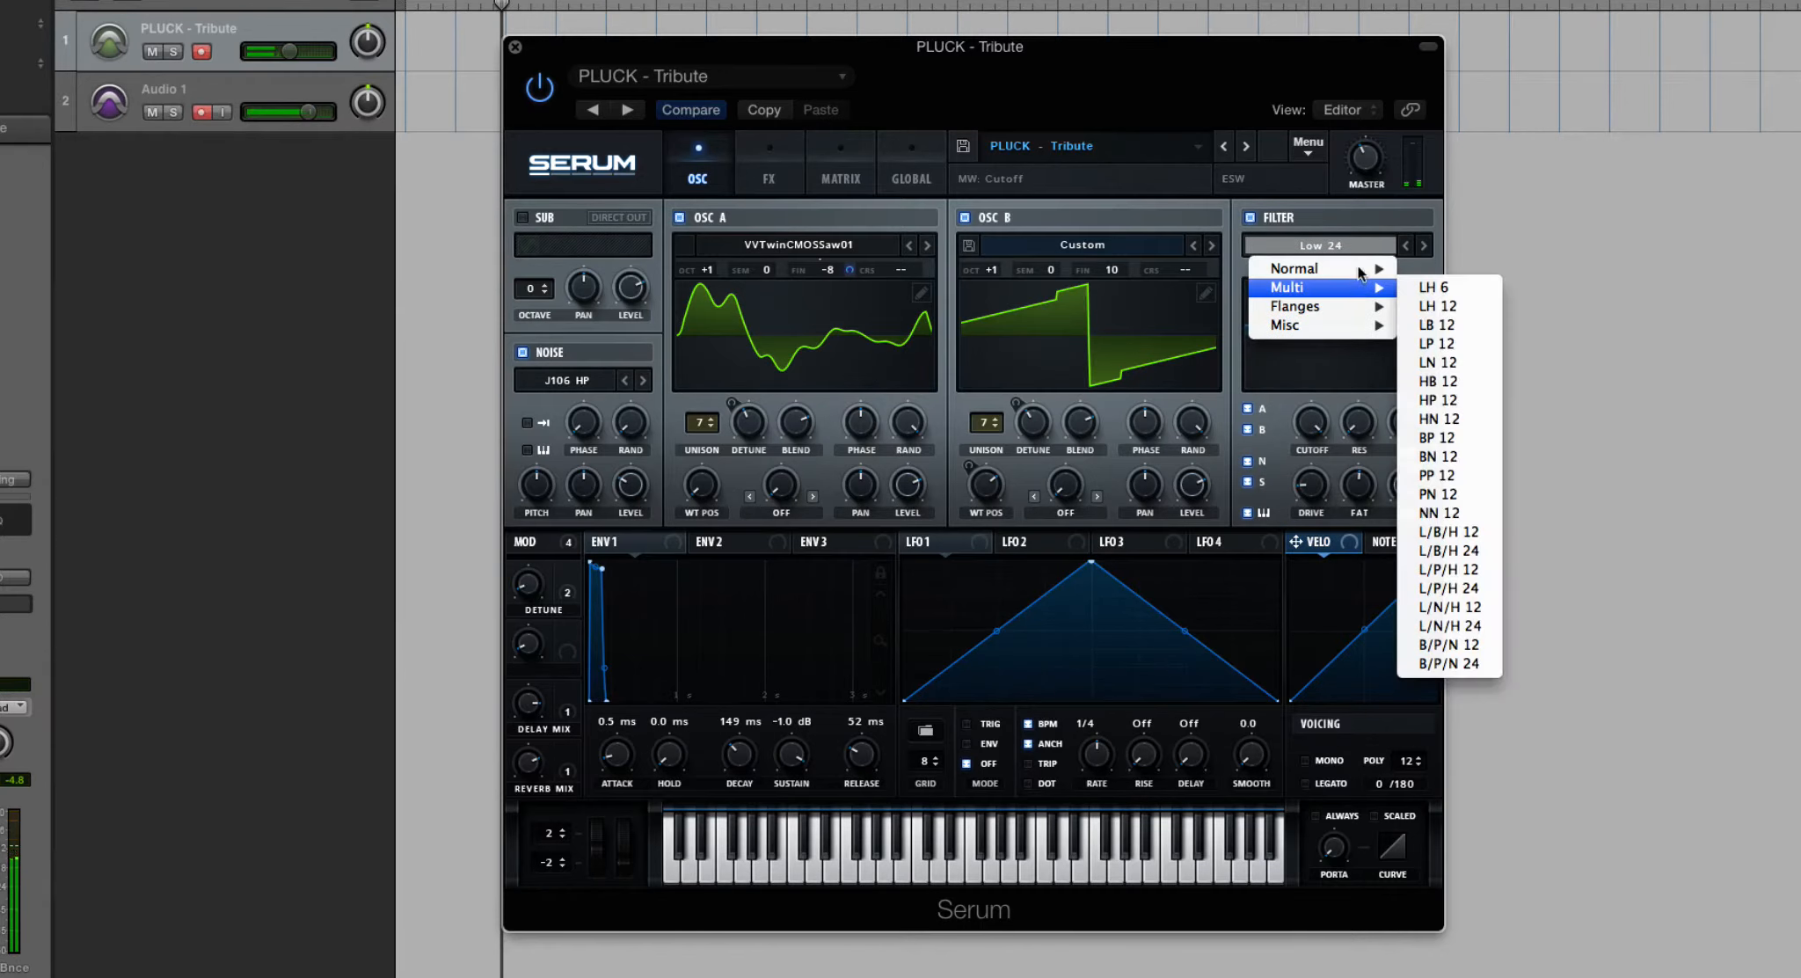
mouse_move(1320, 268)
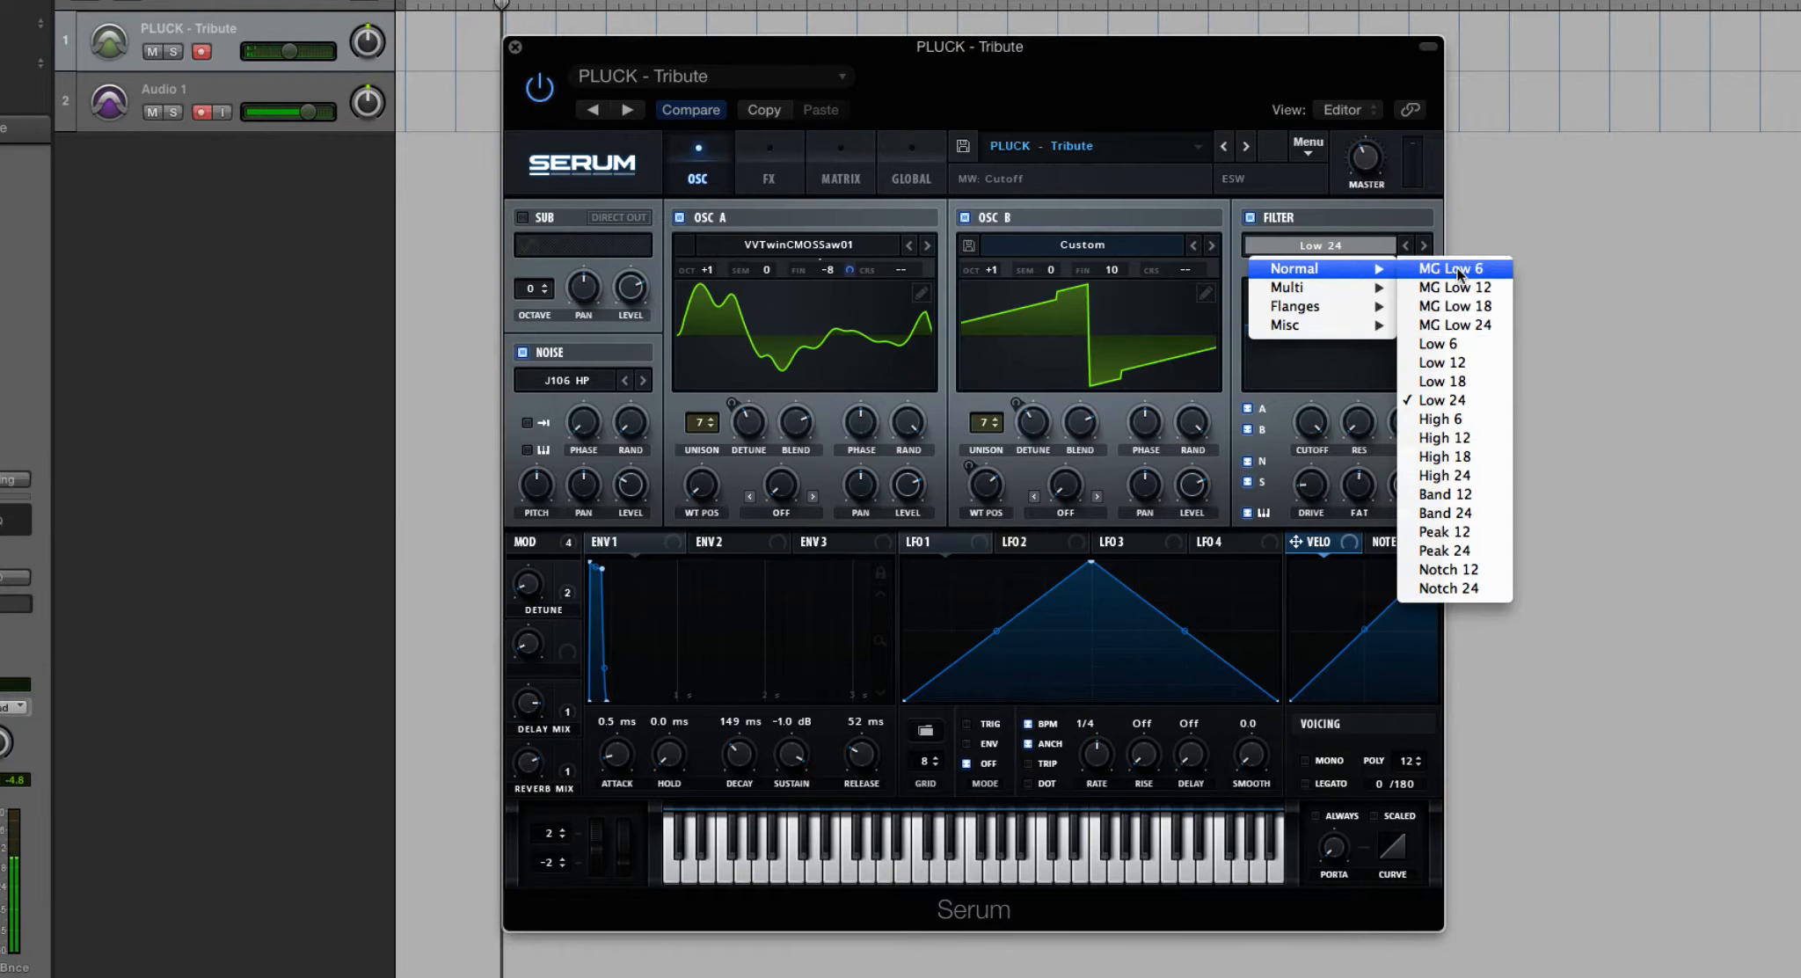
left_click(1455, 324)
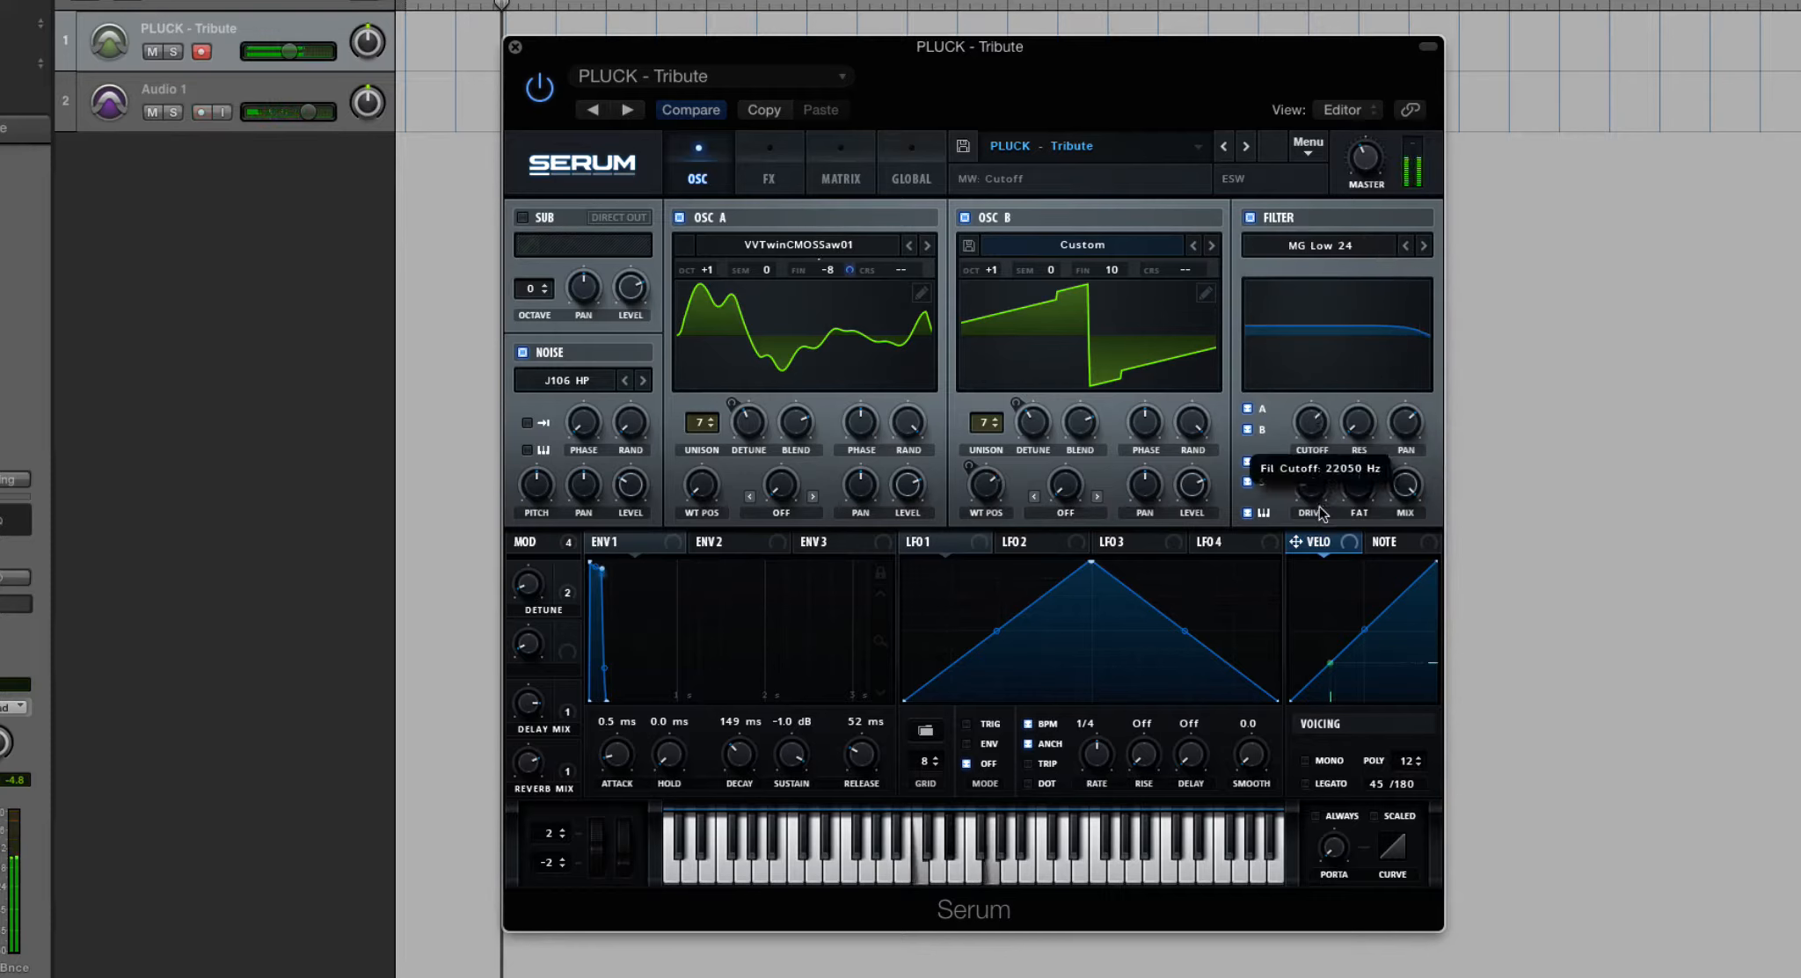
left_click_drag(1319, 513, 1343, 578)
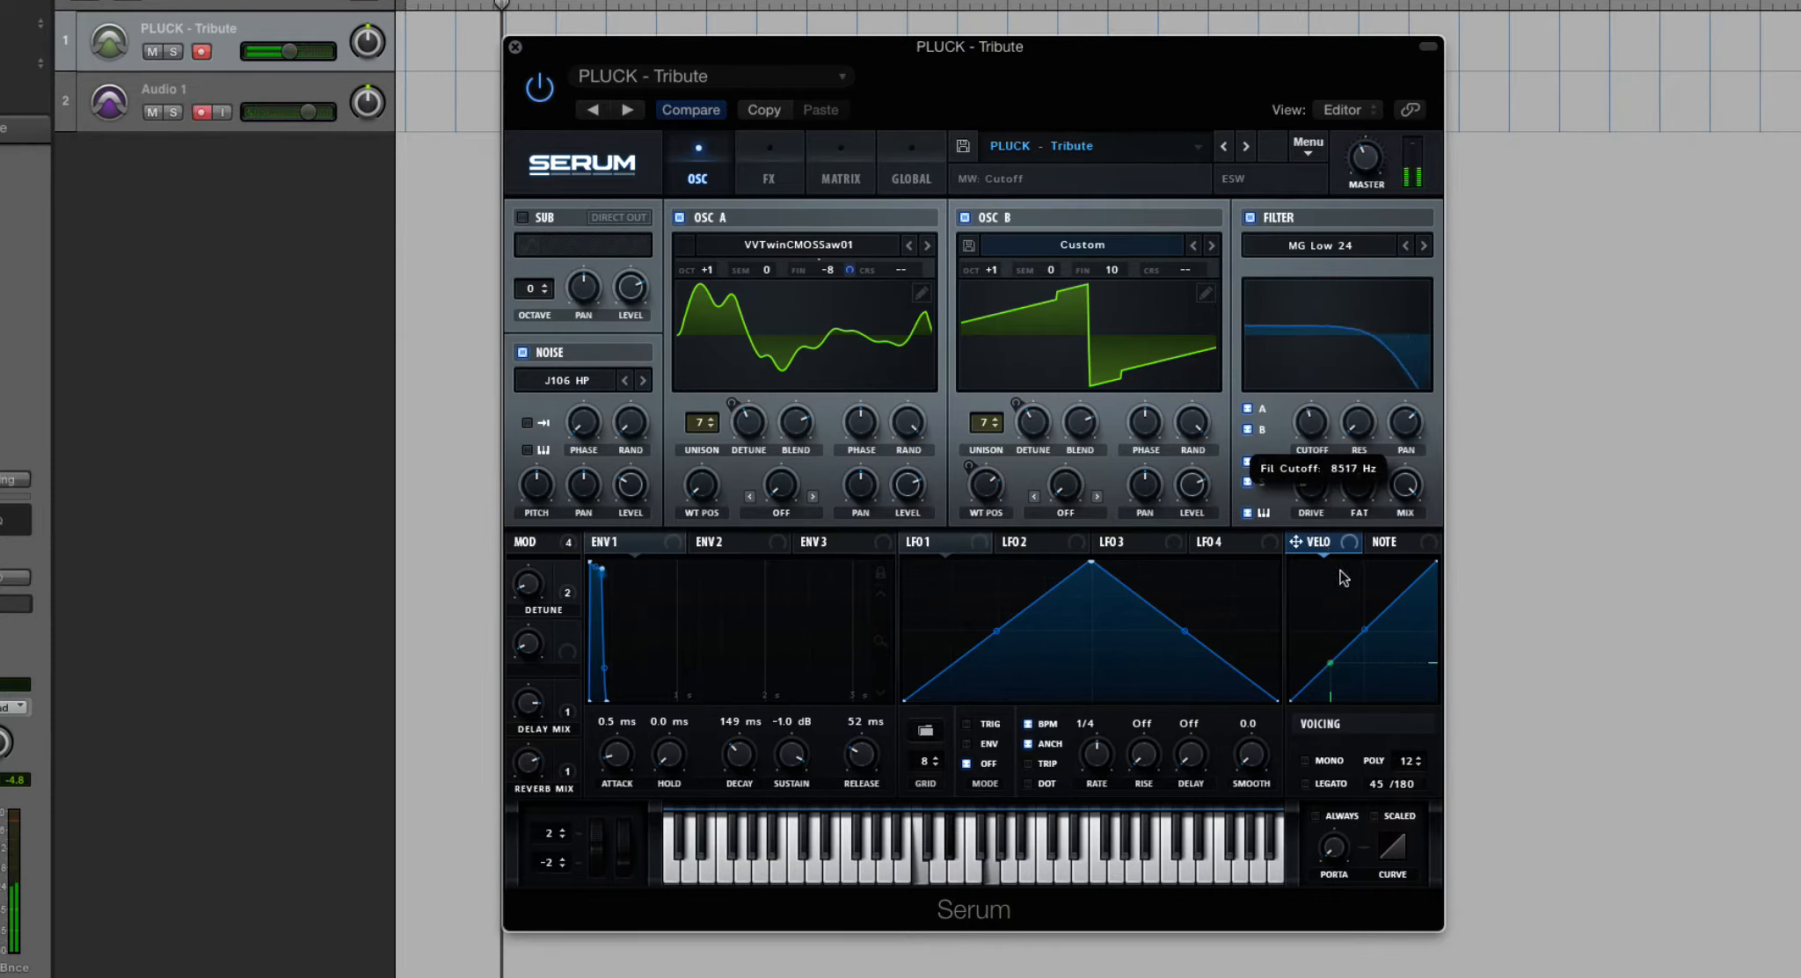
- Switch the filter to Low 24 for comparison and return it to MG Low 24
left_click(1347, 246)
mouse_move(1319, 268)
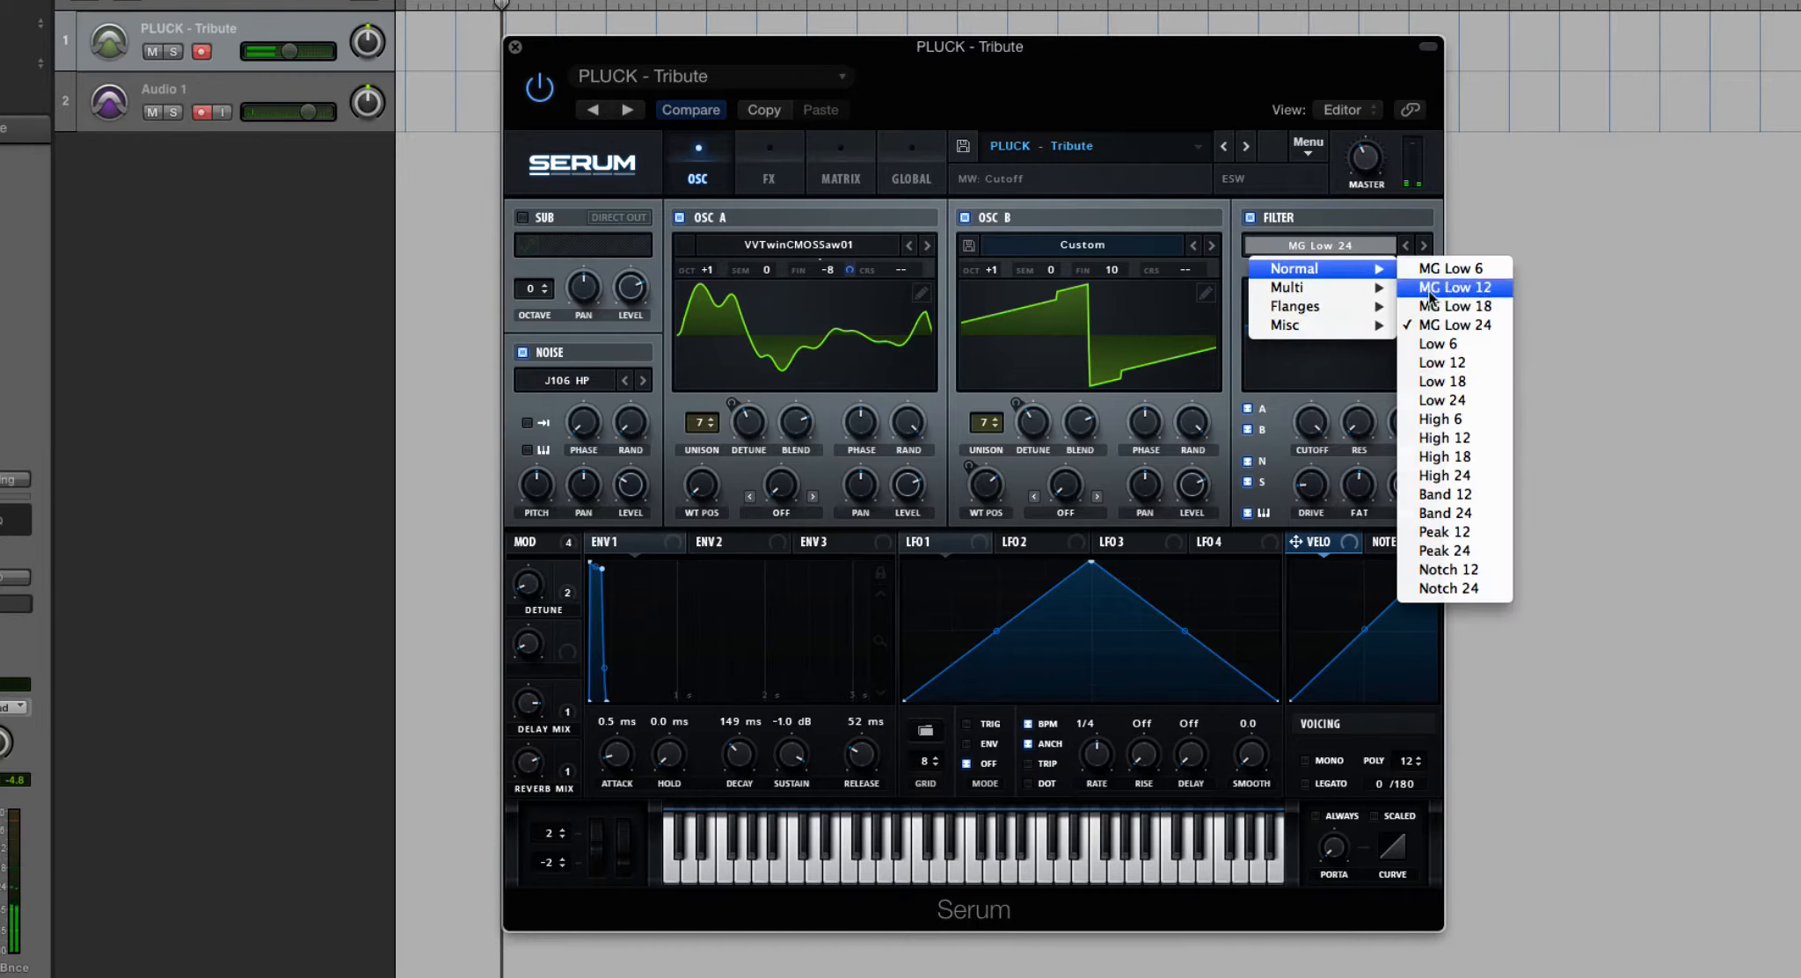
left_click(1443, 399)
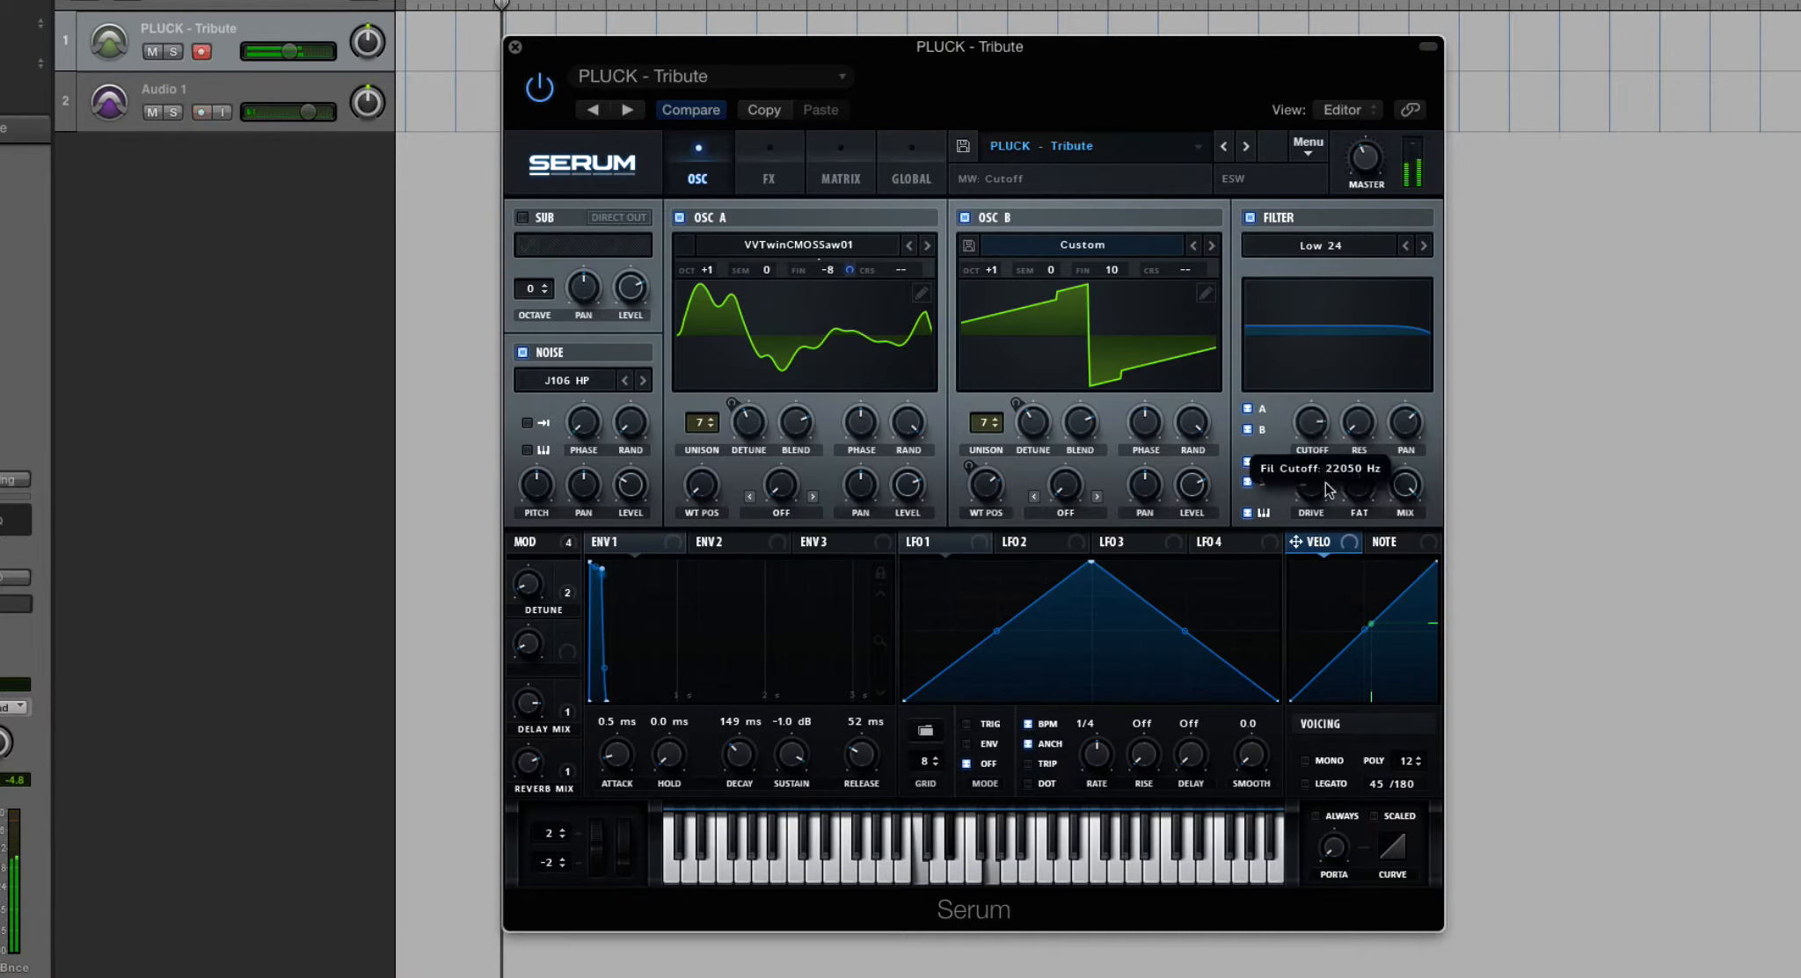
left_click(1321, 244)
mouse_move(1363, 278)
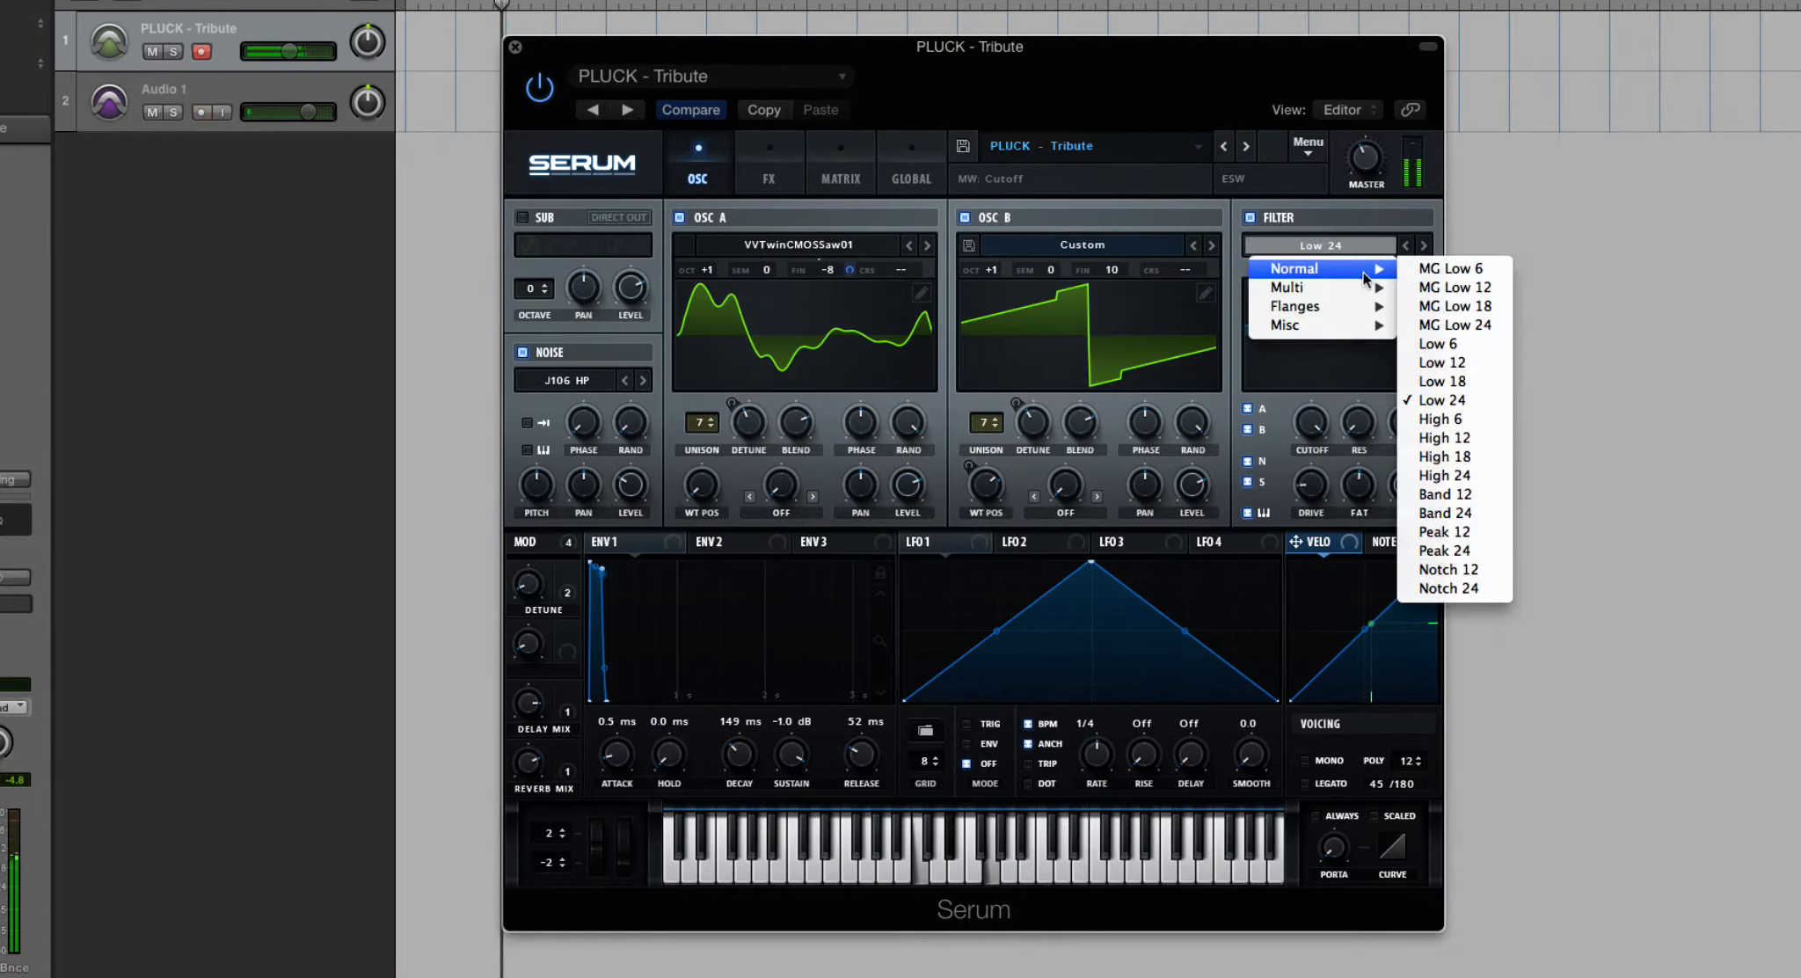
left_click(1465, 324)
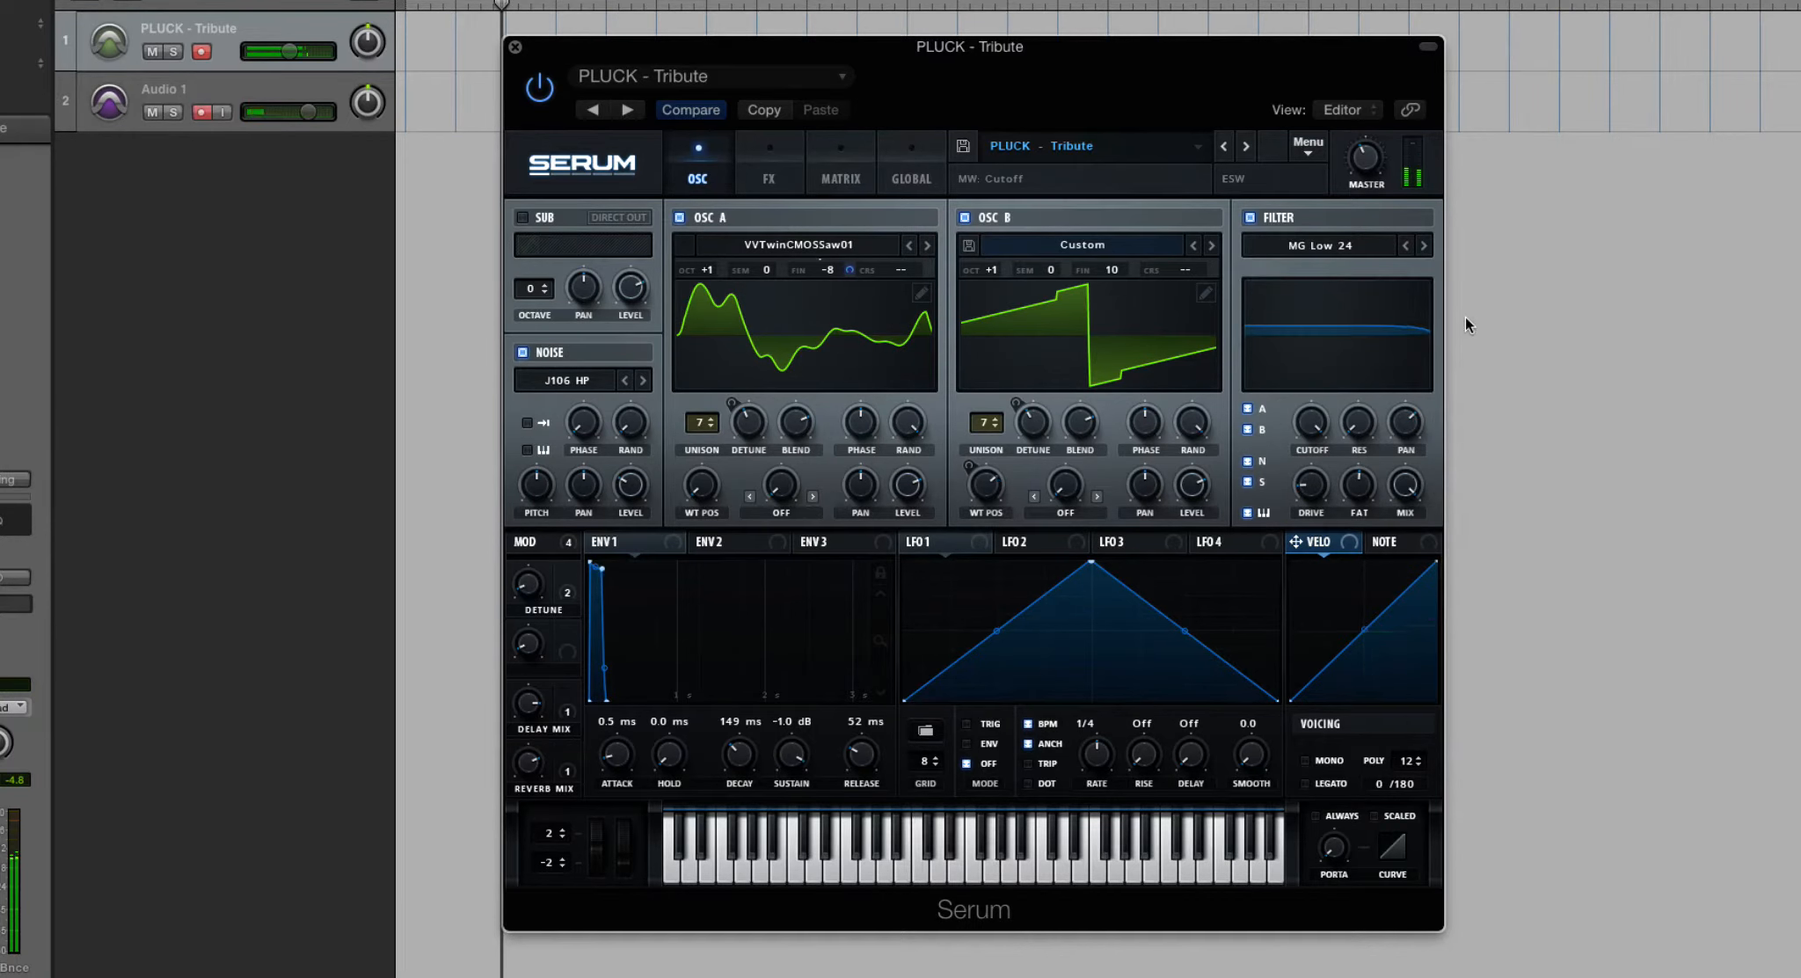
- Set the filter type to High 6 and sweep its cutoff fully down and back up
left_click(1322, 243)
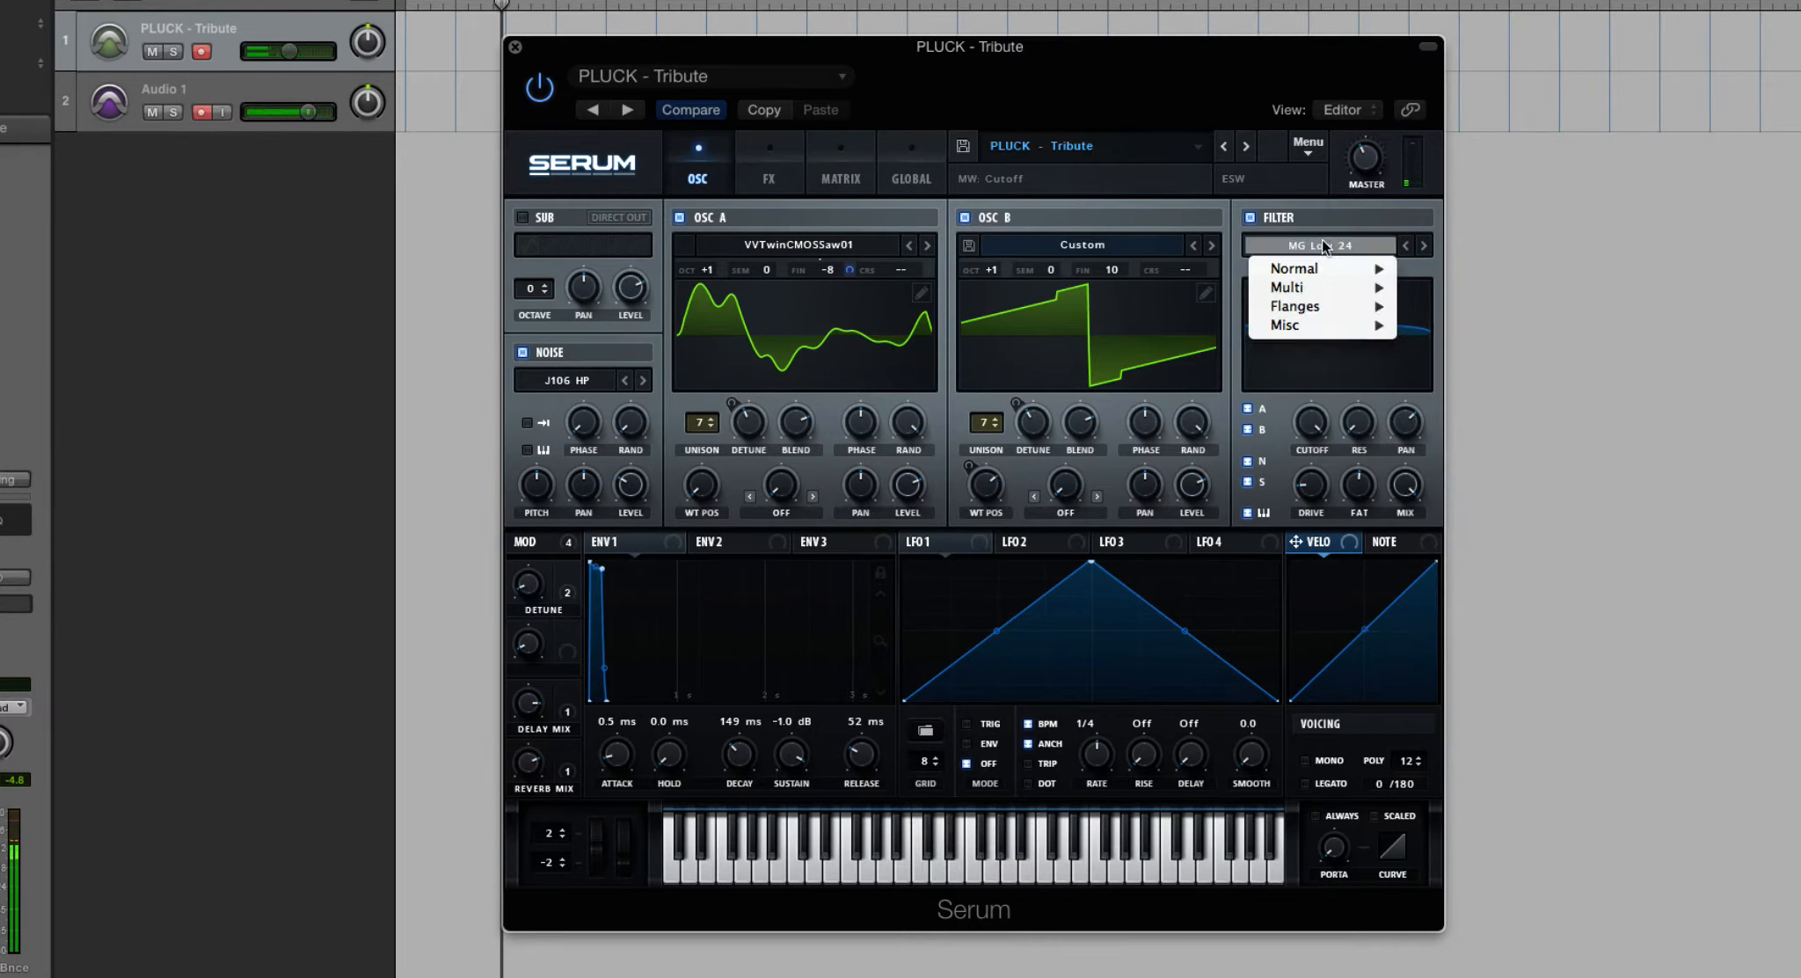
mouse_move(1328, 264)
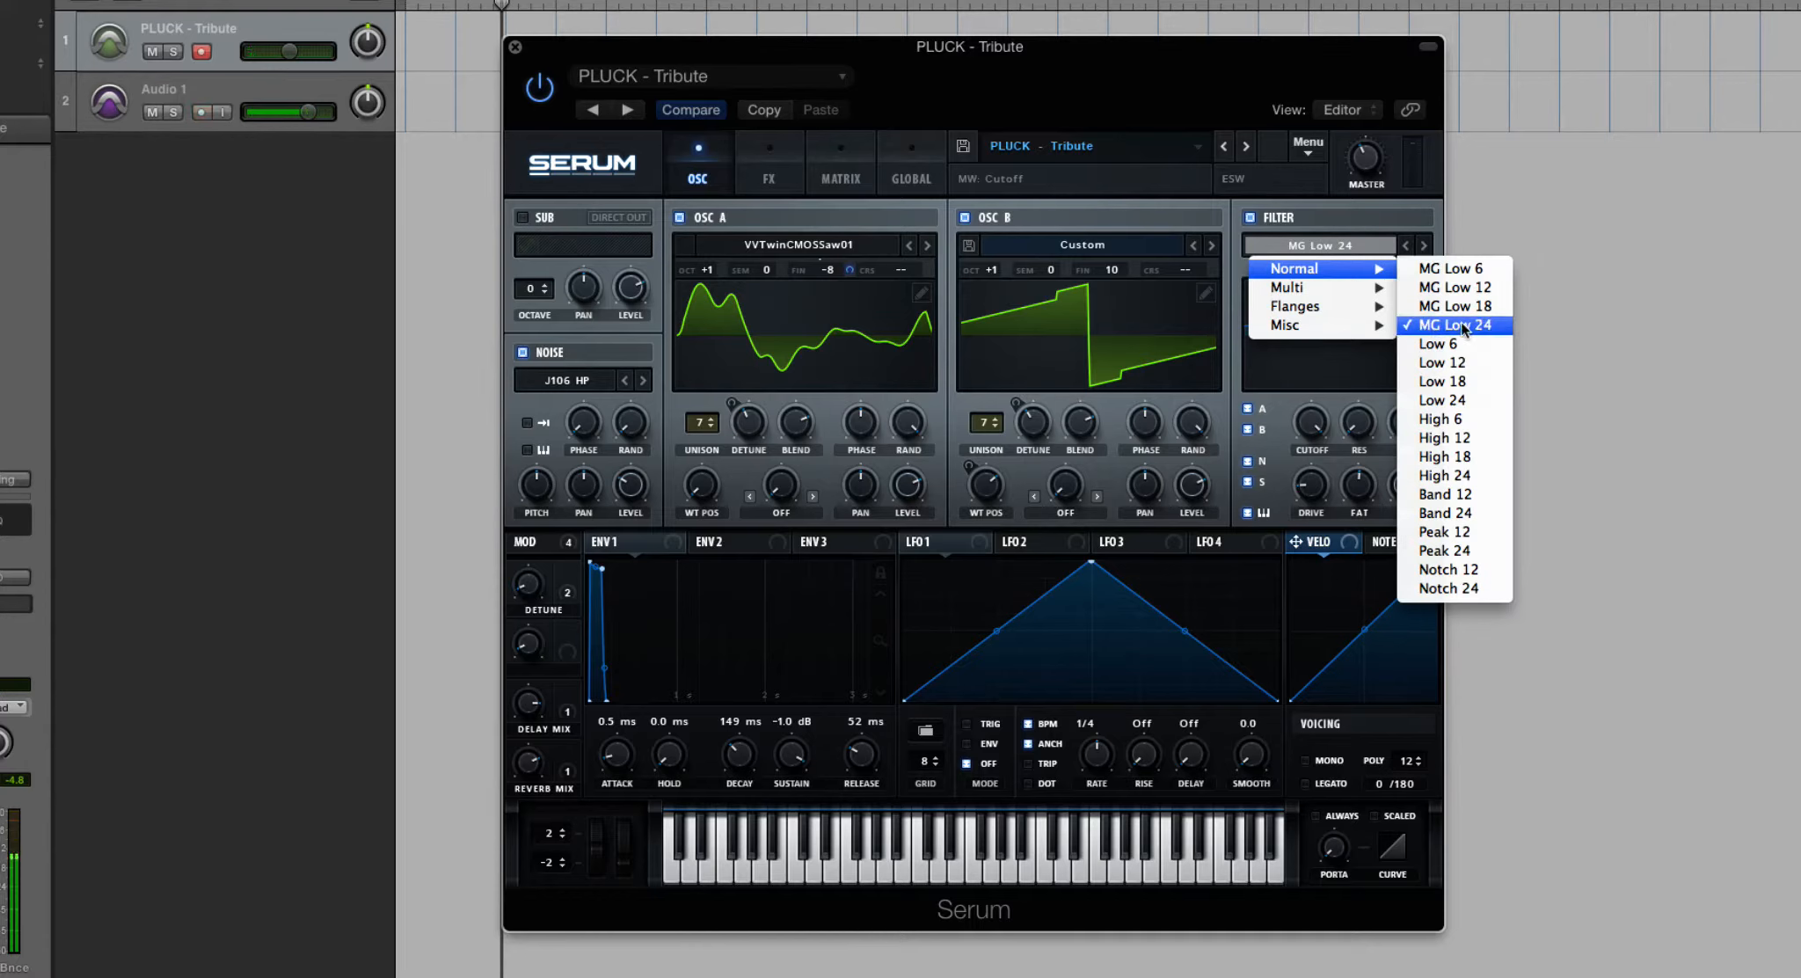
mouse_move(1341, 308)
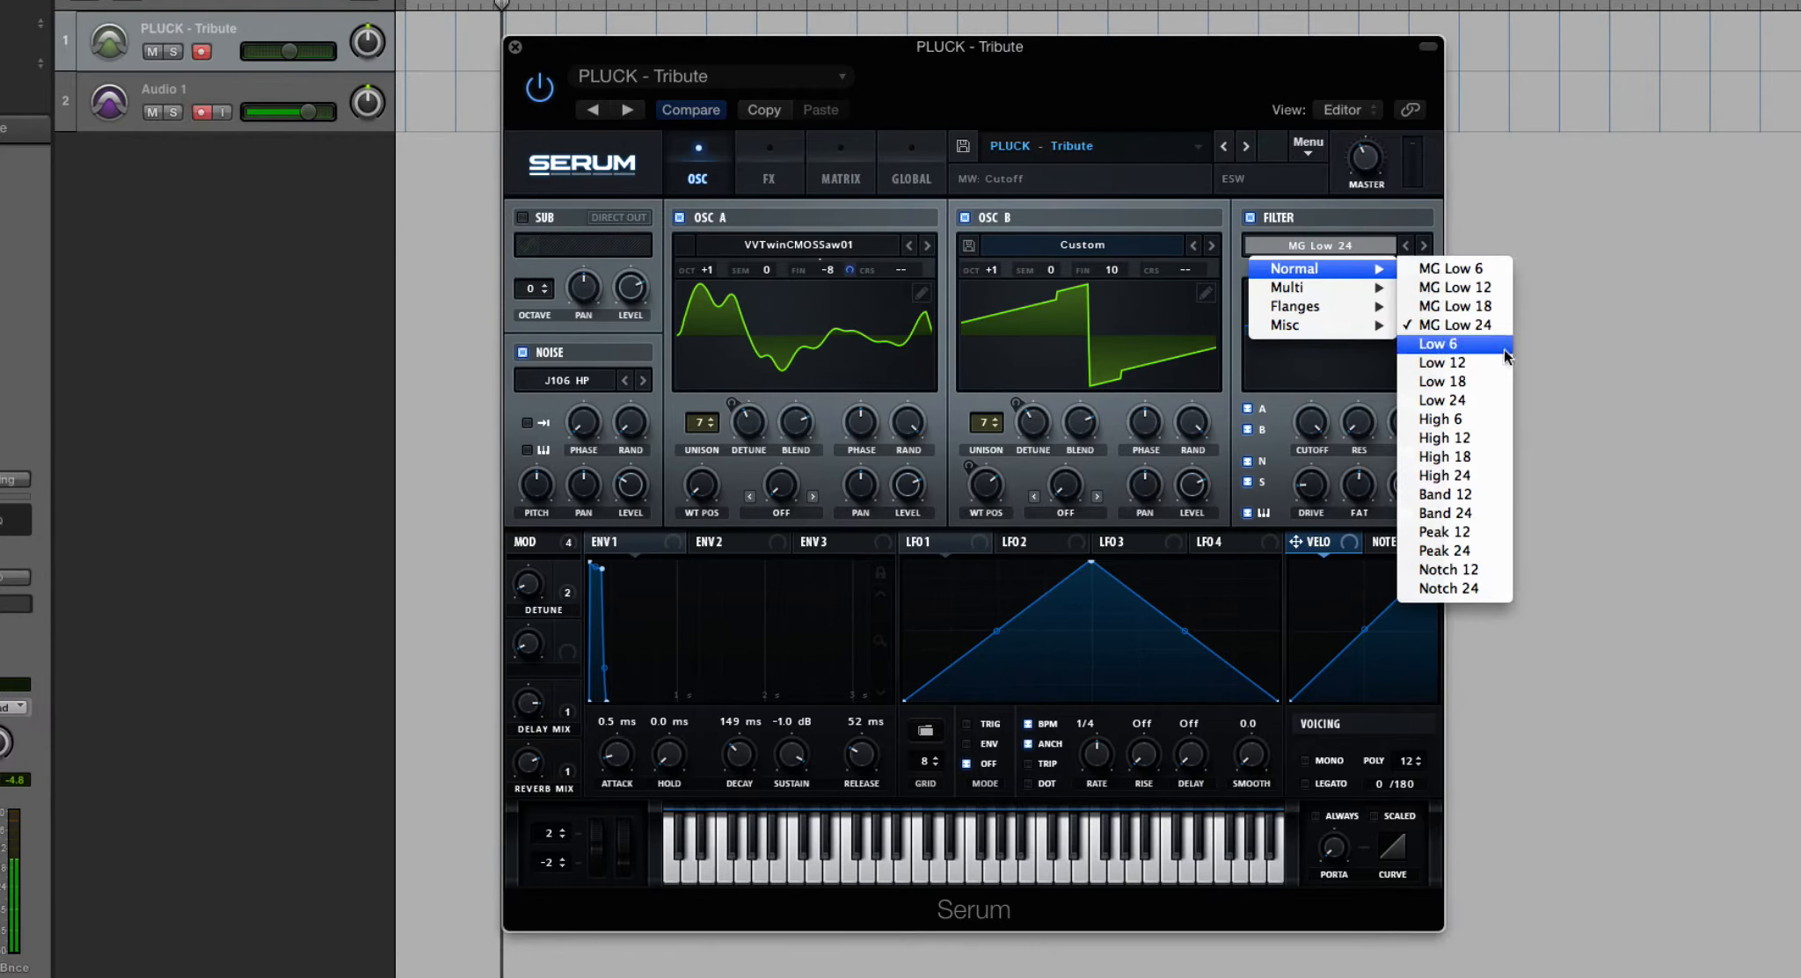
left_click(1487, 419)
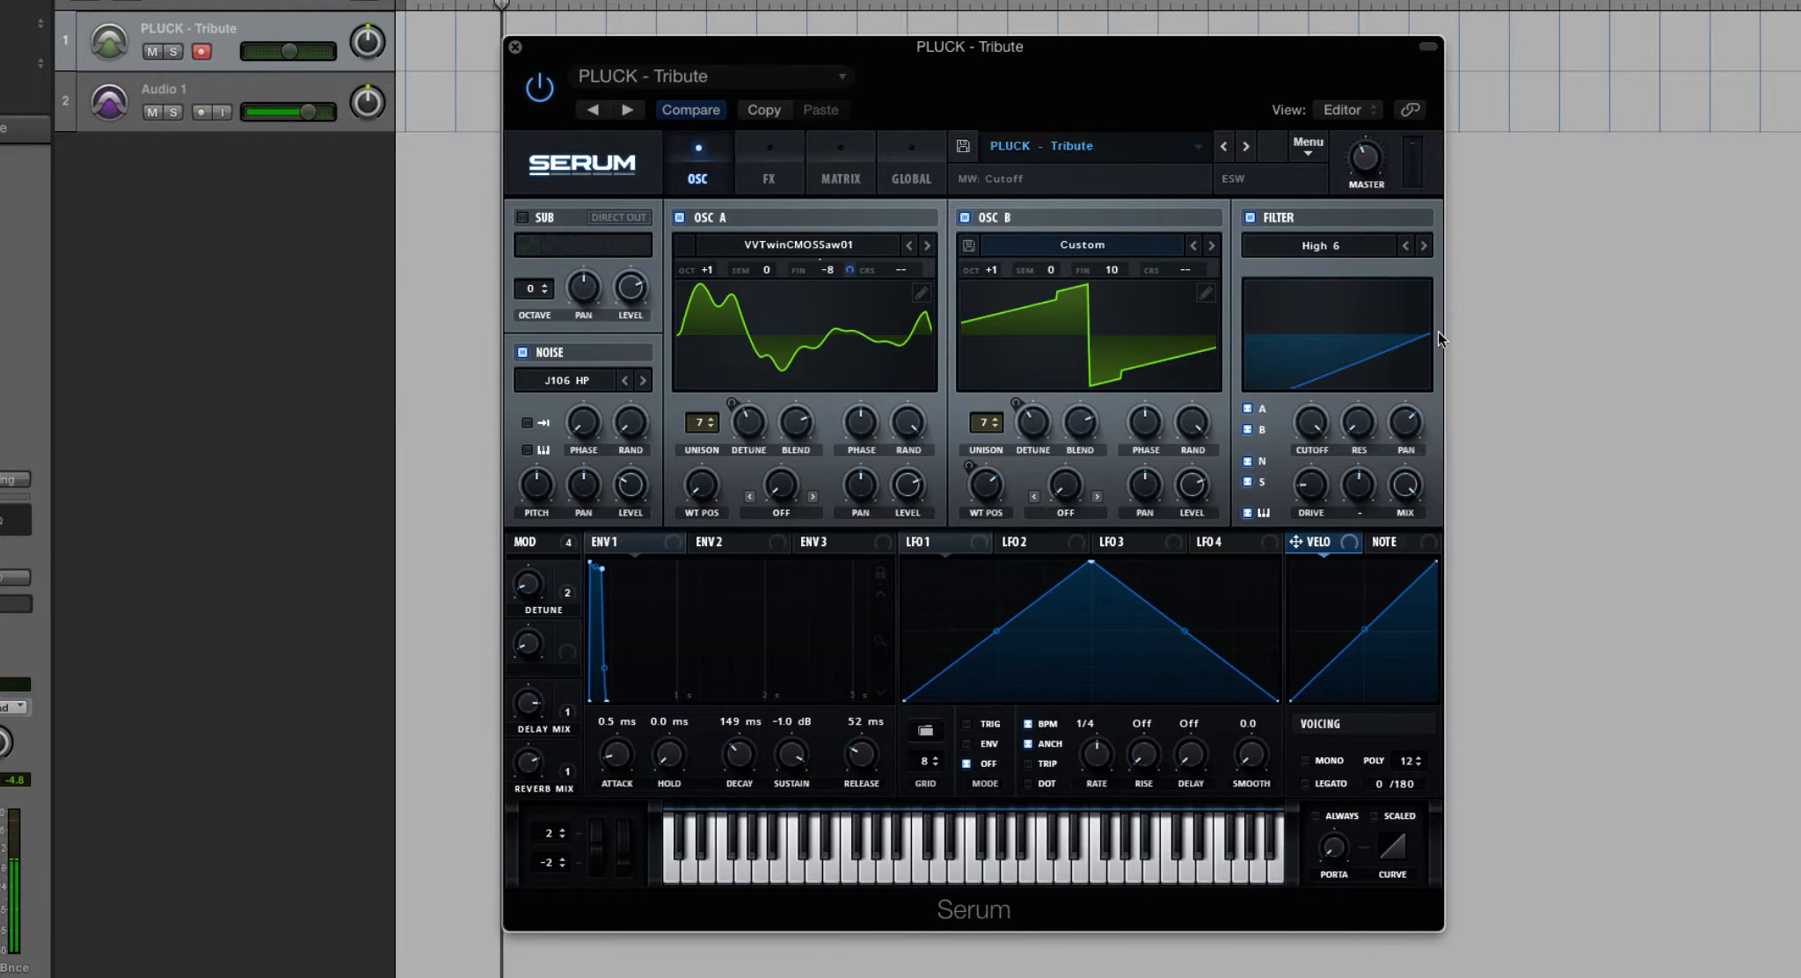
left_click_drag(1316, 428, 1381, 787)
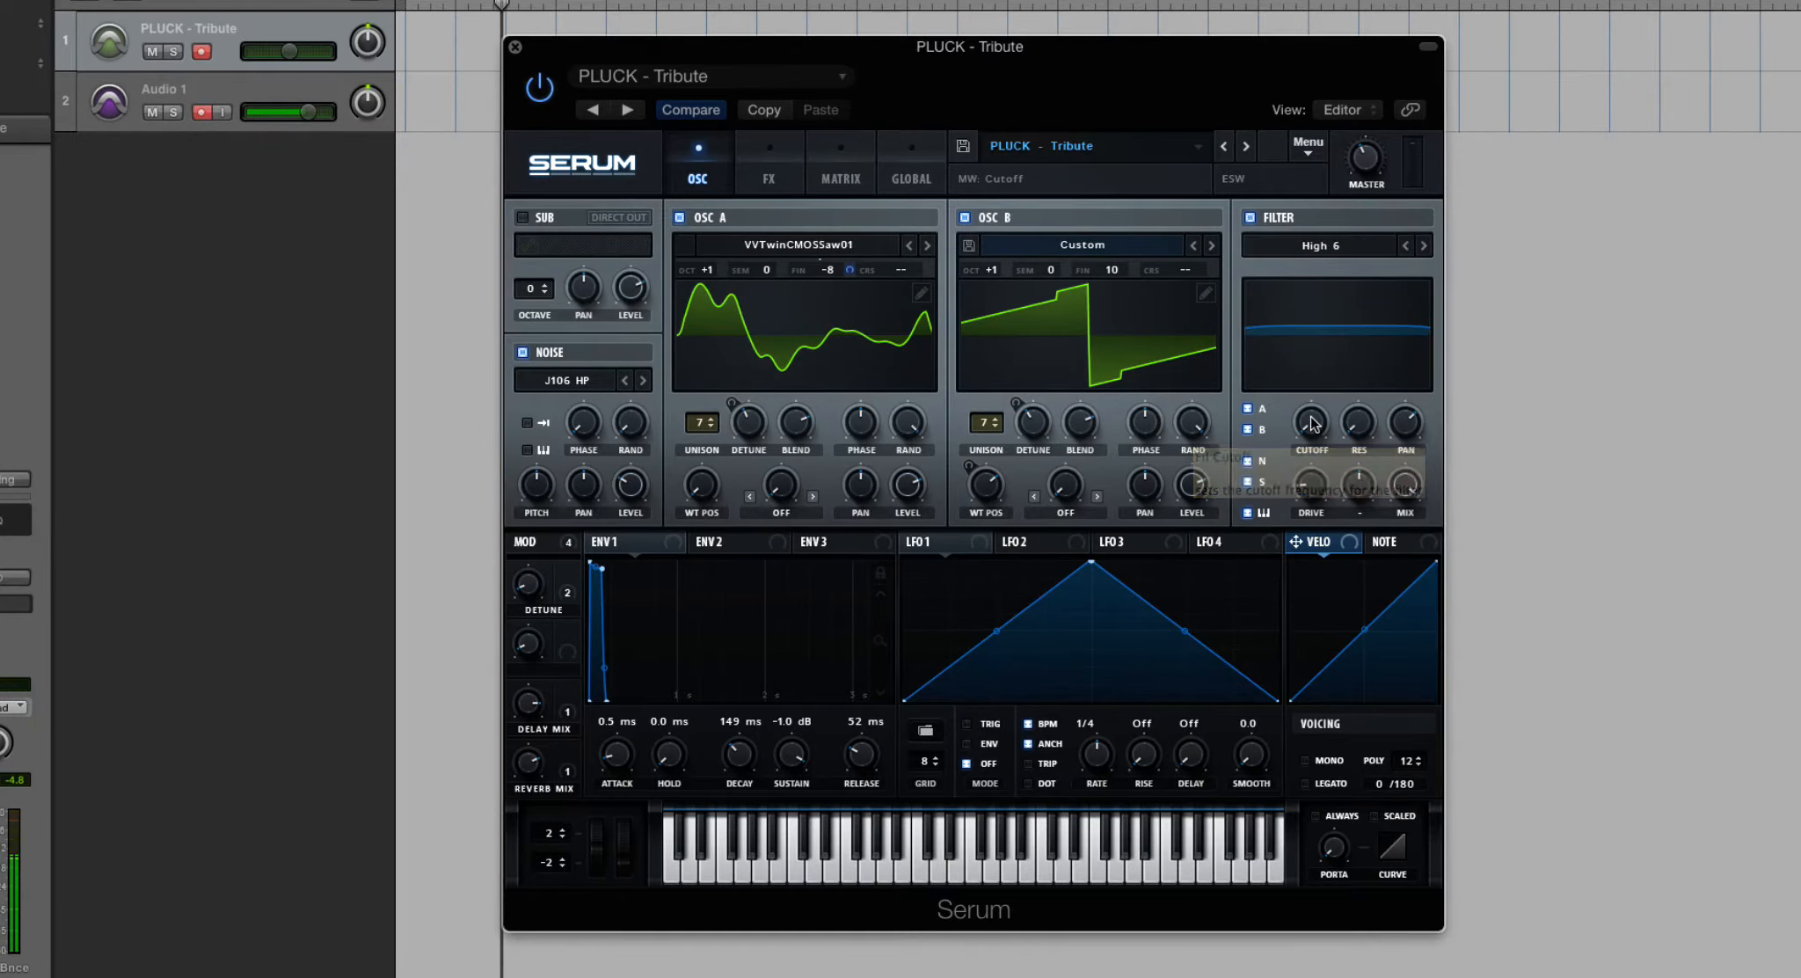
left_click_drag(1311, 423, 1309, 290)
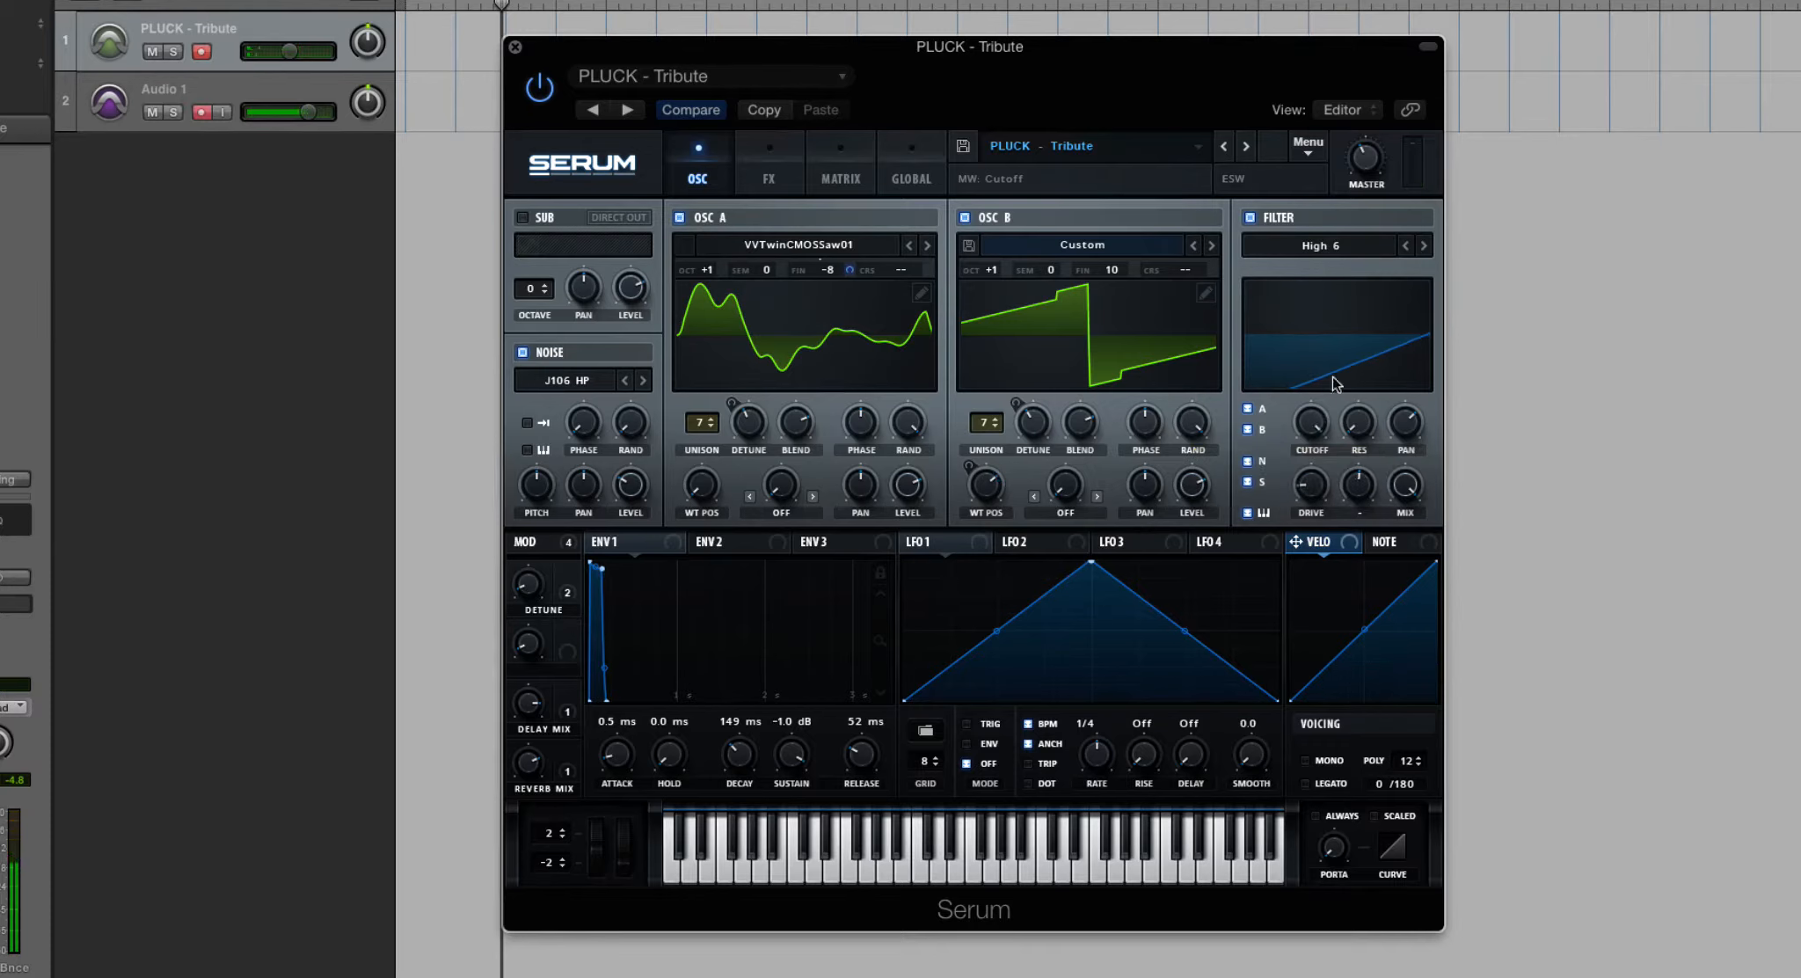
left_click_drag(1311, 421, 1312, 415)
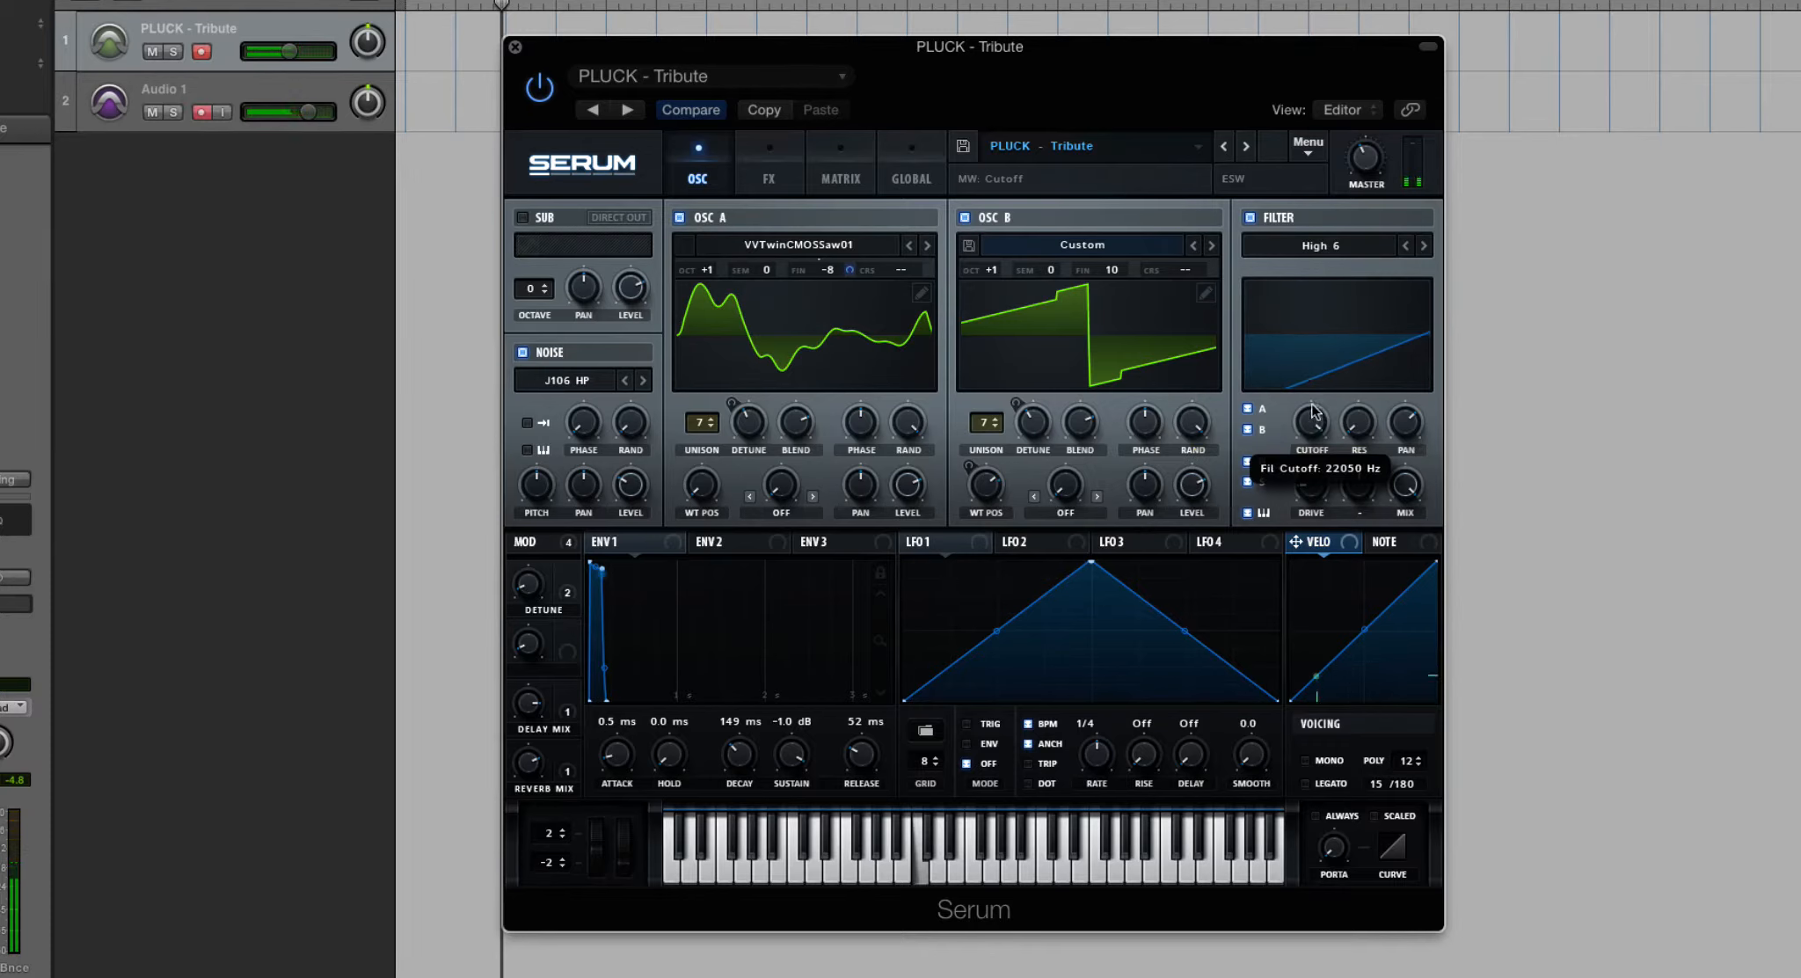
- Switch between the steeper high-pass filter types High 12 and High 18, ending on High 18
left_click(1363, 247)
mouse_move(1354, 268)
left_click(1467, 457)
left_click(1406, 245)
left_click(1427, 245)
left_click(1428, 245)
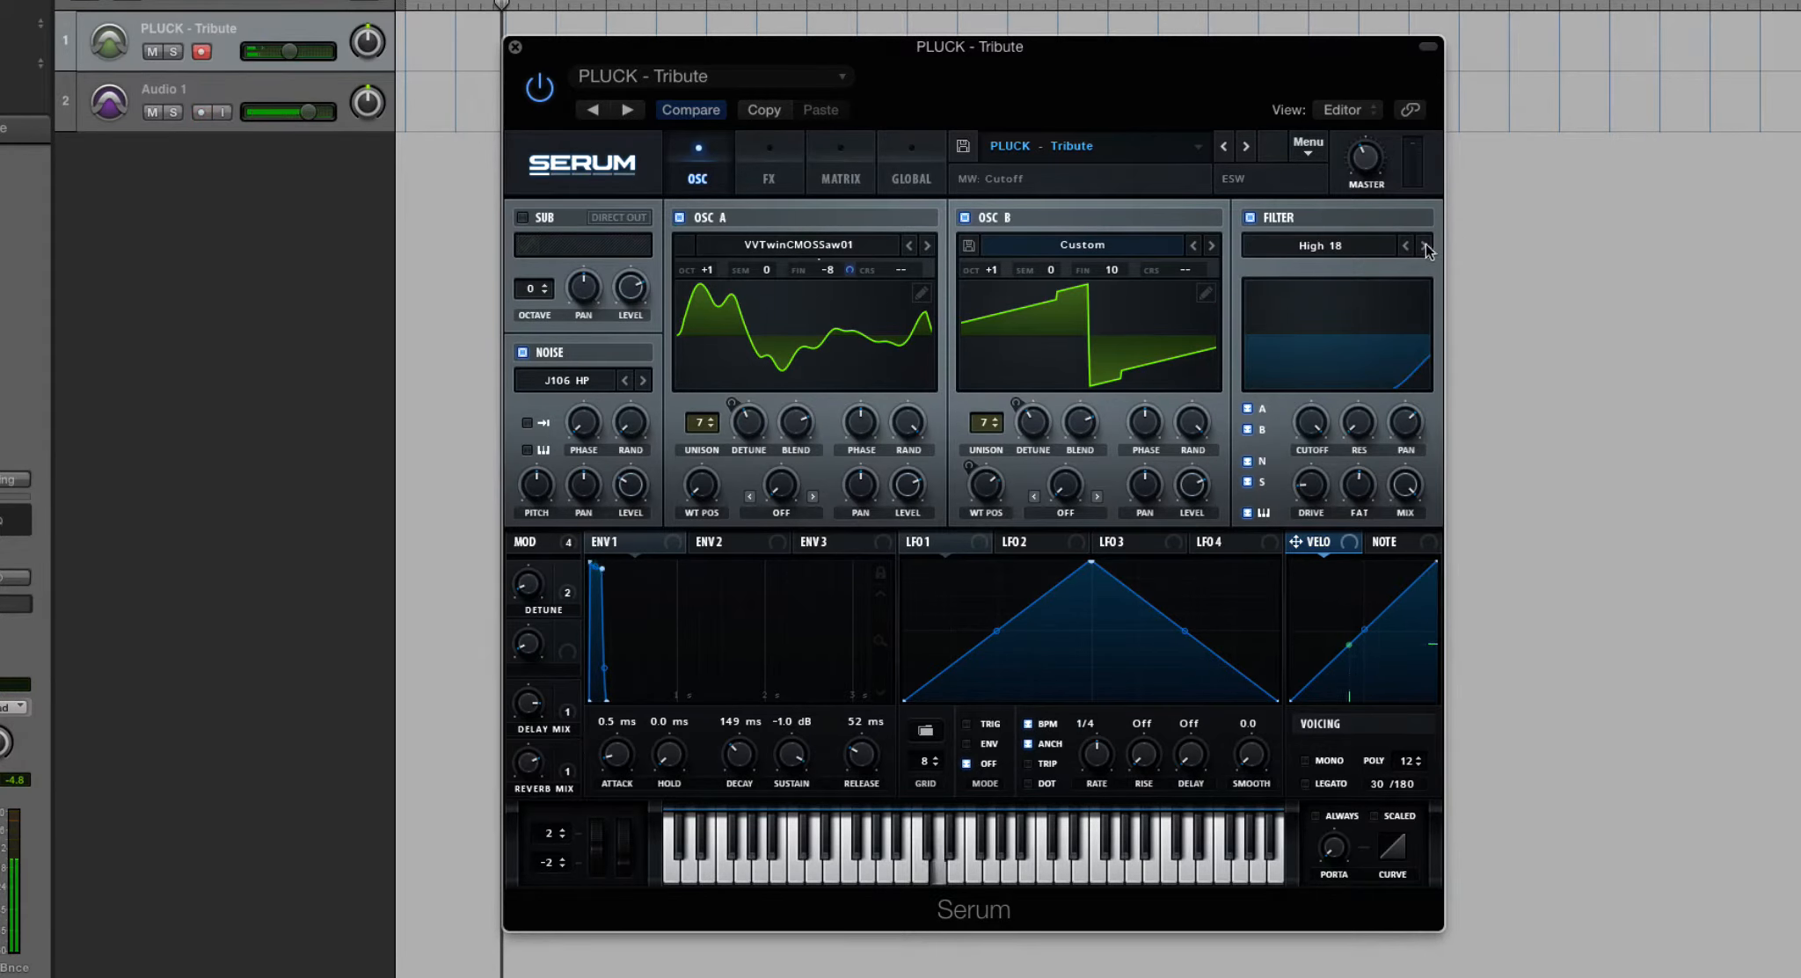
left_click(1404, 247)
left_click(1423, 246)
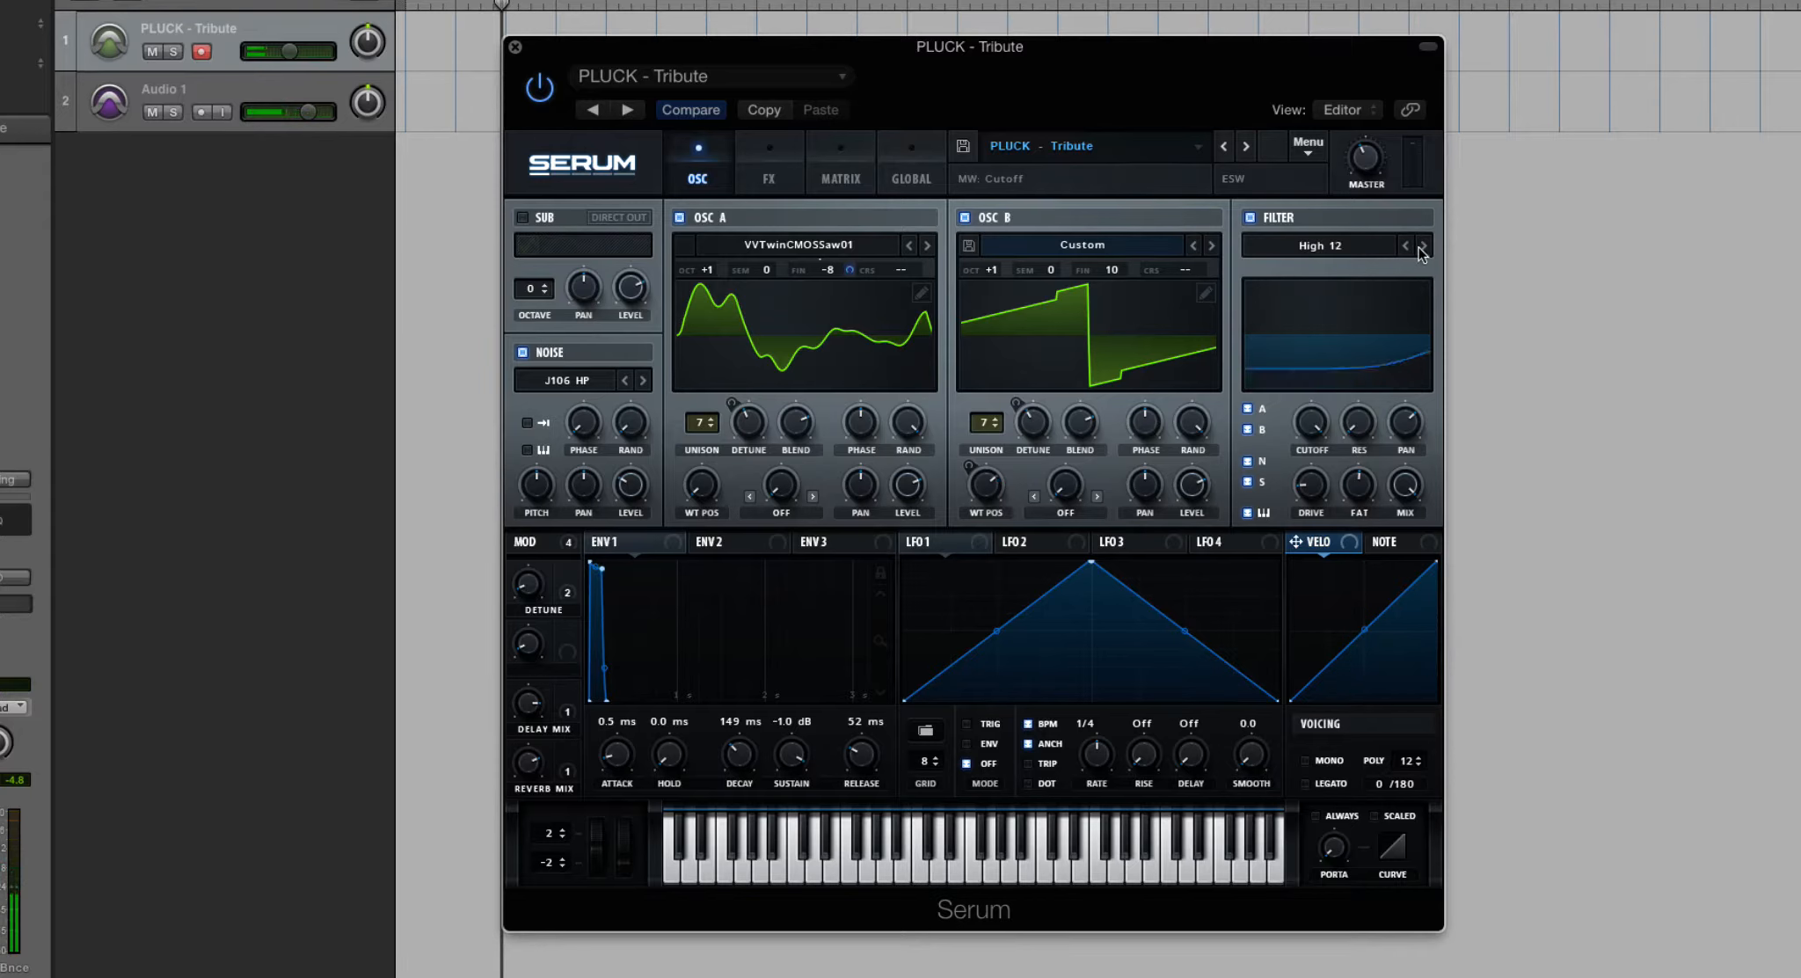
- Set the filter type to Band 12 and sweep its cutoff through the frequency range
left_click(1368, 246)
mouse_move(1353, 295)
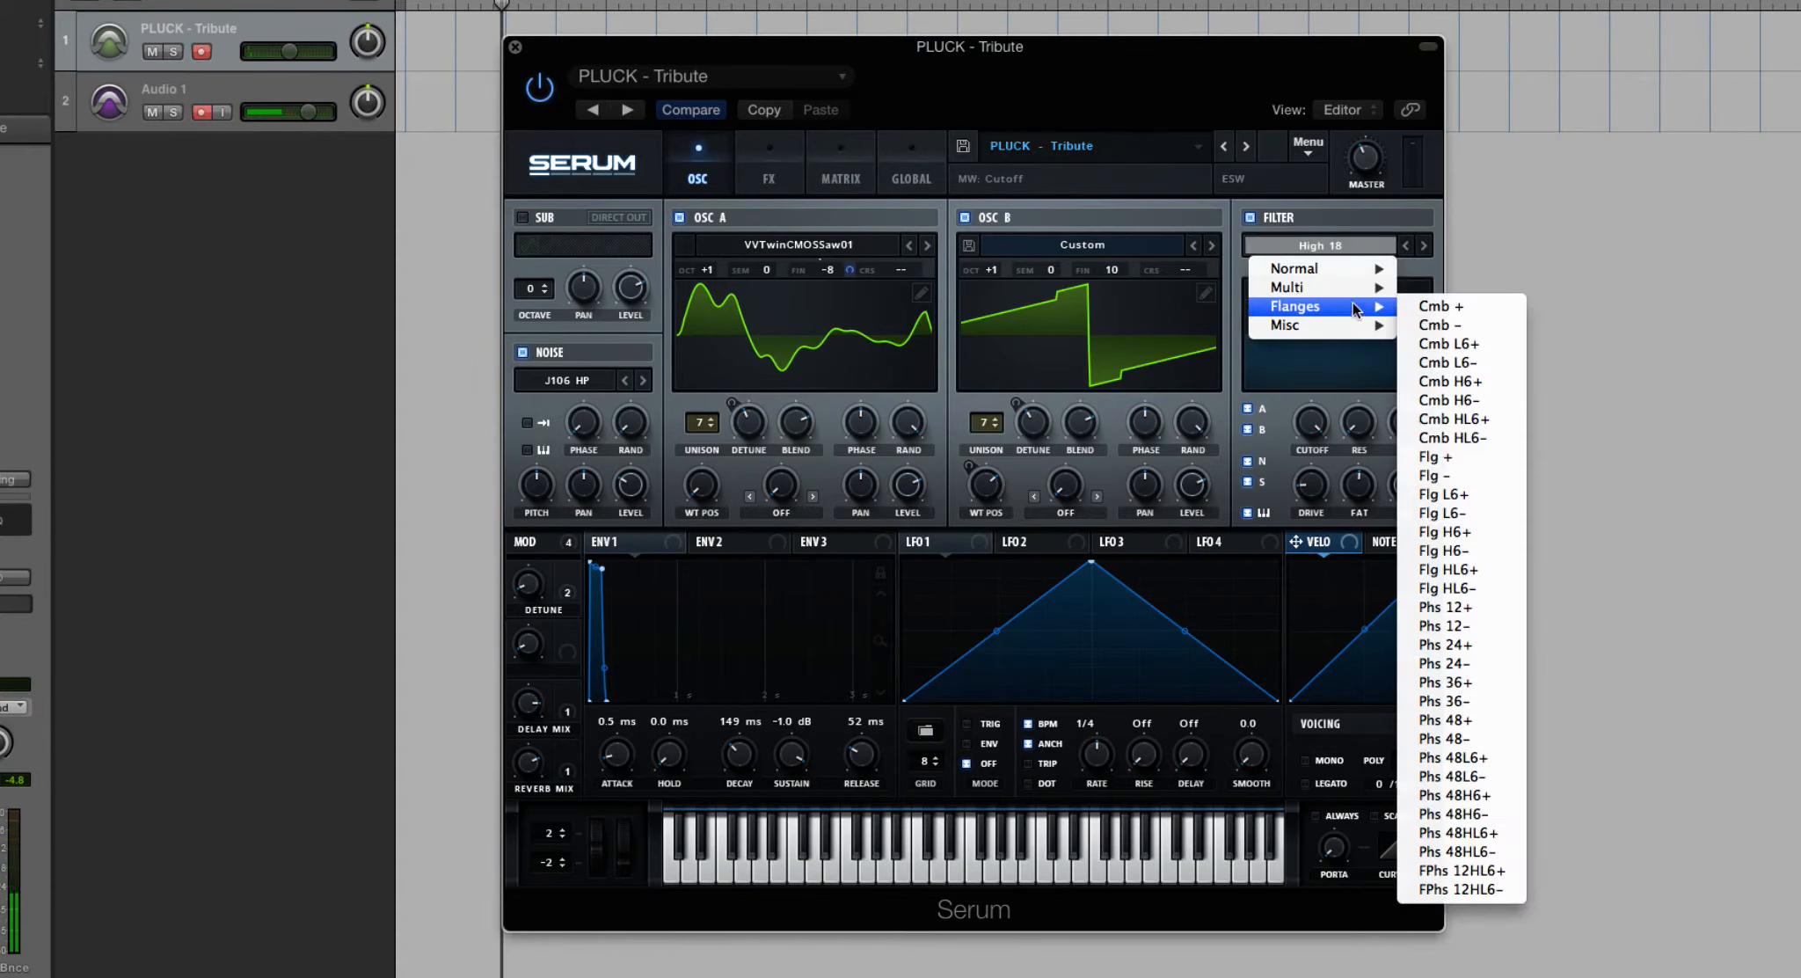
left_click(1476, 493)
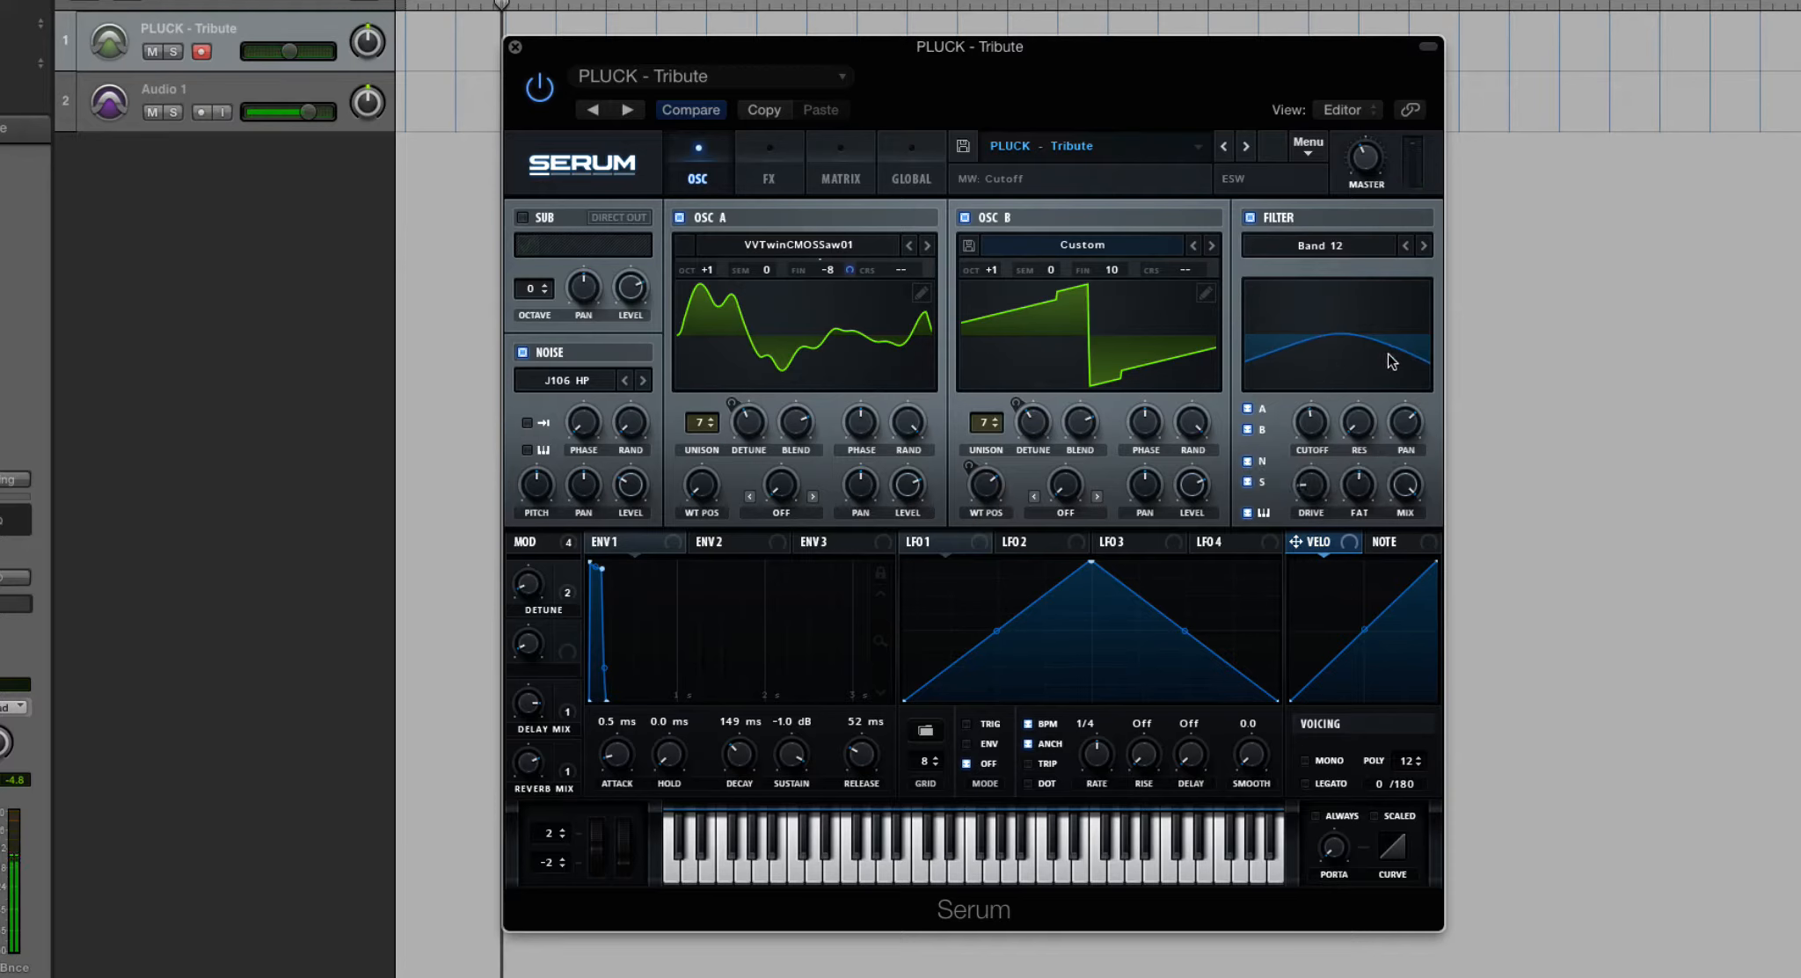
left_click_drag(1307, 421, 1314, 308)
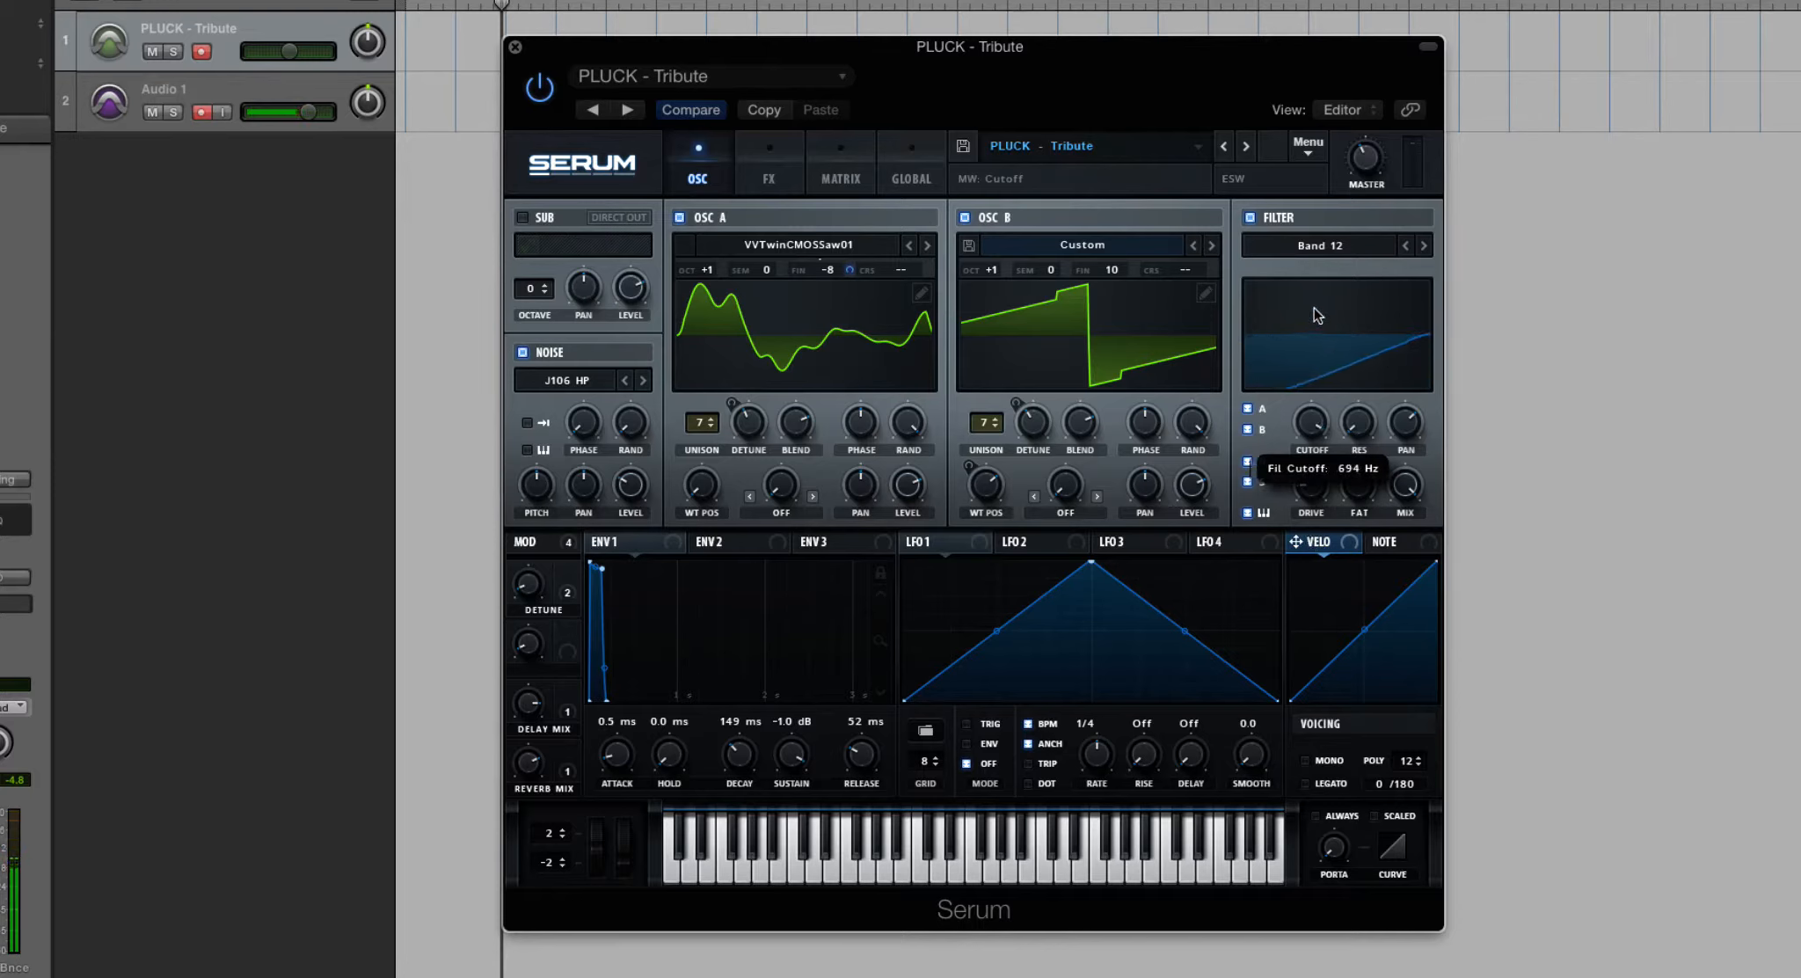
left_click_drag(1319, 411, 1312, 319)
- Set the filter type to Peak 12, raise its resonance and sweep the cutoff through the frequency range
left_click(1379, 257)
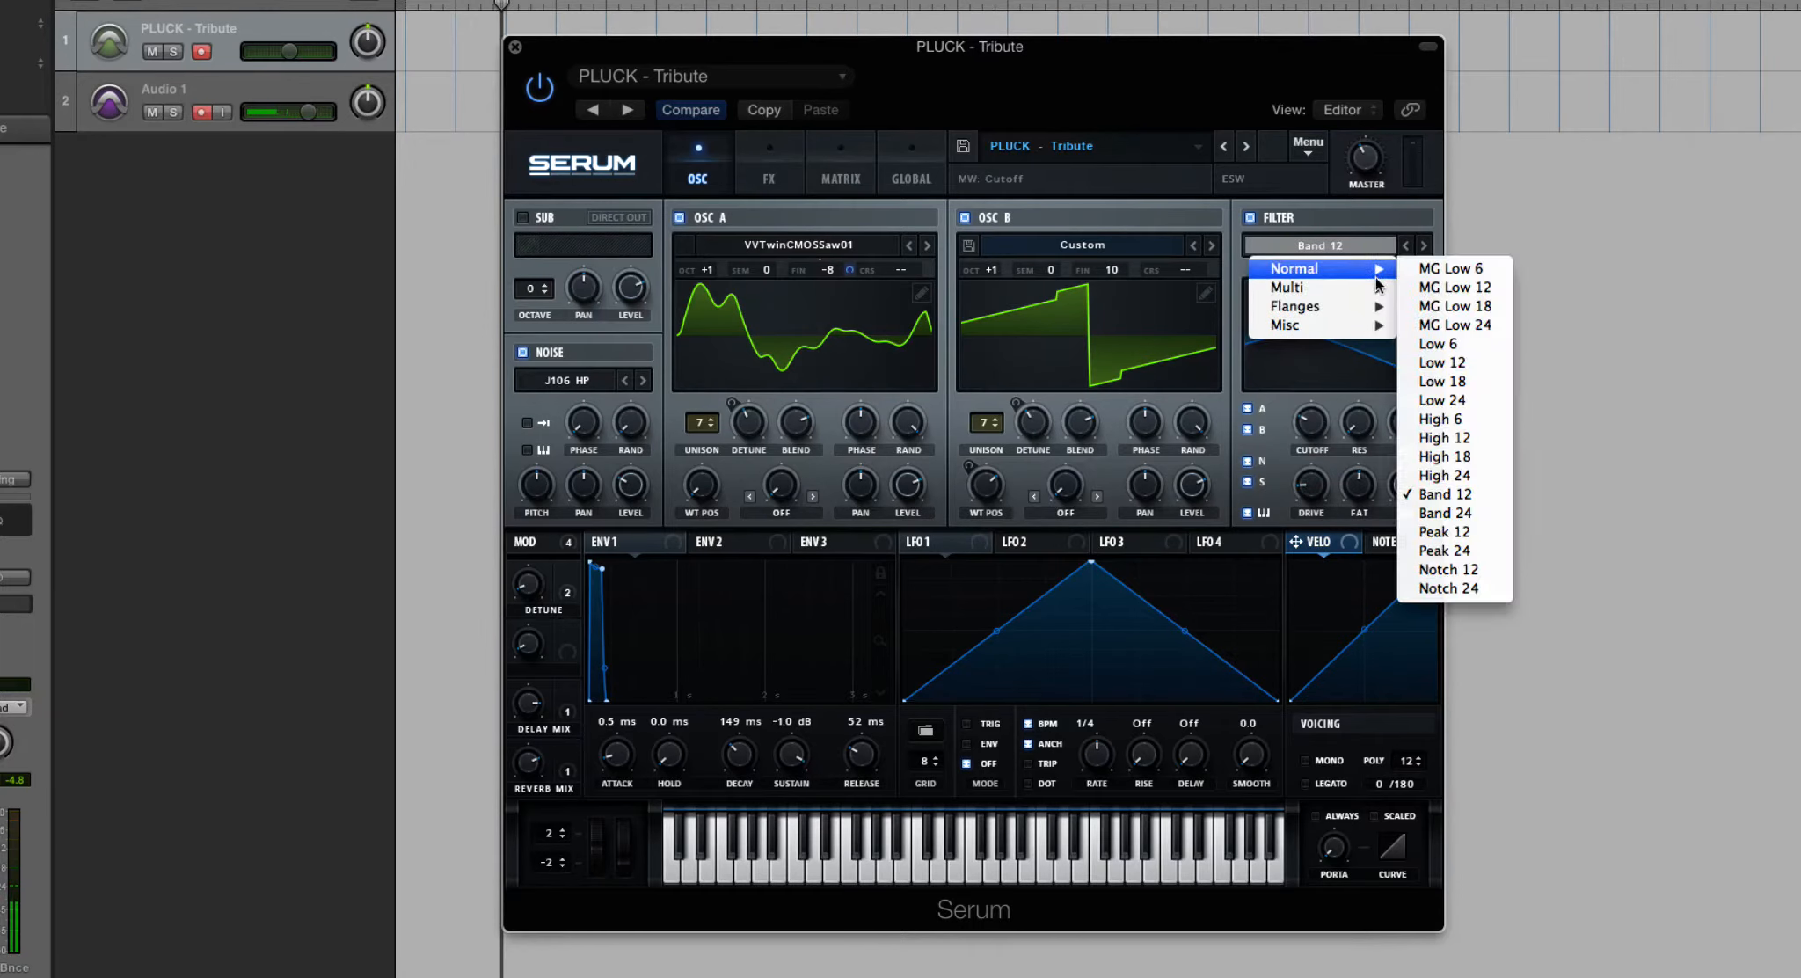
mouse_move(1346, 268)
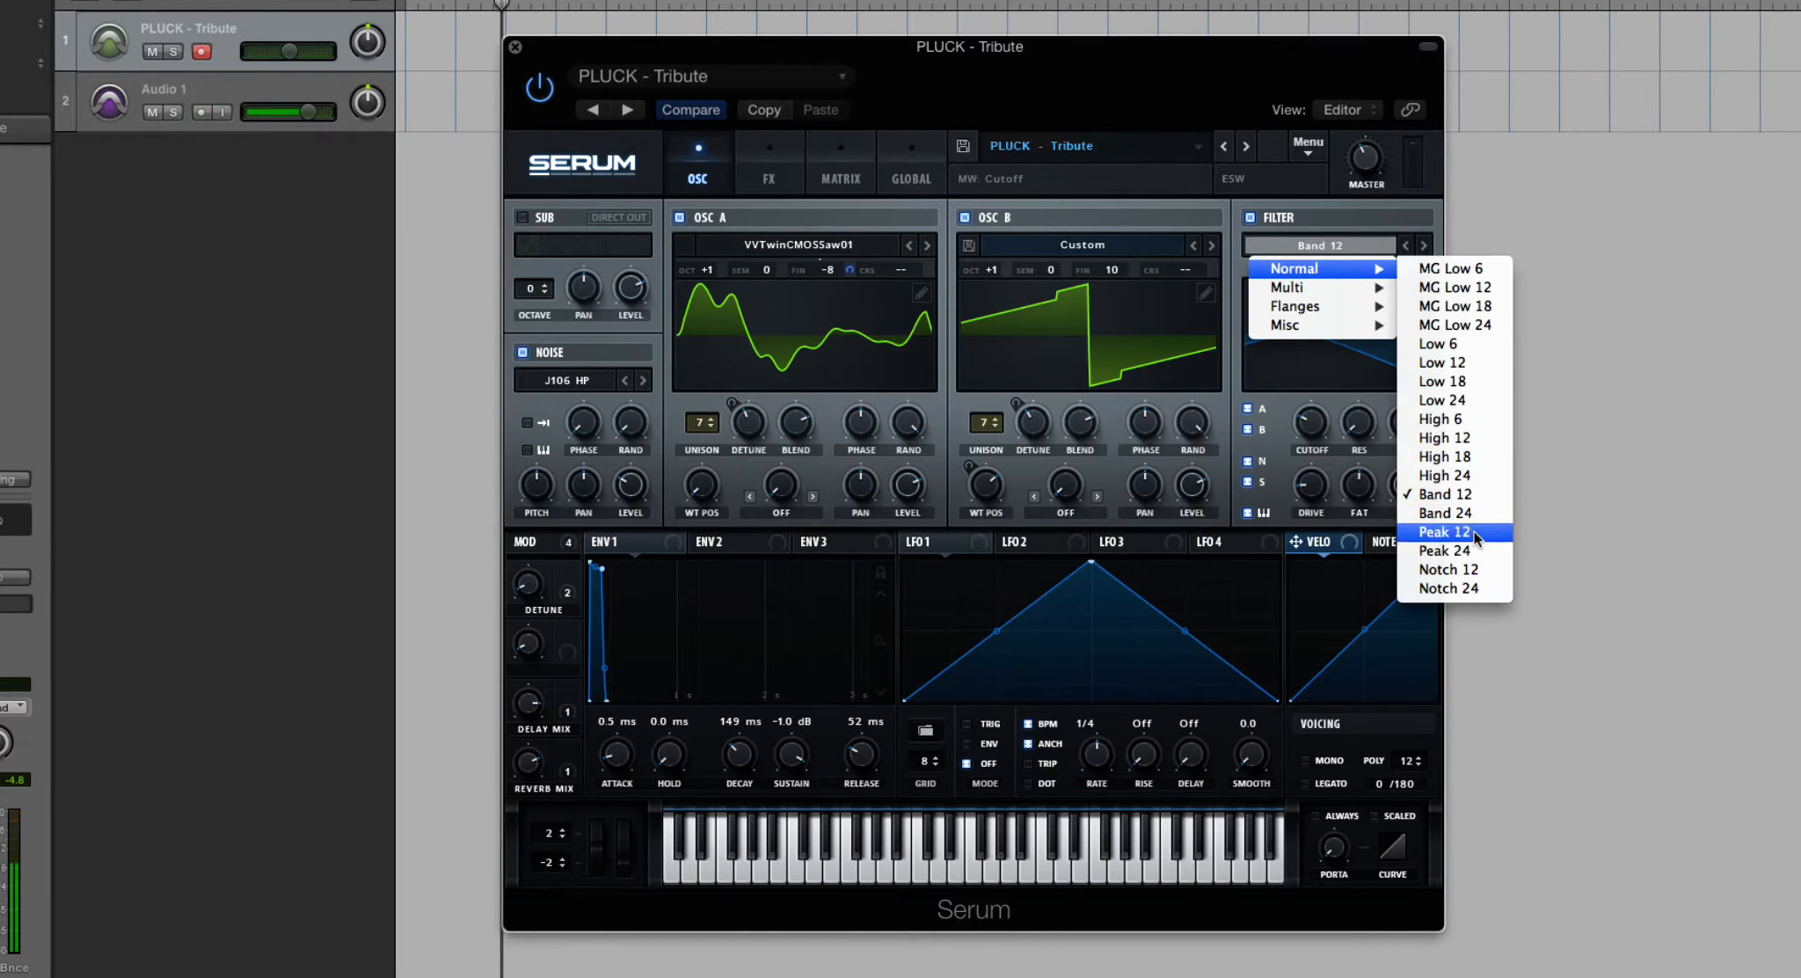
left_click(1475, 532)
left_click_drag(1310, 424, 1355, 364)
left_click_drag(1357, 262, 1372, 545)
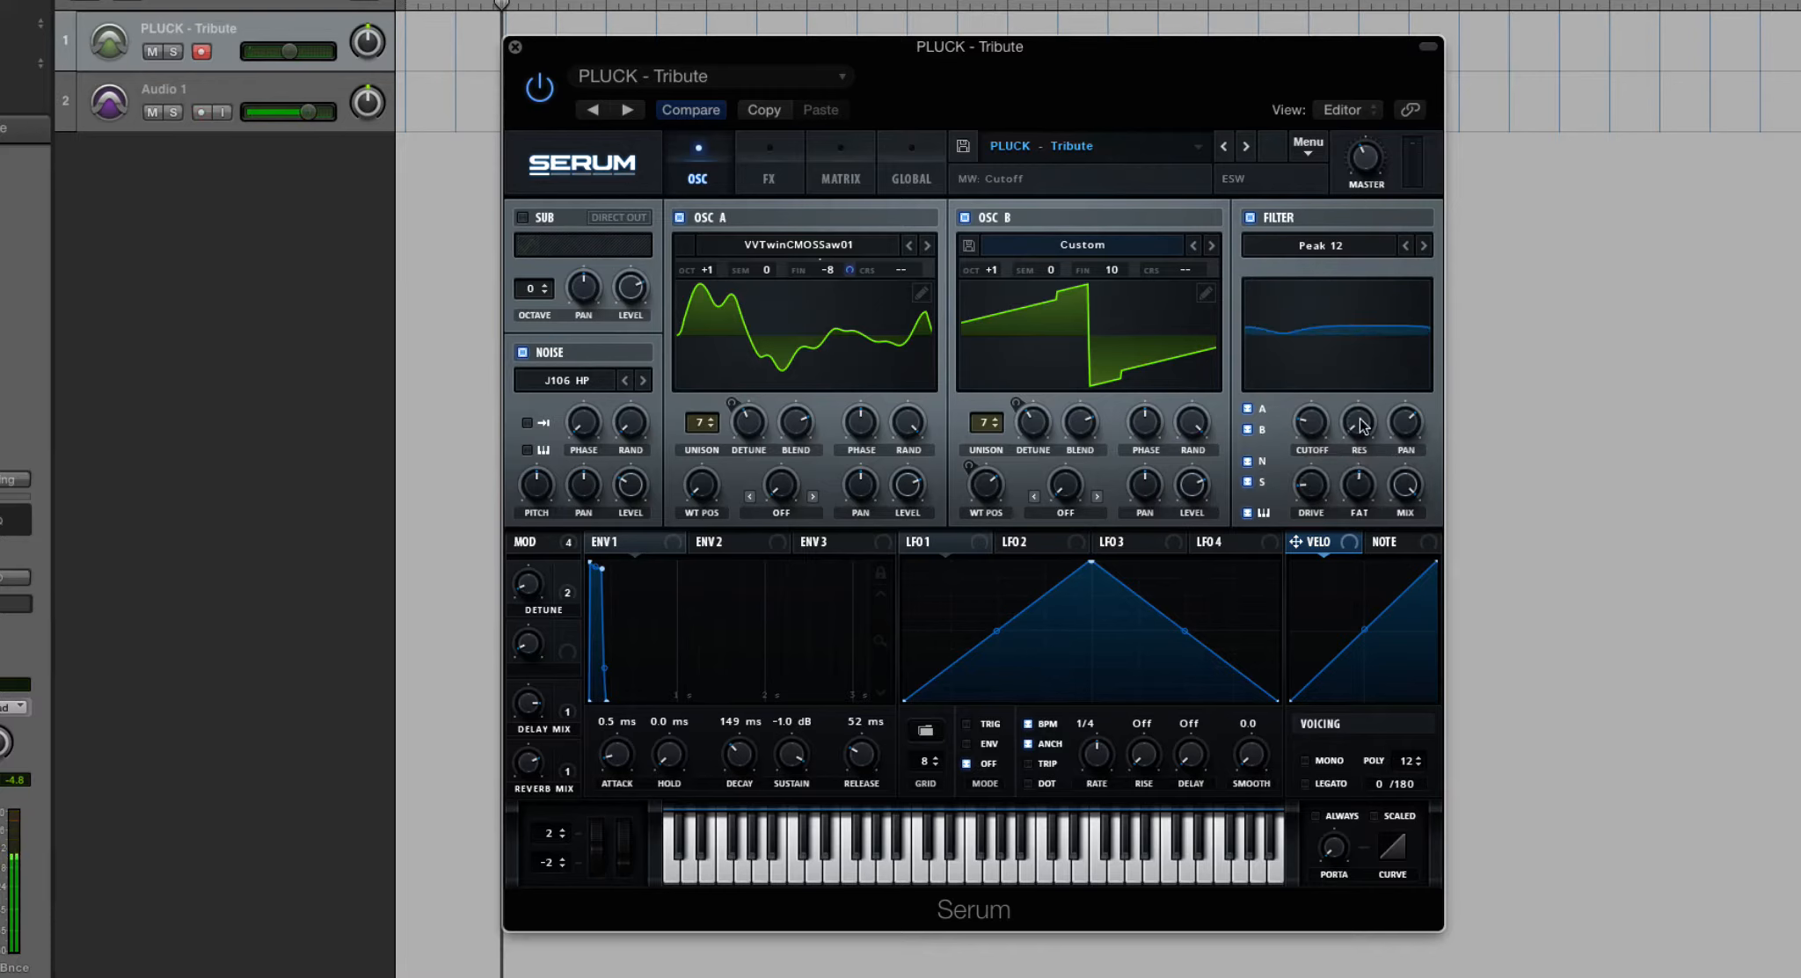
left_click_drag(1356, 398, 1354, 339)
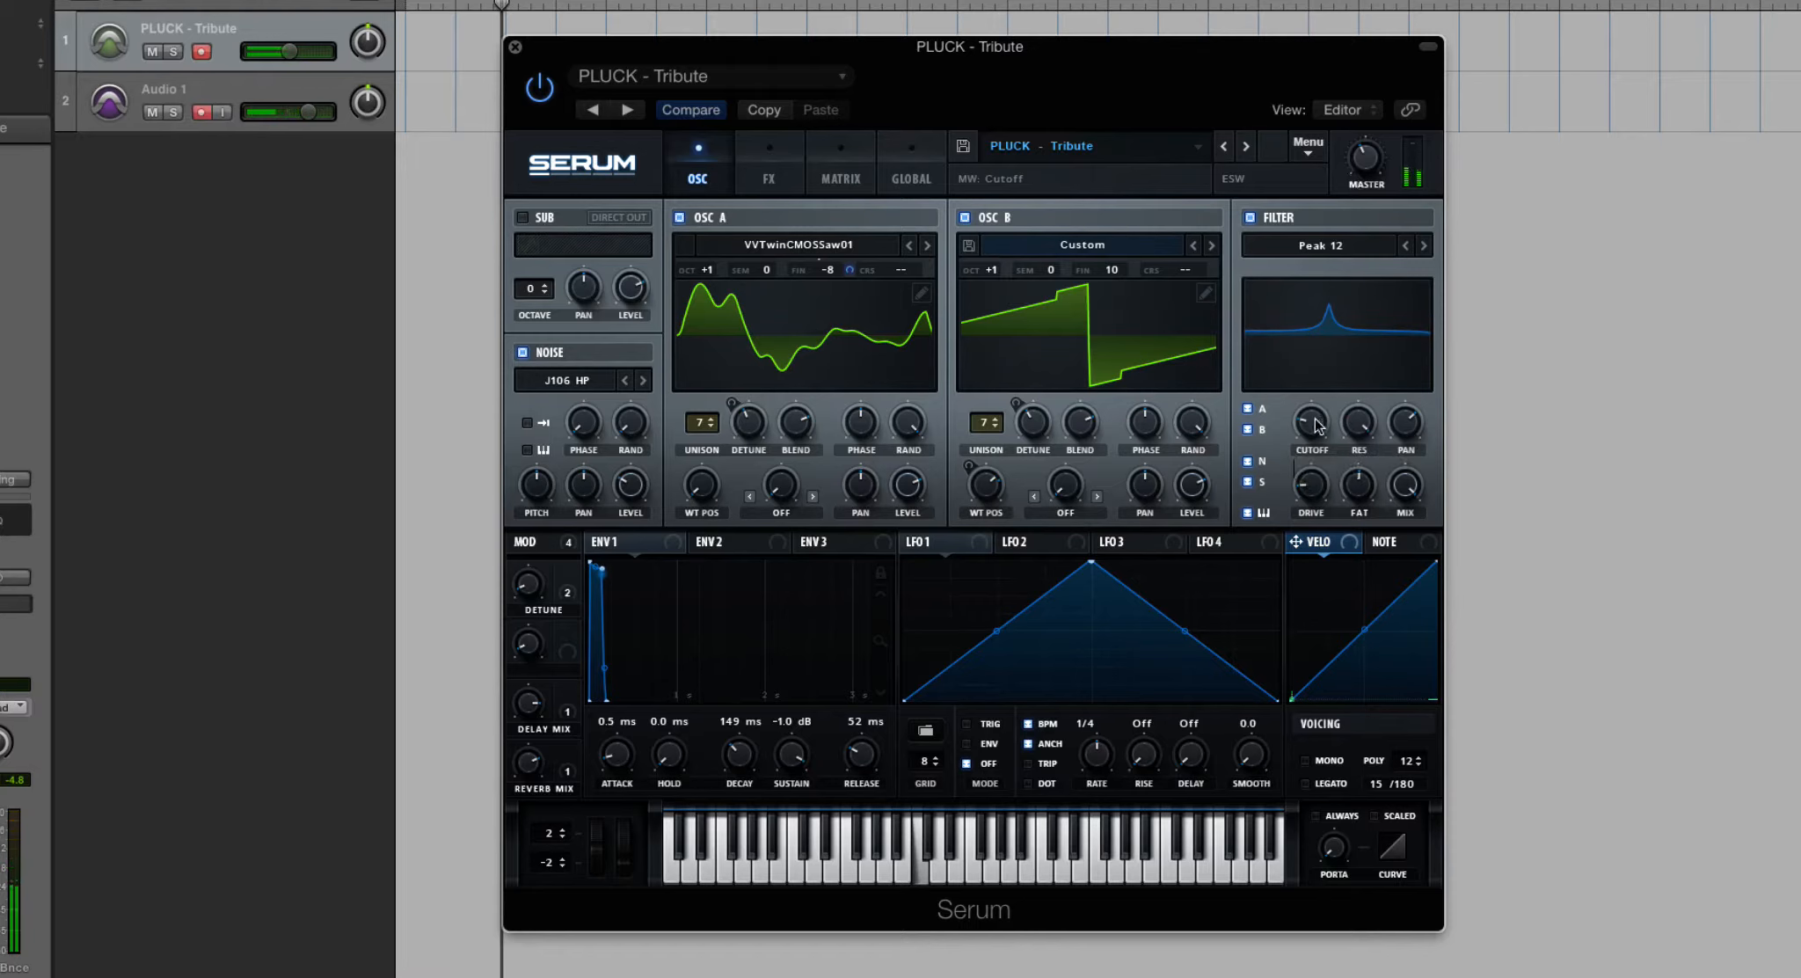
left_click_drag(1320, 426, 1319, 610)
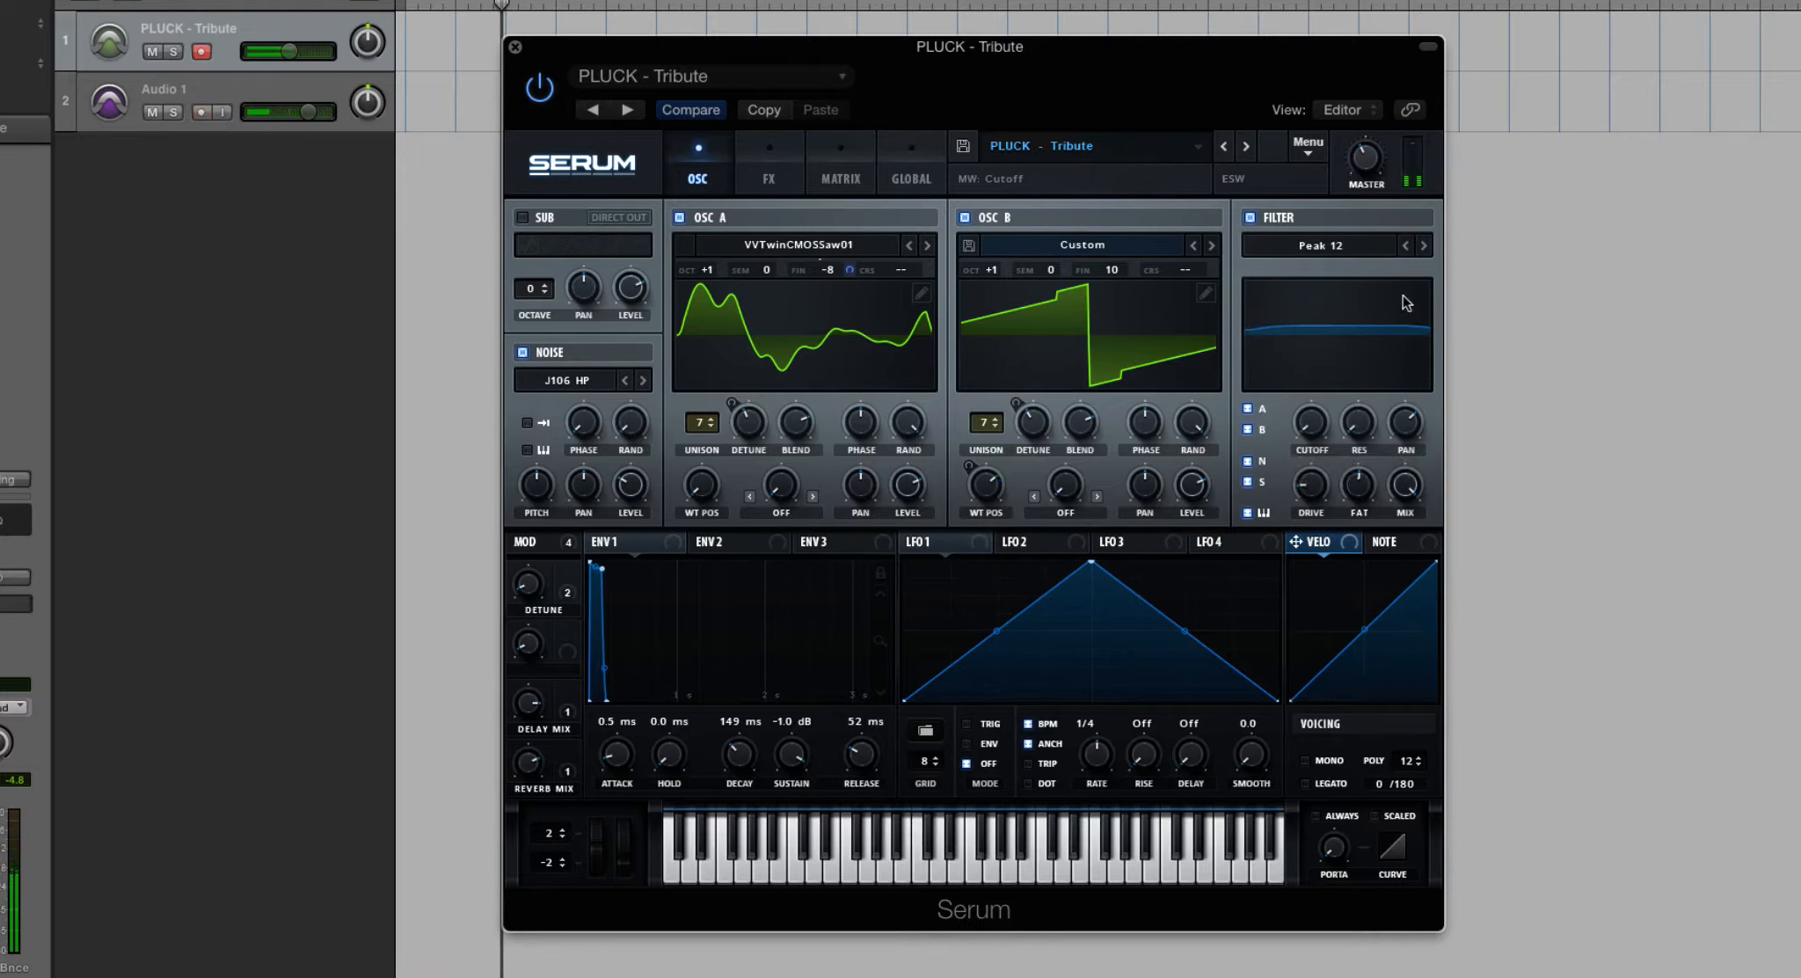
- Set the filter type to Notch 12 and sweep its cutoff
left_click(1369, 252)
mouse_move(1381, 271)
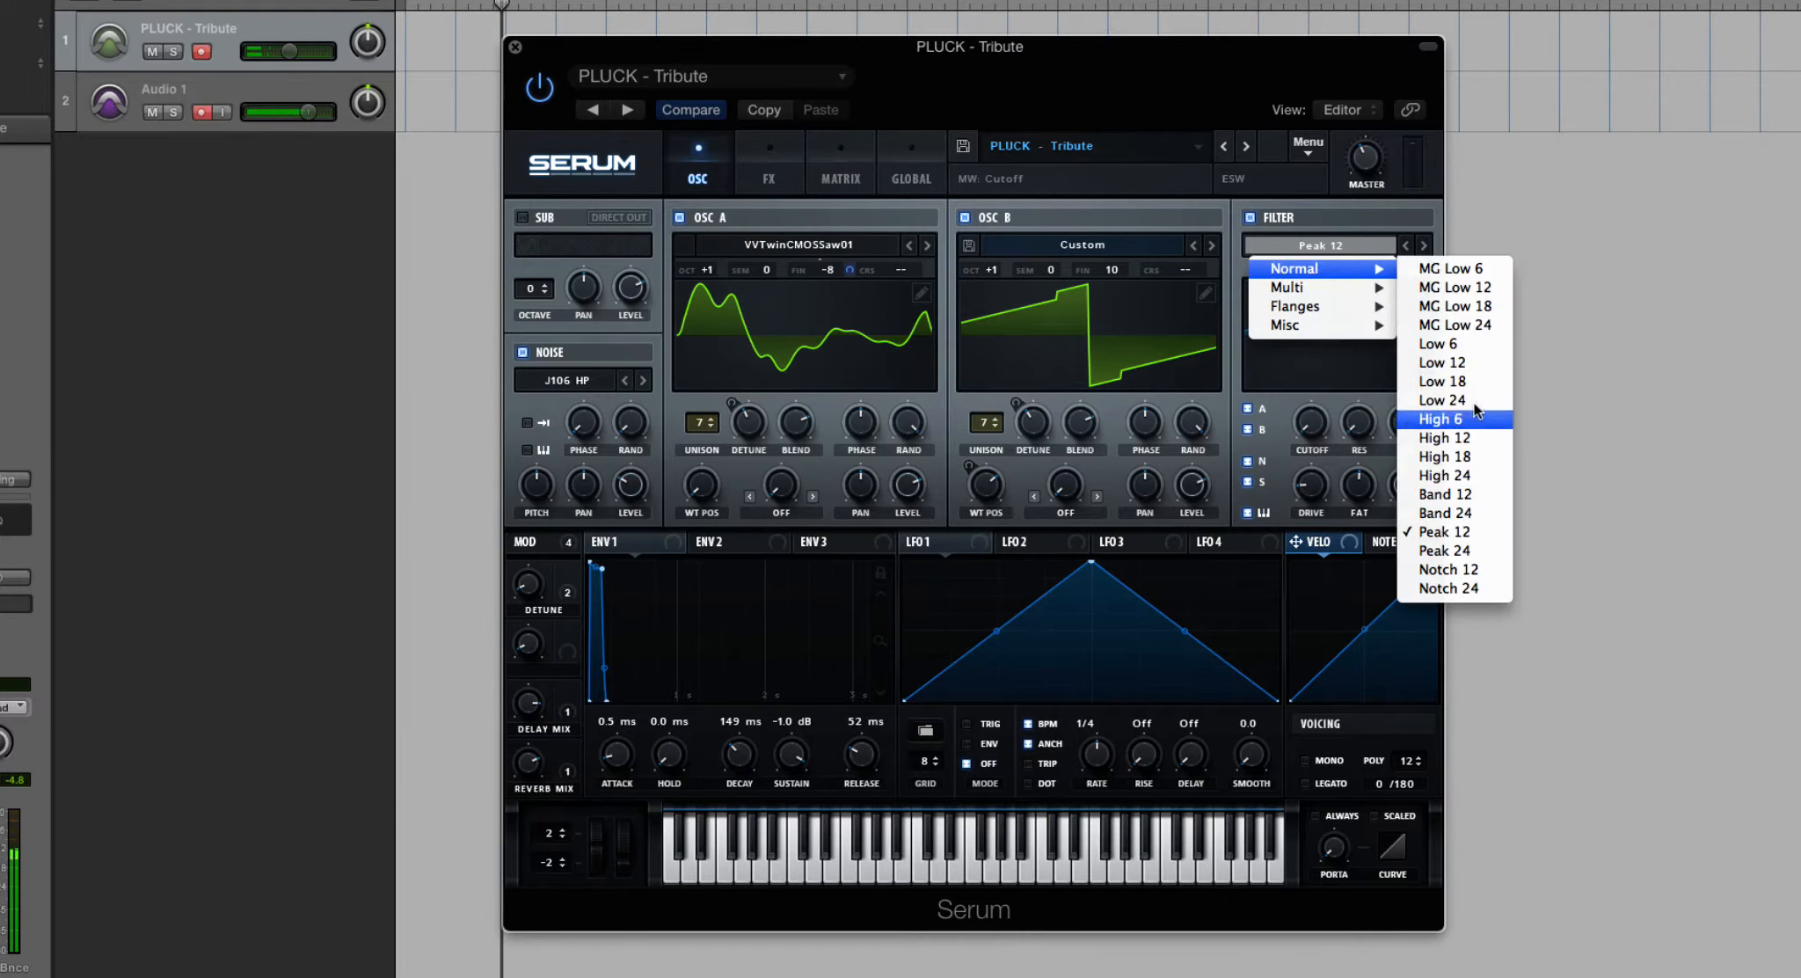
left_click(1475, 569)
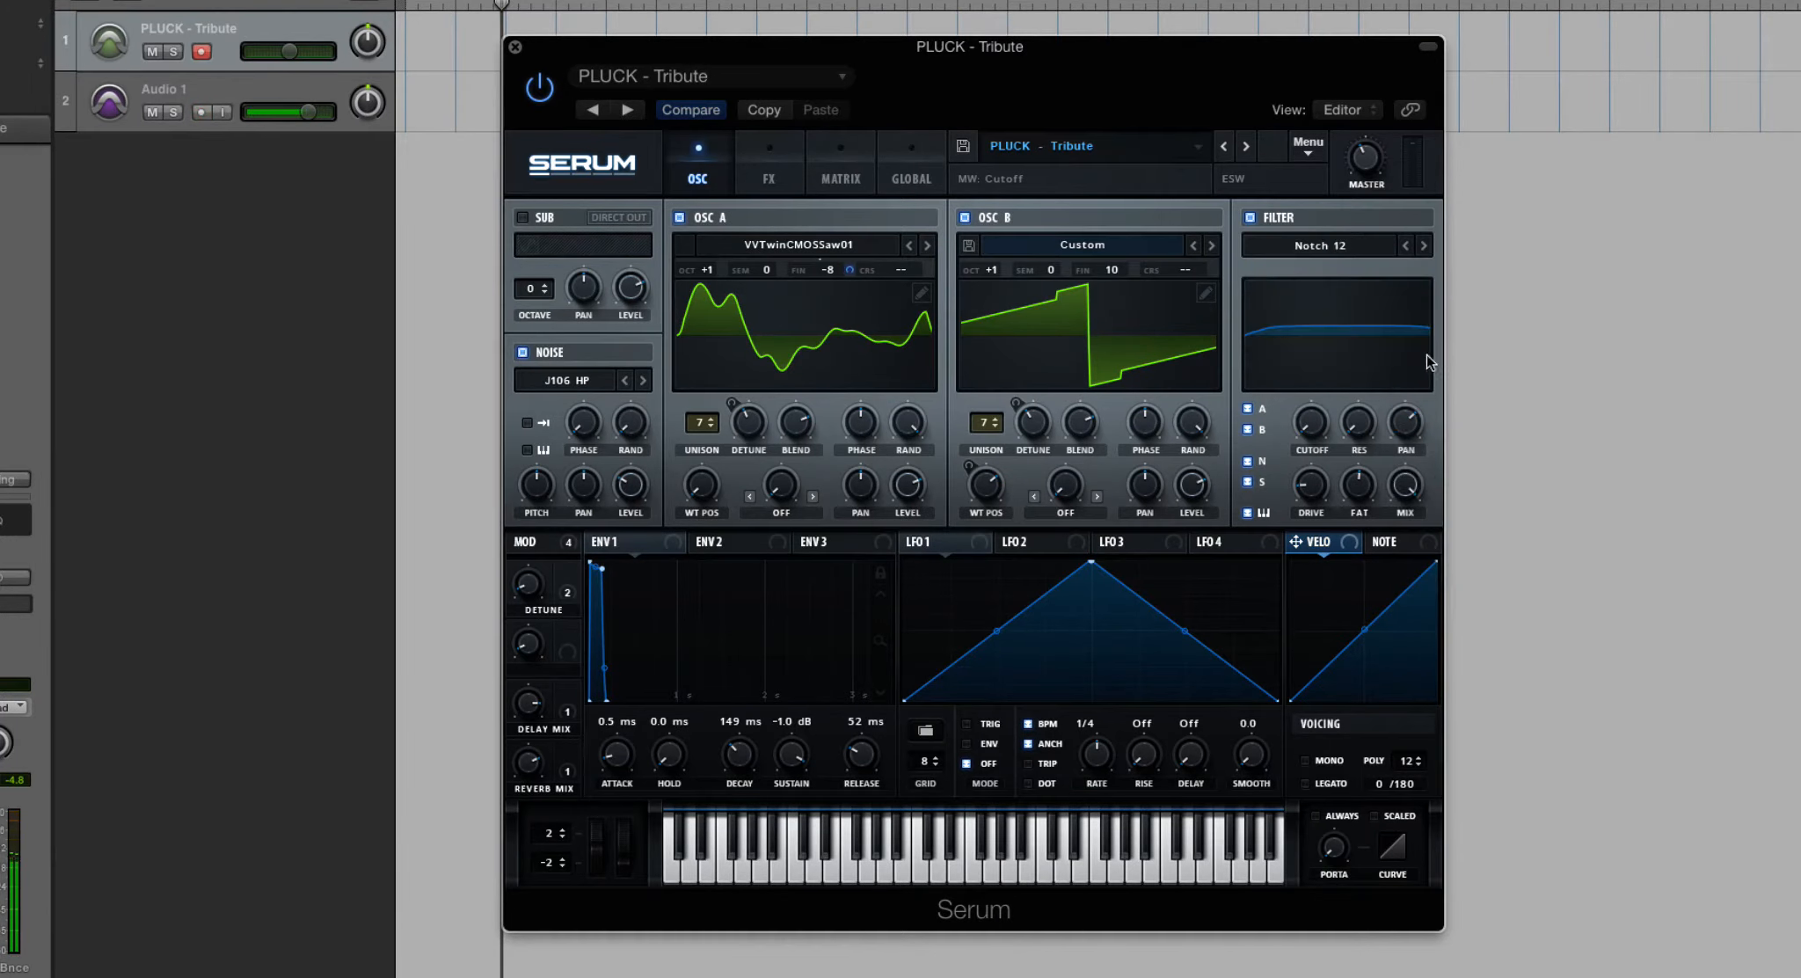
left_click_drag(1329, 415, 1362, 381)
- Set the filter to the multi type LH 6 and sweep its cutoff up and down
left_click(1316, 254)
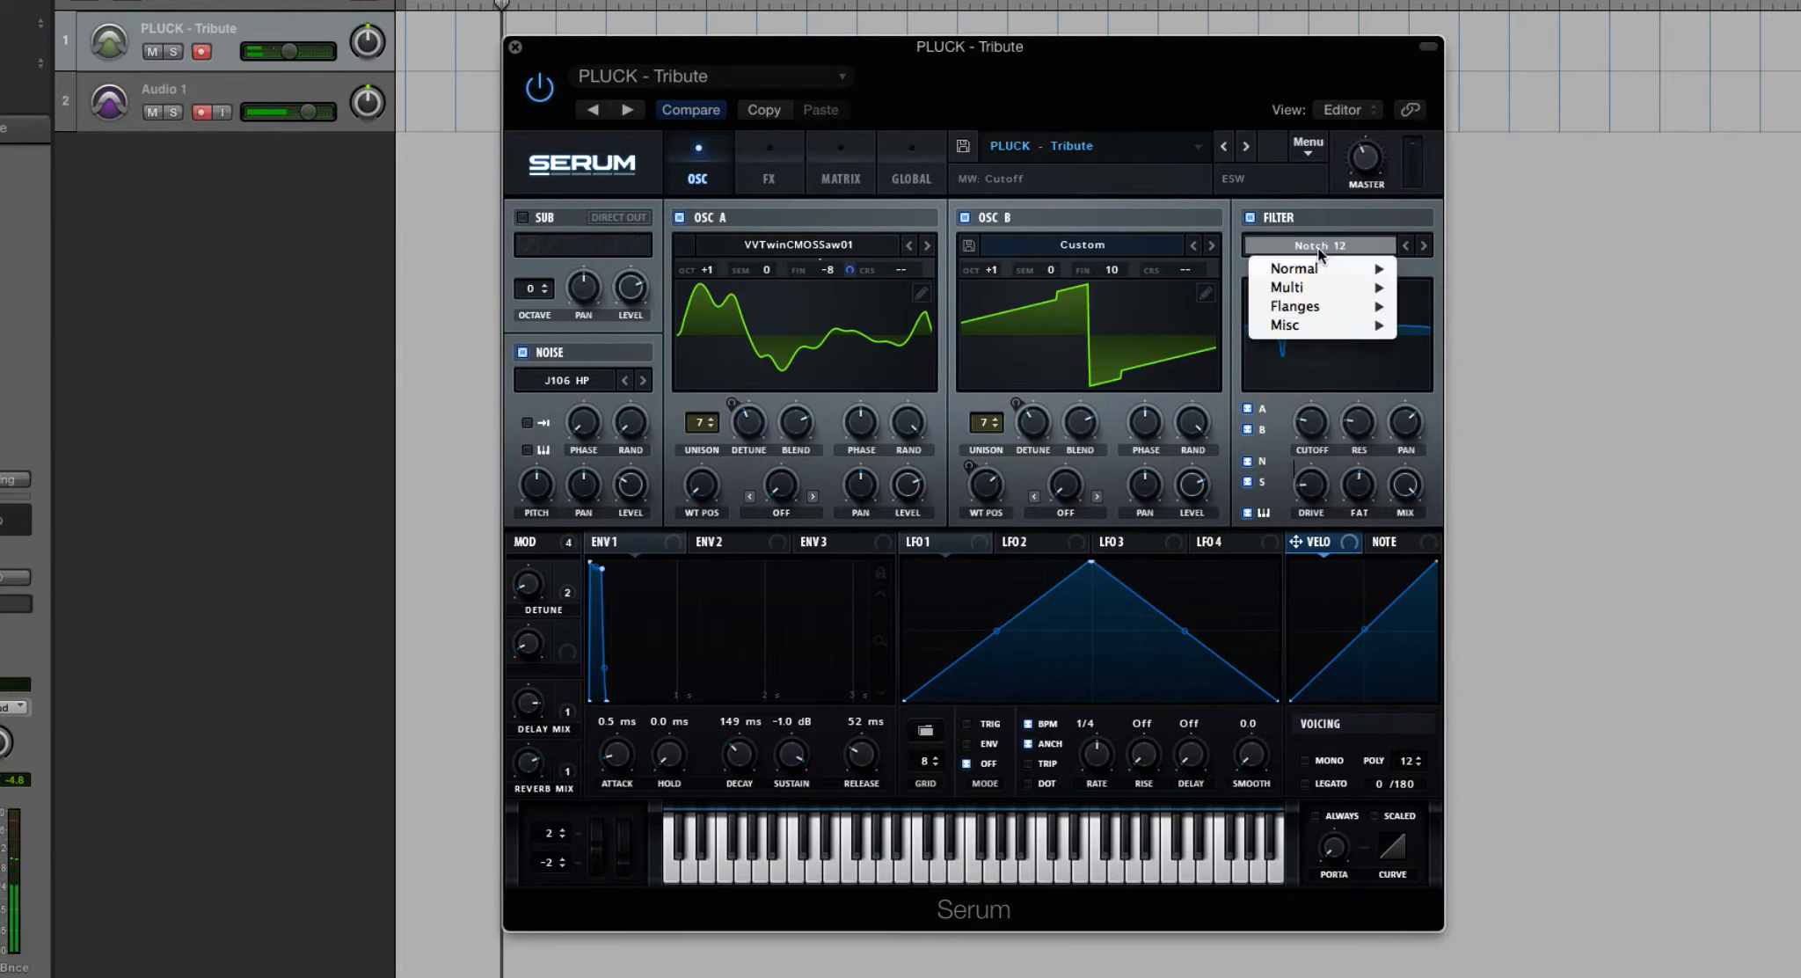
mouse_move(1327, 270)
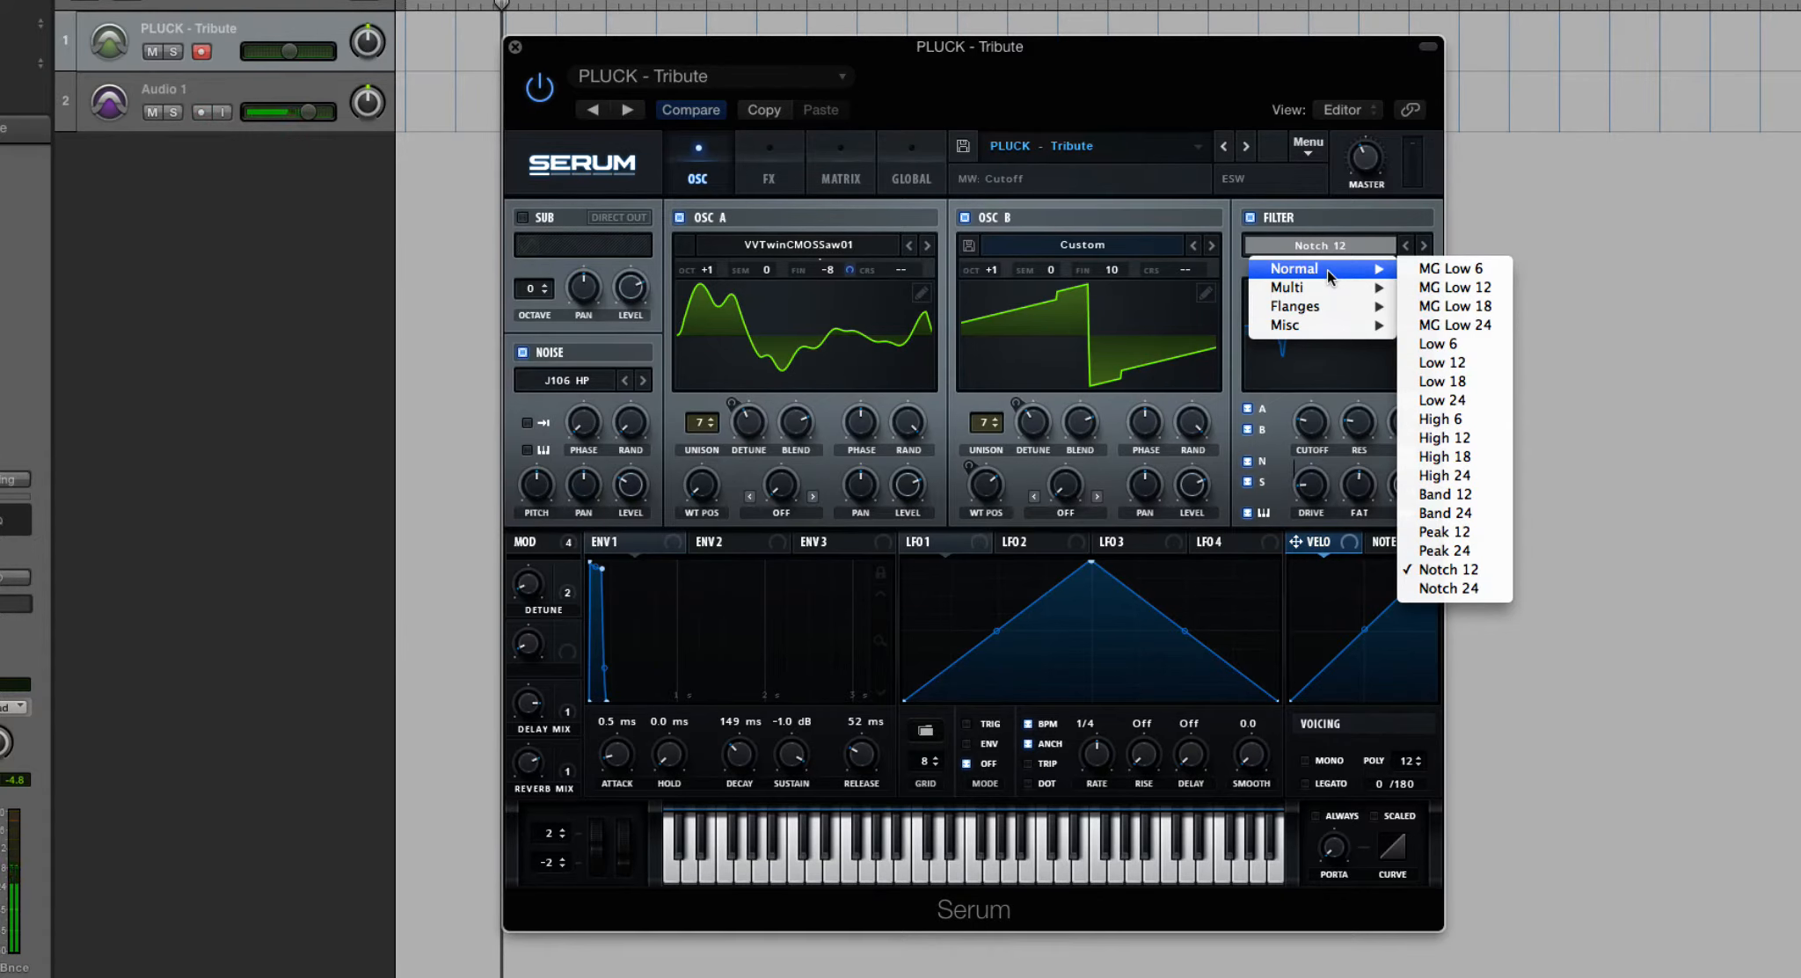
mouse_move(1375, 295)
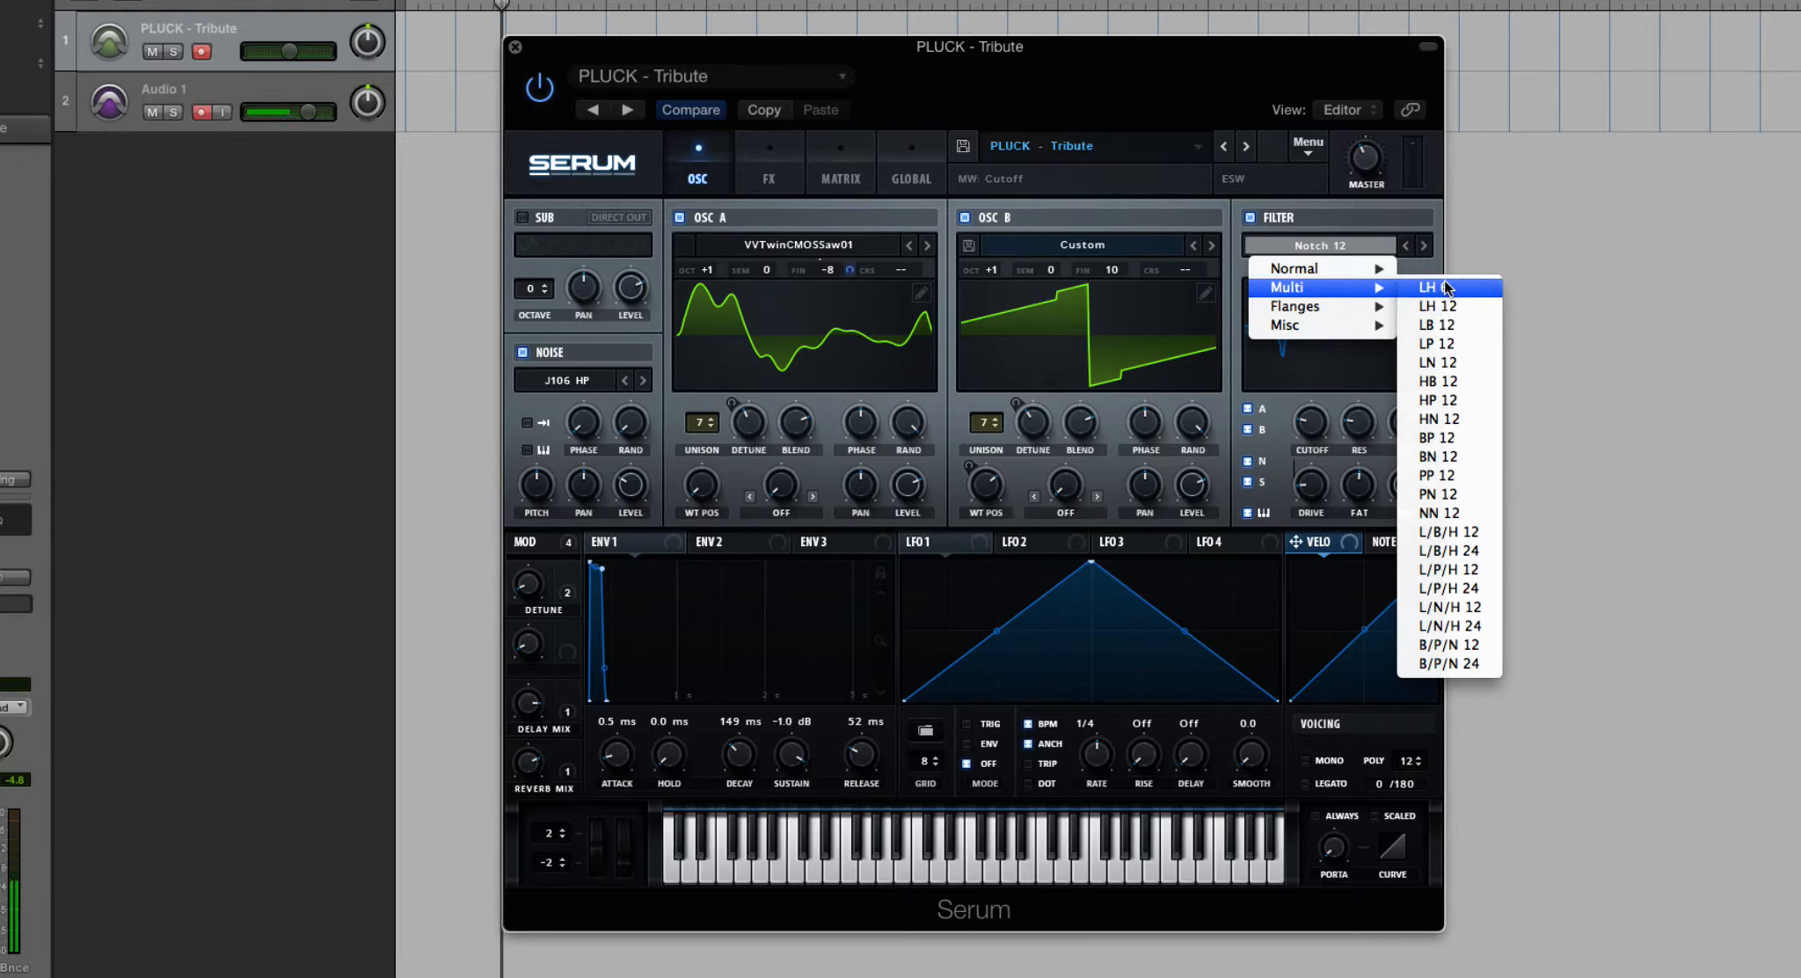
mouse_move(1388, 265)
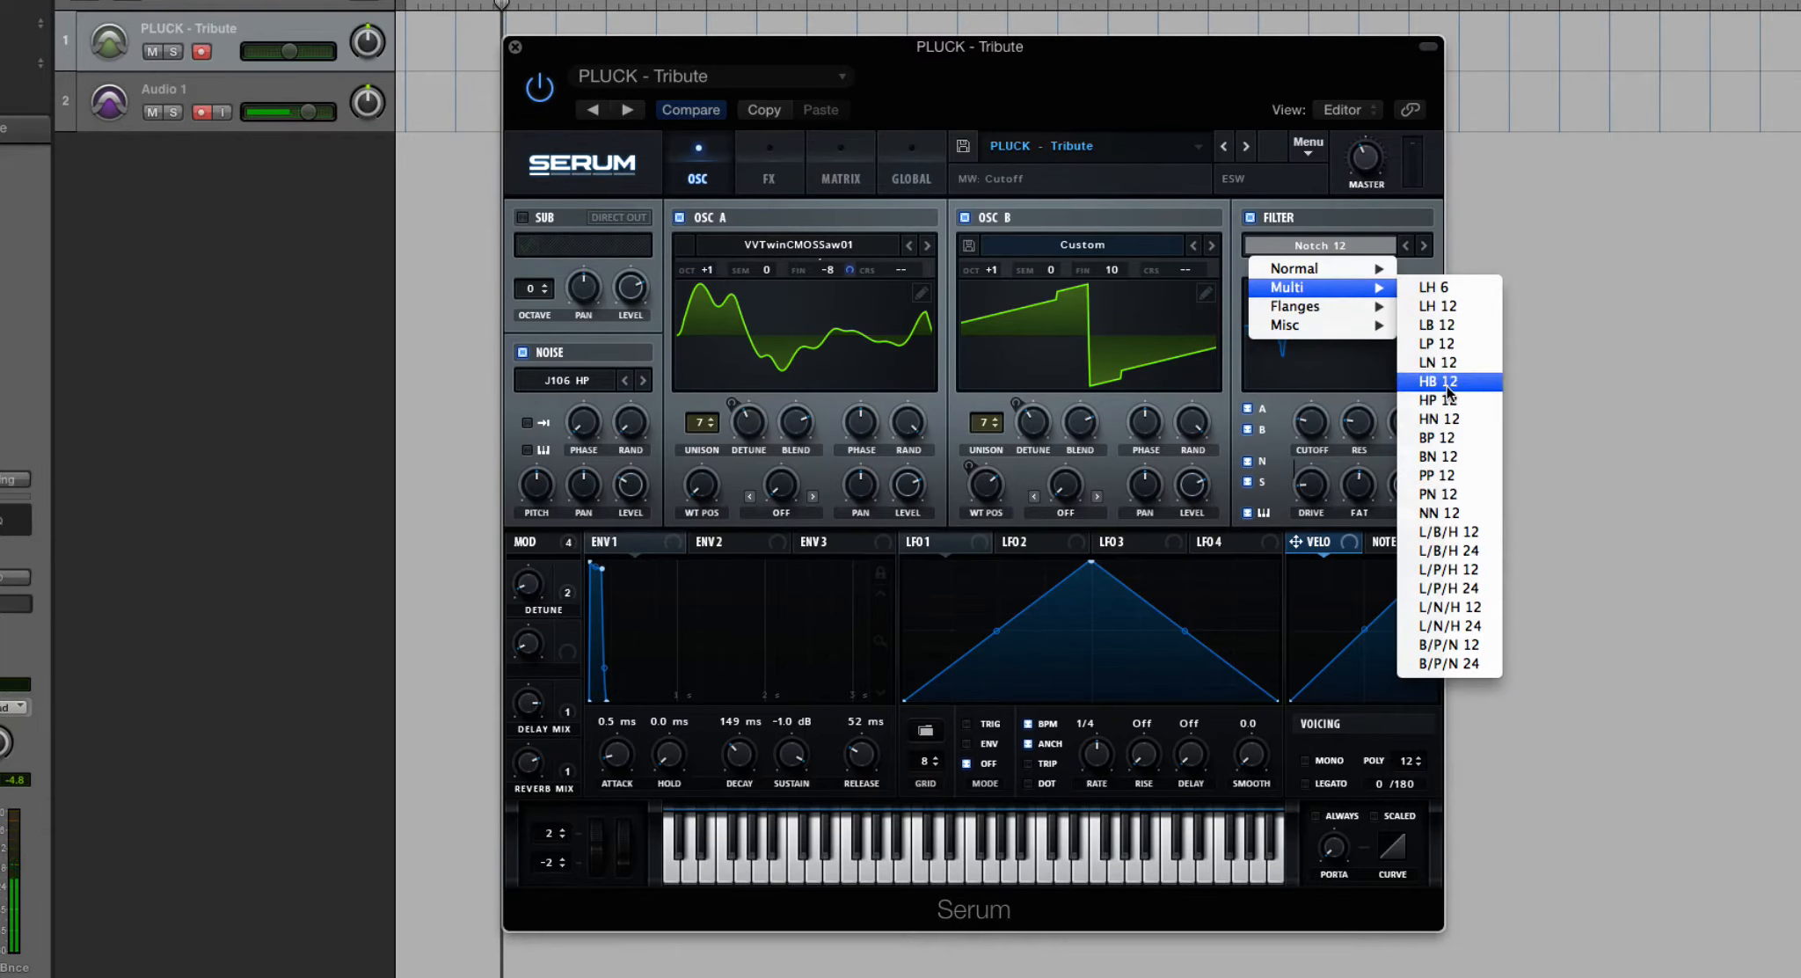
left_click(1439, 293)
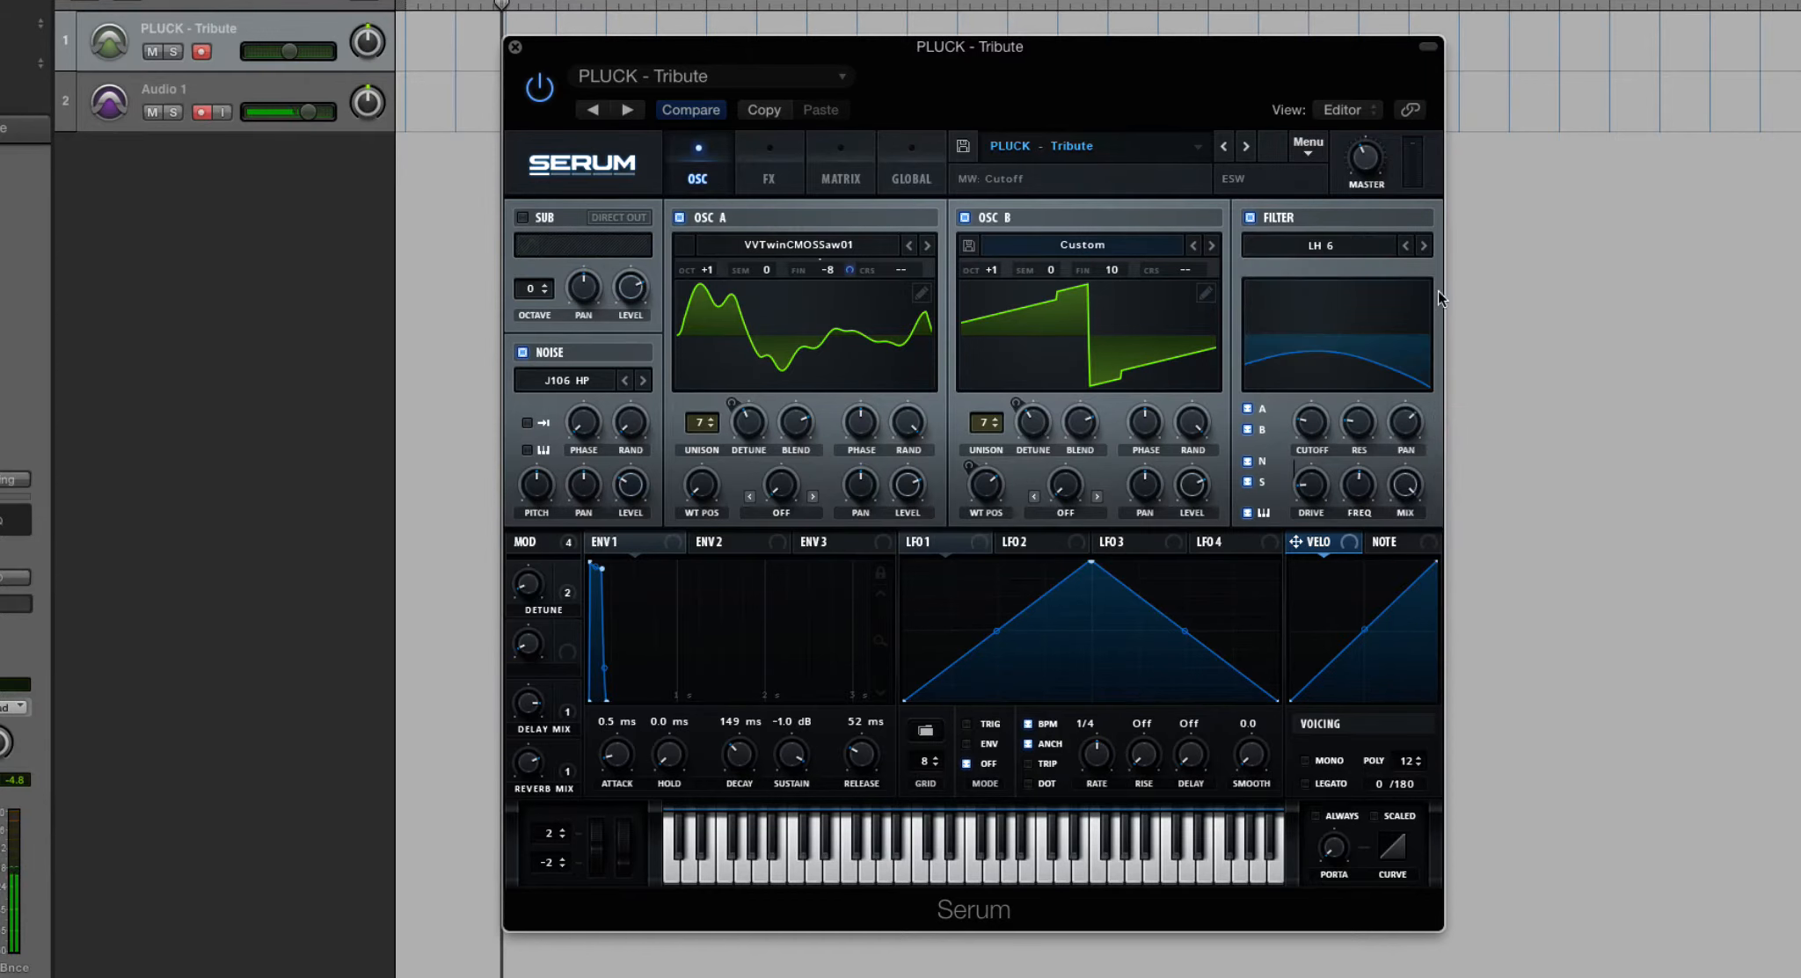
left_click_drag(1352, 376, 1326, 391)
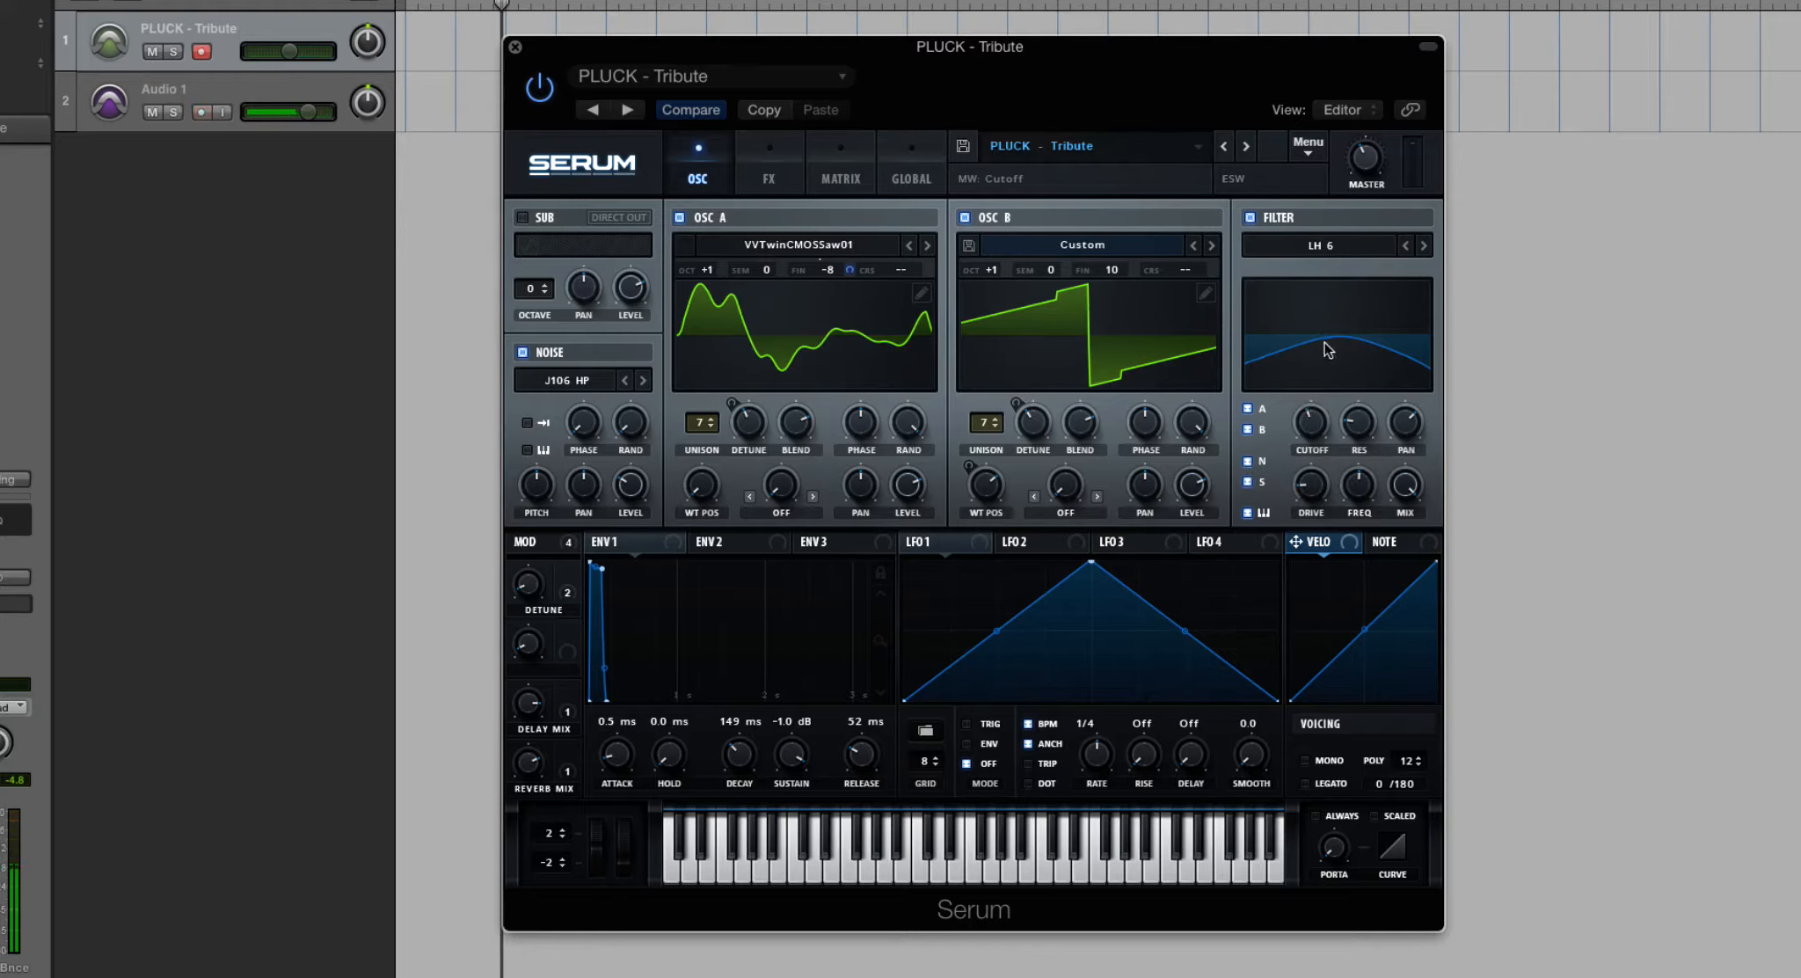
left_click_drag(1390, 350, 1363, 457)
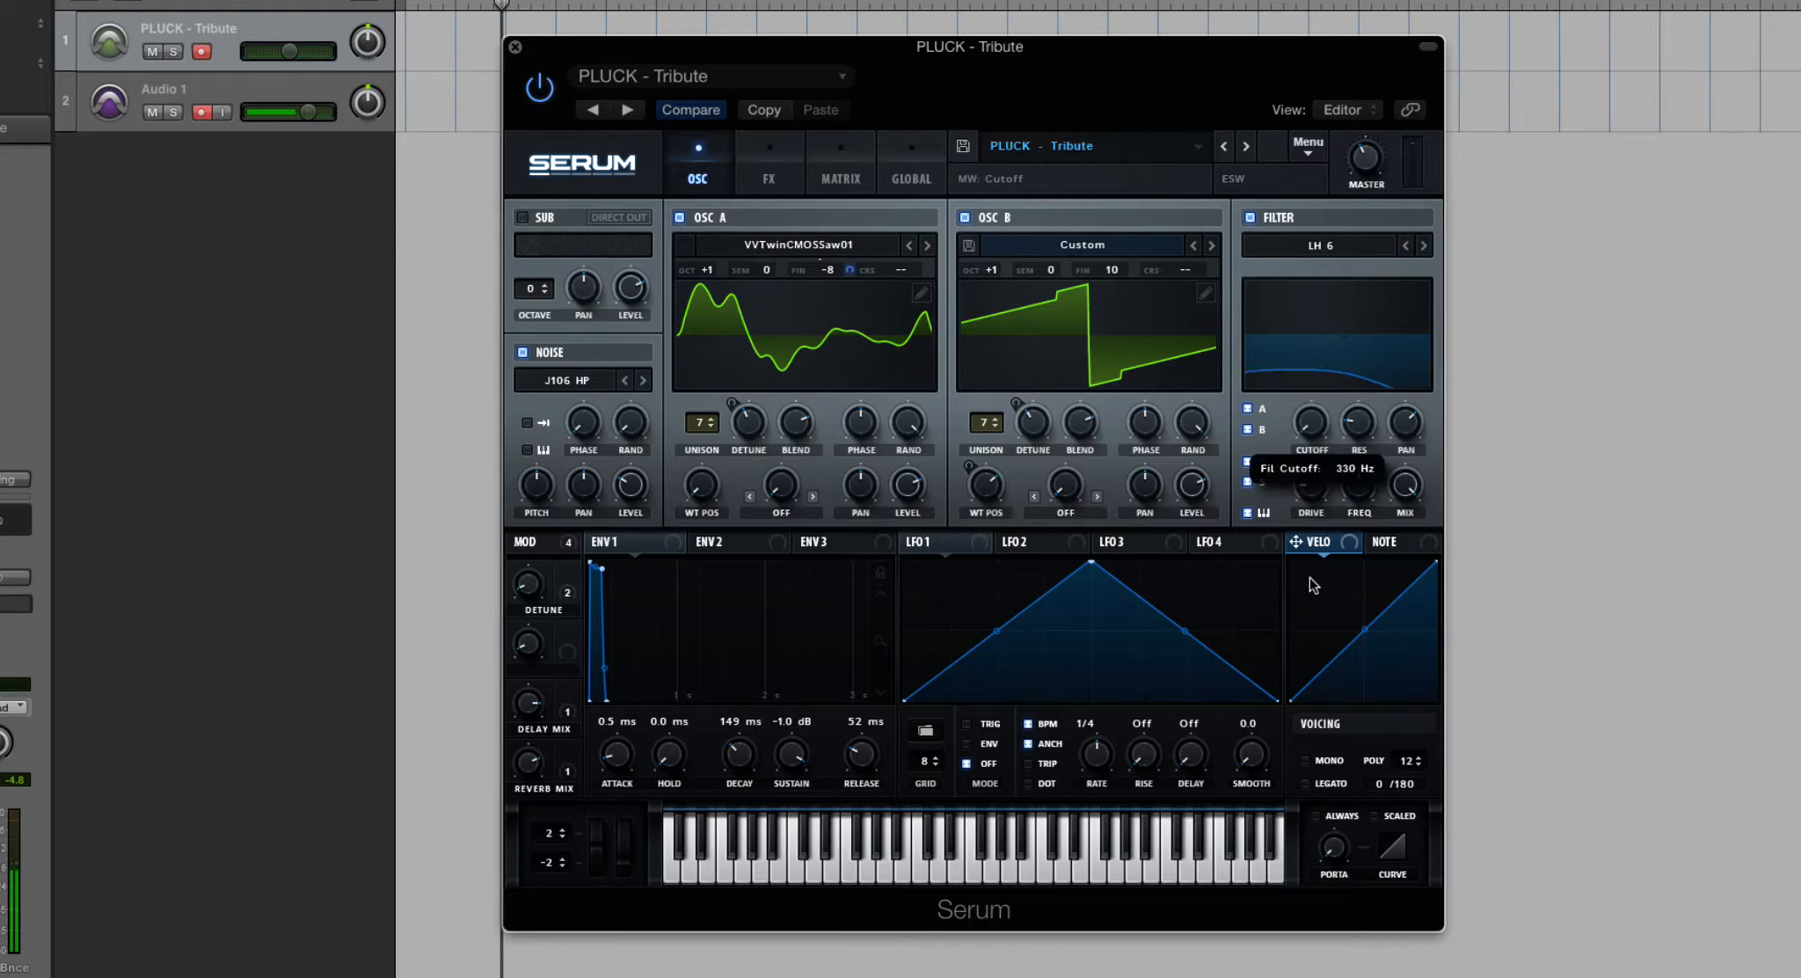
- Switch the filter to MG Low 6 for comparison, then return to LH 6 and raise its cutoff to 22050 Hz
left_click(1321, 249)
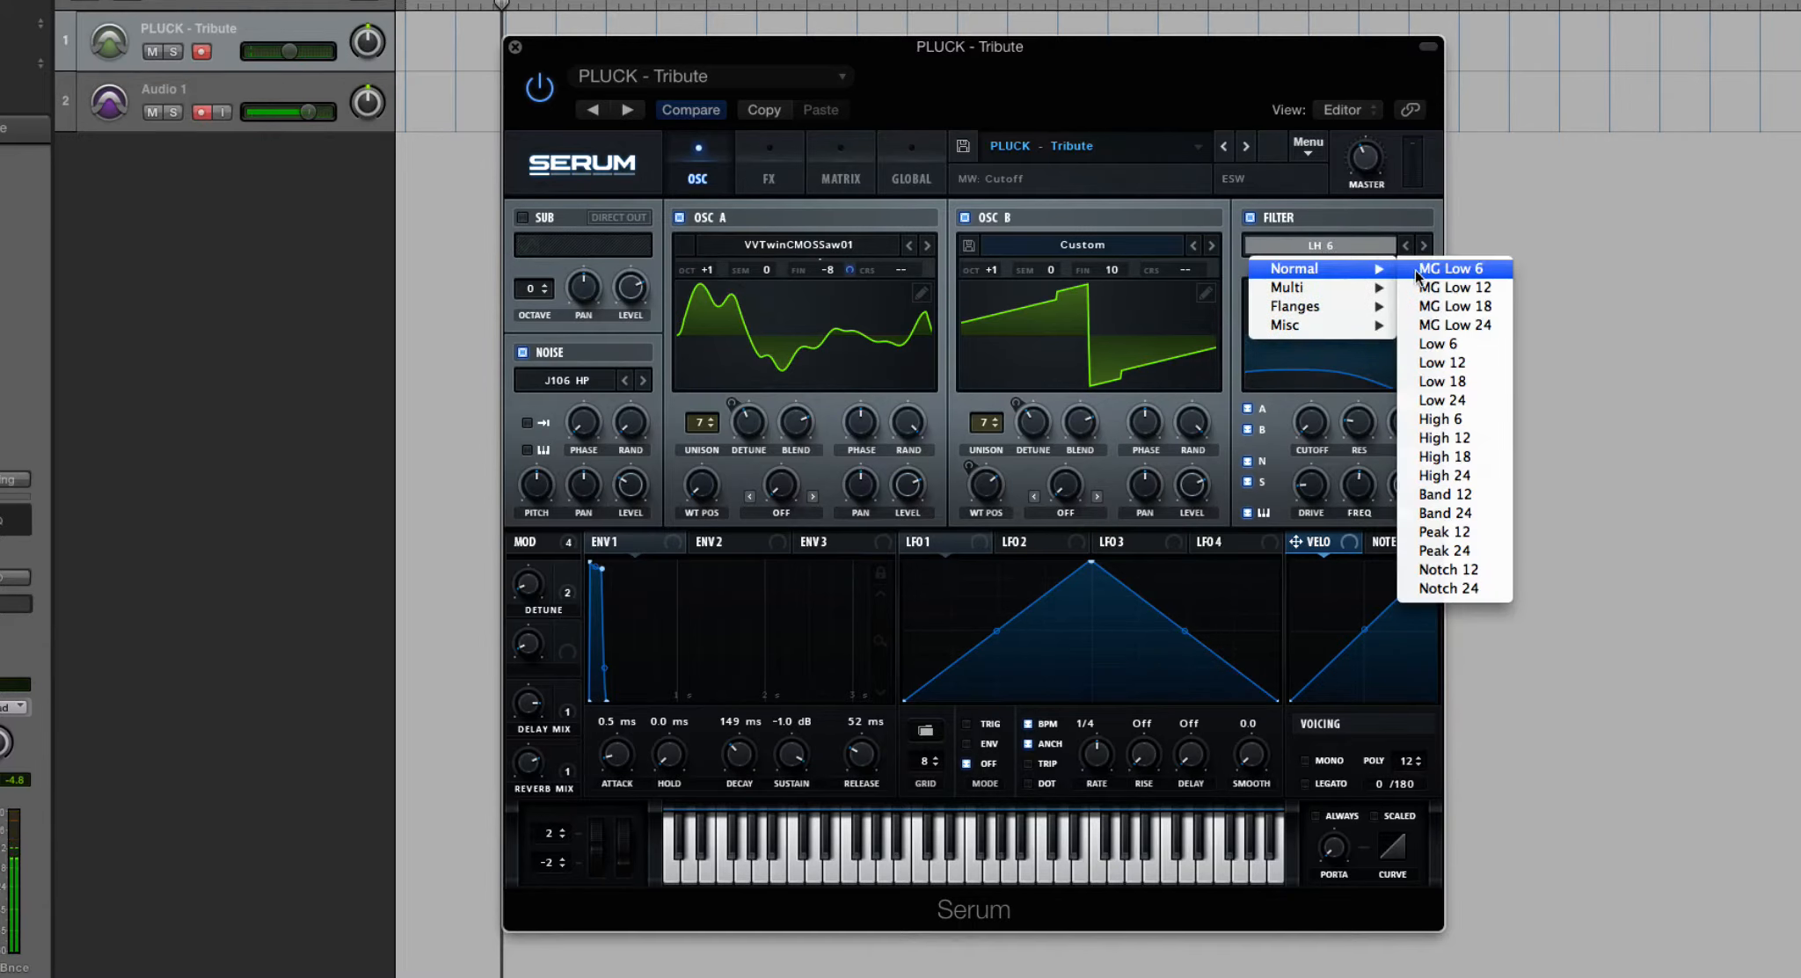
left_click(1415, 271)
left_click(1374, 249)
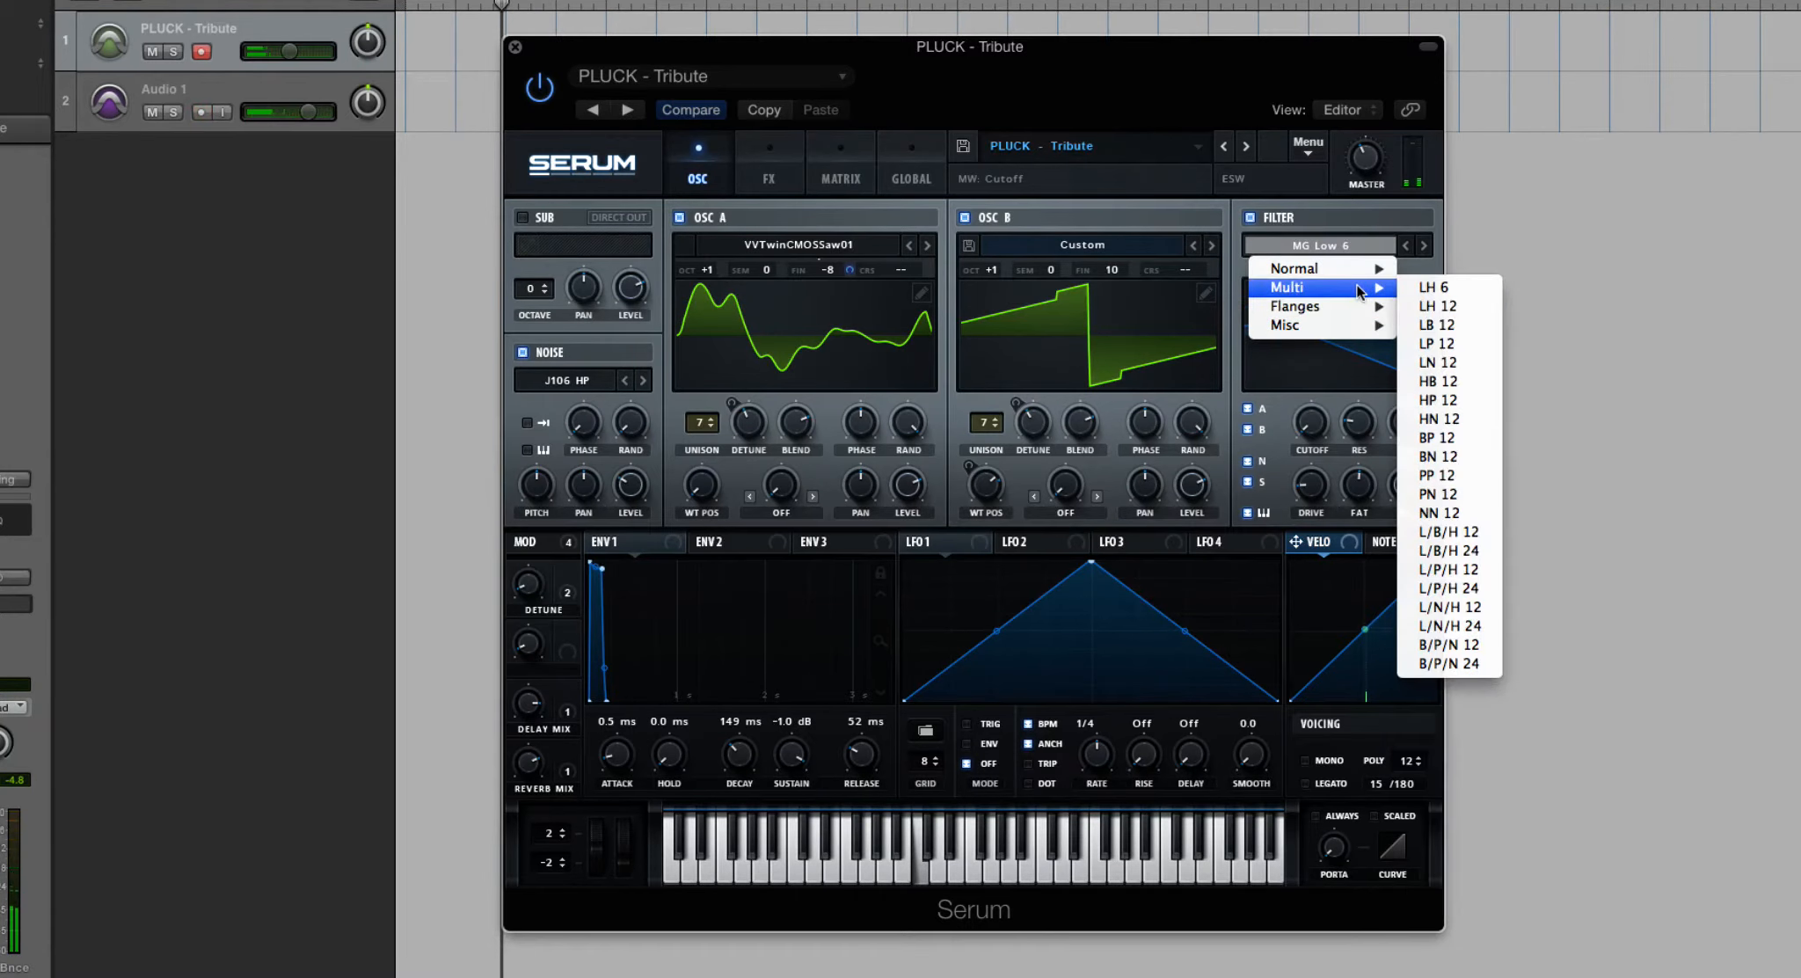
left_click(1434, 288)
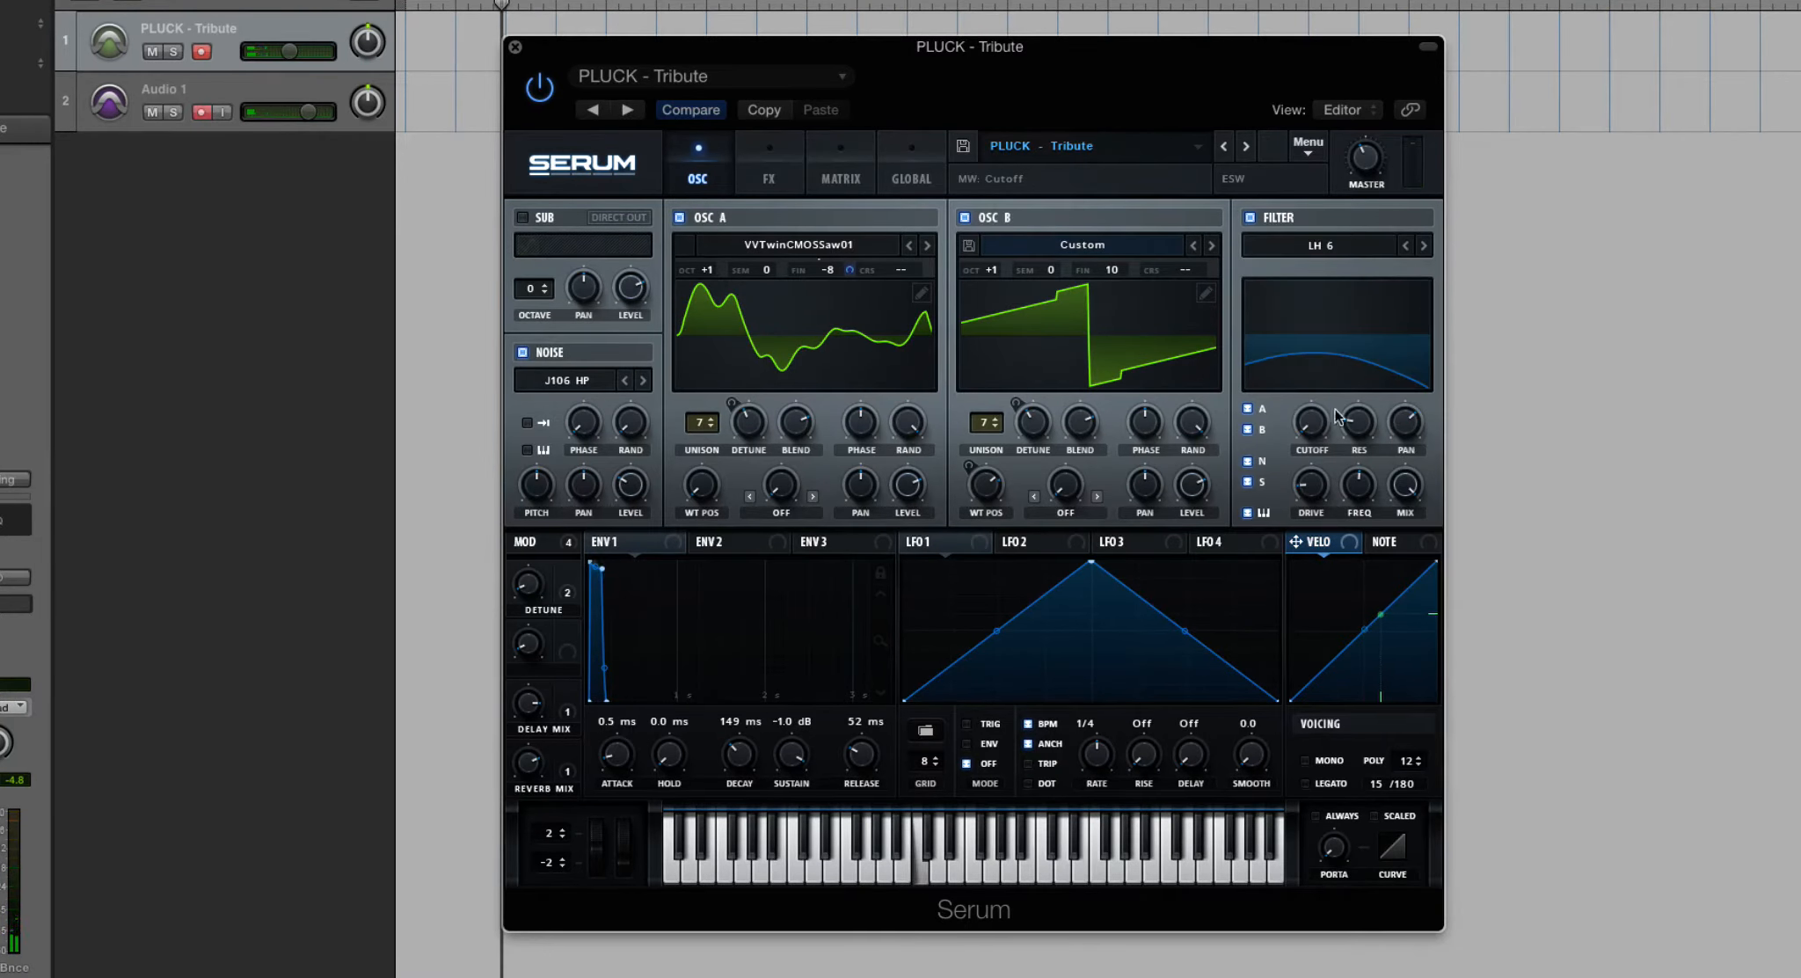
left_click_drag(1318, 419, 1322, 267)
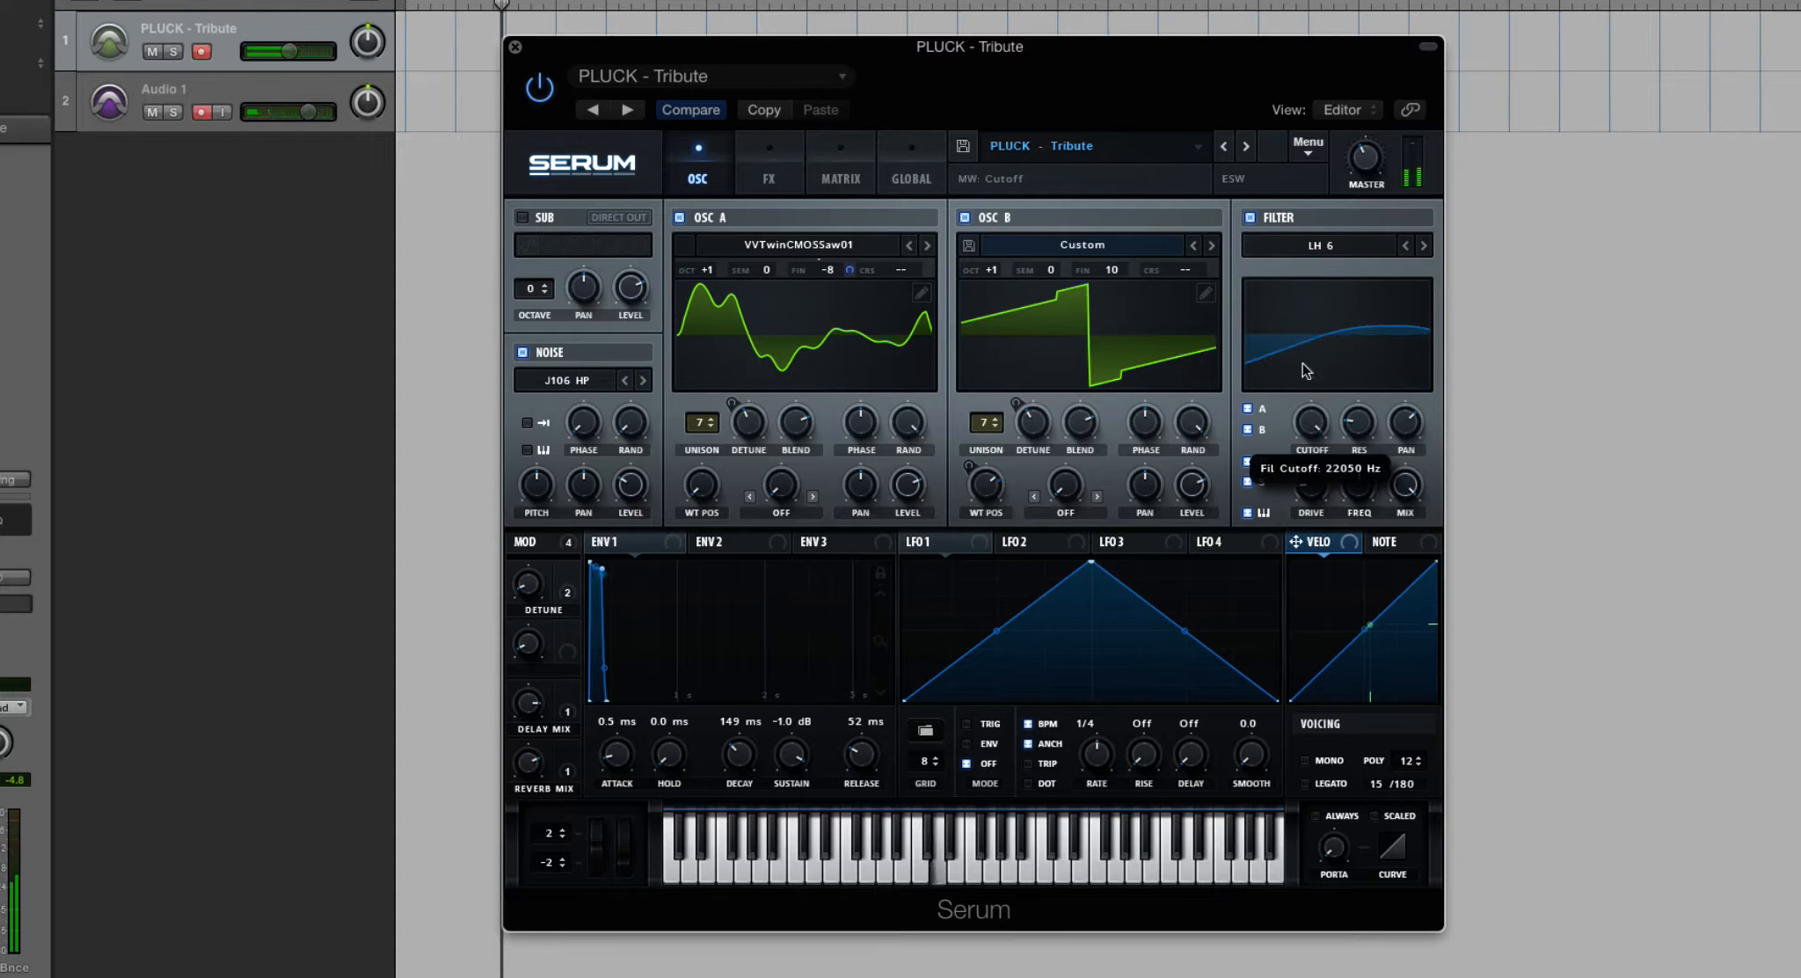
- Set the filter type back to the normal low-pass MG Low 6
left_click(1321, 246)
mouse_move(1346, 268)
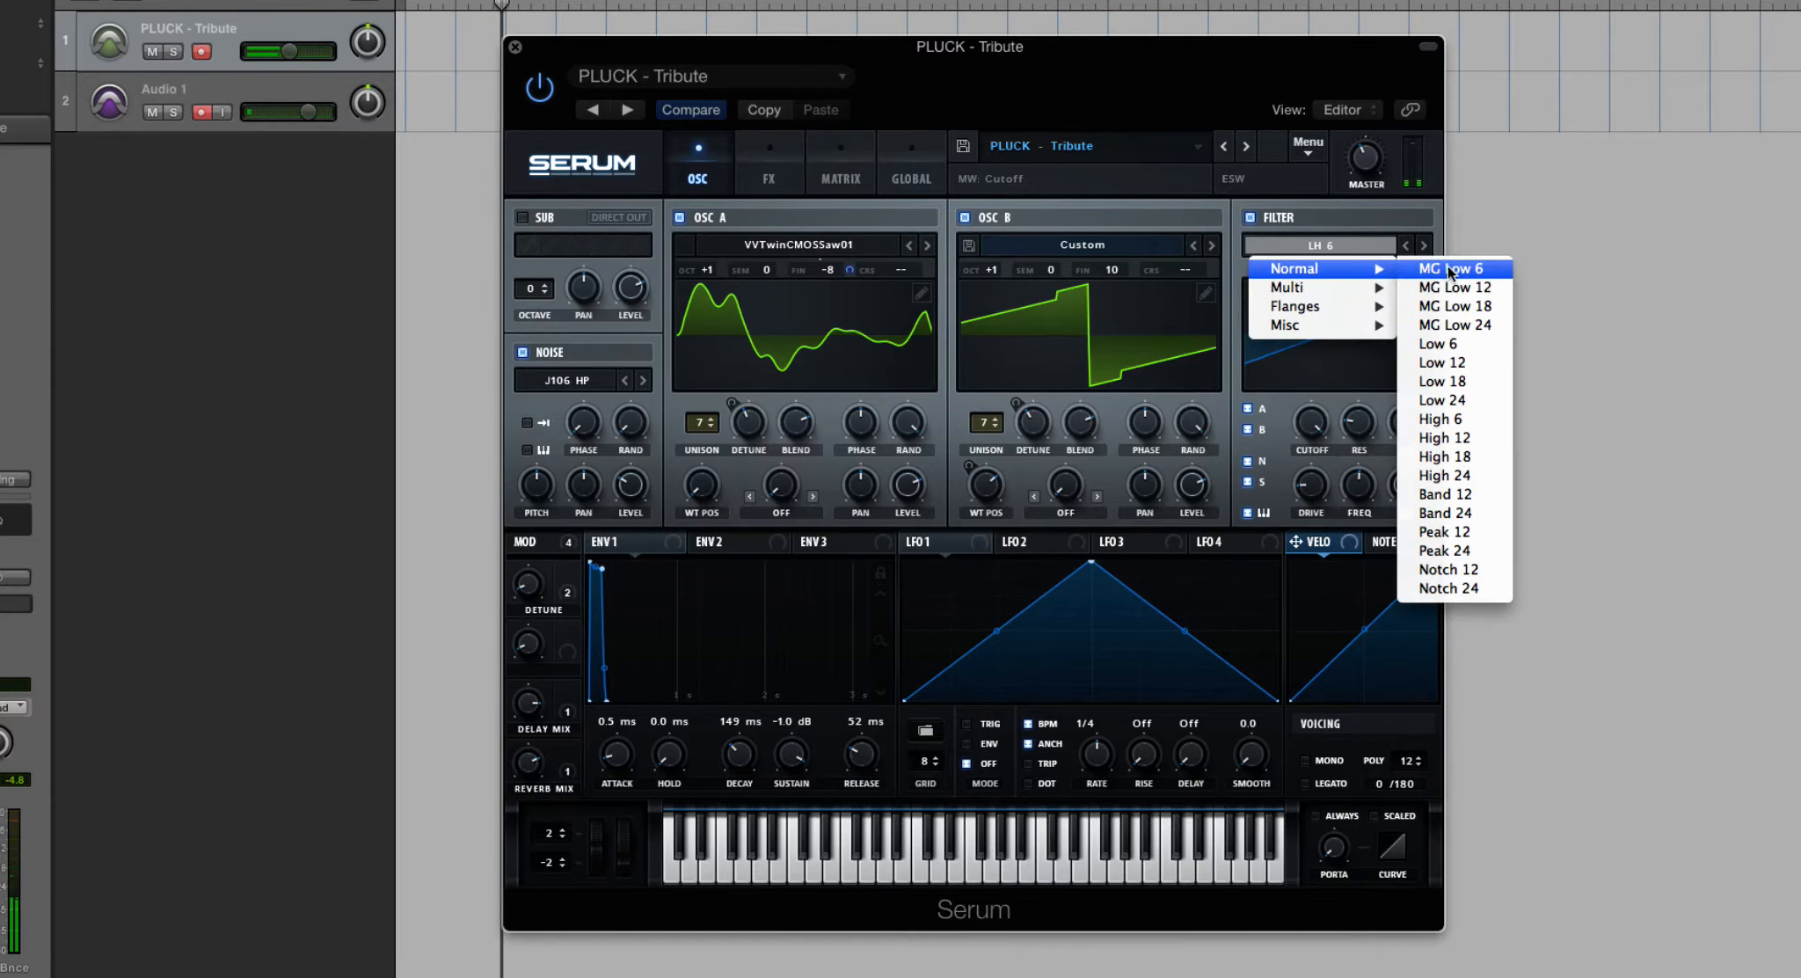
left_click(1448, 265)
- Set the filter to the multi type HB 12 and sweep its cutoff
left_click(1372, 256)
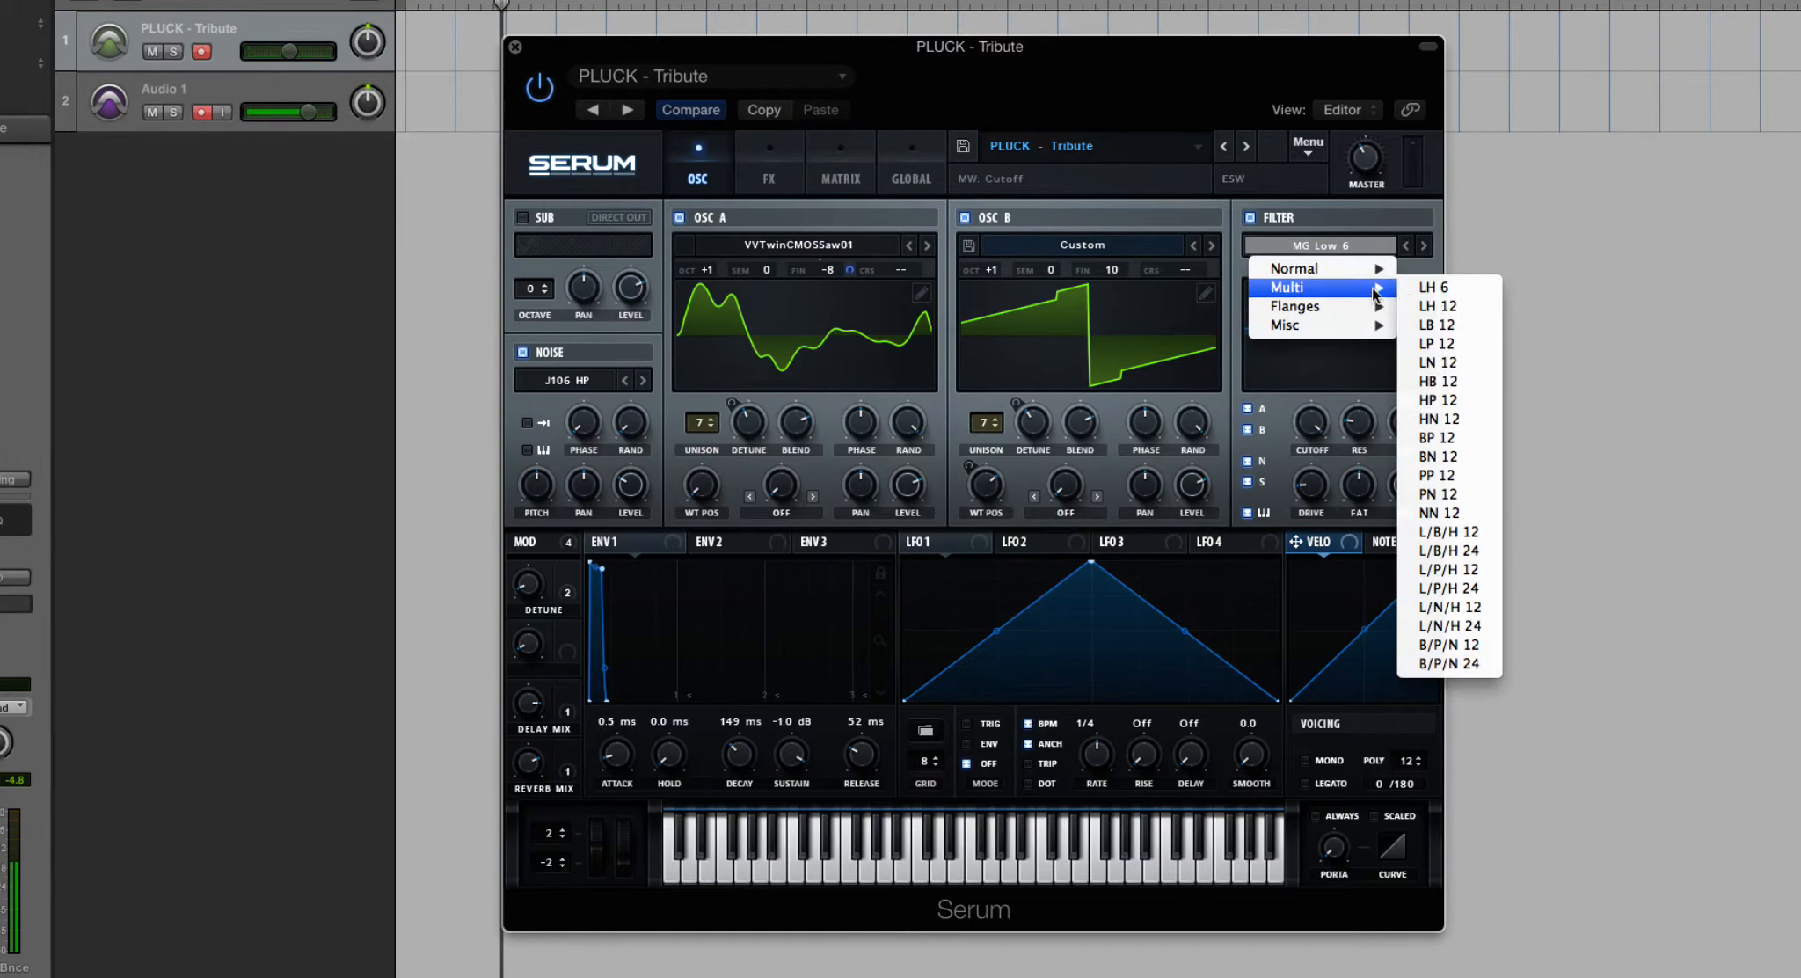
left_click(1443, 396)
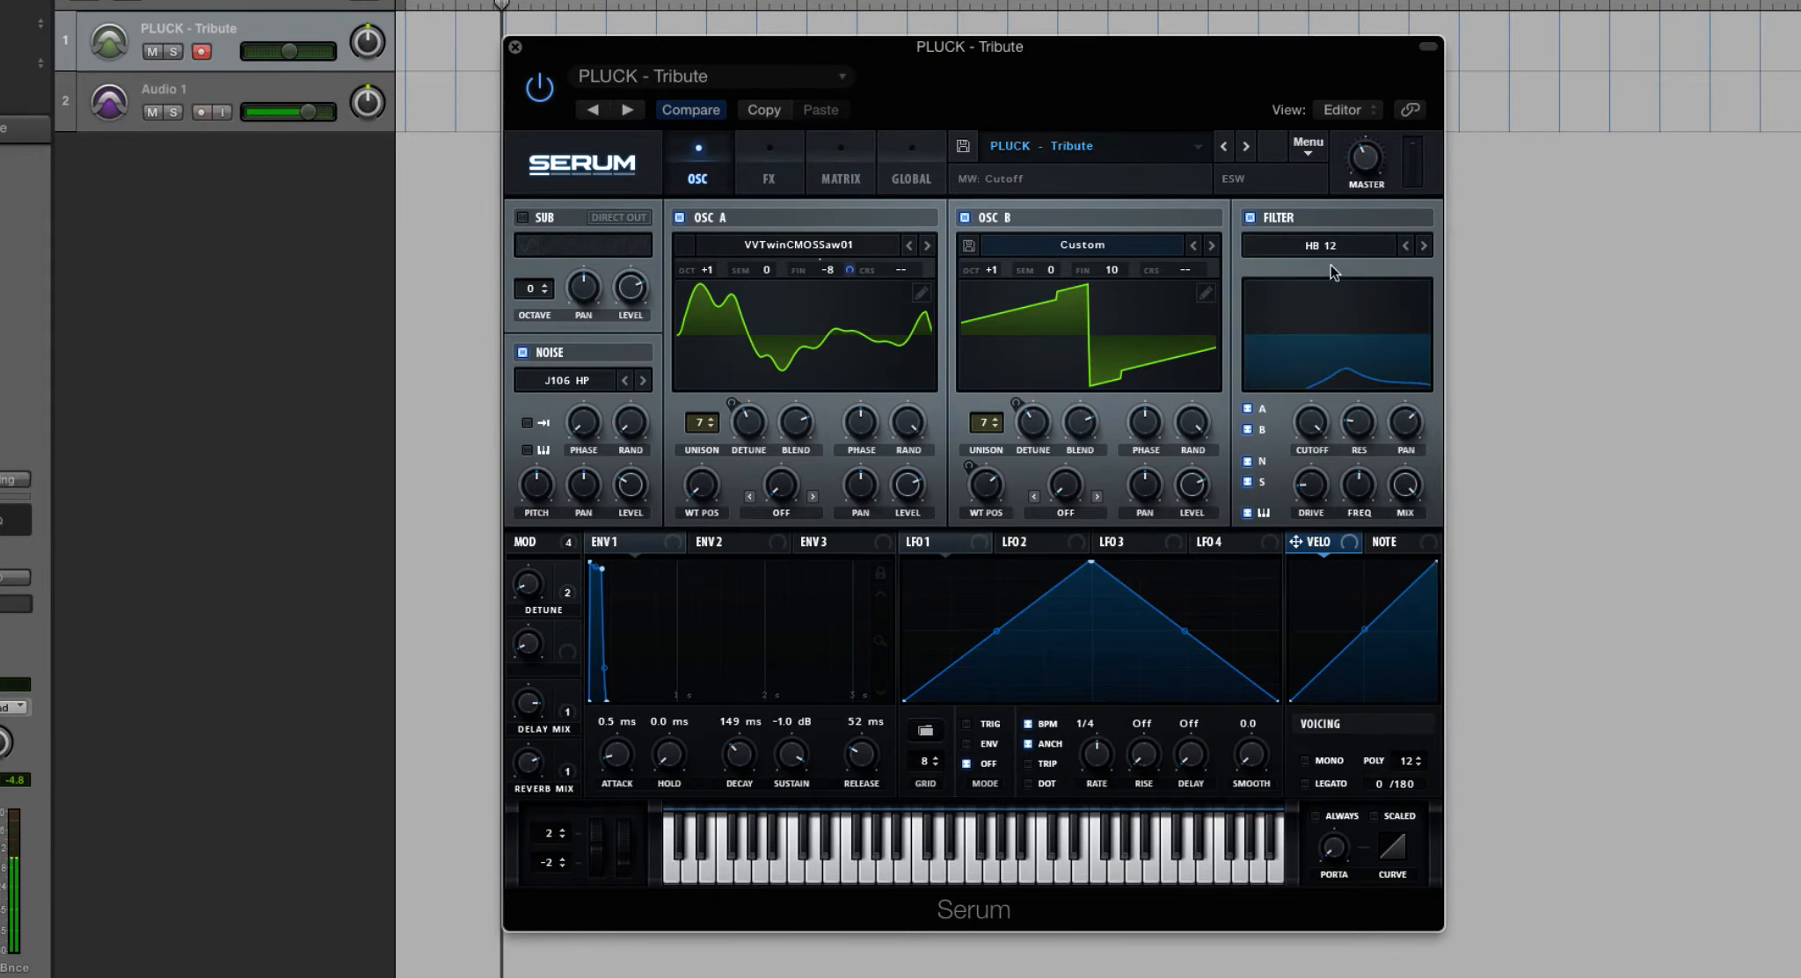
left_click_drag(1321, 459, 1311, 691)
left_click_drag(1320, 418, 1308, 519)
- Set the filter to the flanger type Cmb + and vary its cutoff and resonance
left_click(1311, 242)
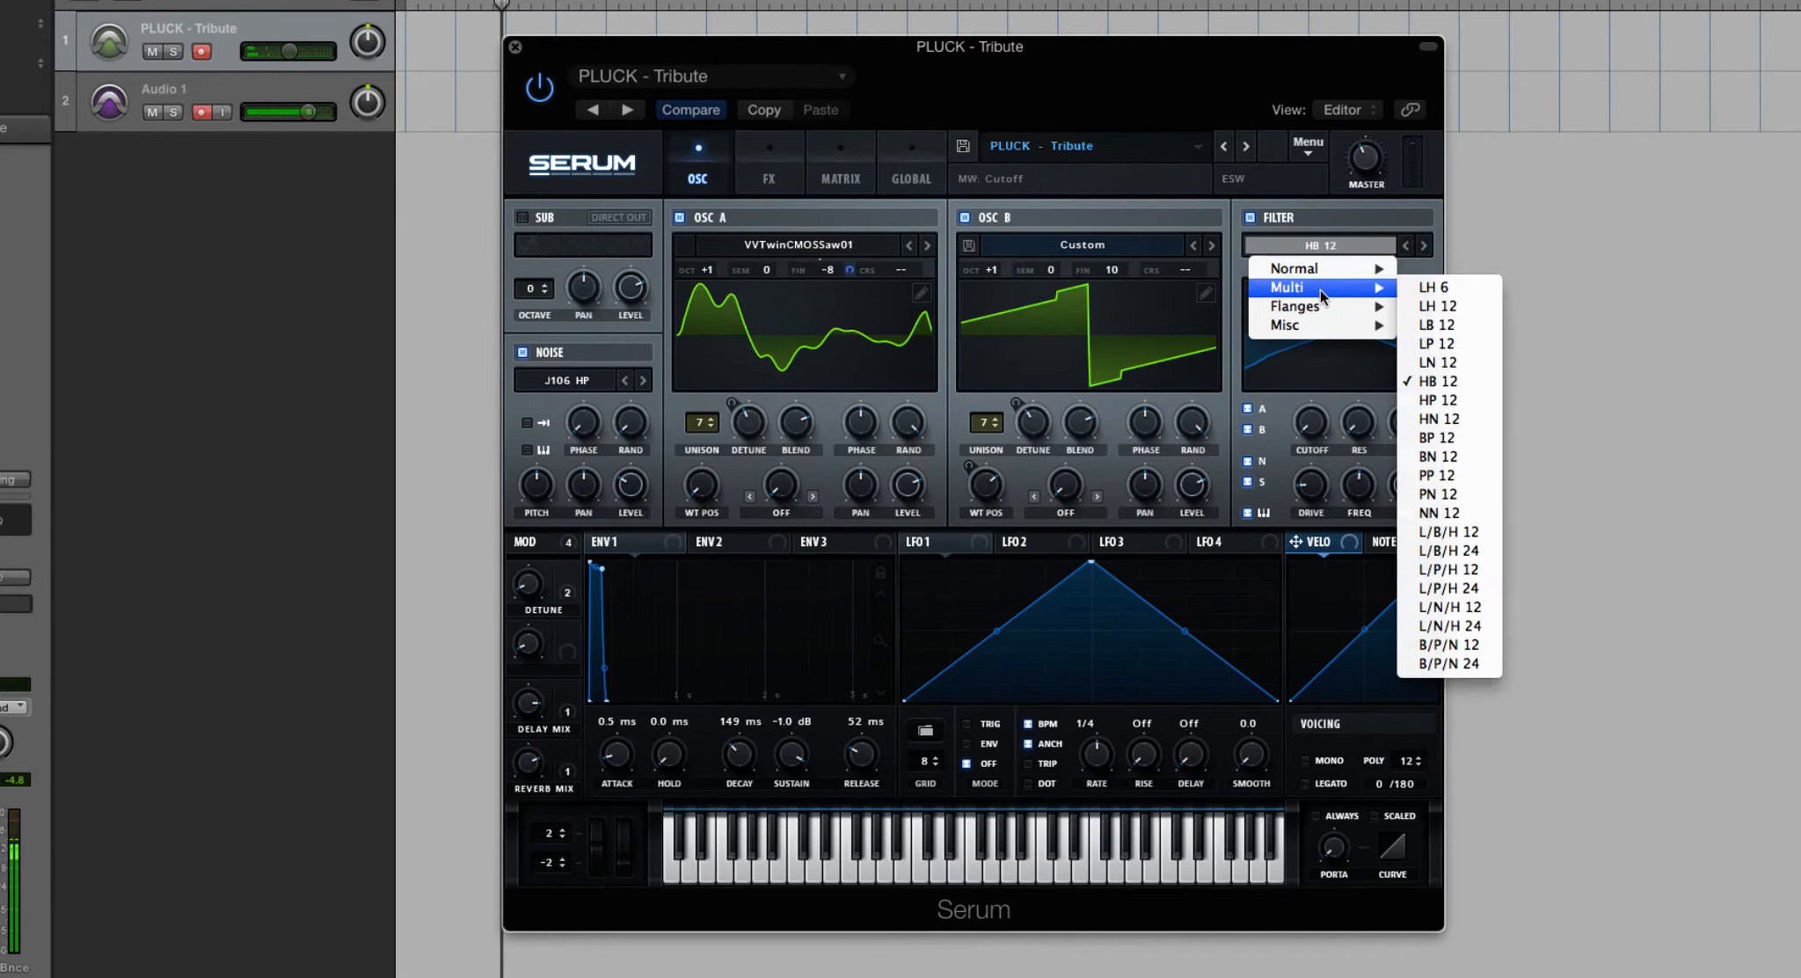
mouse_move(1319, 307)
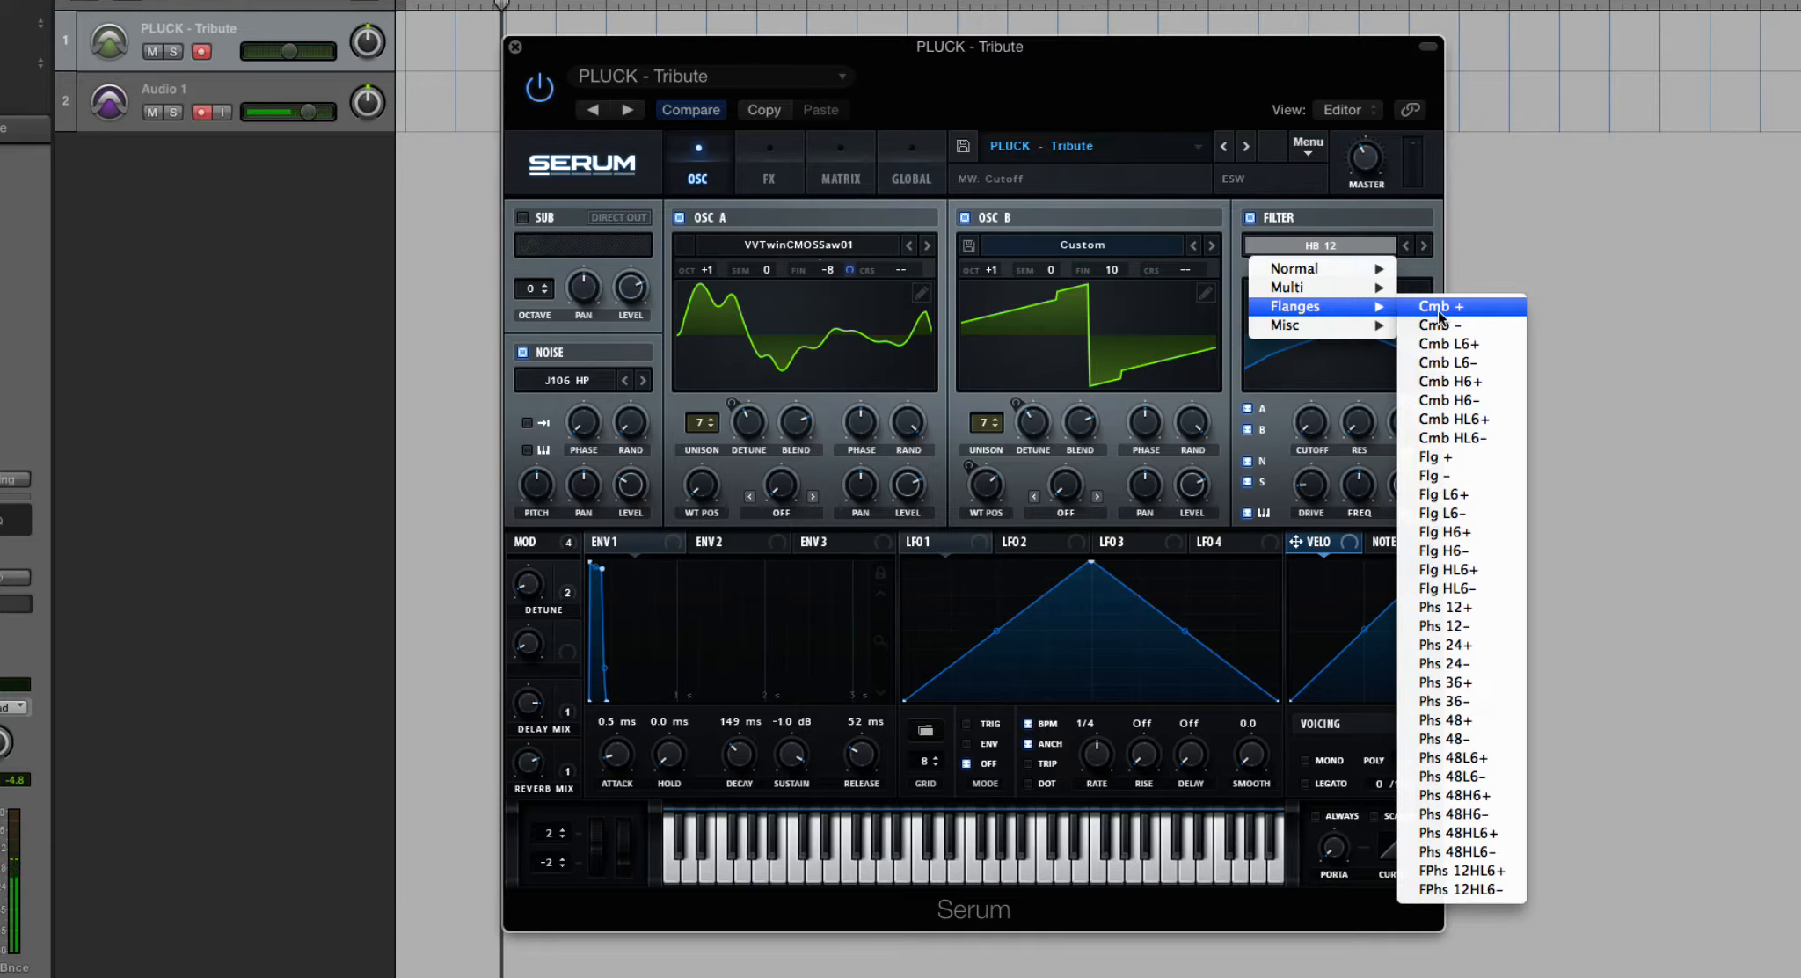
left_click(1438, 311)
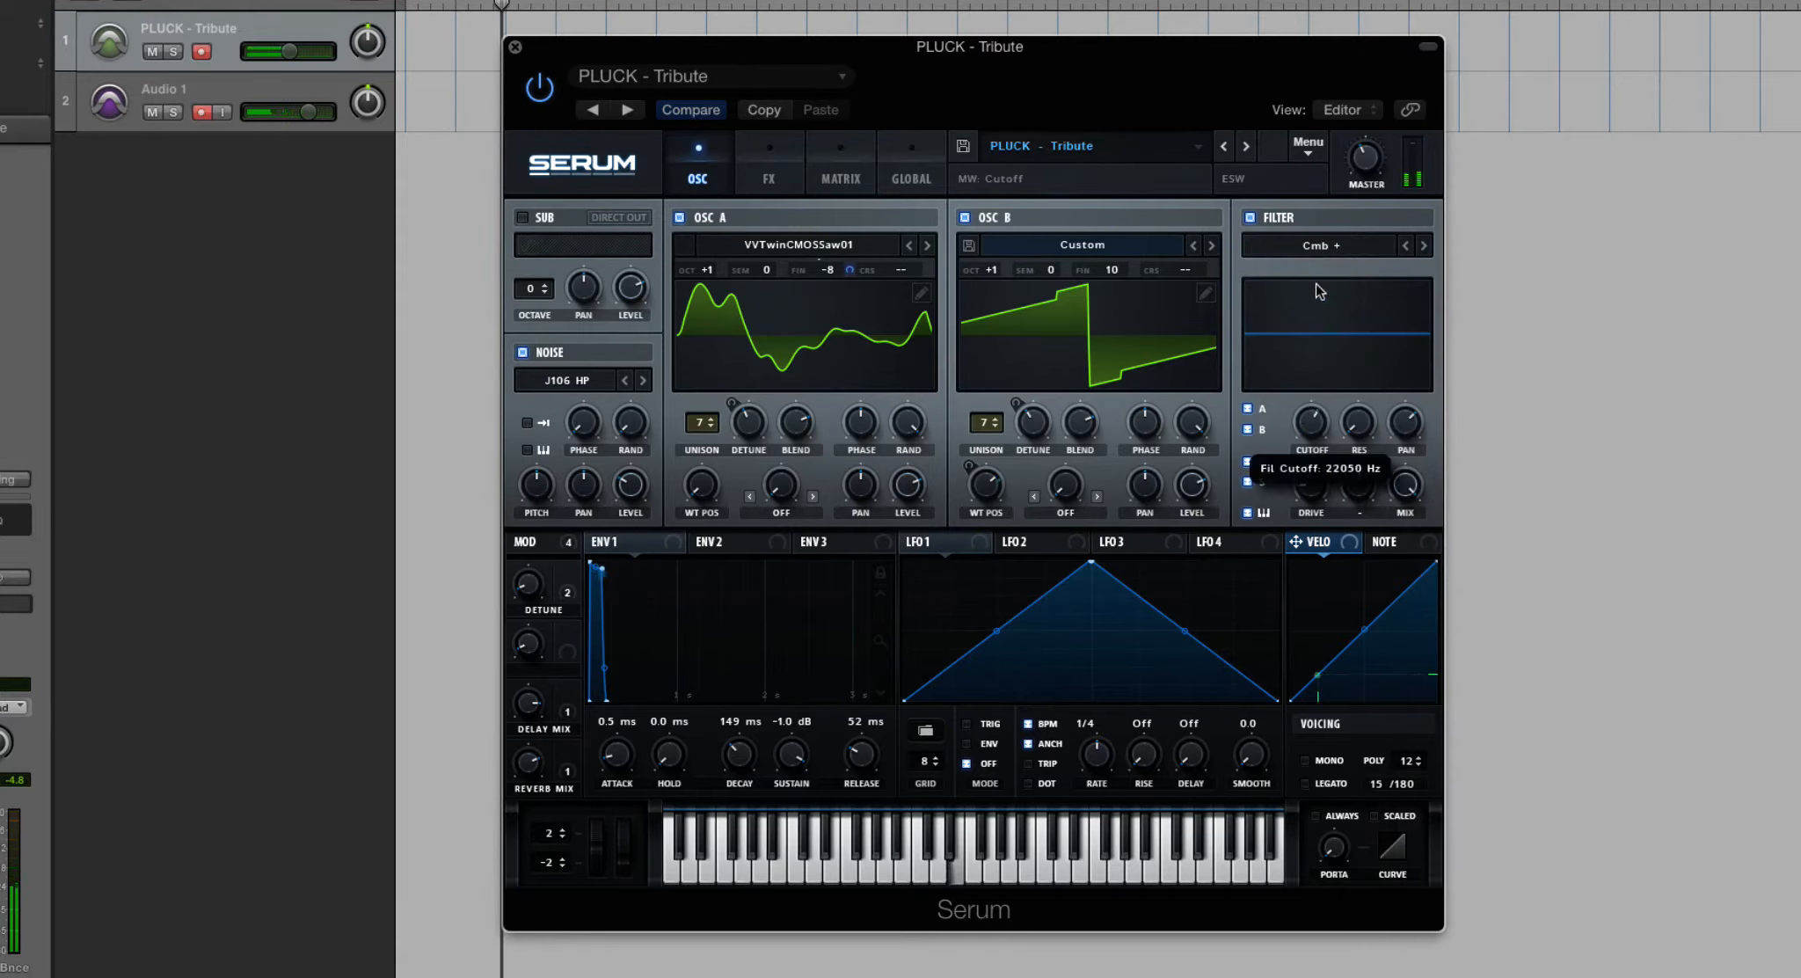
left_click_drag(1356, 426, 1306, 611)
left_click_drag(1350, 424, 1336, 236)
left_click_drag(1307, 429, 1305, 317)
left_click_drag(1310, 417, 1311, 437)
left_click_drag(1358, 424, 1363, 480)
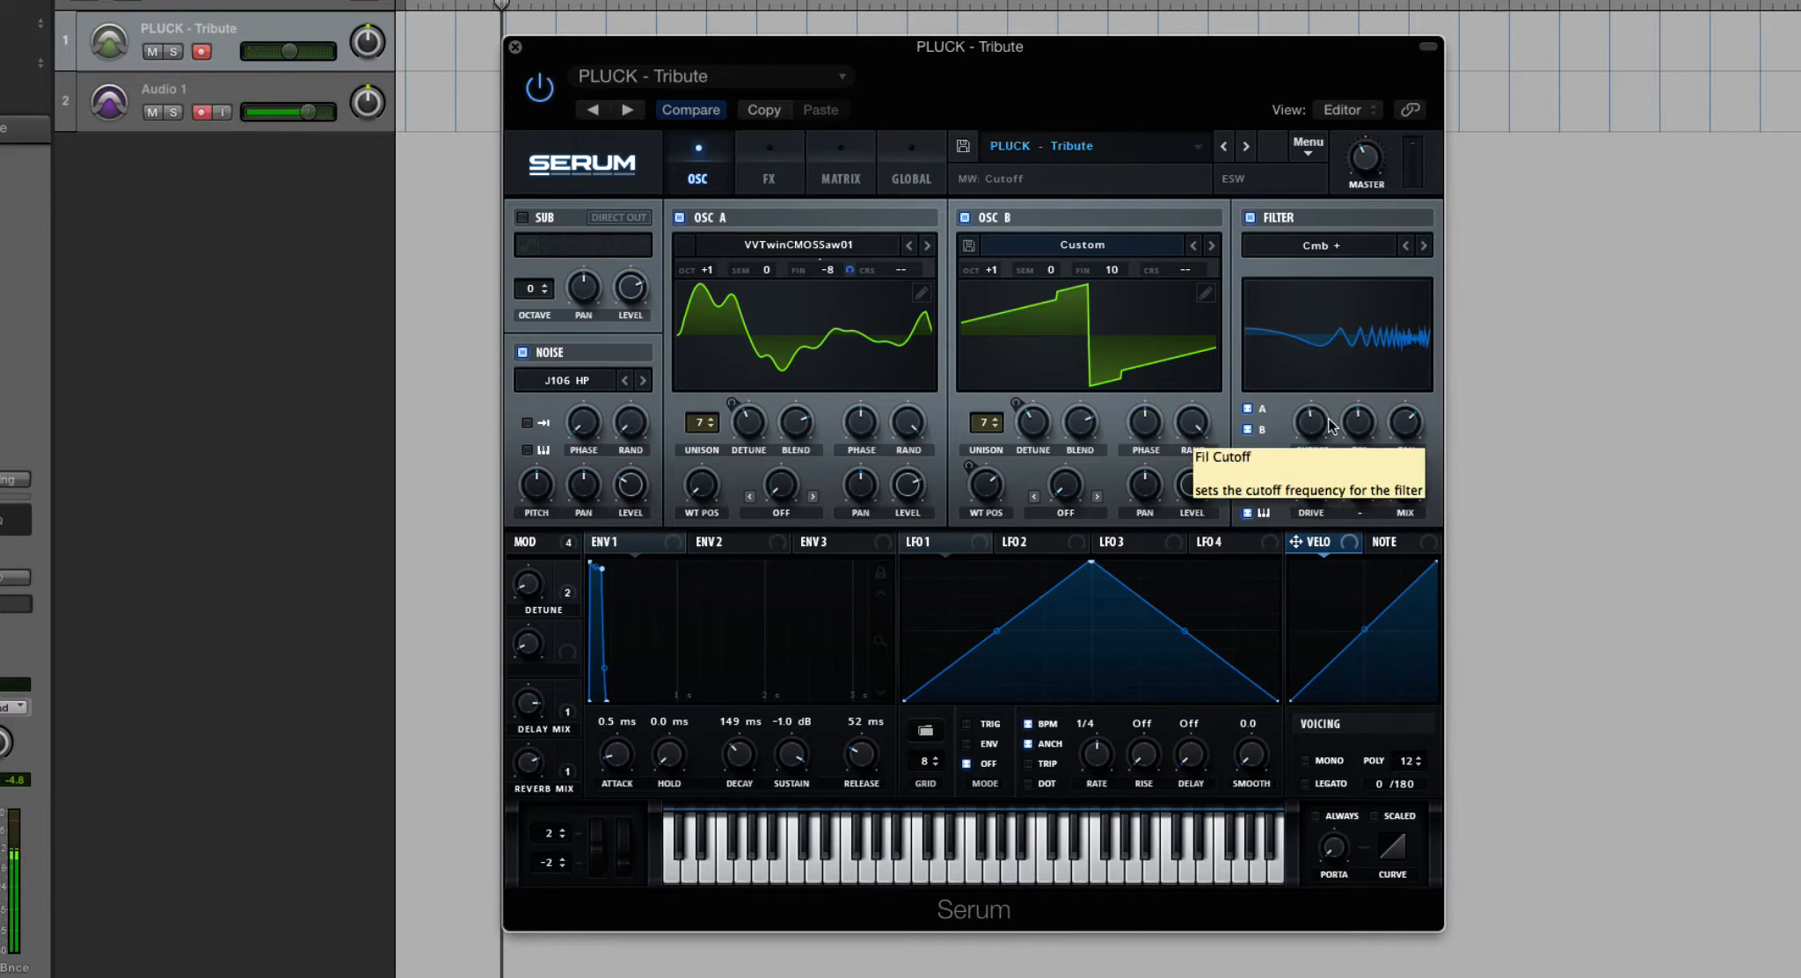
left_click_drag(1311, 425, 1310, 518)
- Step through the comb filter variants to Cmb HL6+, lowering the cutoff and resonance while on Cmb H6+
left_click(1424, 245)
left_click(1425, 247)
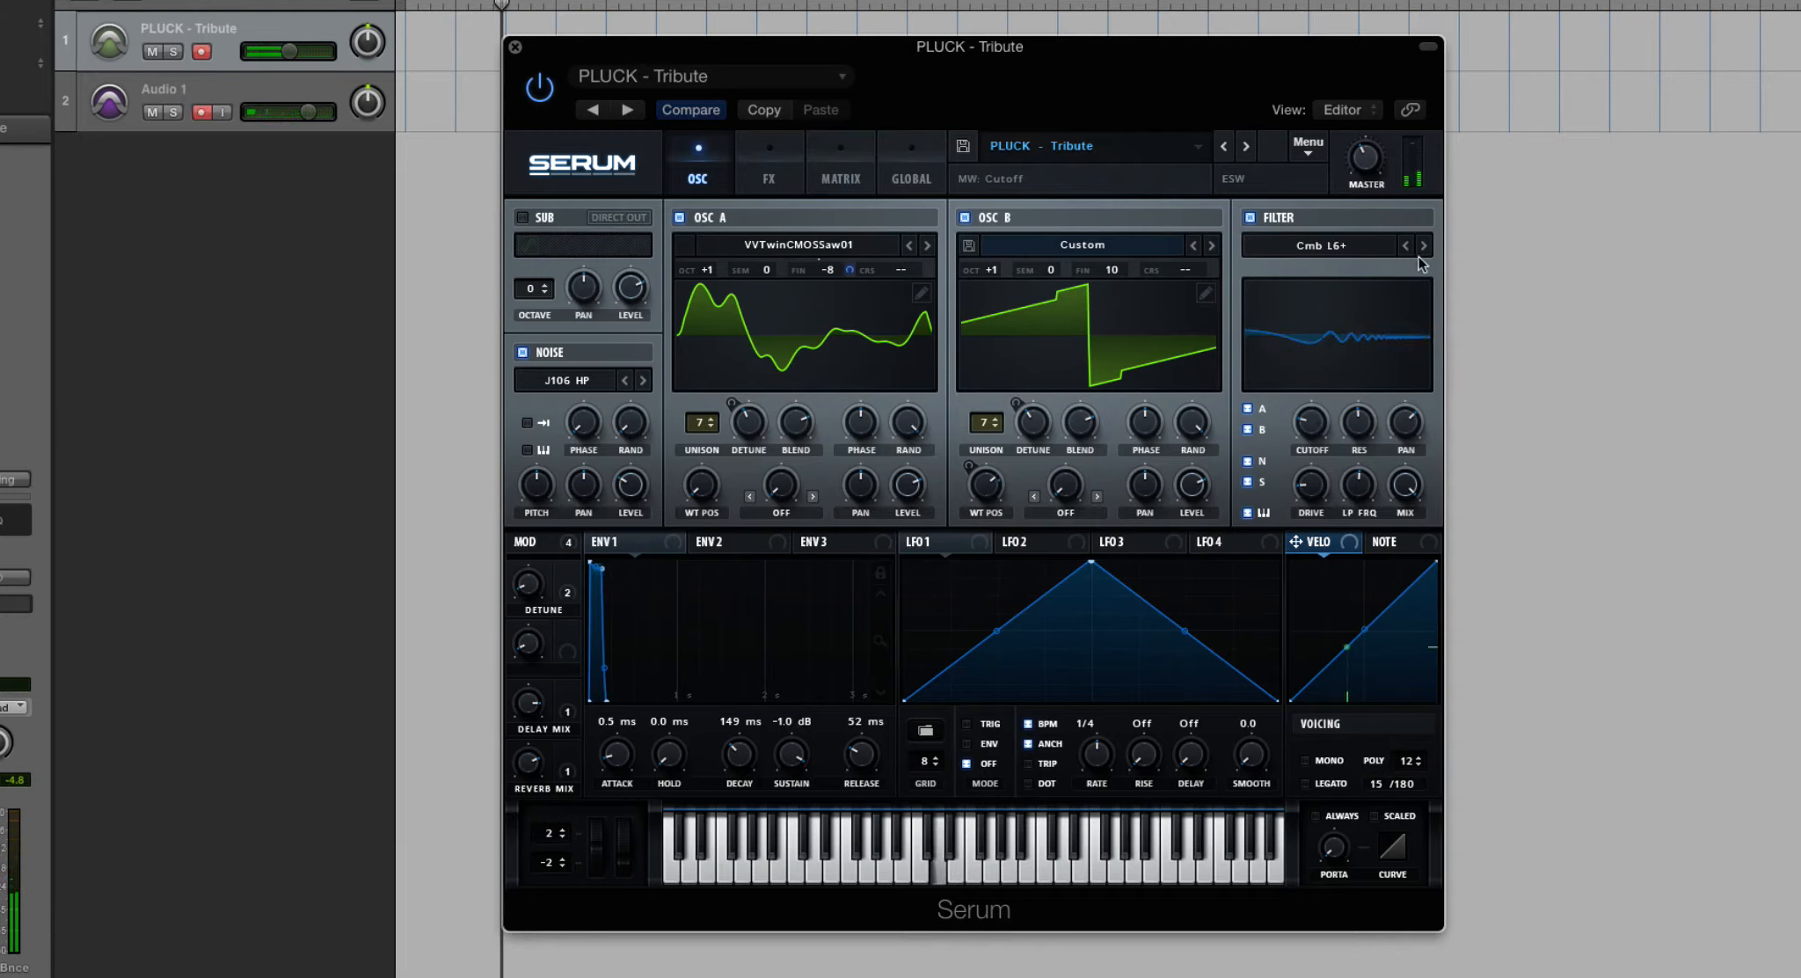
left_click(1425, 246)
left_click(1424, 246)
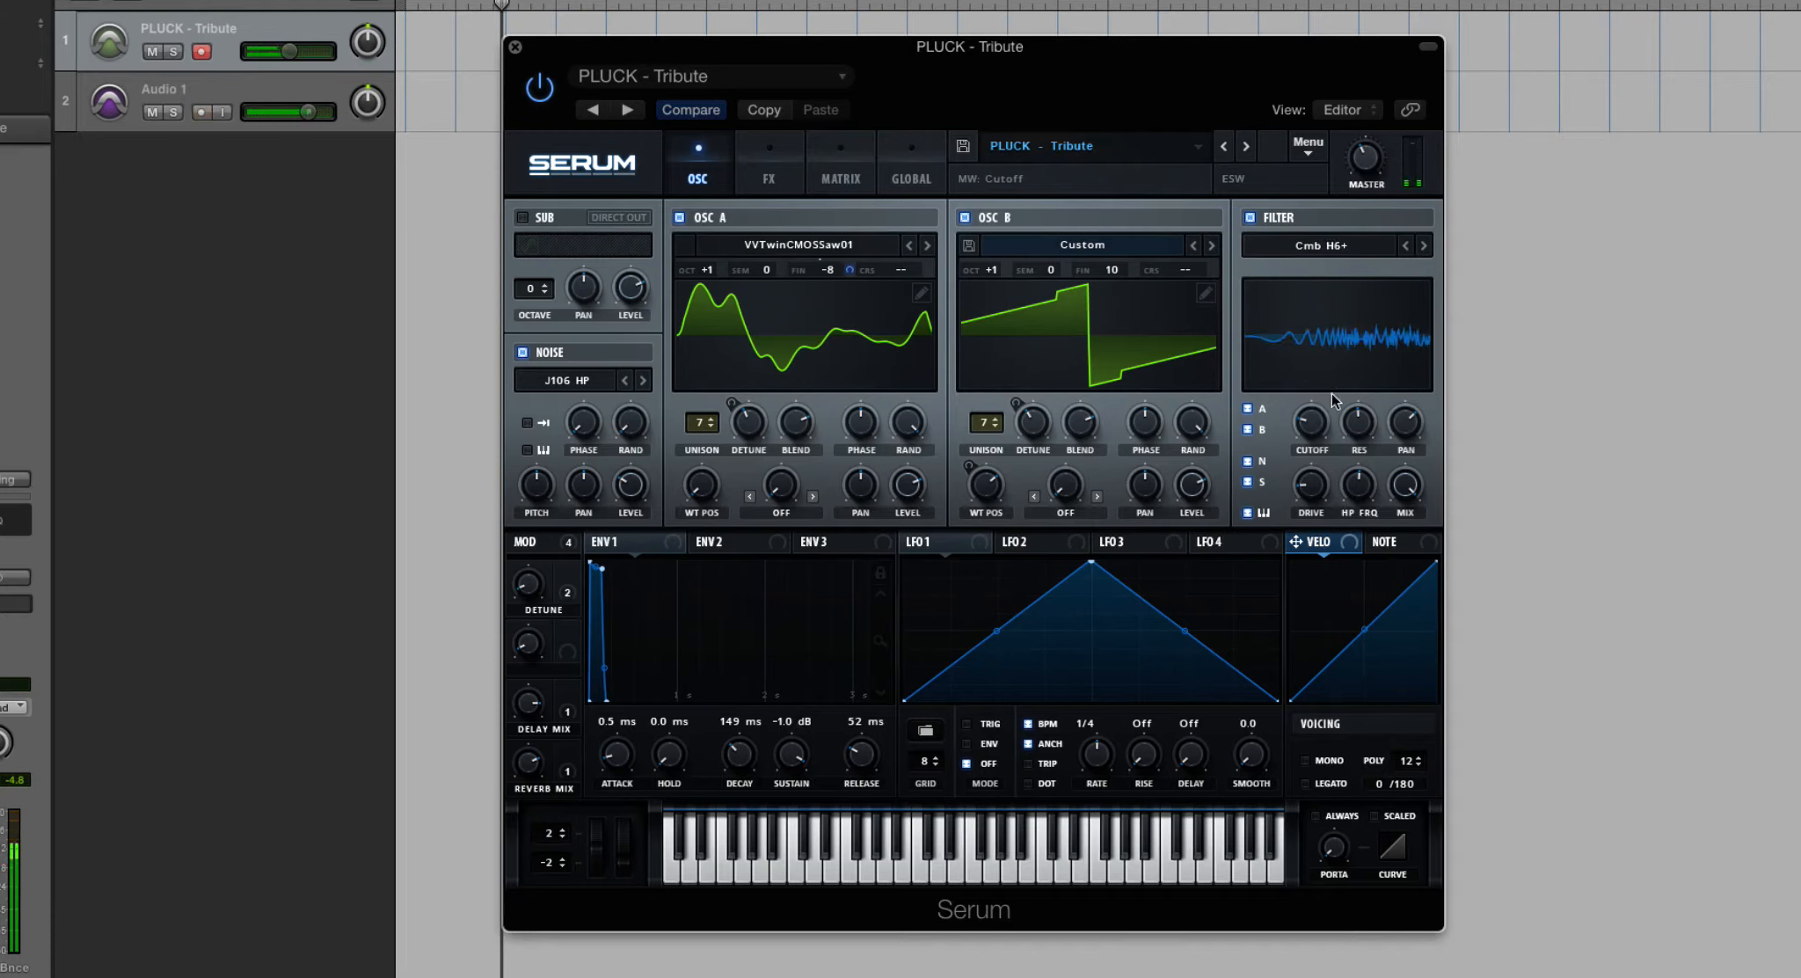
left_click_drag(1312, 423, 1311, 522)
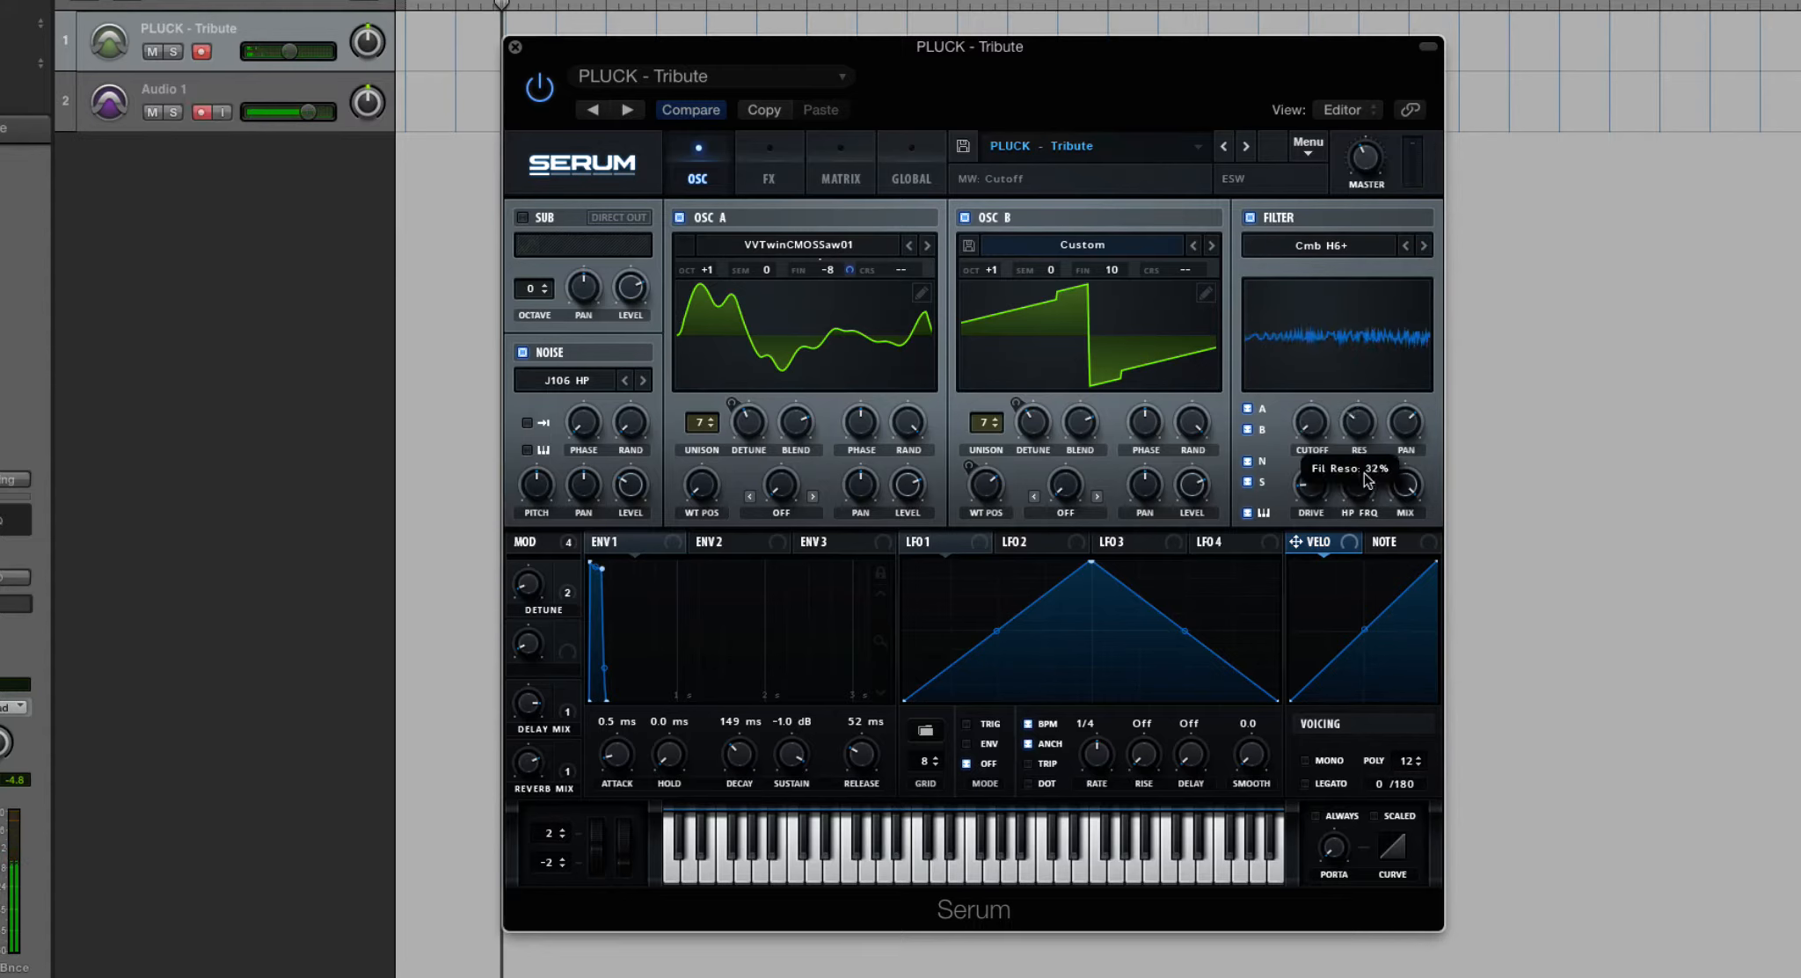
left_click(1404, 247)
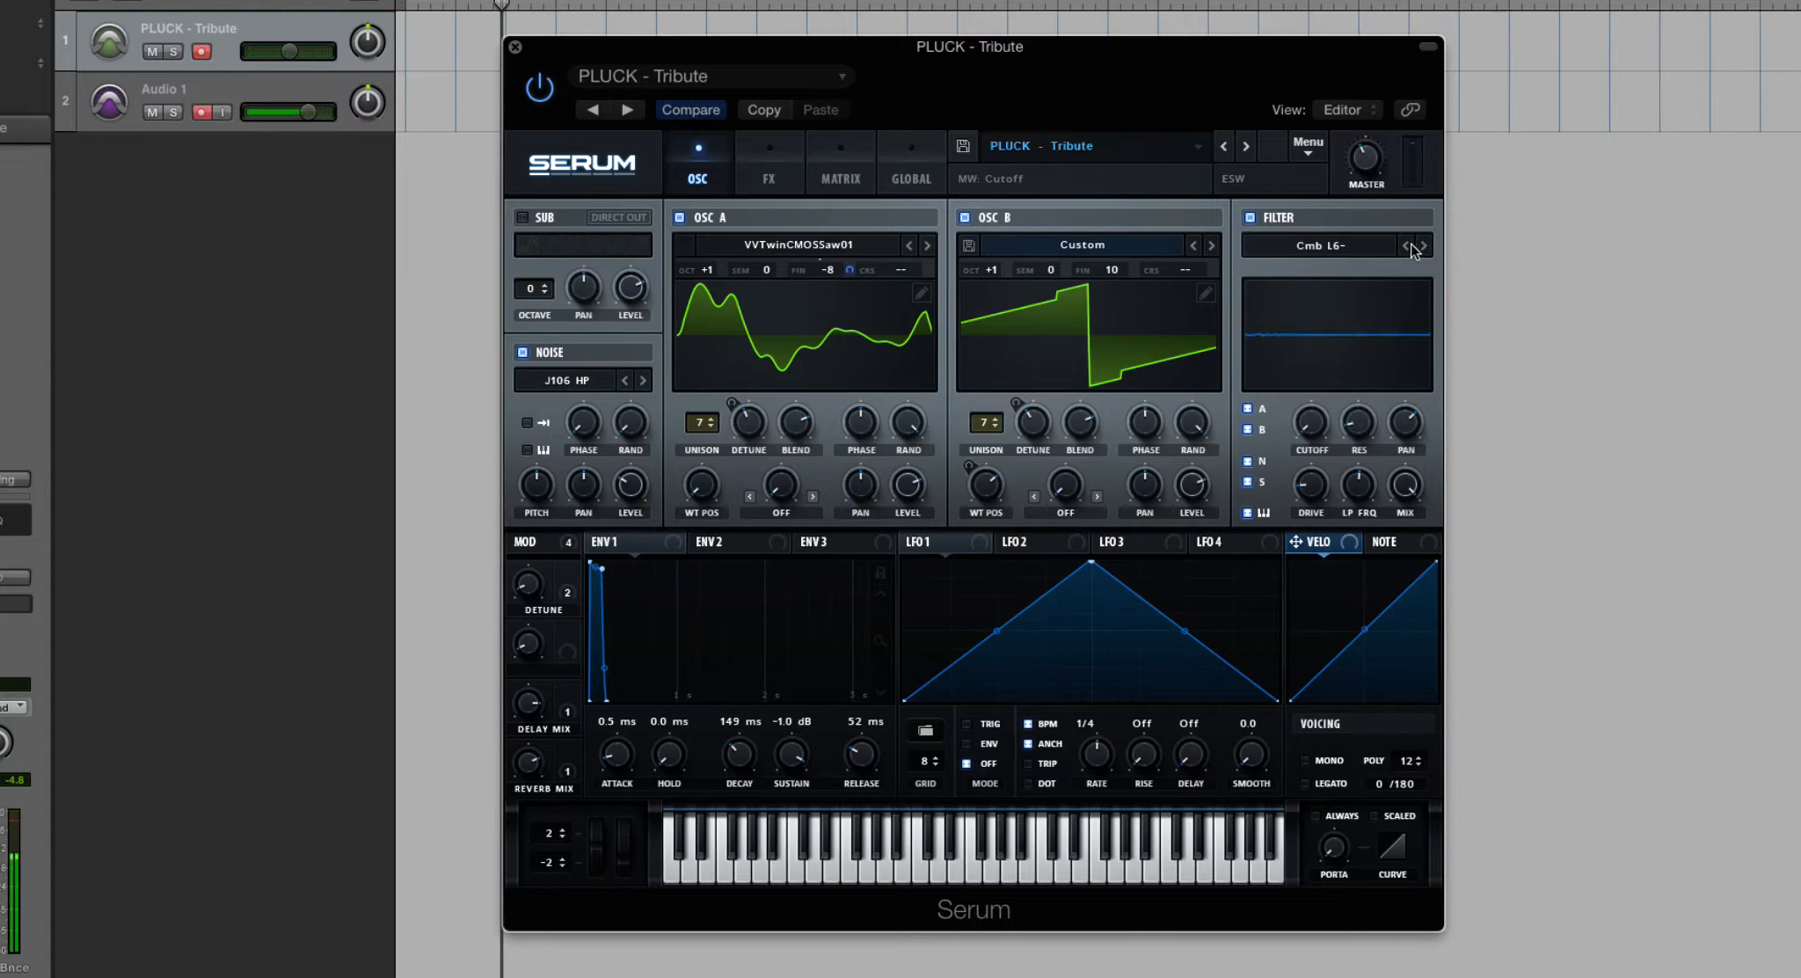
left_click(1425, 247)
- Set the filter to the miscellaneous type Ring Mod and sweep its cutoff
left_click(1398, 248)
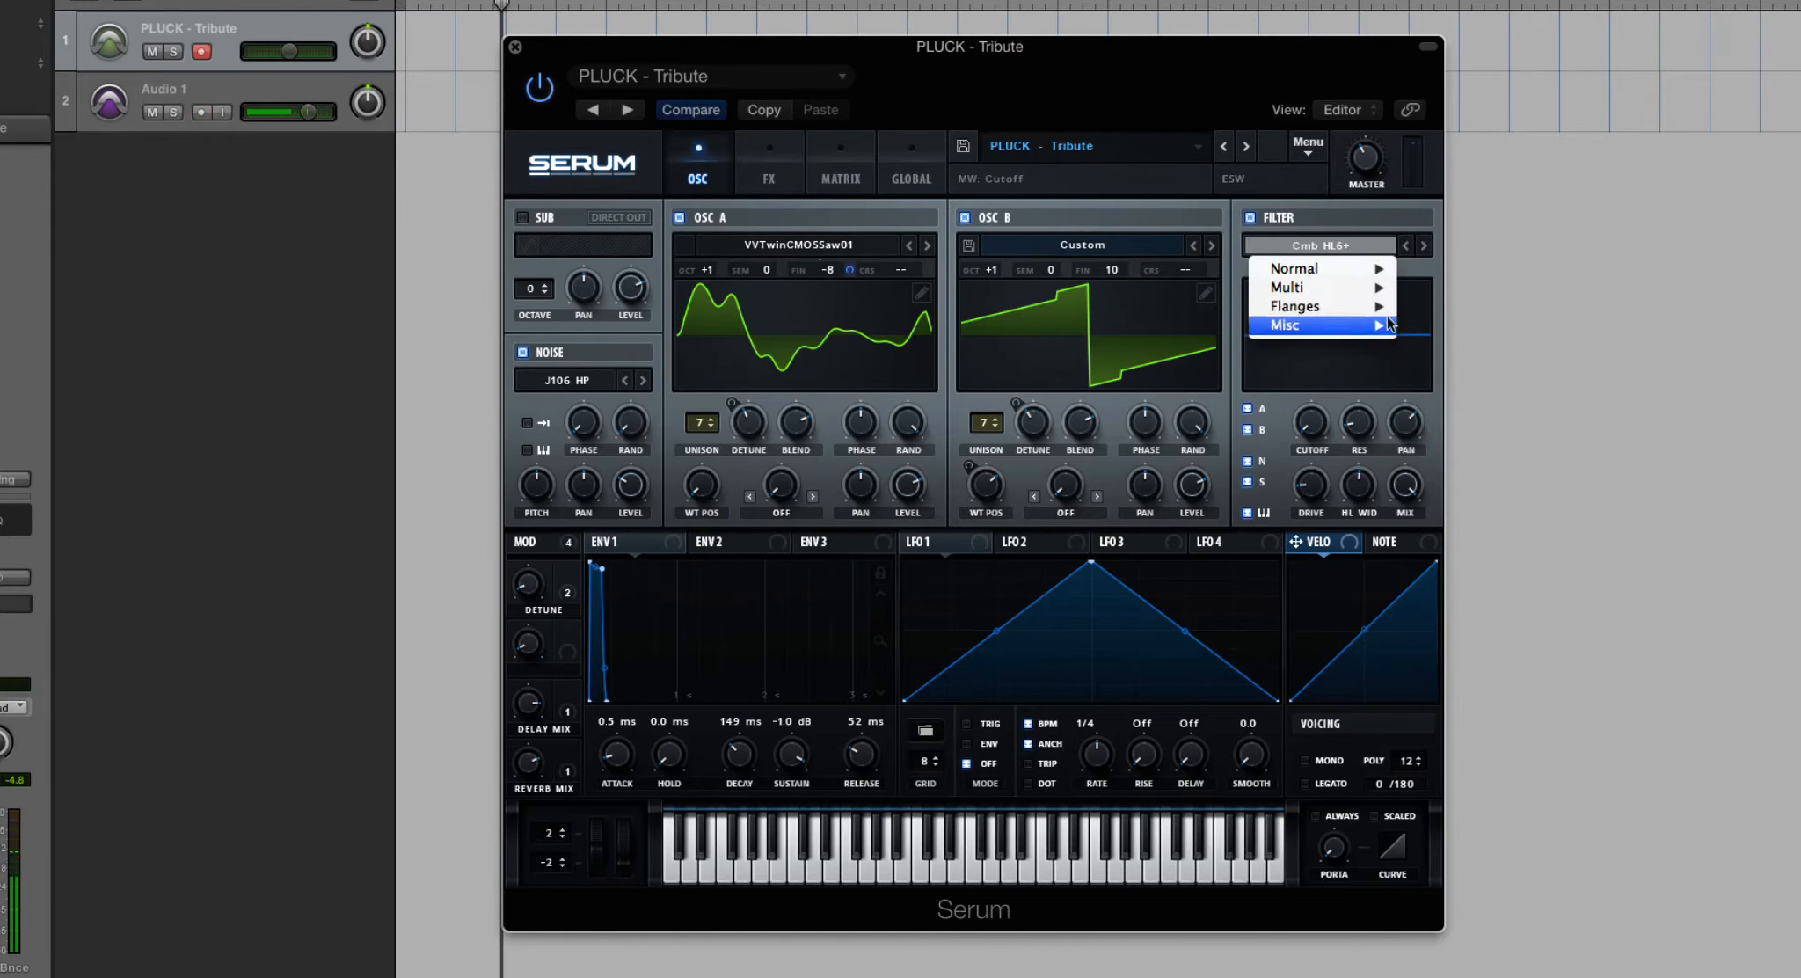
mouse_move(1365, 331)
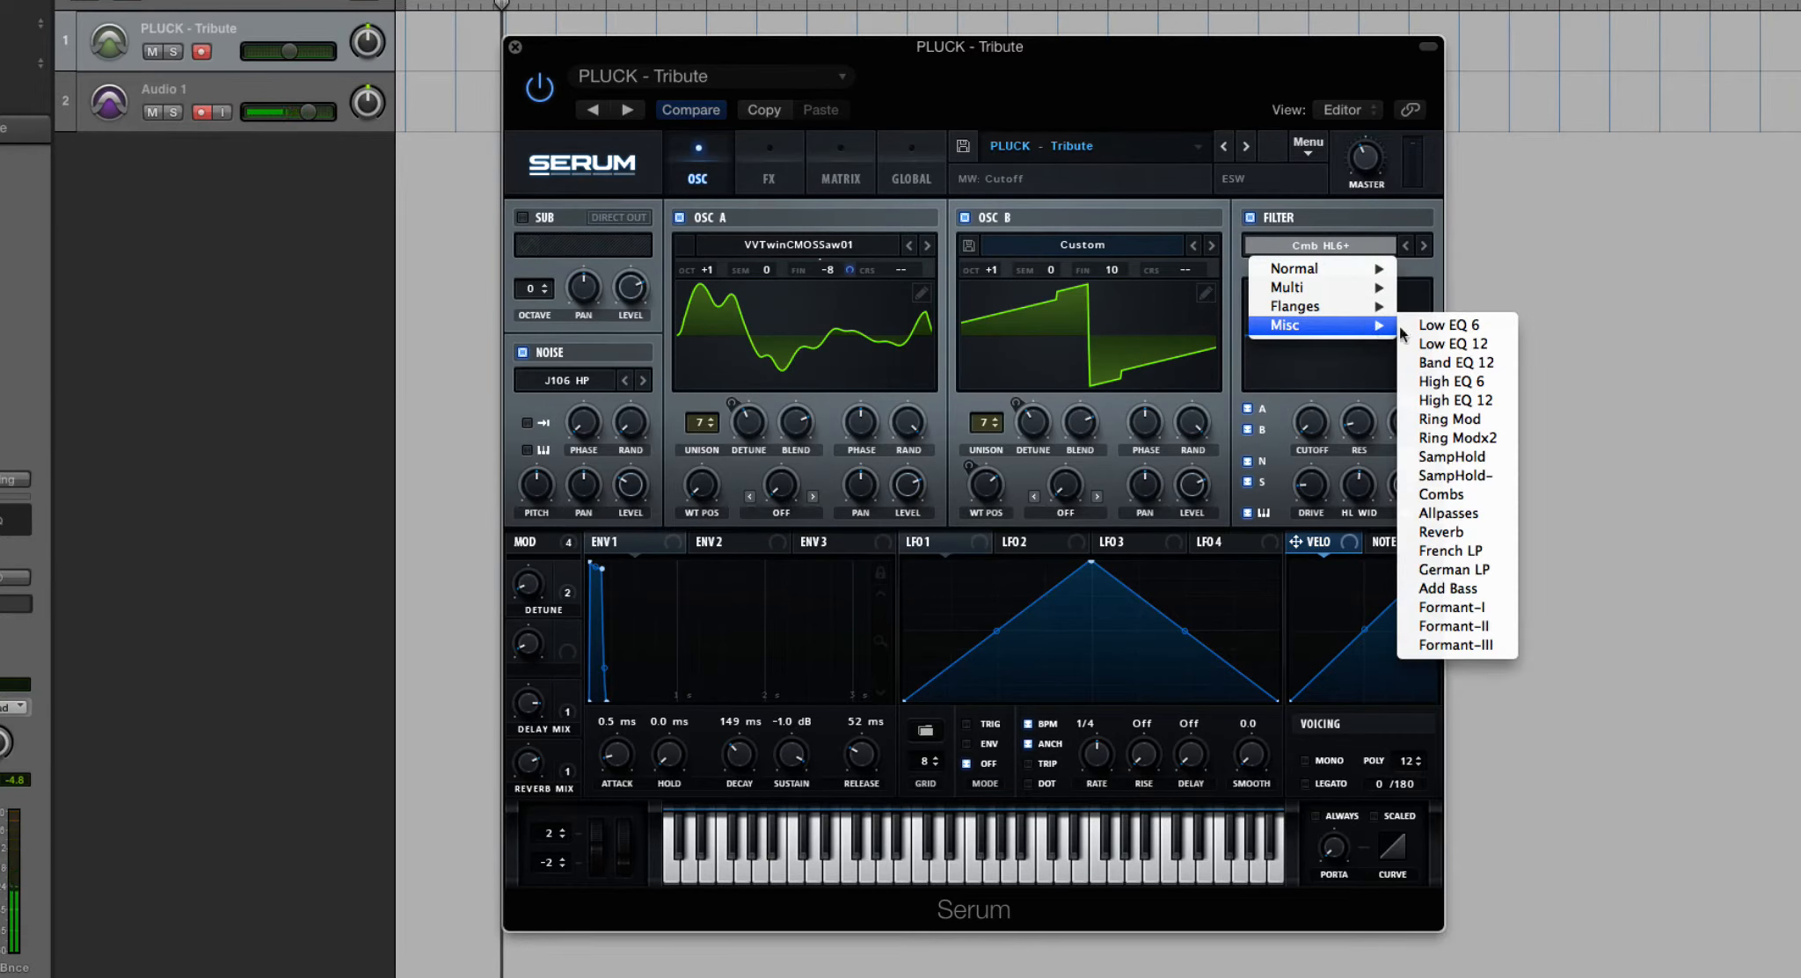
left_click(1474, 427)
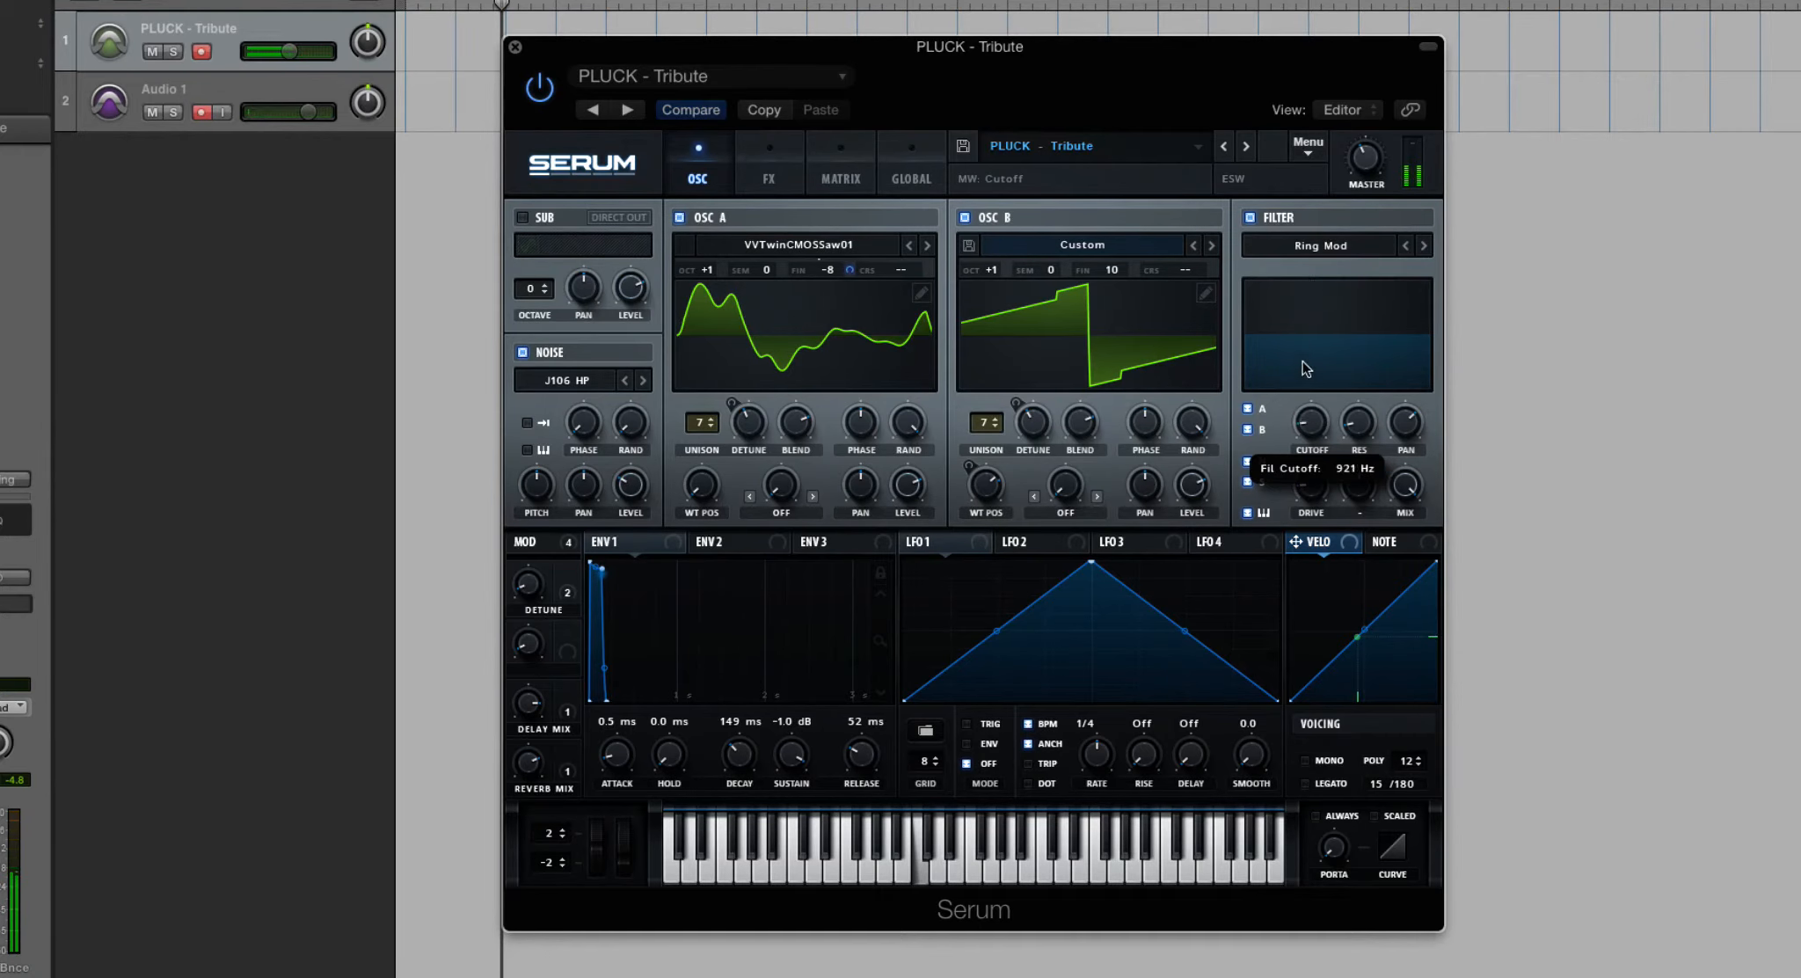
- Set the filter type to SampHold, adjust its resonance and sweep the cutoff down and back up
left_click(1316, 248)
mouse_move(1342, 323)
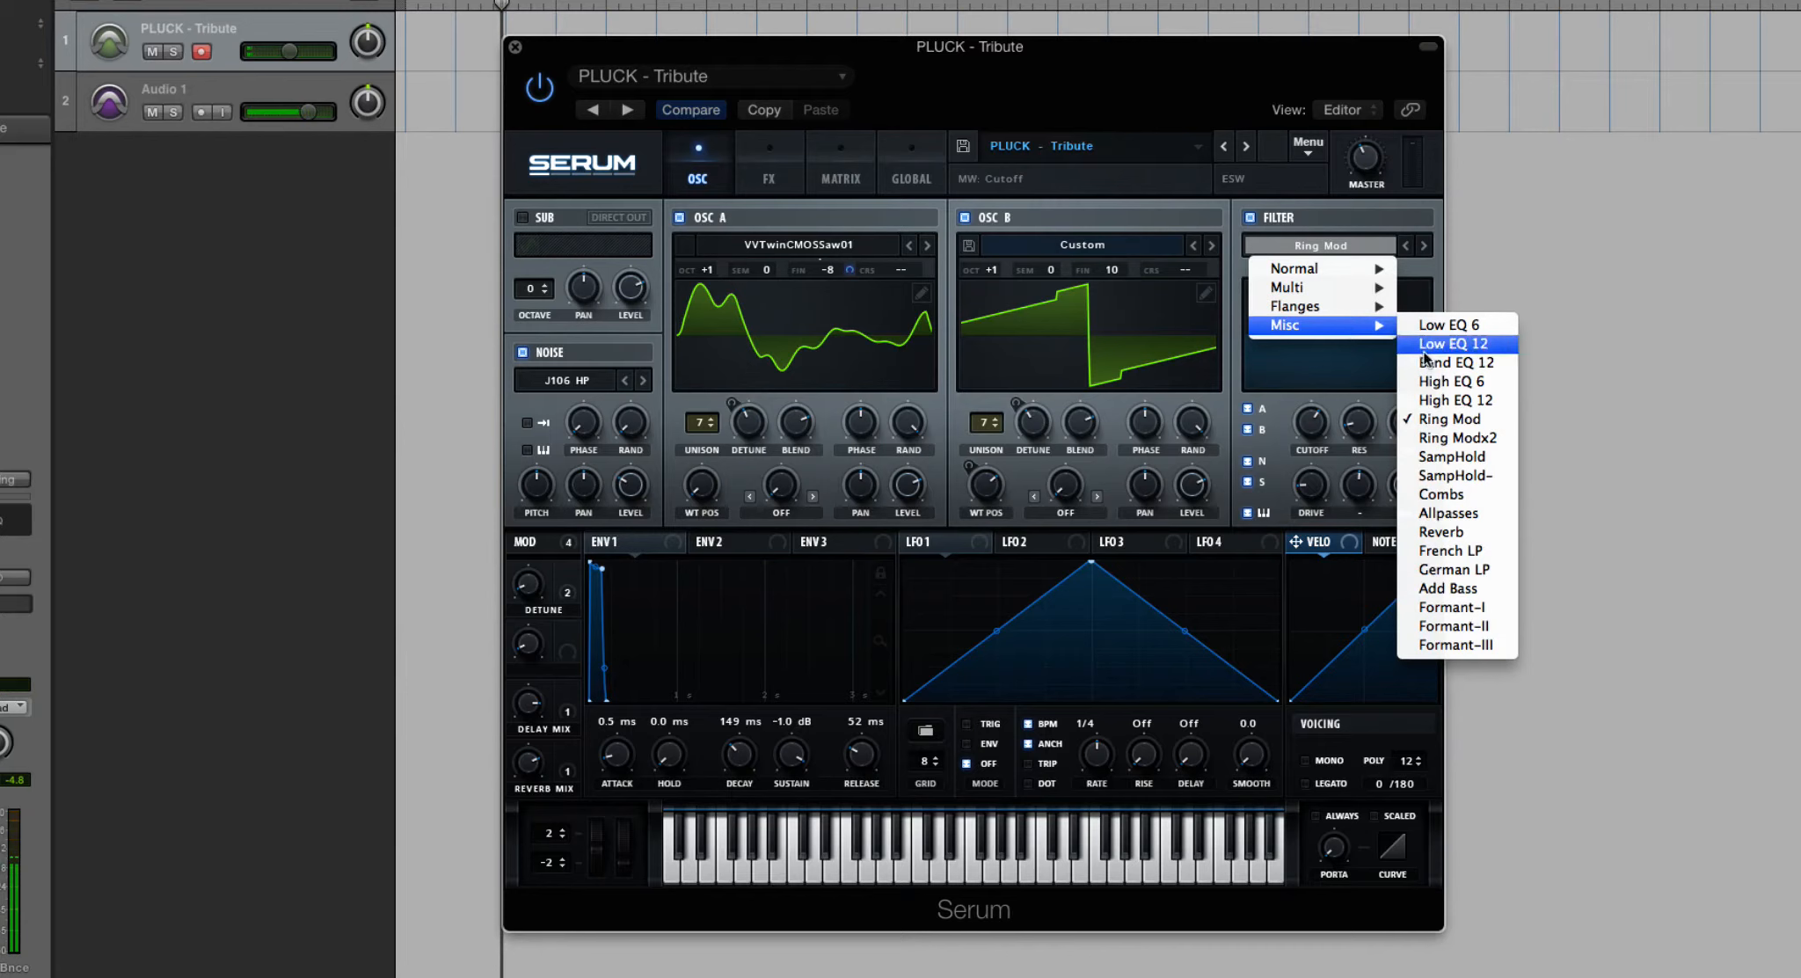
left_click(1481, 459)
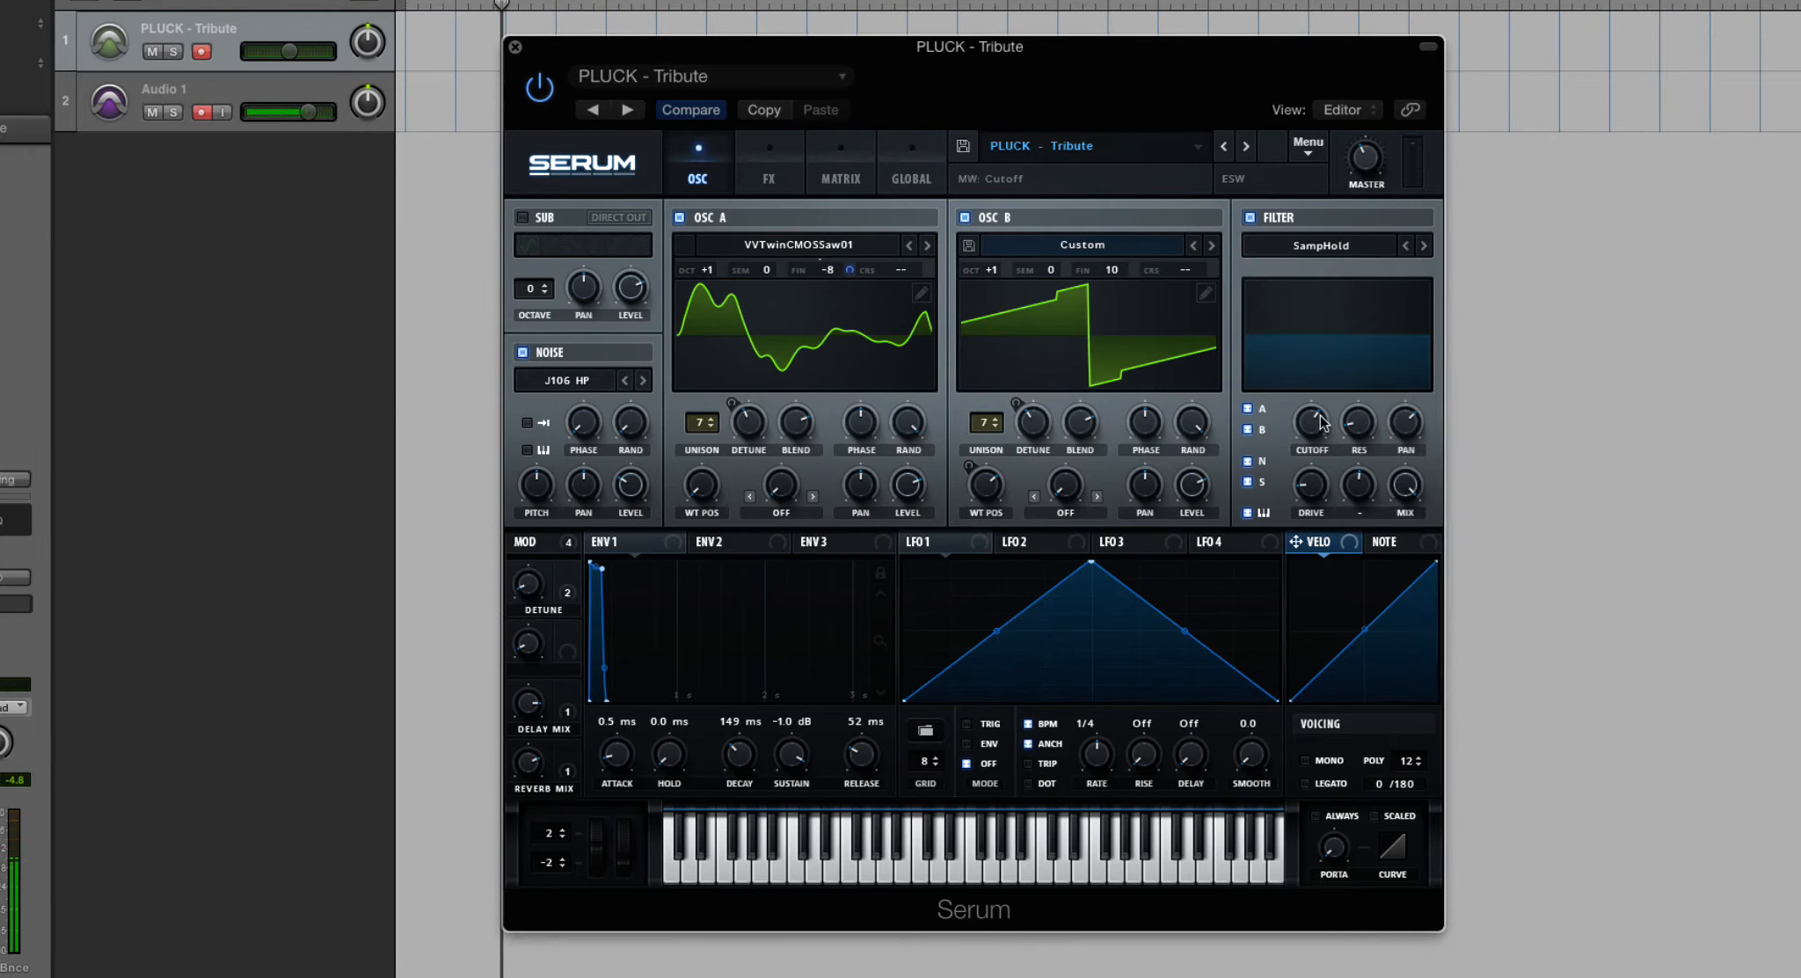
left_click_drag(1360, 424, 1308, 452)
mouse_move(1317, 428)
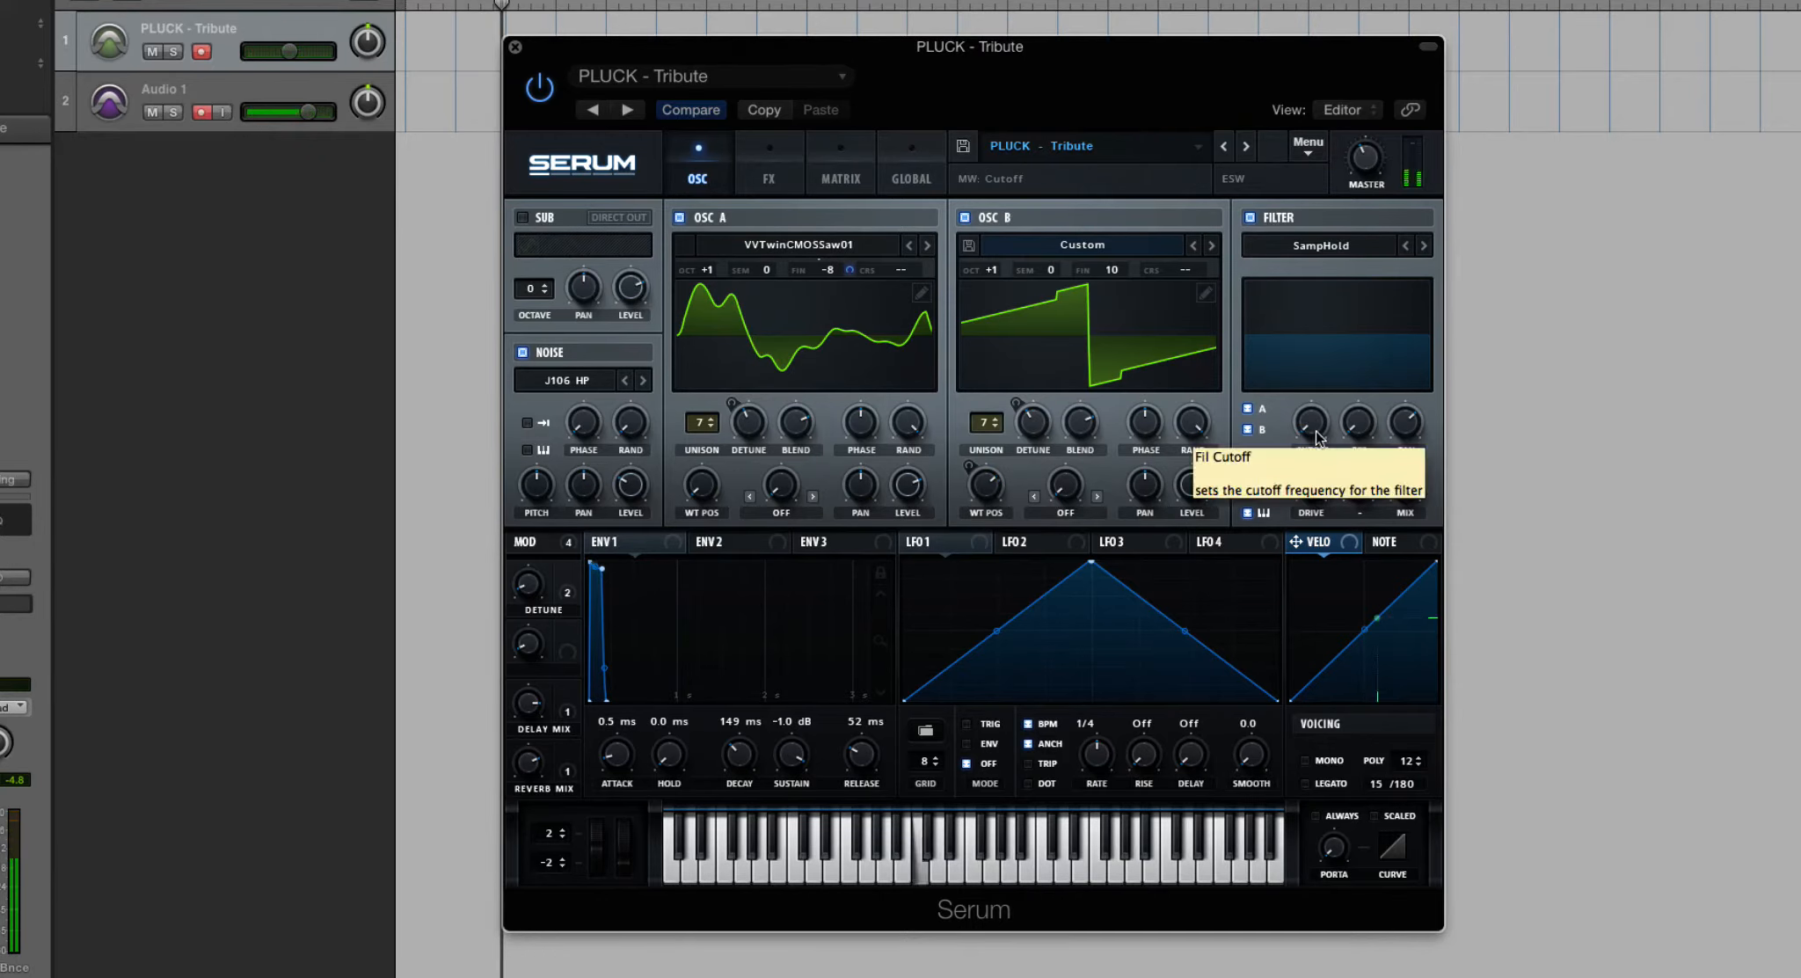
left_click_drag(1317, 435, 1354, 290)
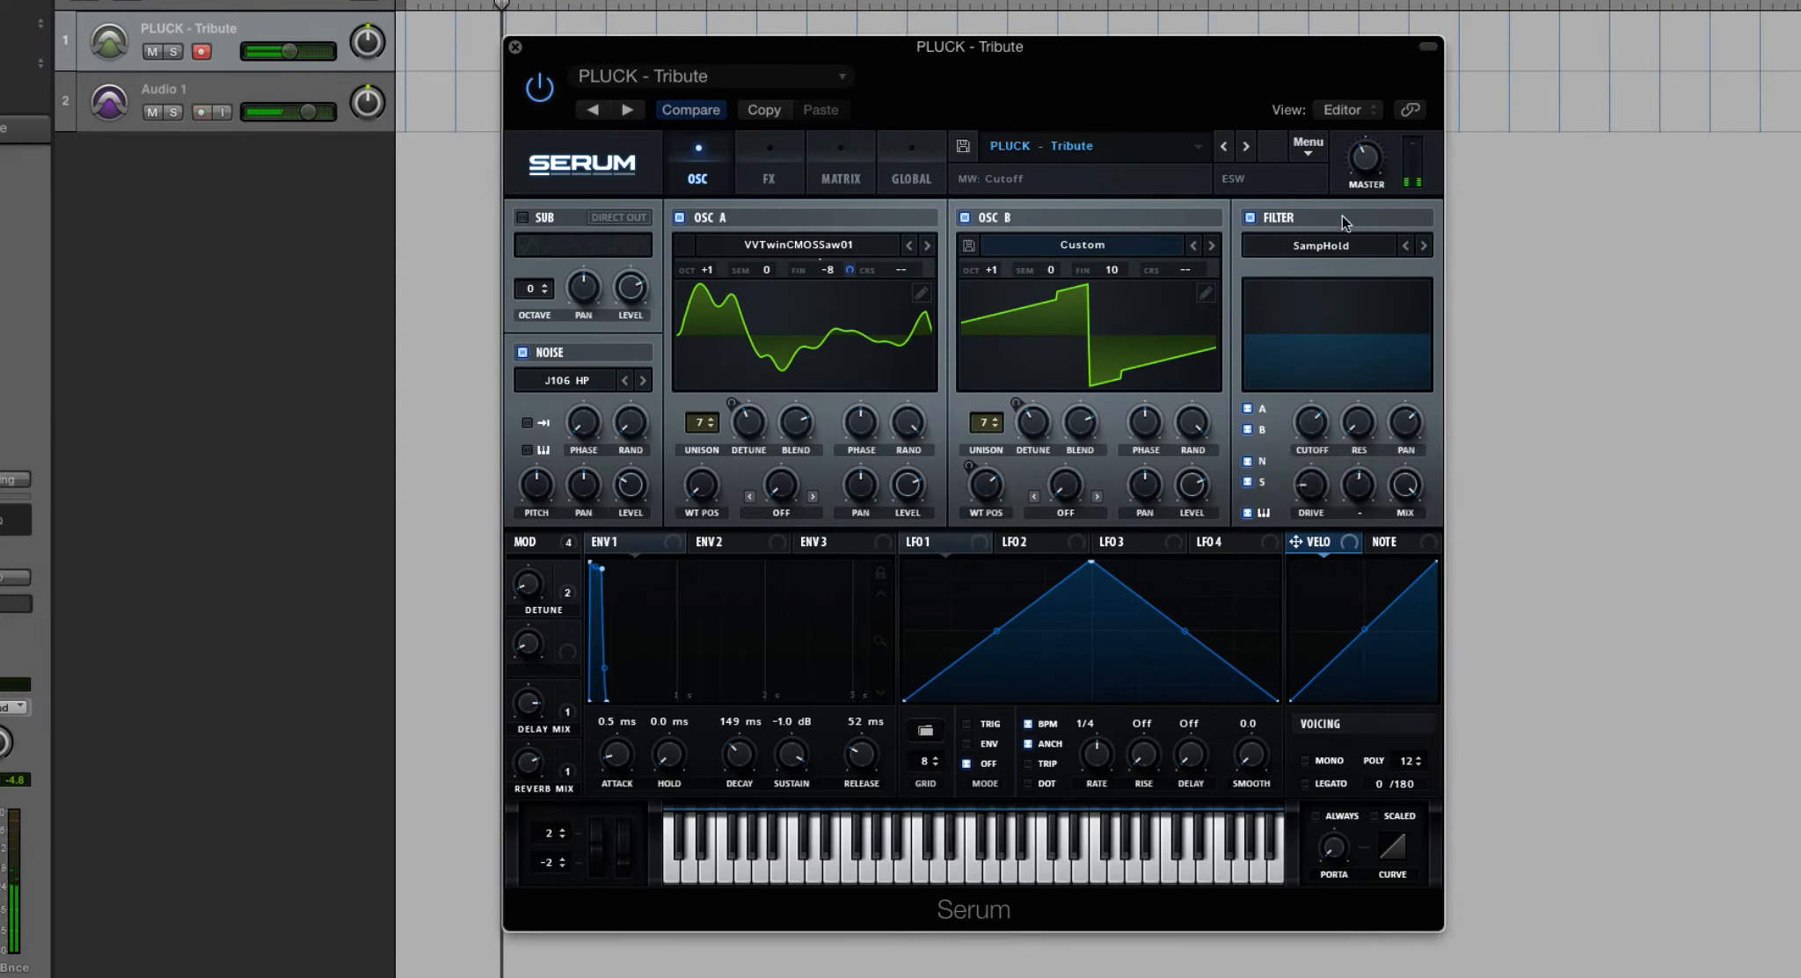
- Set the filter to the miscellaneous type Reverb and adjust its cutoff and drive
left_click(1358, 245)
mouse_move(1337, 326)
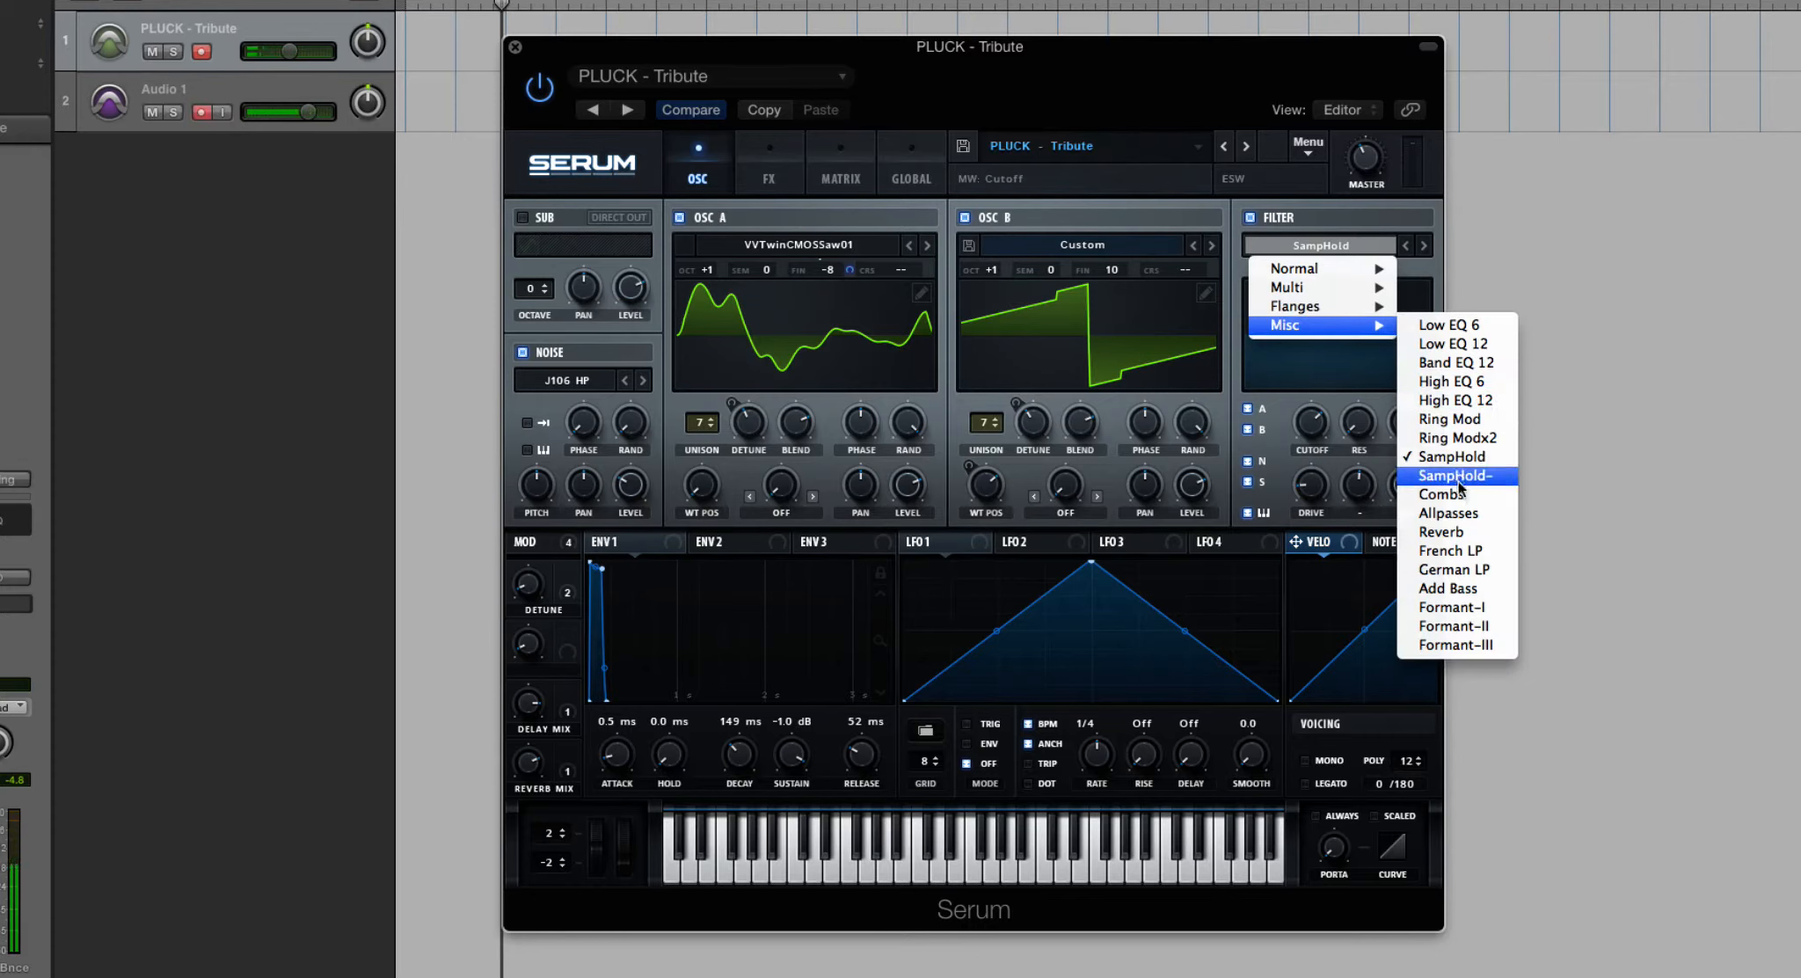
left_click(1474, 528)
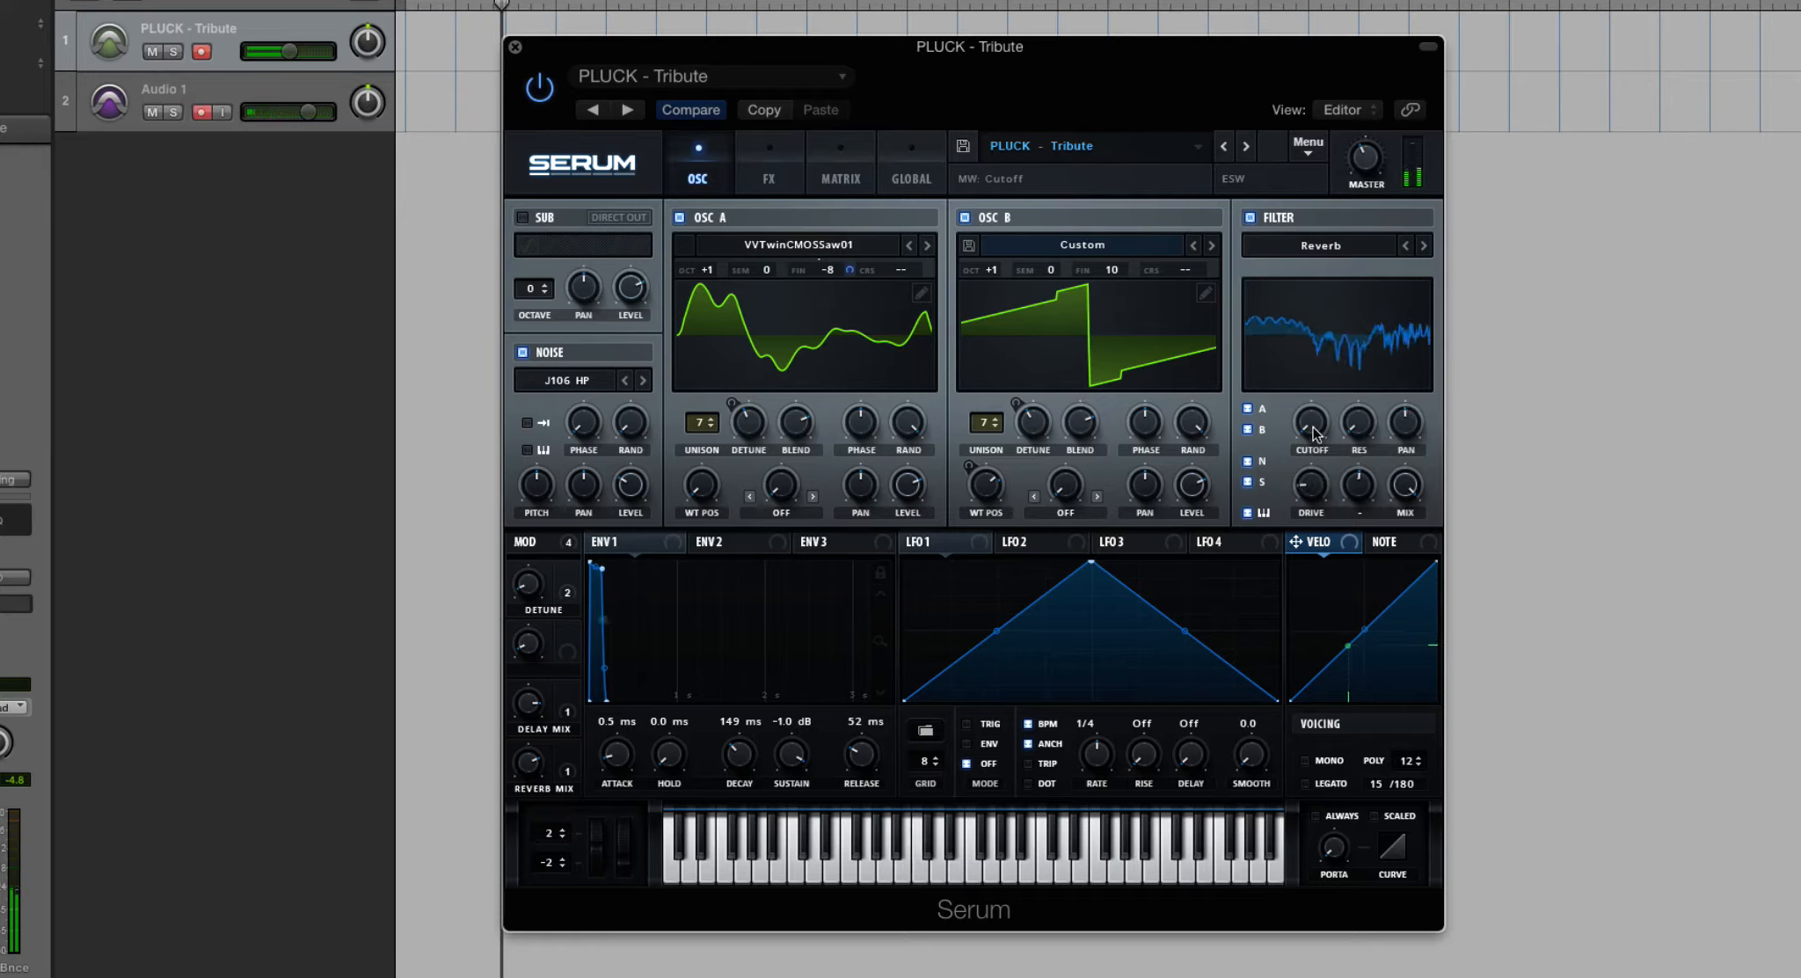
mouse_move(1319, 434)
left_mouse_down()
mouse_move(1313, 158)
mouse_move(1313, 424)
left_mouse_up()
left_click_drag(1318, 488, 1416, 458)
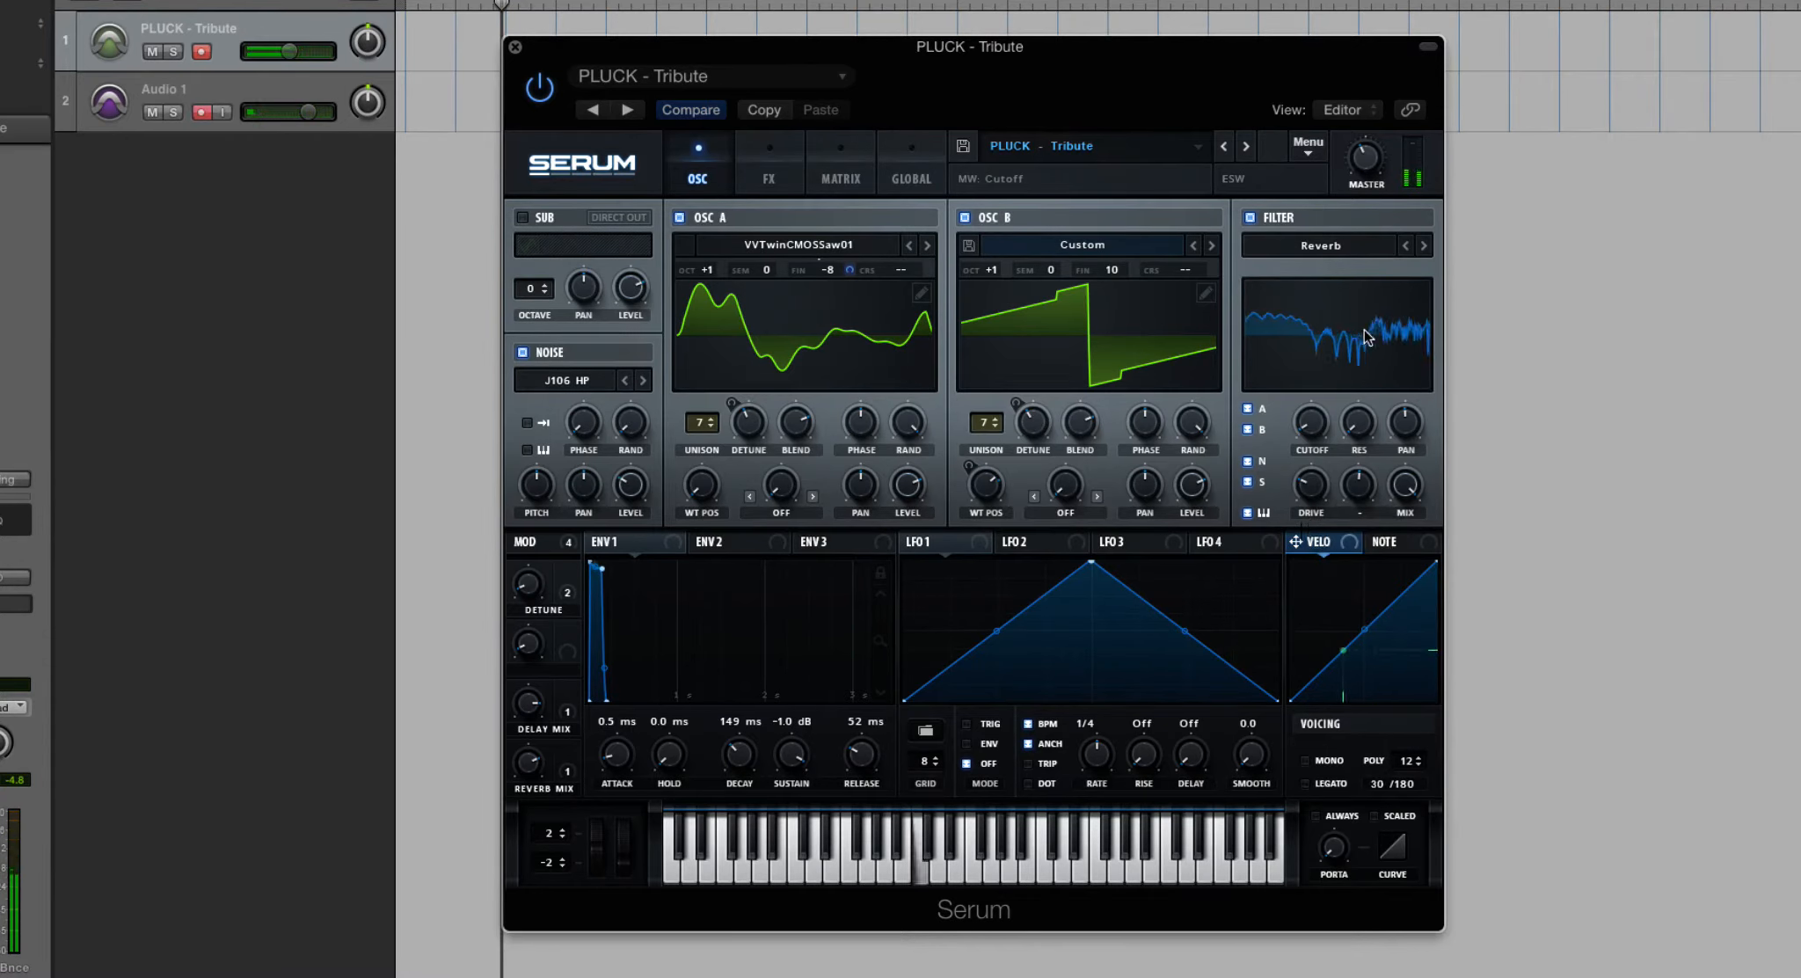
- Set the filter type to Formant-I, sweep its cutoff, and switch the Mix control to Level
left_click(1343, 251)
mouse_move(1365, 327)
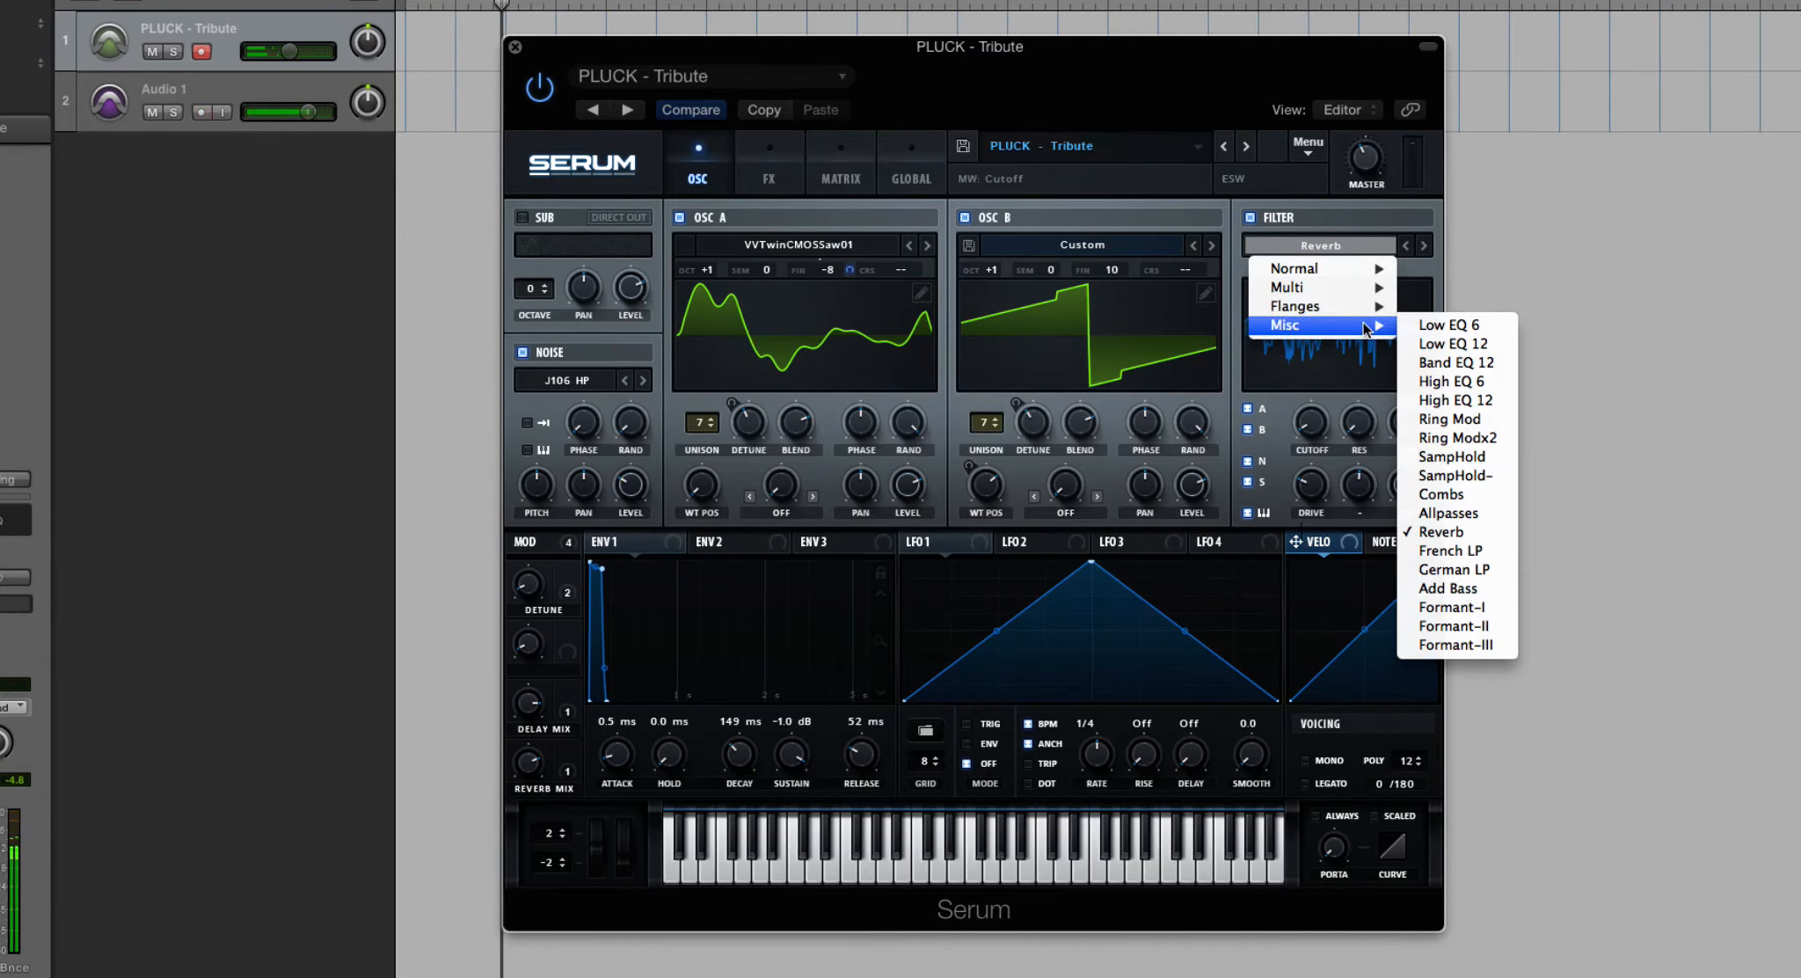
left_click(1485, 608)
mouse_move(1316, 434)
left_mouse_down()
mouse_move(1306, 366)
mouse_move(1309, 496)
mouse_move(1285, 218)
left_mouse_up()
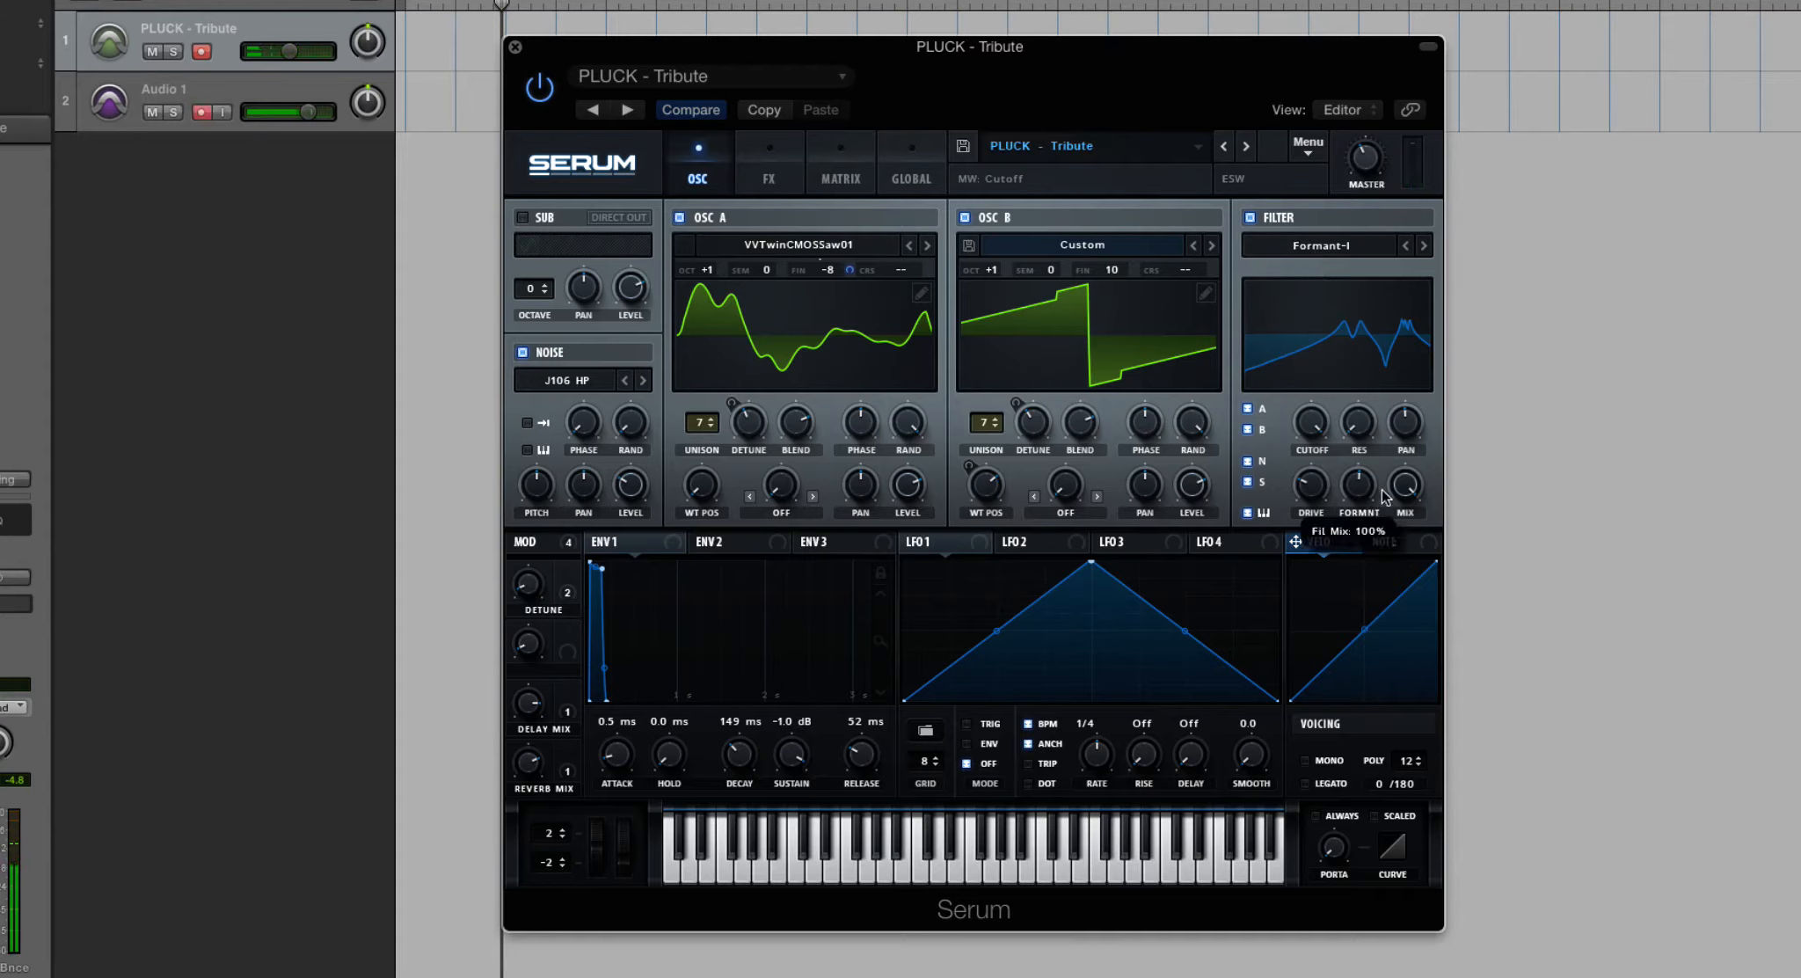
left_click(1400, 513)
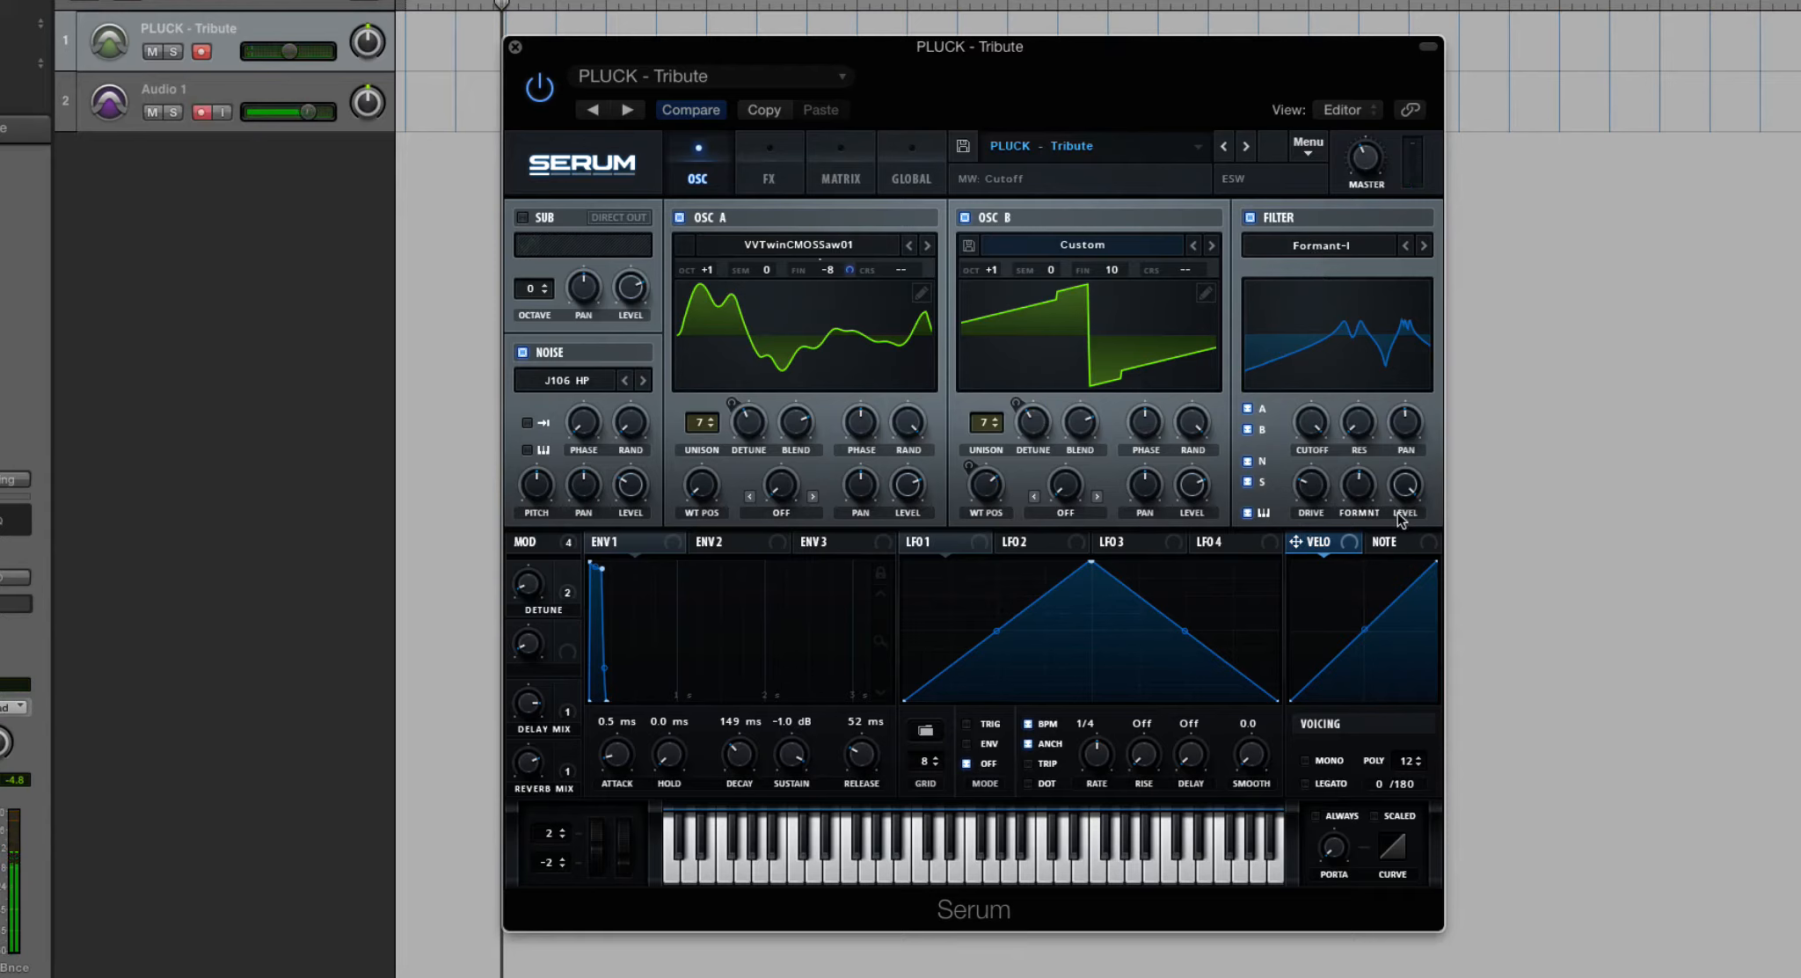
- Change the filter to the normal low-pass type MG Low 6
left_click(1327, 249)
left_click(1343, 516)
left_click(1309, 245)
mouse_move(1321, 265)
left_click(1442, 267)
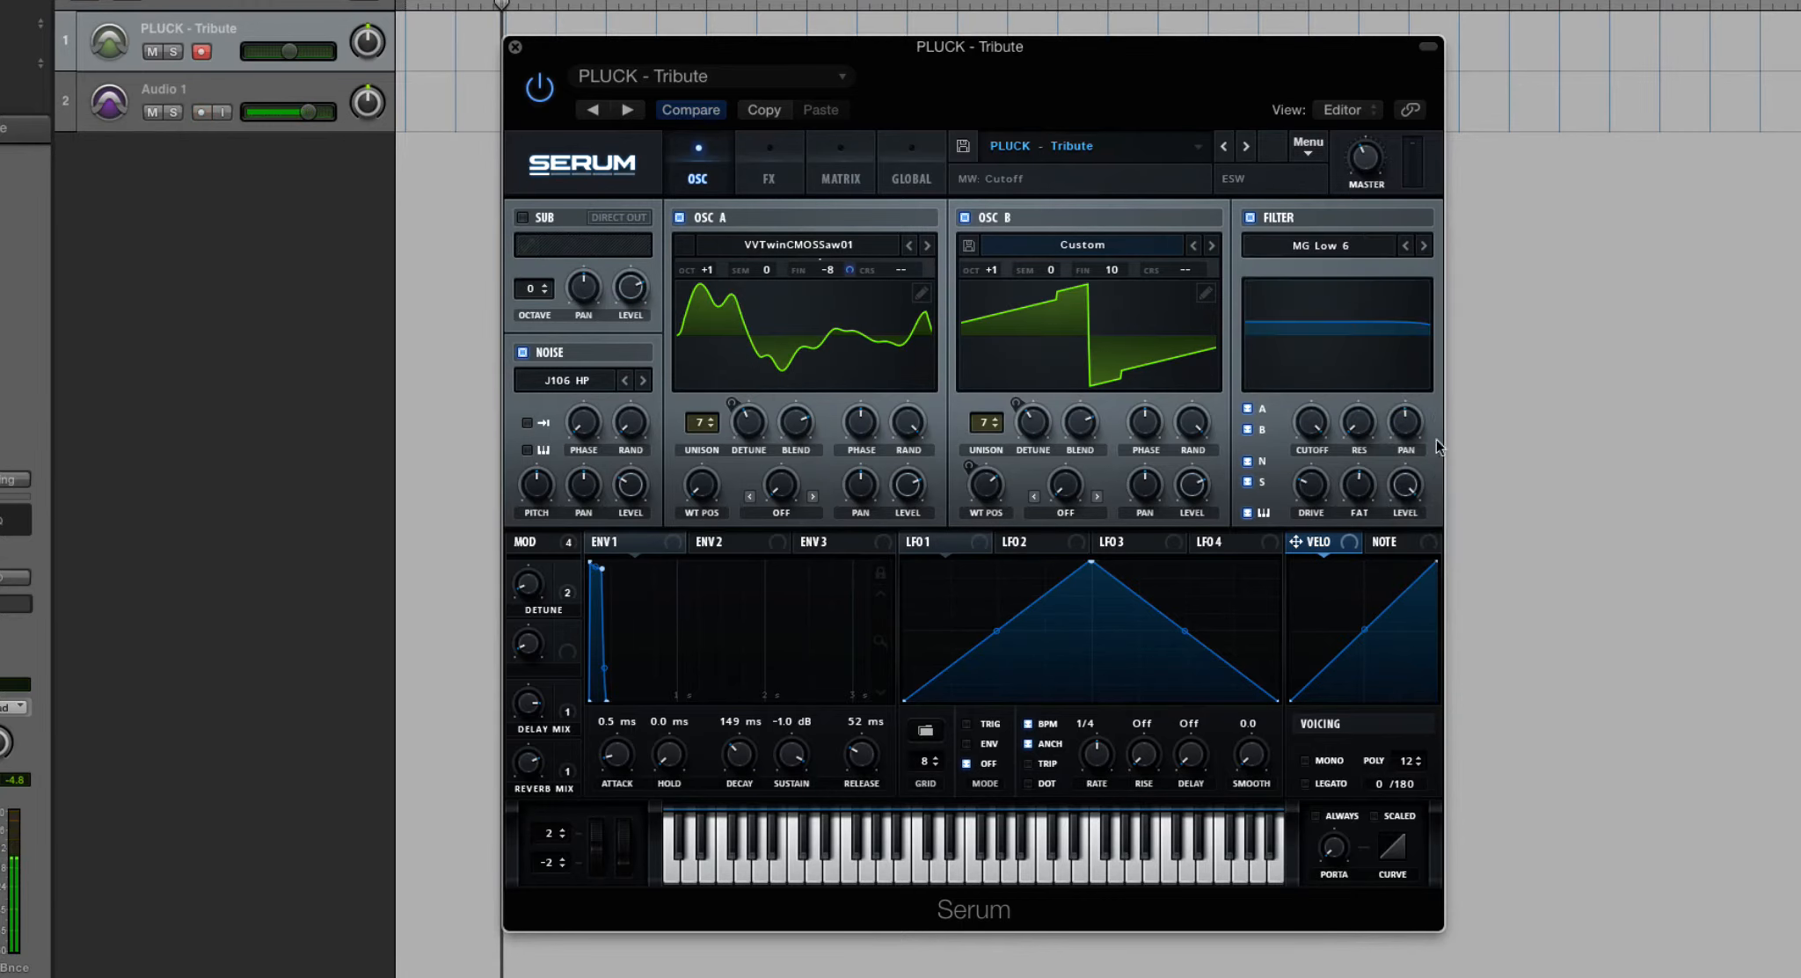
- Set the filter to the miscellaneous type Formant-II
left_click(1317, 248)
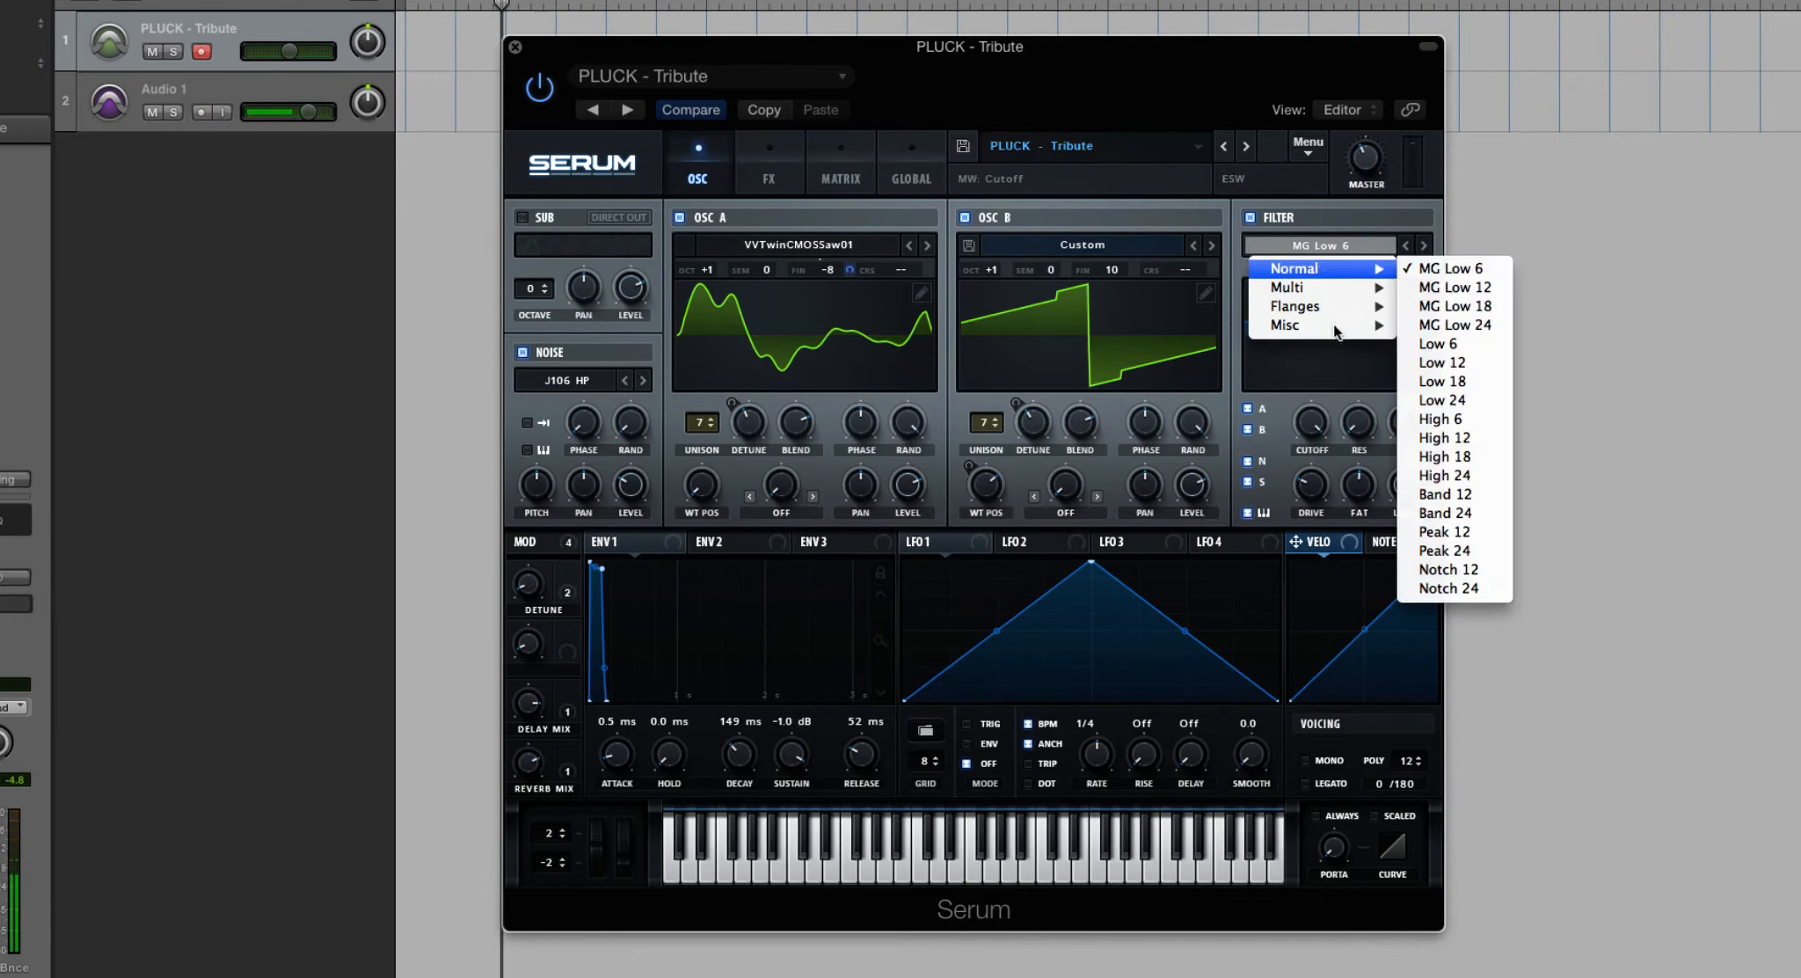
mouse_move(1326, 326)
left_click(1486, 626)
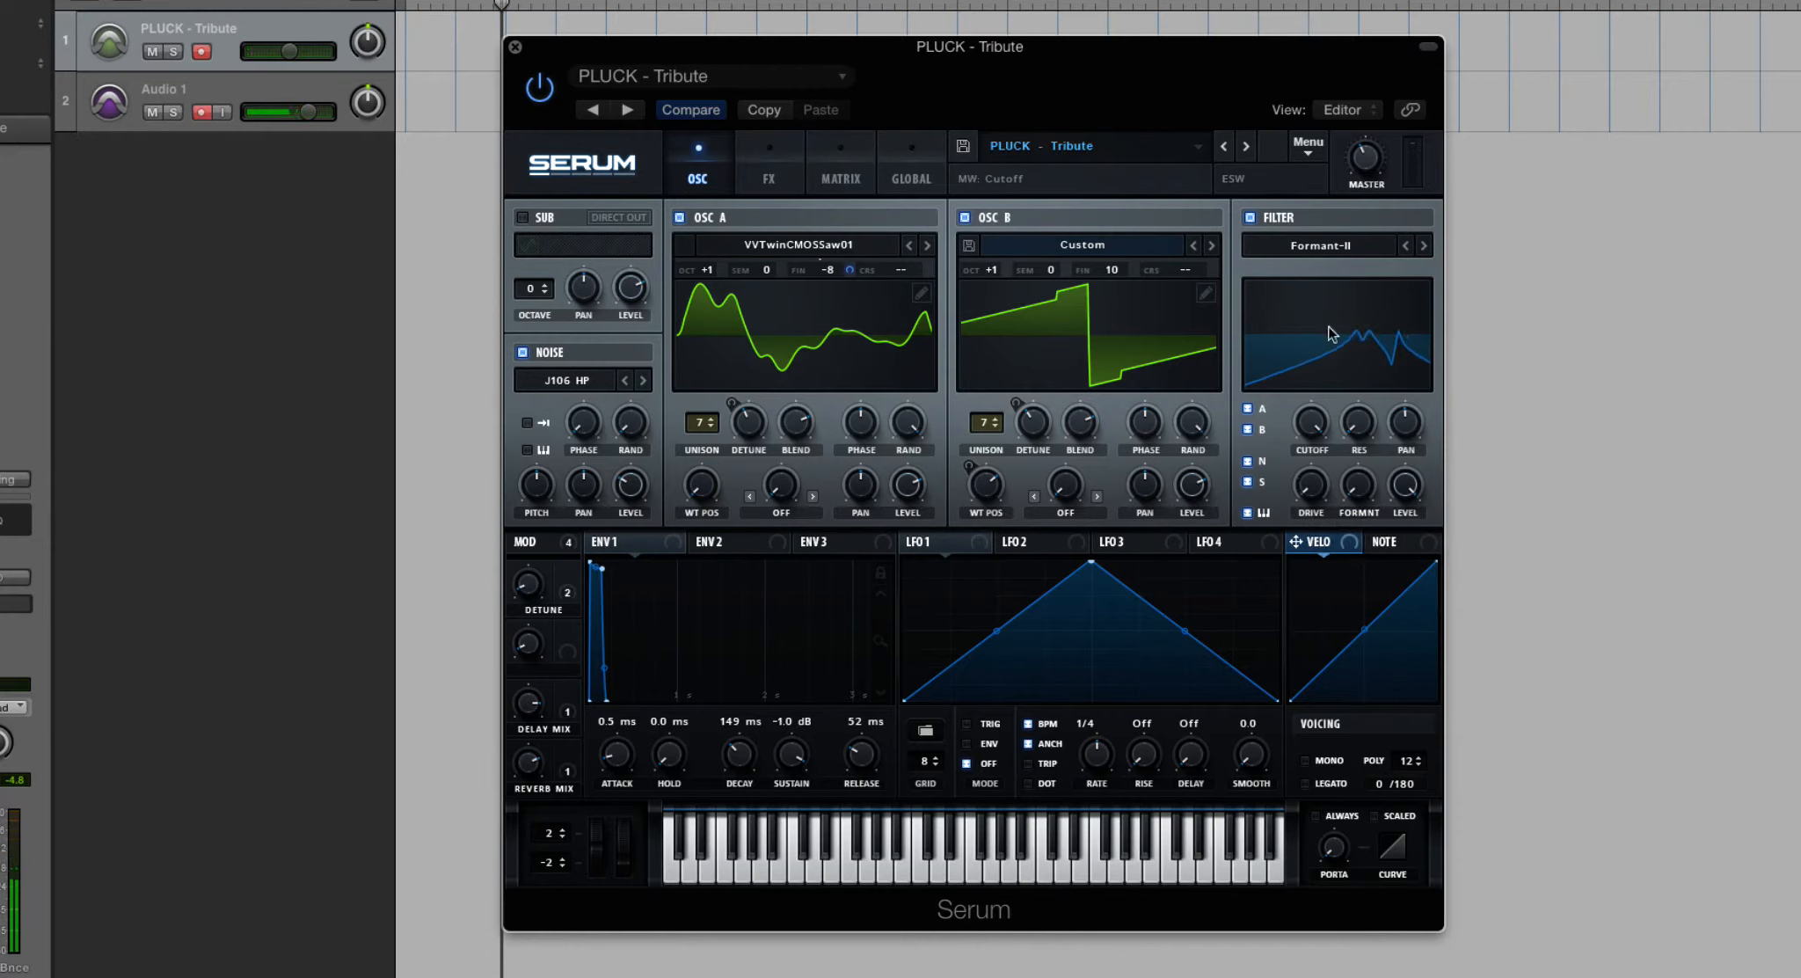
- Return the filter to MG Low 6 and lower its cutoff
left_click(1308, 257)
mouse_move(1319, 269)
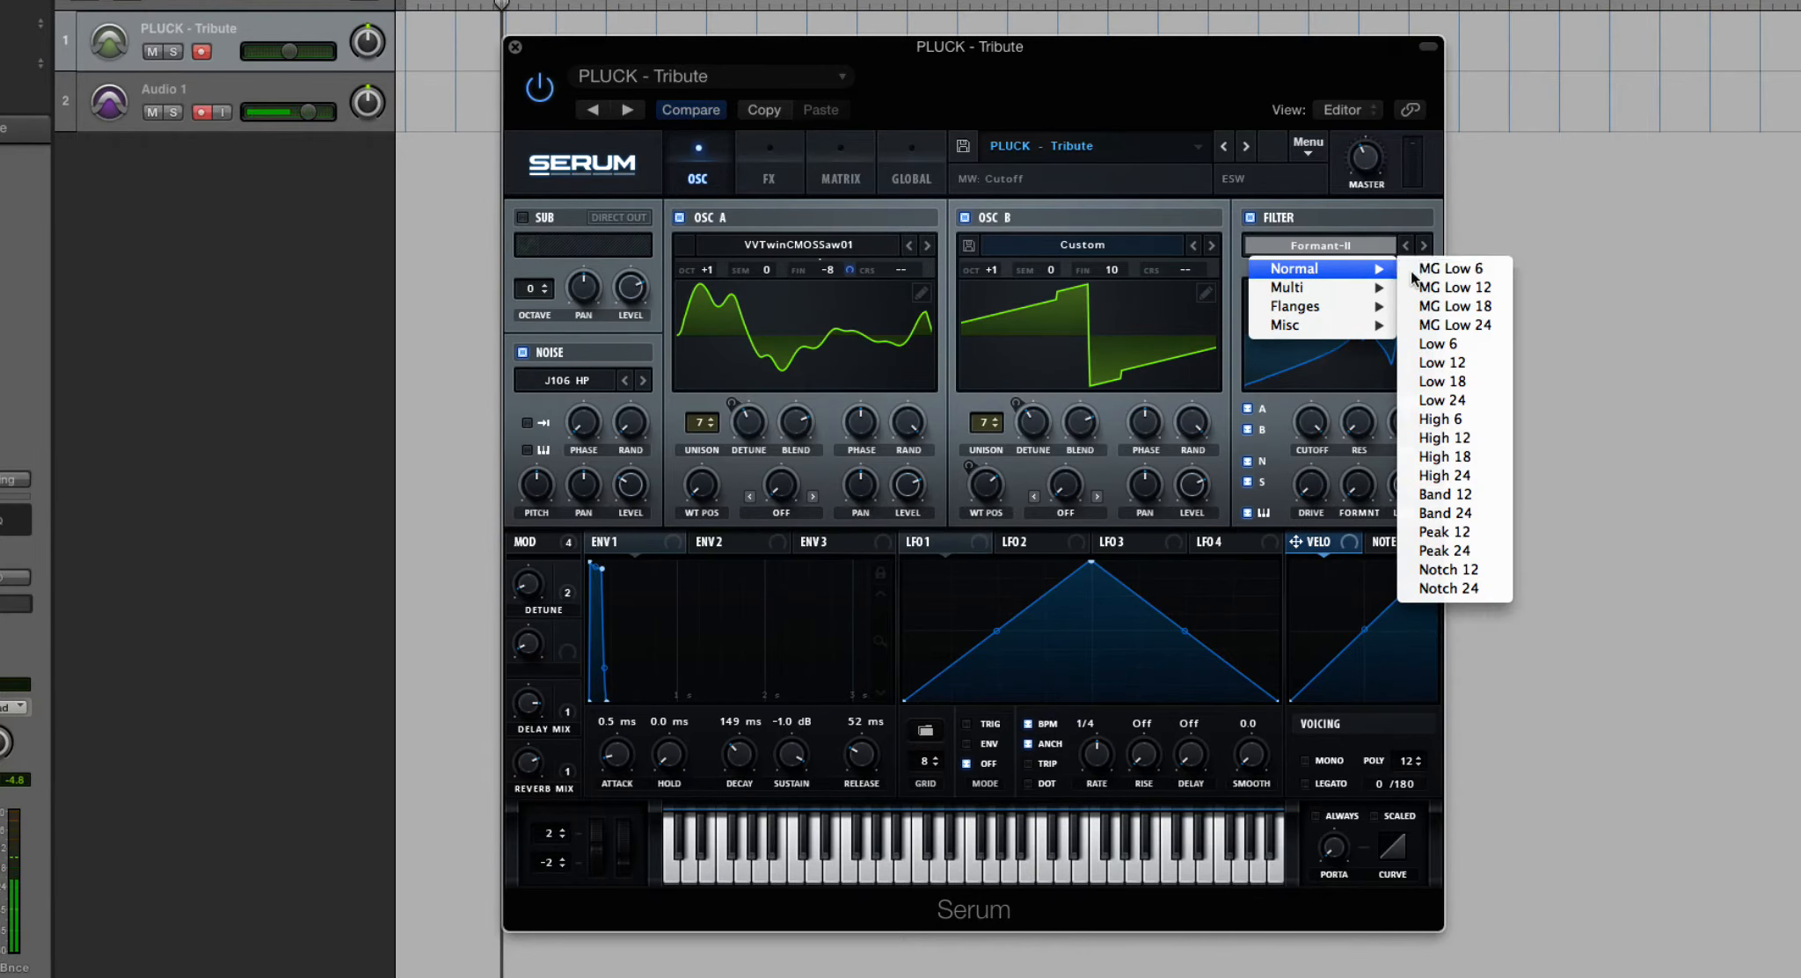
left_click(1410, 270)
left_click_drag(1322, 422, 1337, 561)
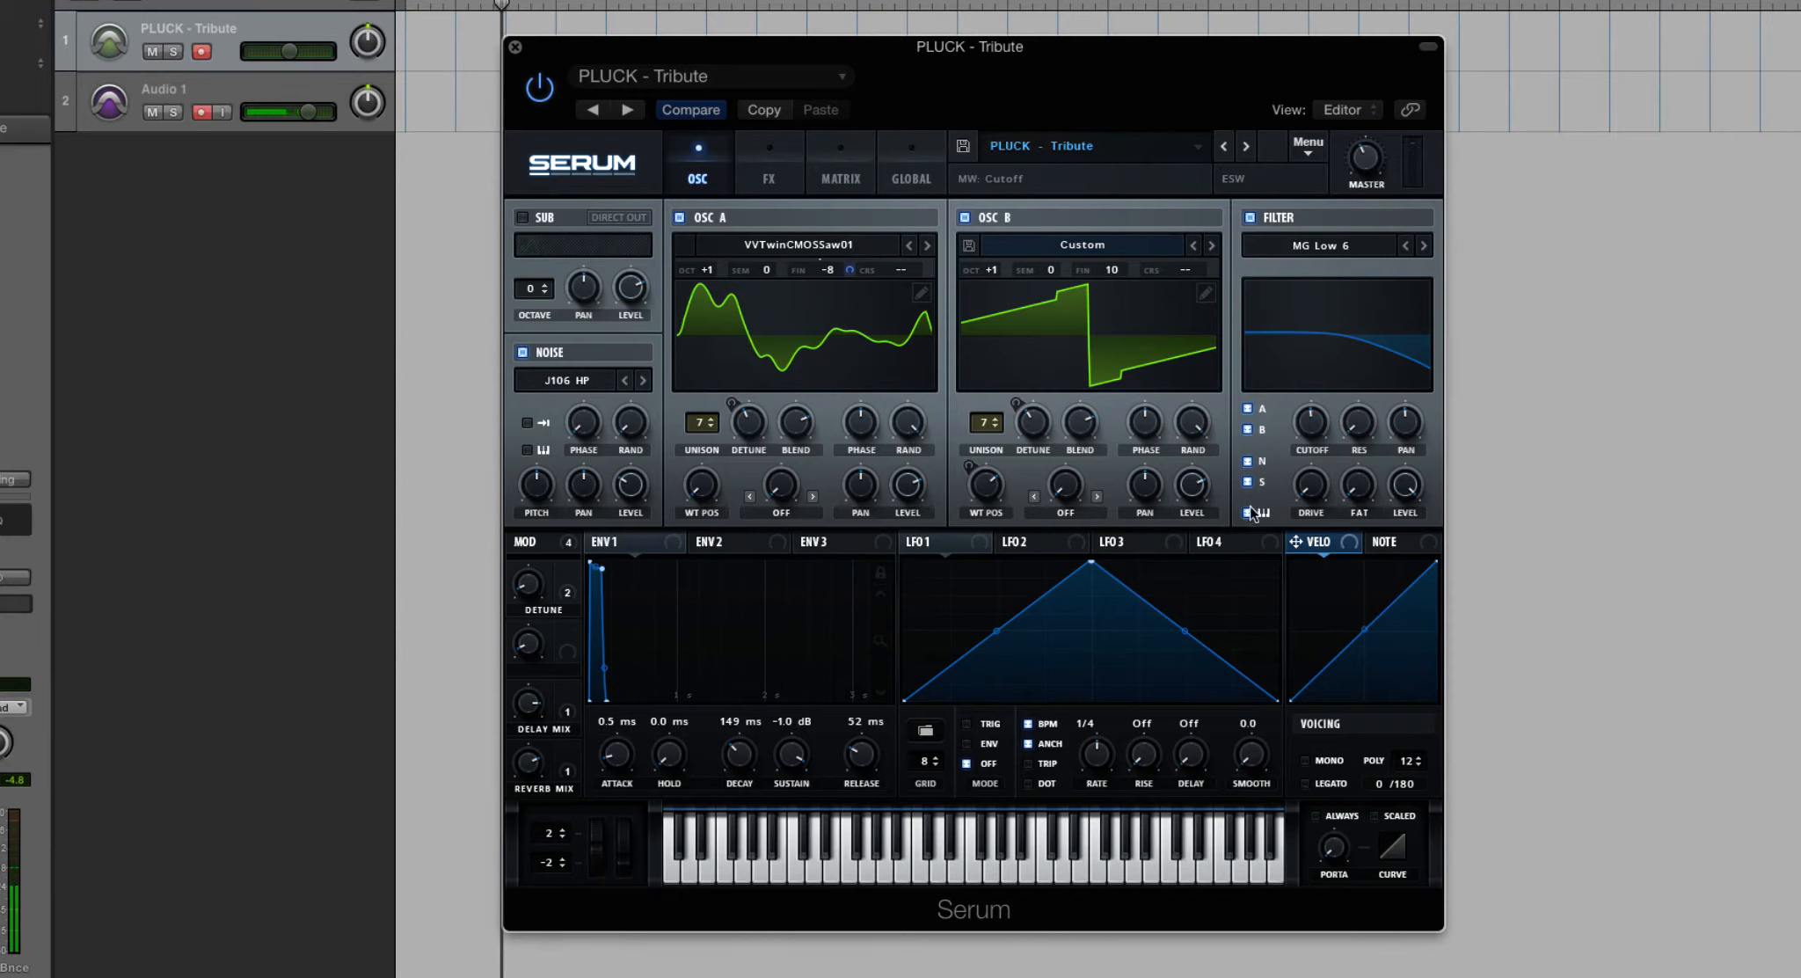
- Toggle the filter's input sources, keeping oscillators A, B and noise routed while sub and key tracking are off
left_click(1248, 462)
left_click(1248, 482)
left_click(1248, 512)
left_click(1248, 430)
left_click(1248, 429)
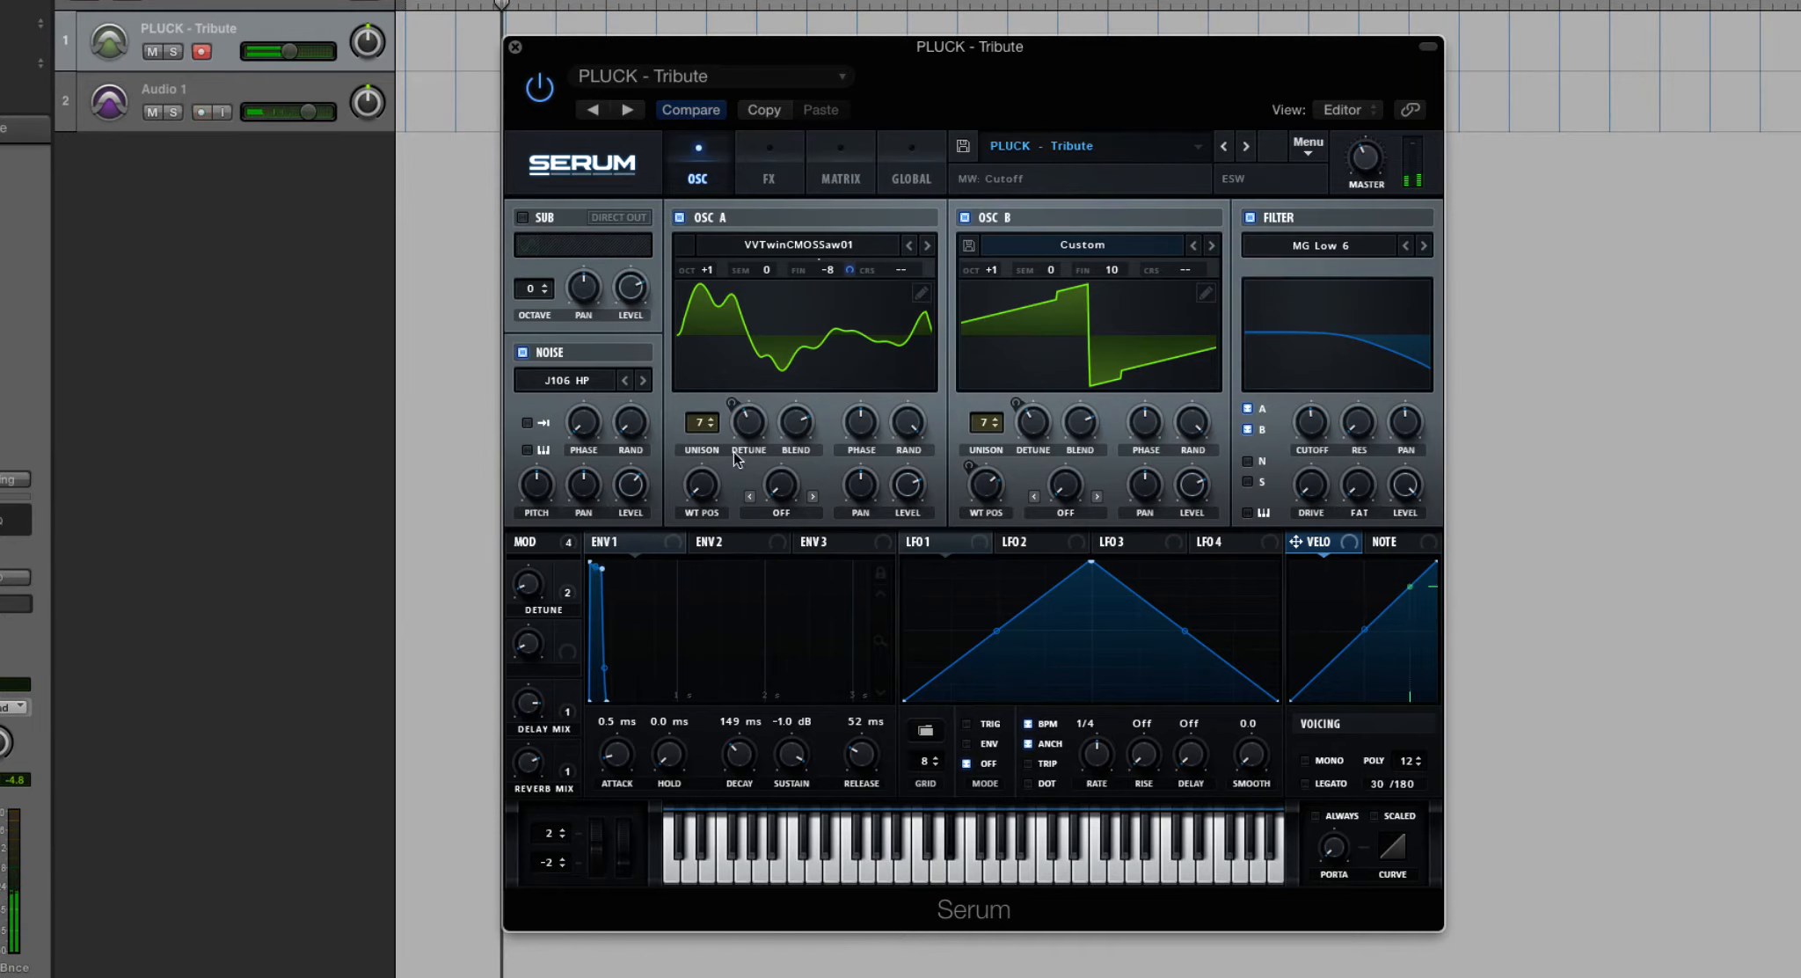
left_click(1247, 461)
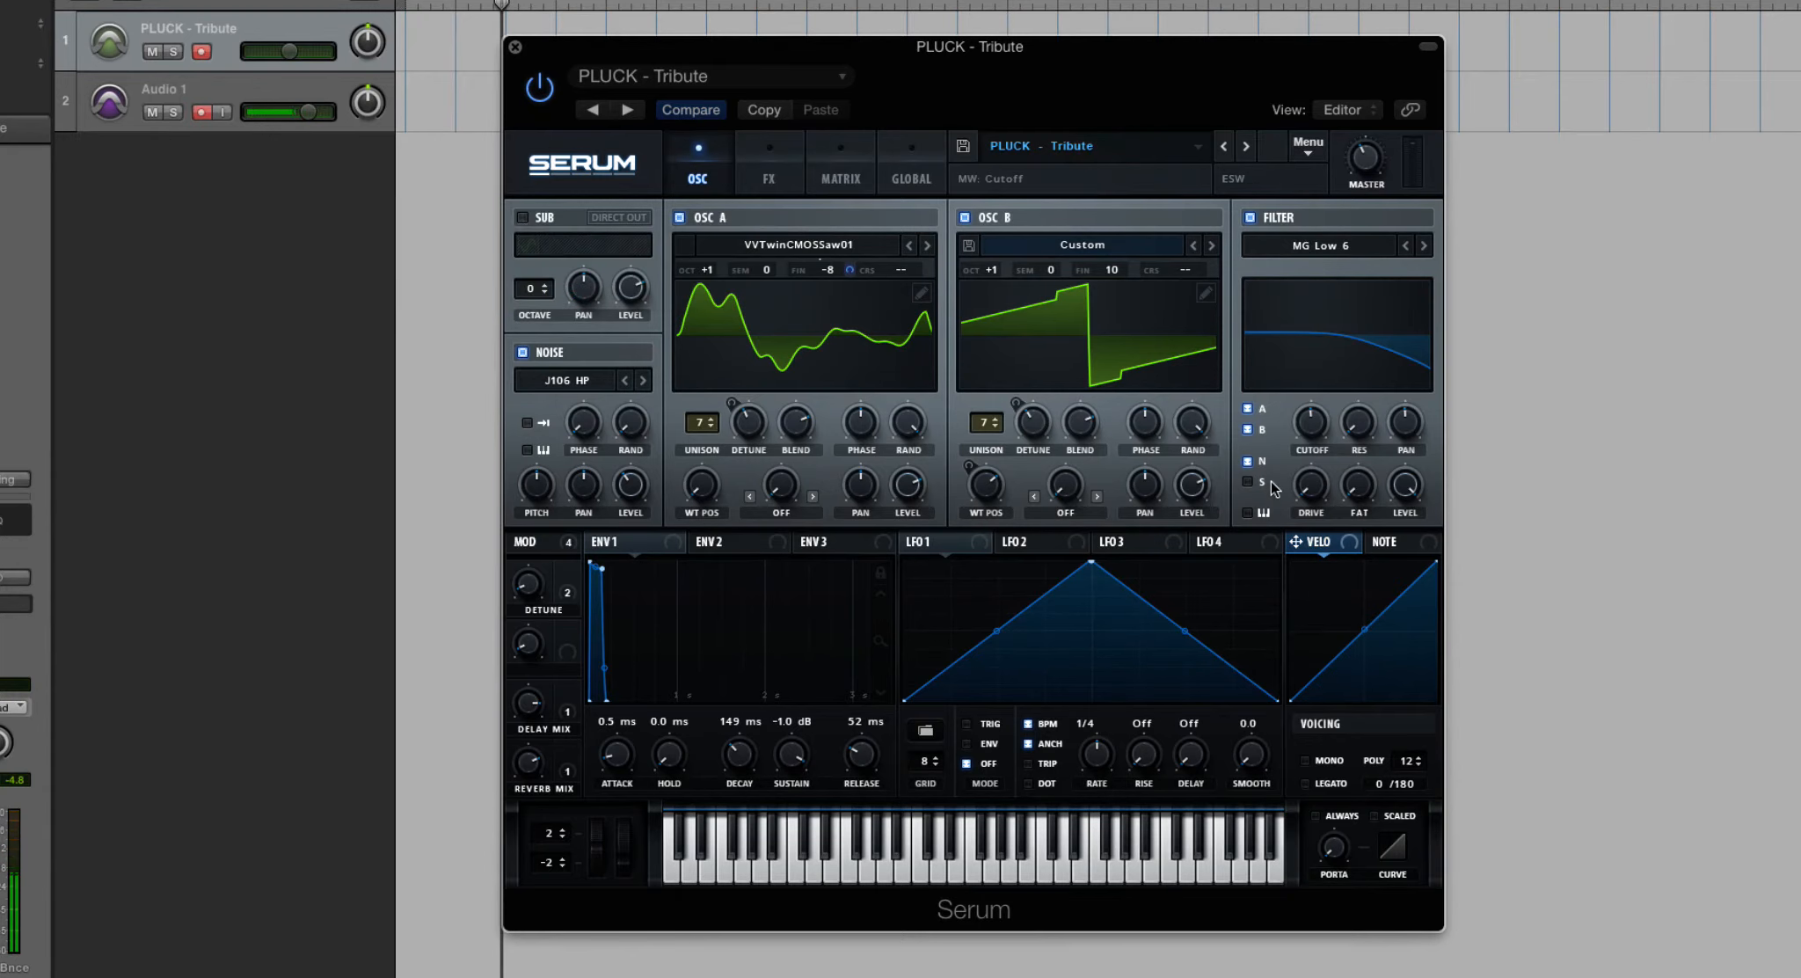
- Enable the sub oscillator with a saw wave and raise its octave to 3
left_click(535, 222)
left_click(595, 242)
left_click(542, 286)
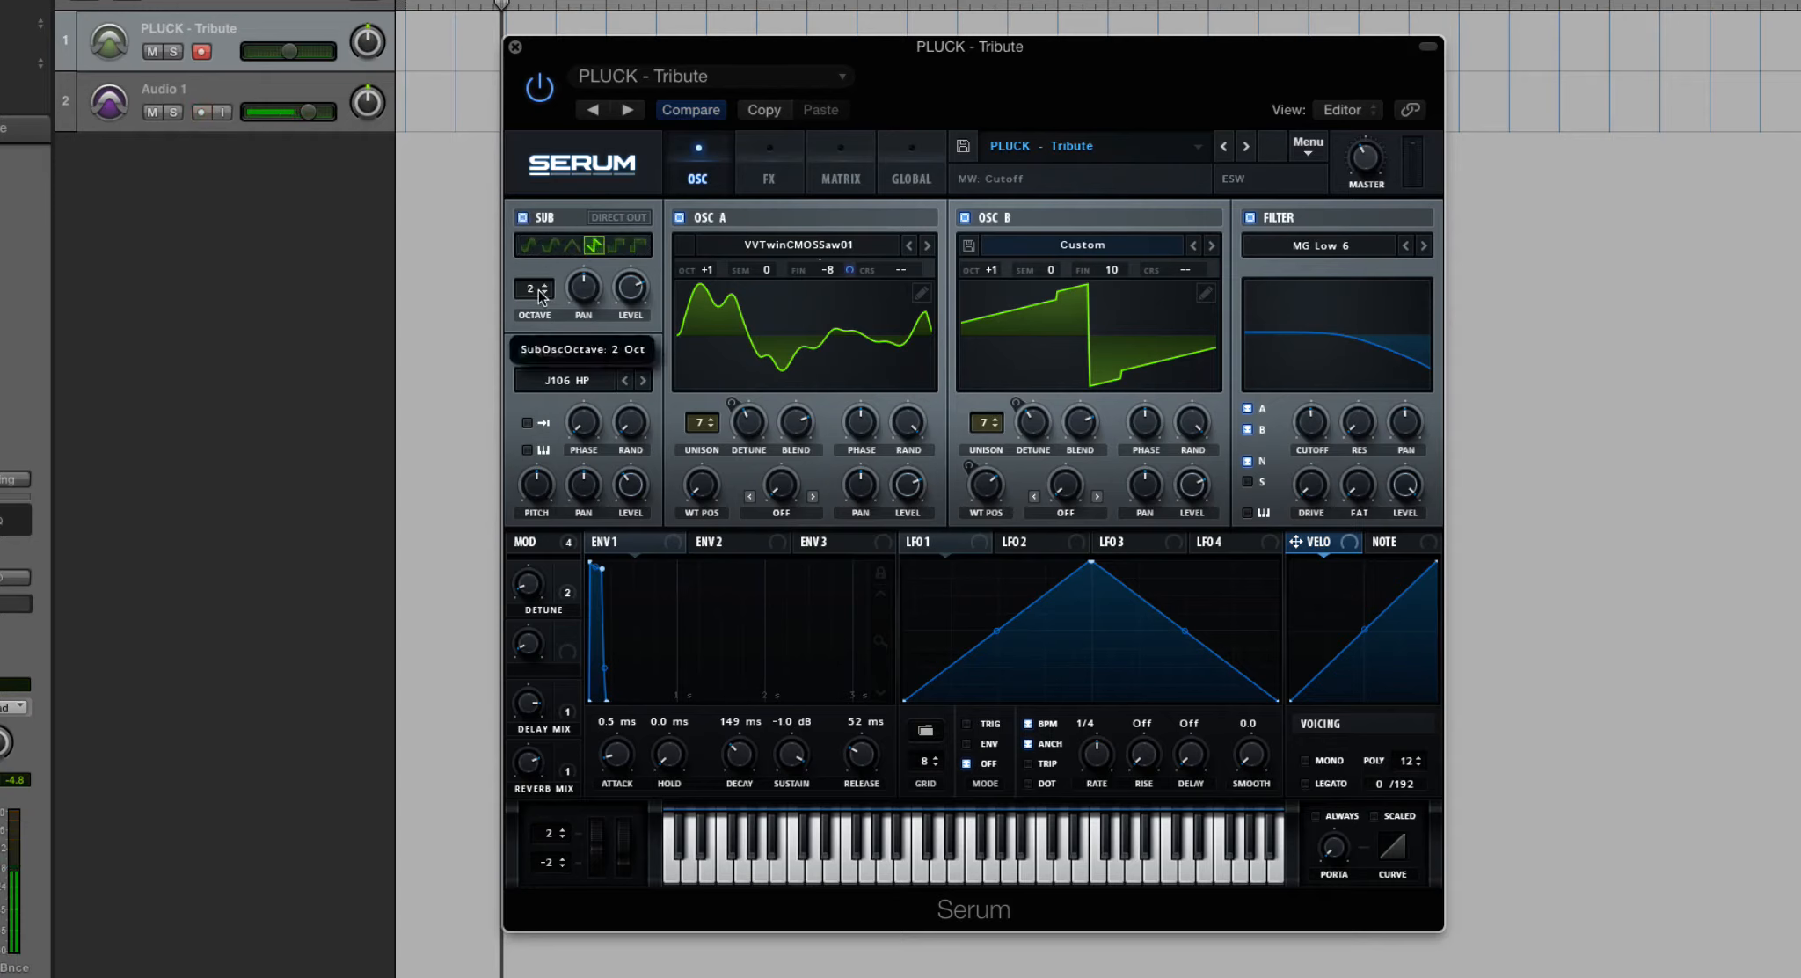
left_click(542, 286)
left_click(542, 284)
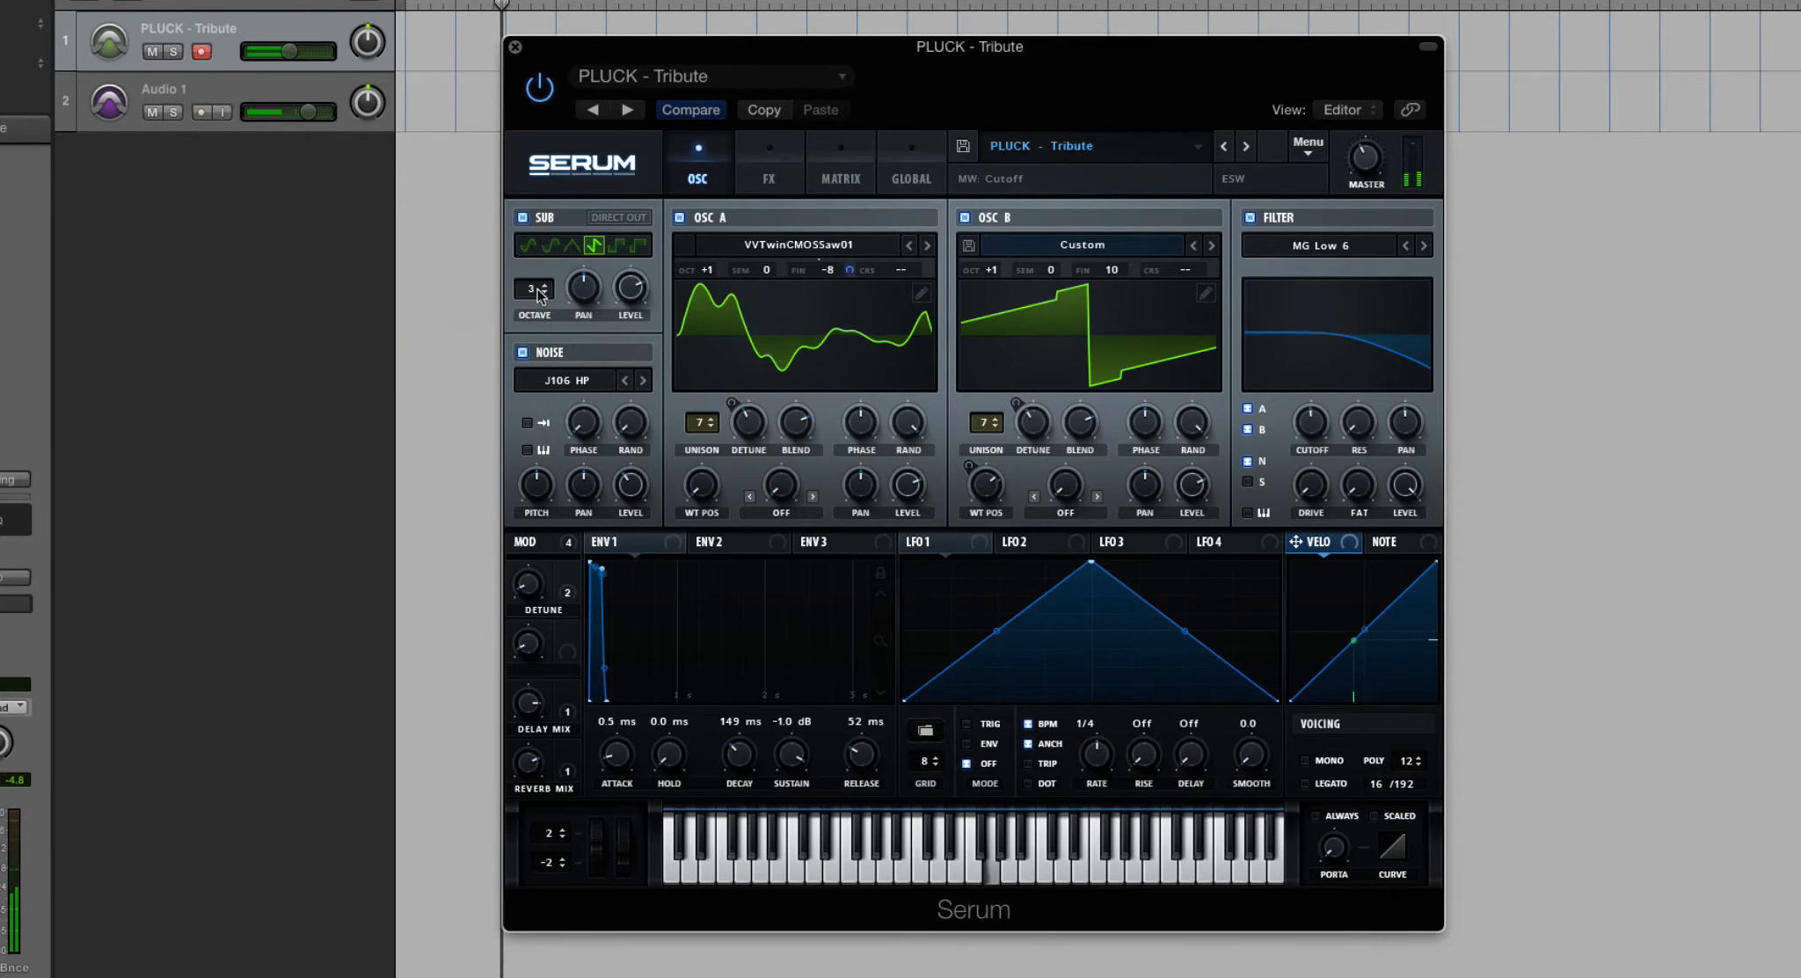
- Set the sub oscillator to octave 0 and level 13%, and change its shape to a sine wave
left_click_drag(537, 289, 533, 309)
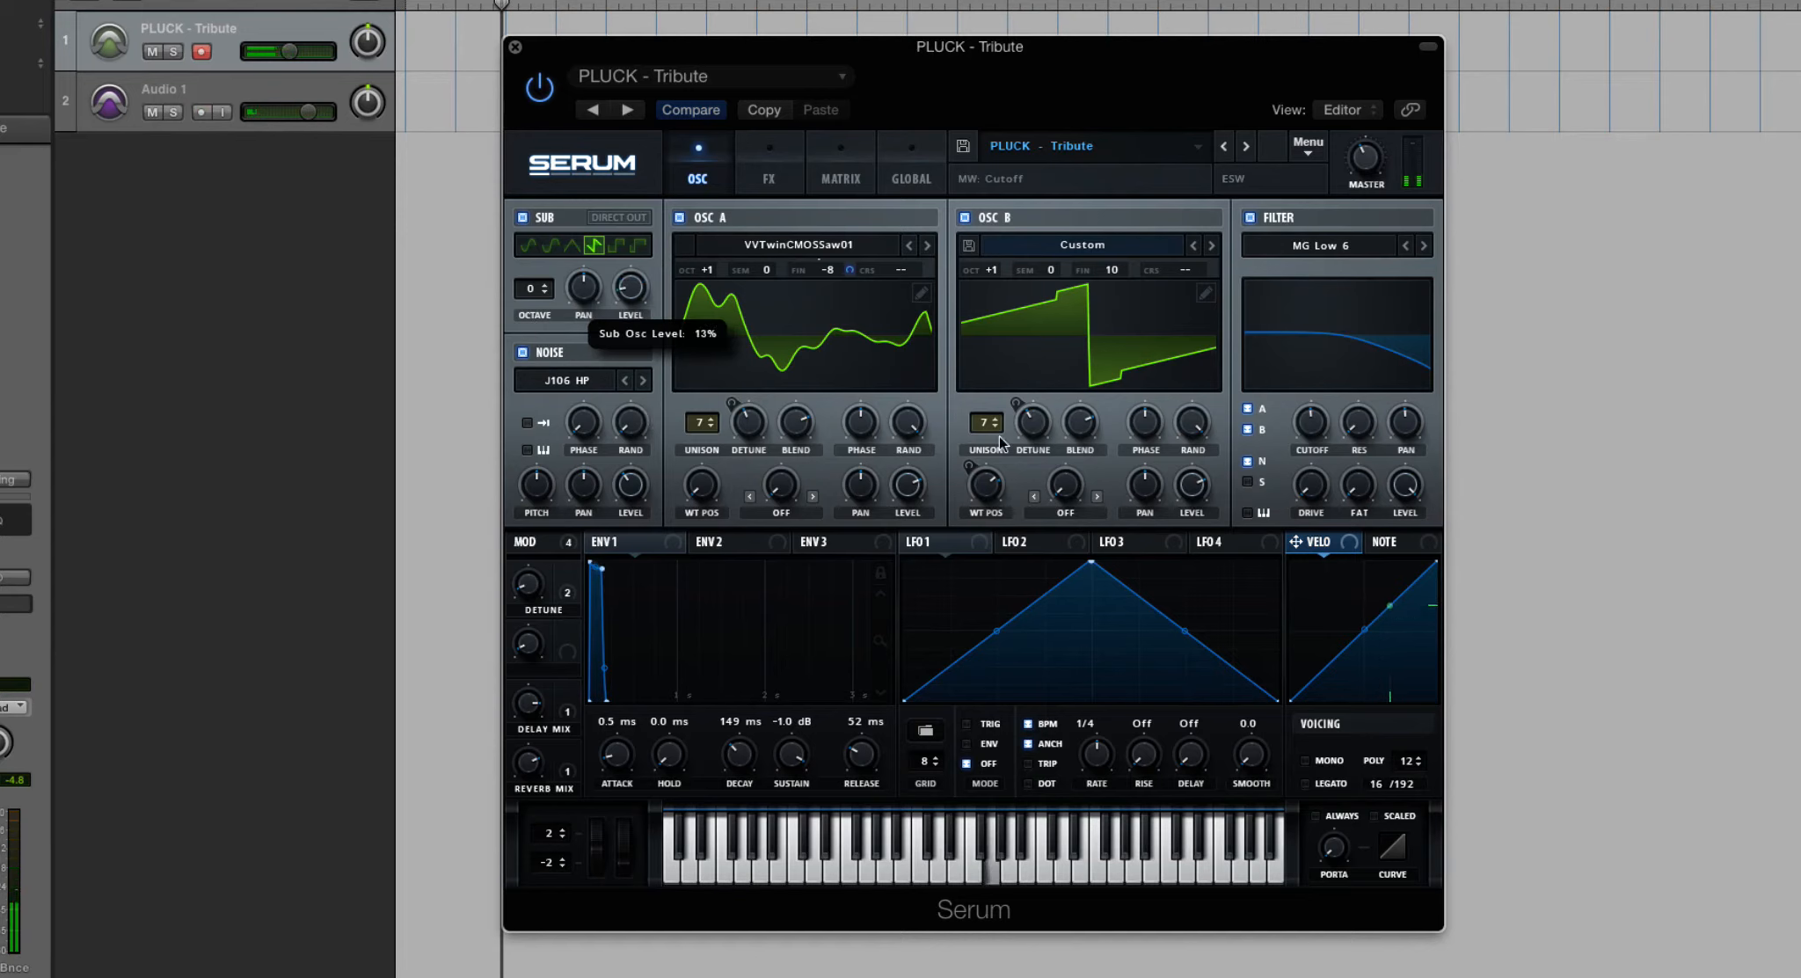
left_click_drag(634, 289, 639, 304)
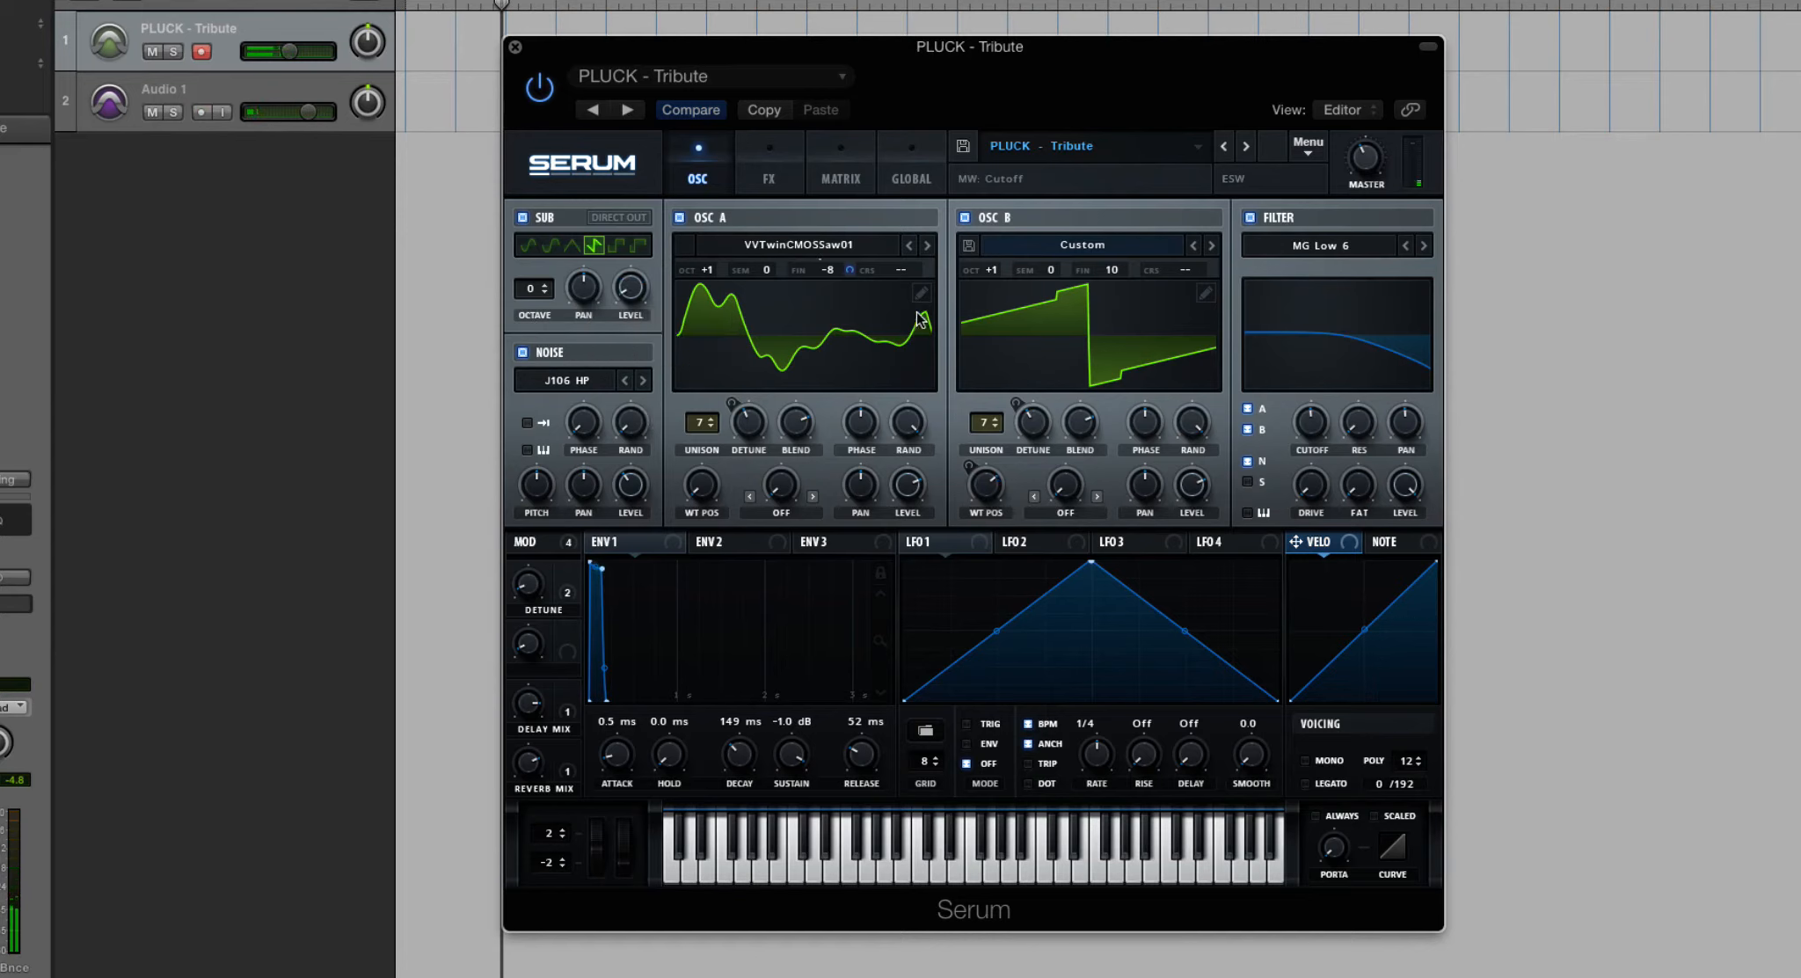
left_click(528, 247)
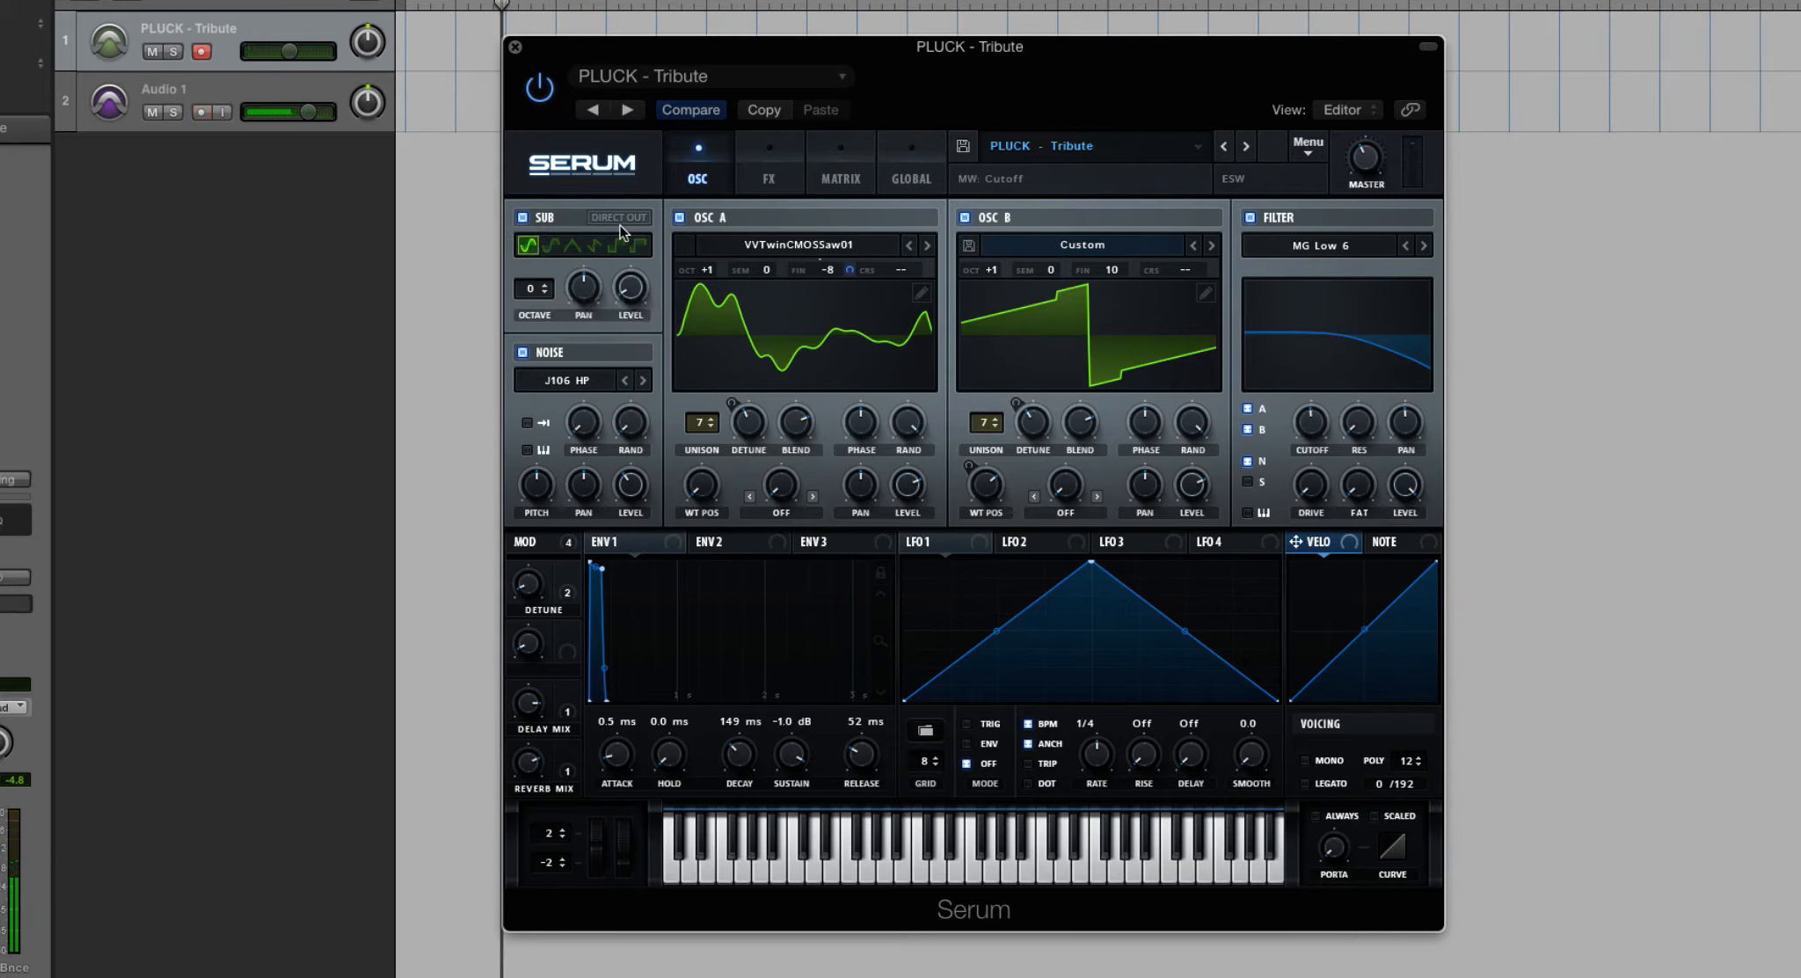
- Unroute noise from the filter, switch off the sub oscillator, and raise the filter resonance to 100%
left_click(1249, 461)
left_click_drag(1352, 438, 1333, 157)
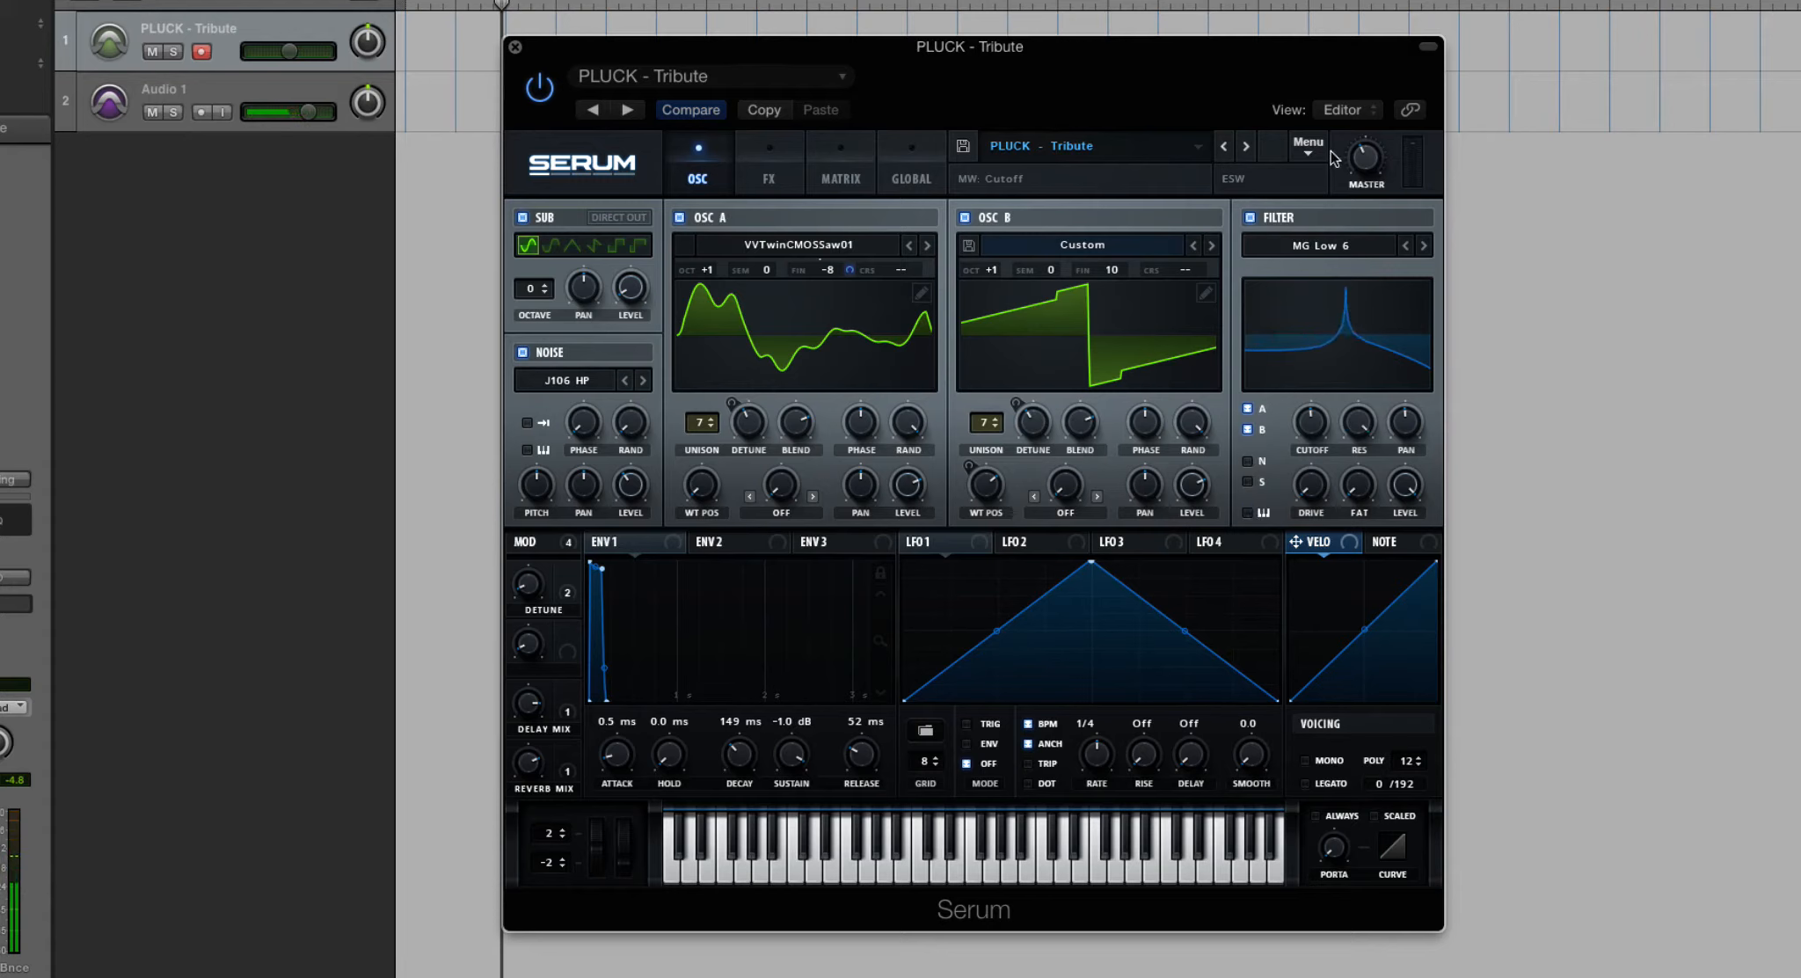
left_click(523, 217)
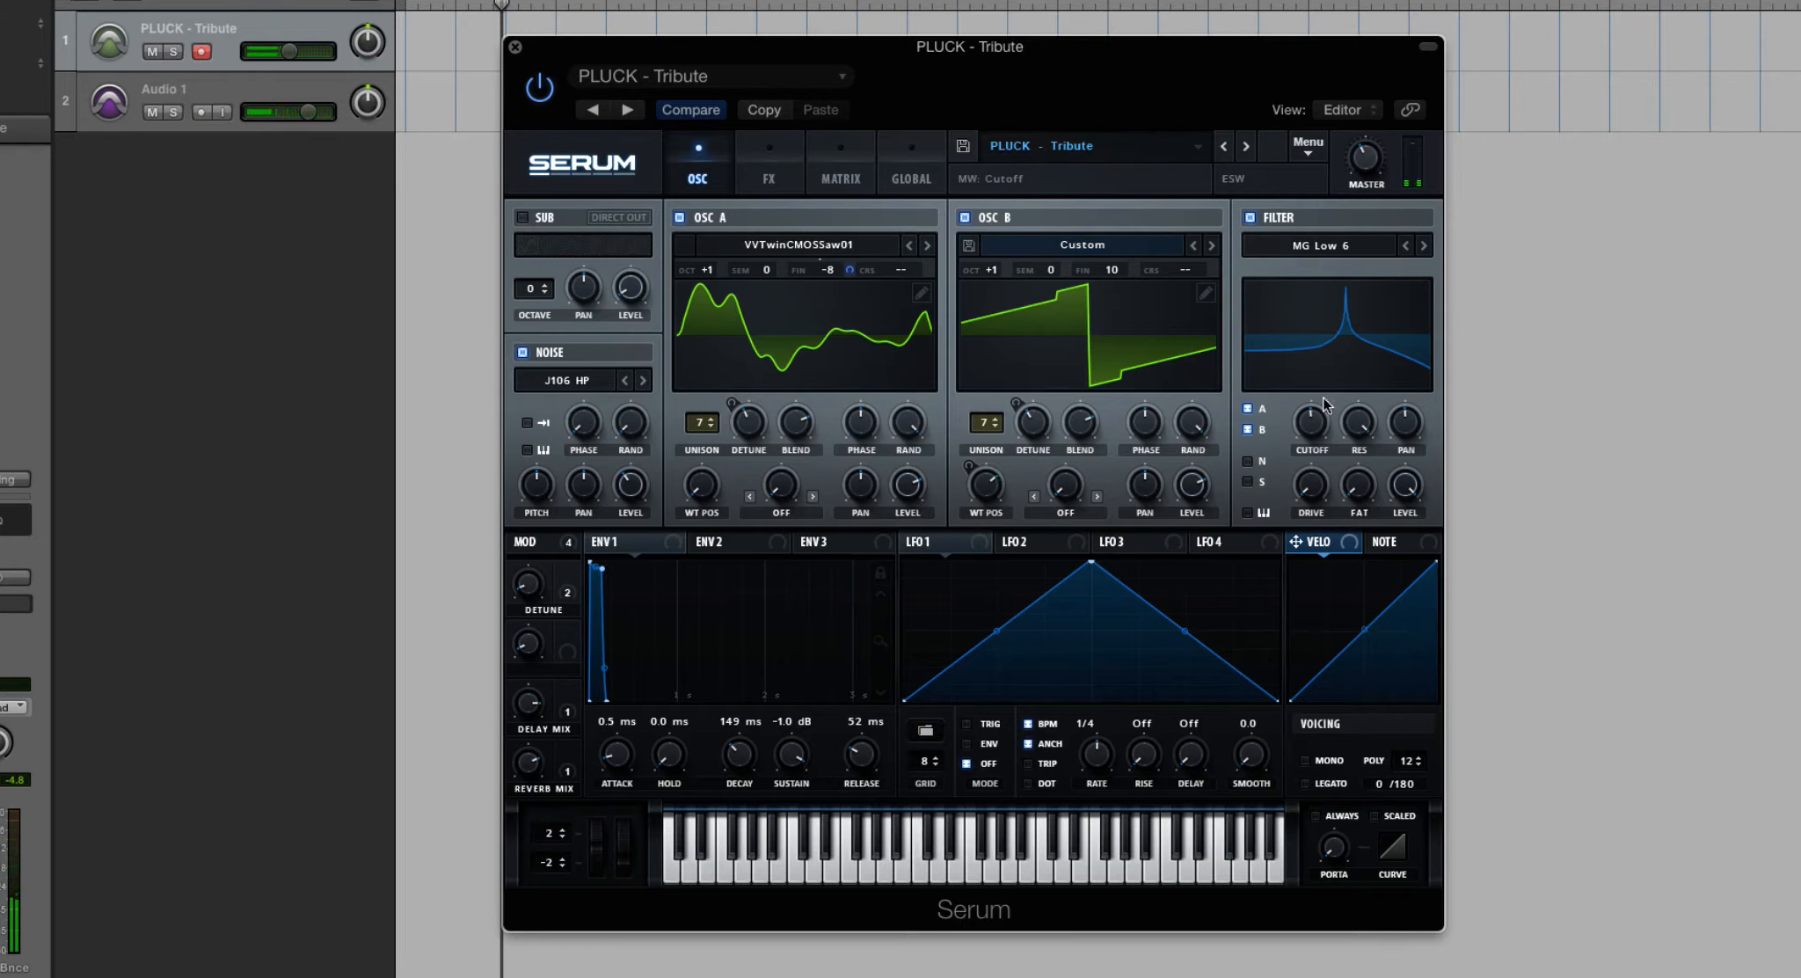
left_click_drag(1363, 420, 1328, 362)
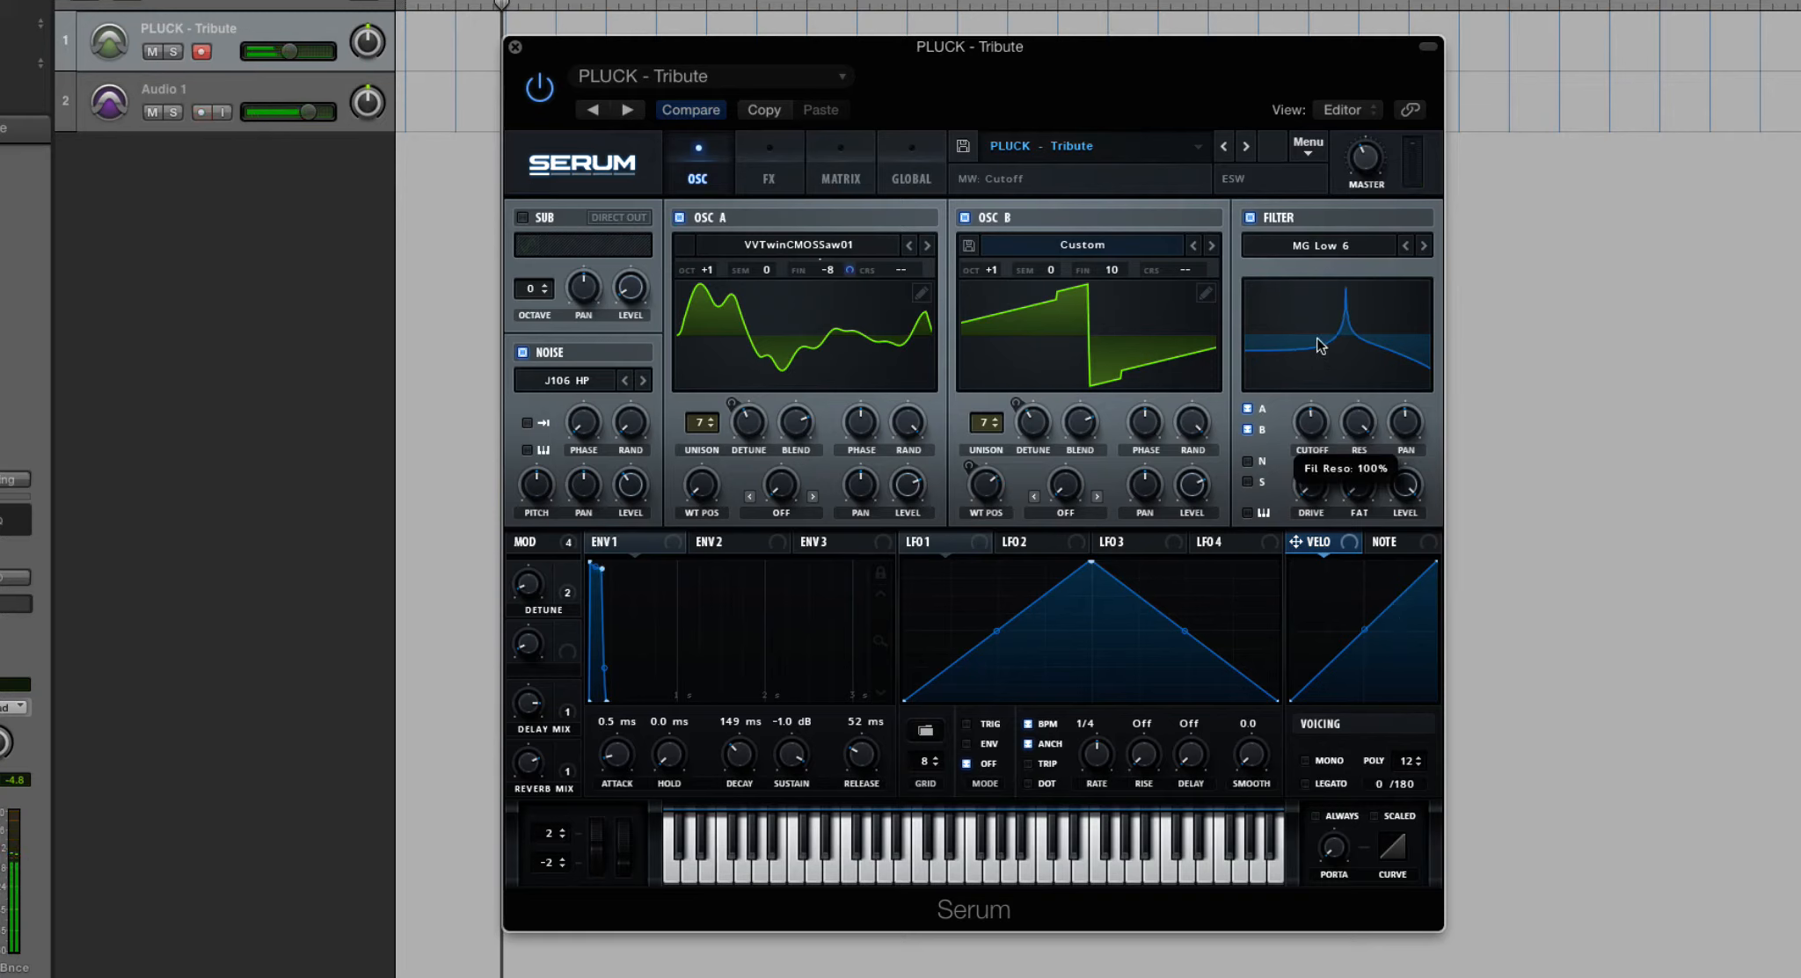
left_click_drag(1321, 345, 1319, 342)
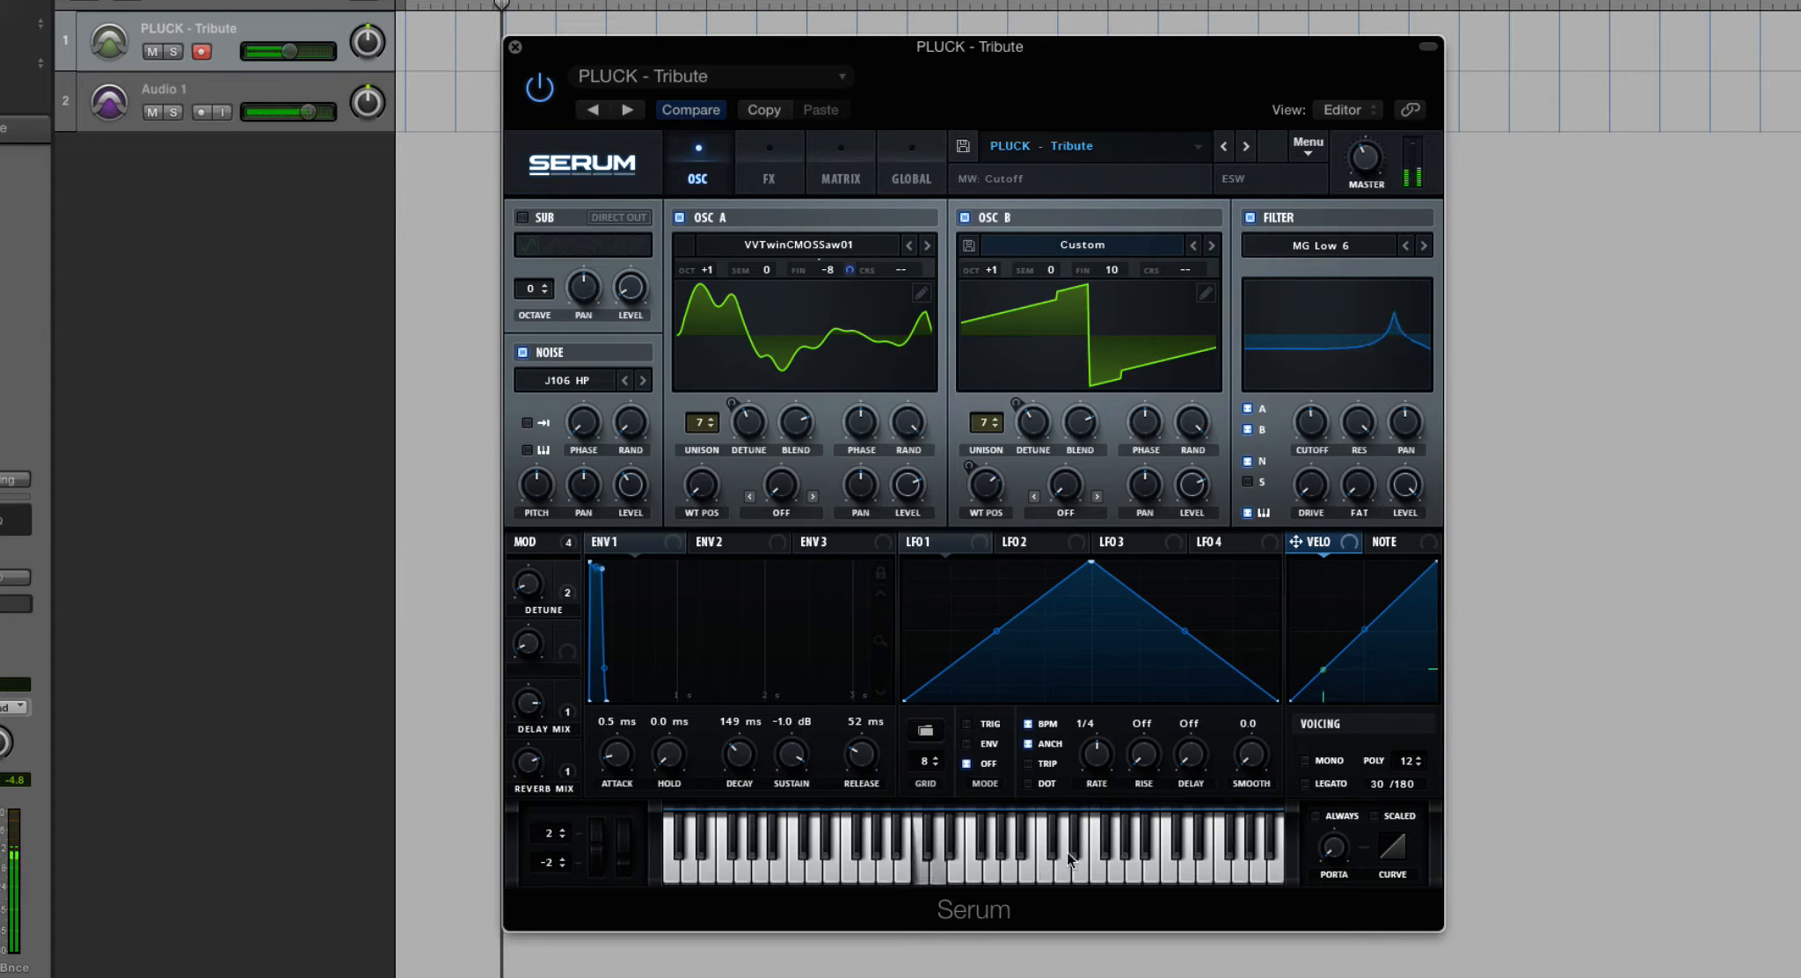
- Lower the MG Low 6 filter's resonance to minimum and sweep its cutoff down and back up
left_click_drag(1354, 433, 1355, 480)
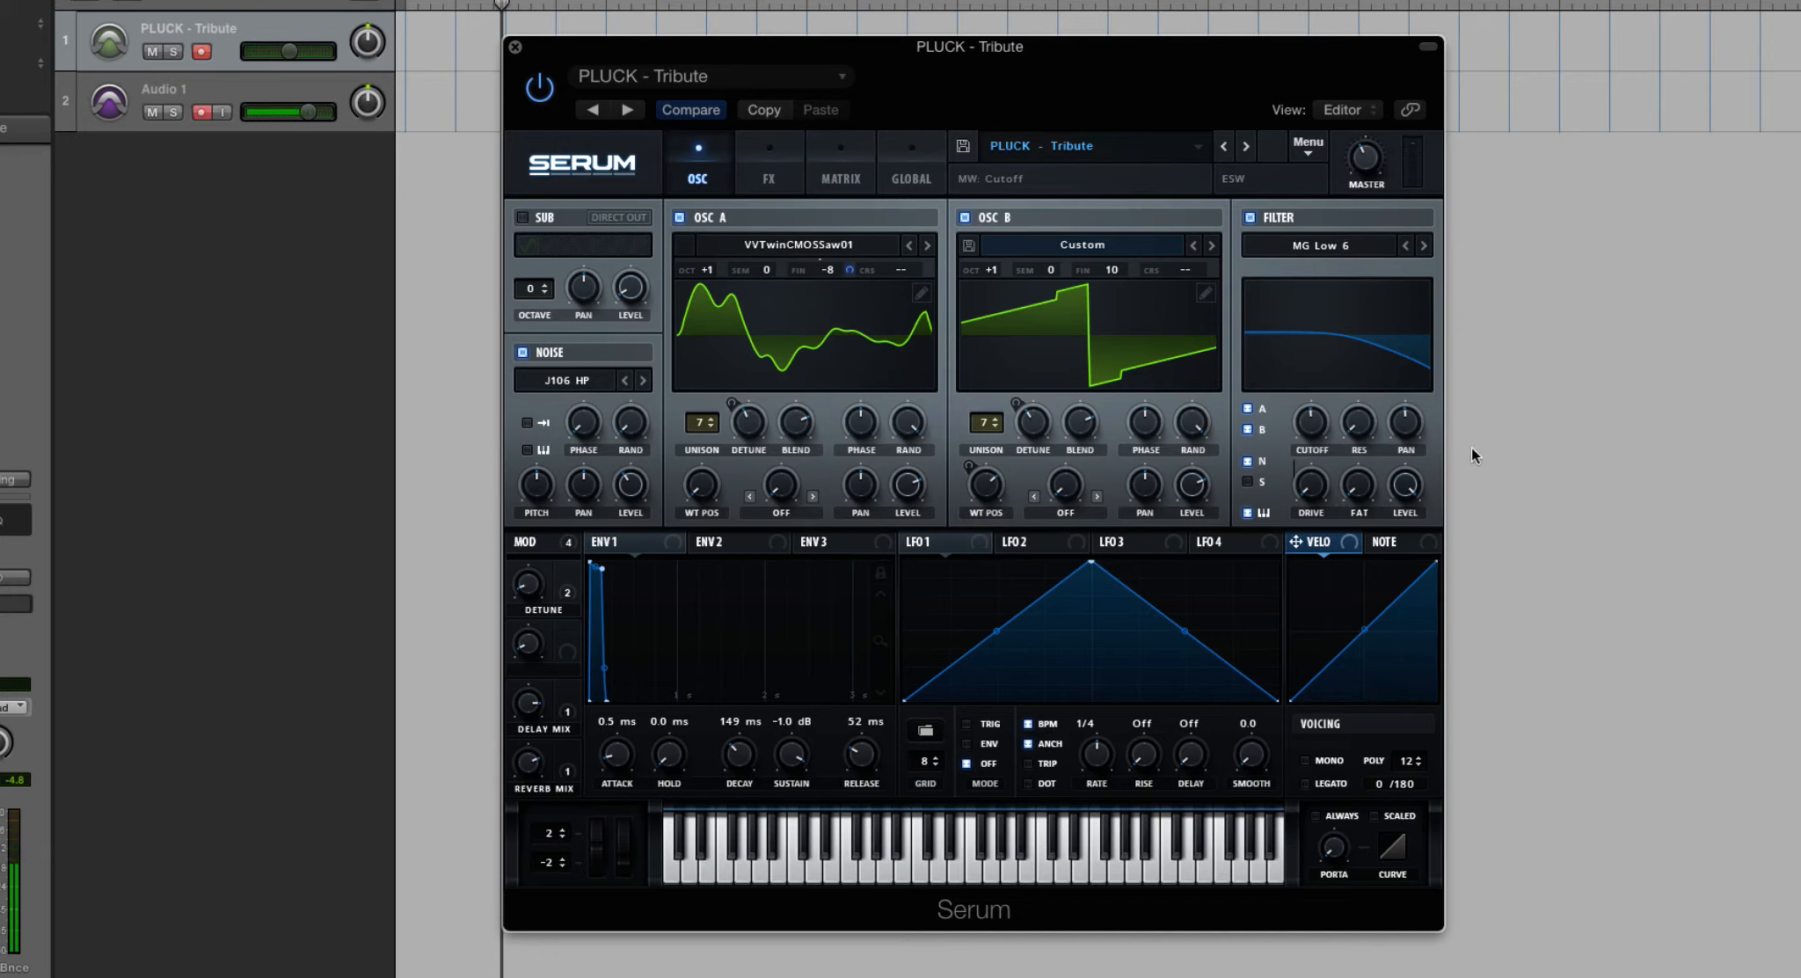
left_click_drag(1311, 422, 1301, 508)
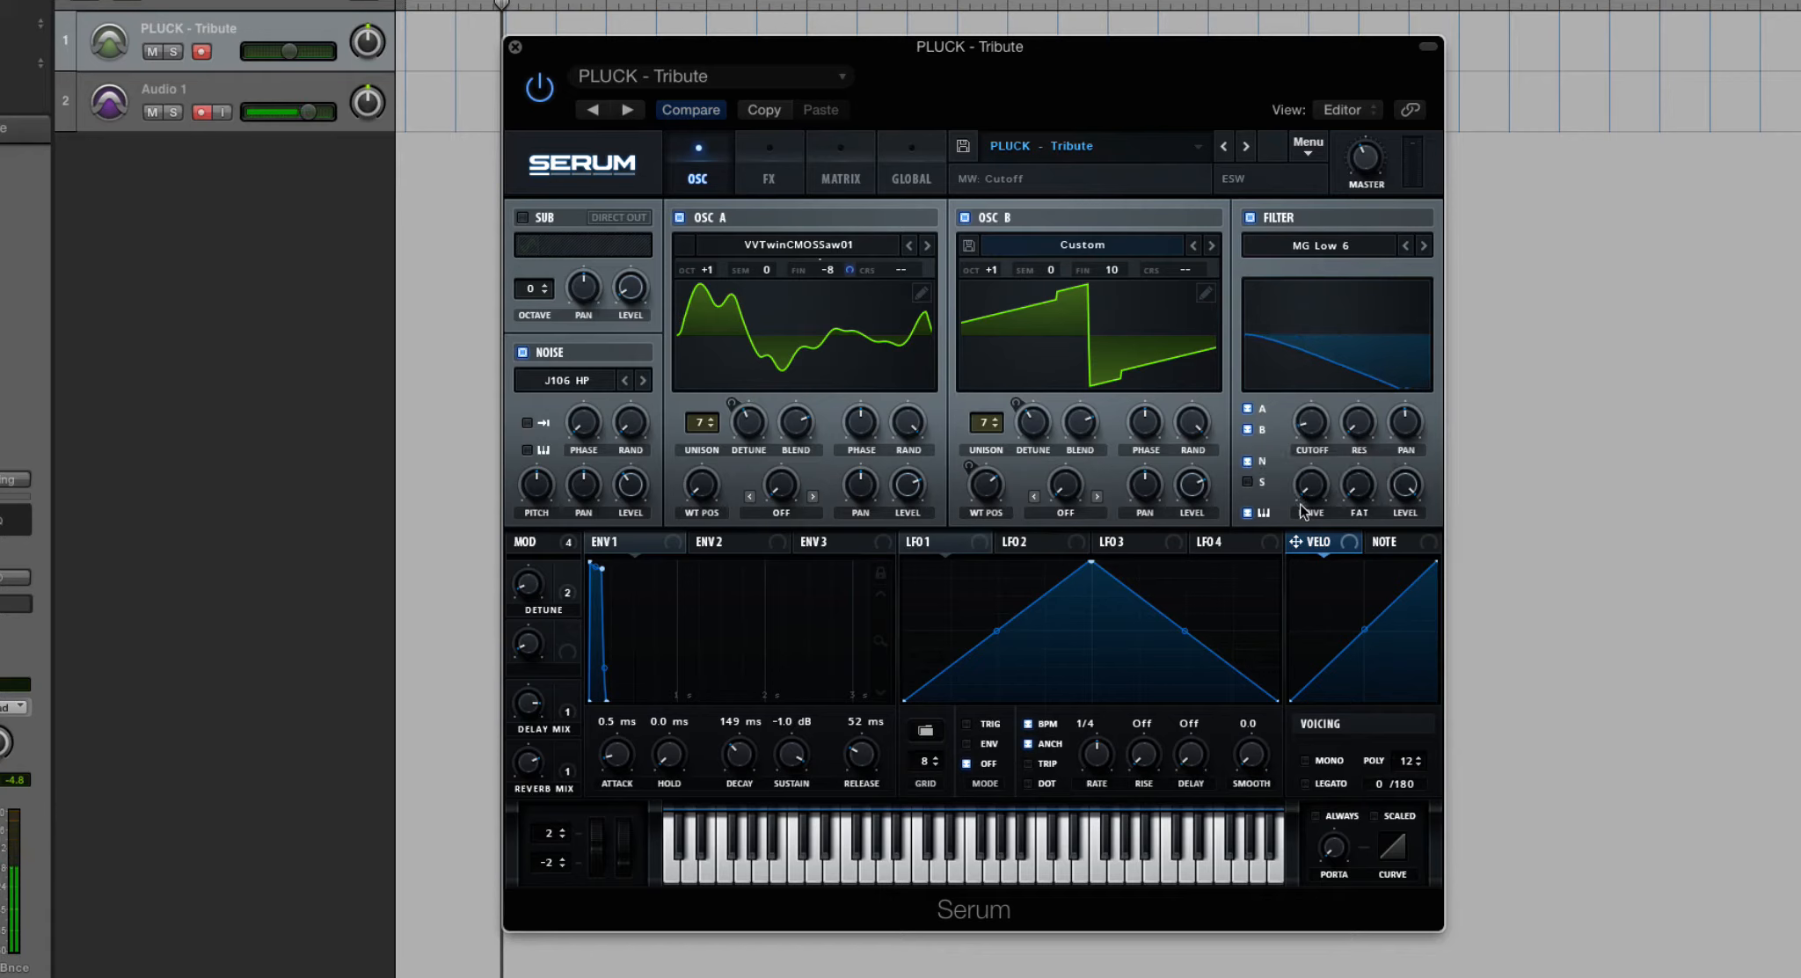
left_click_drag(1313, 425, 1314, 335)
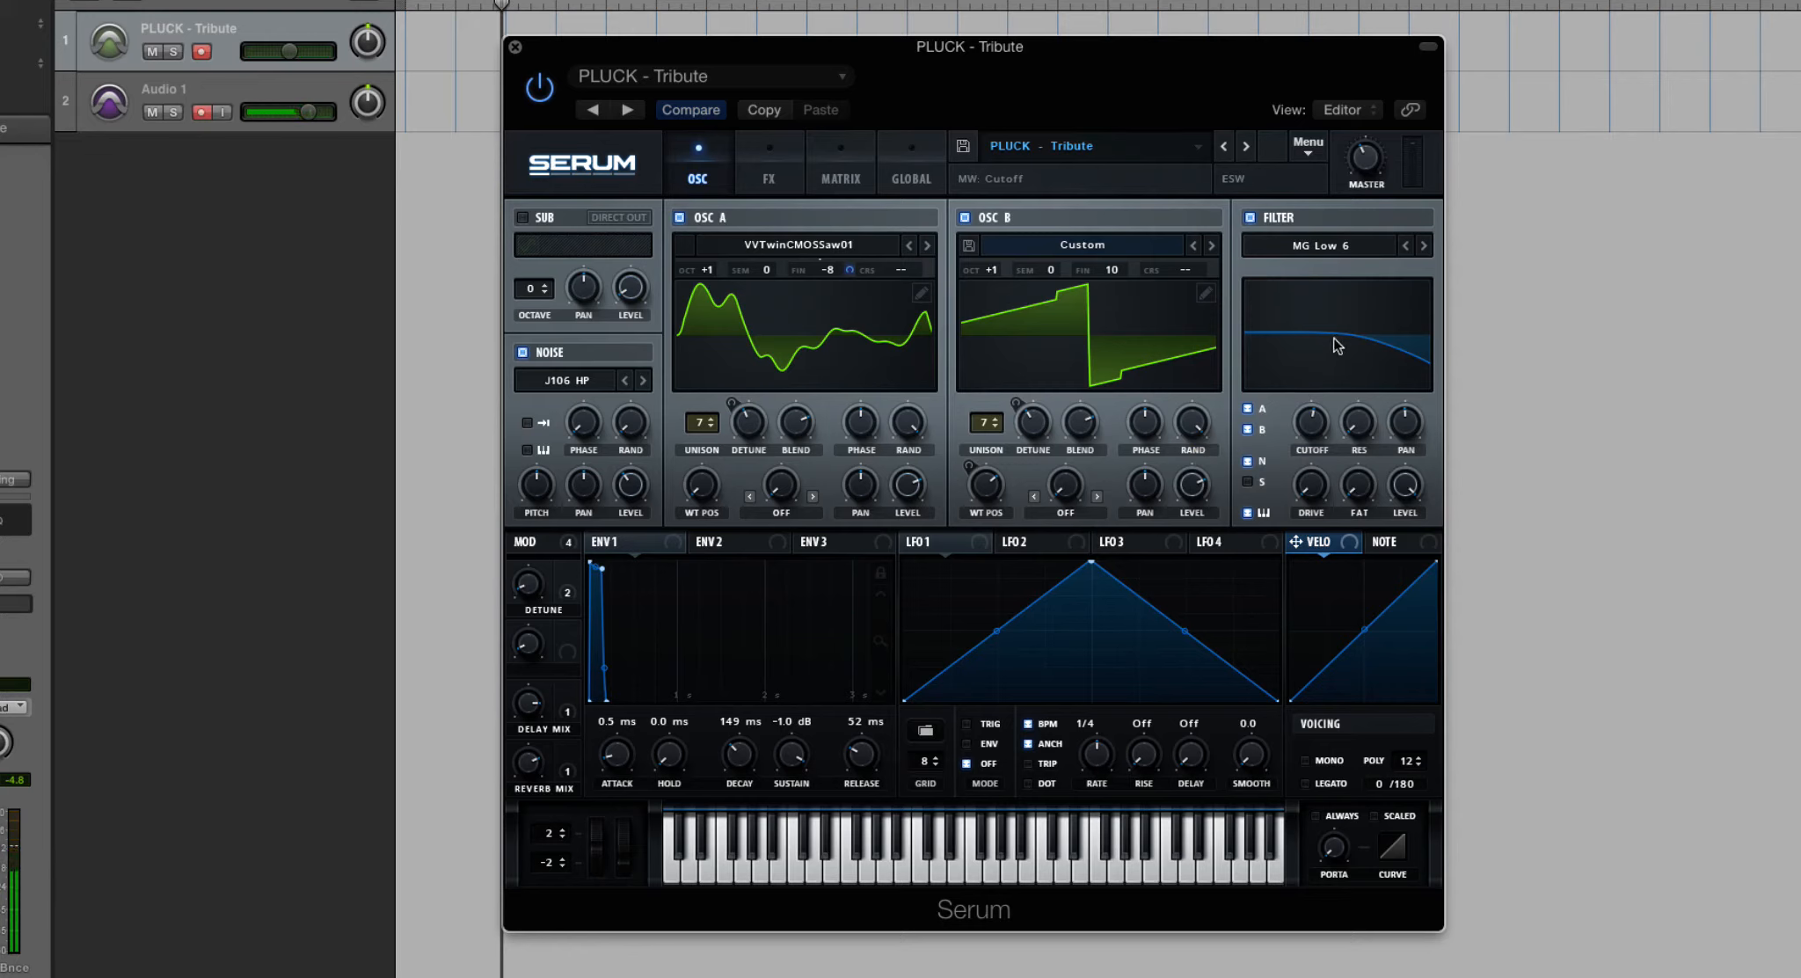
mouse_move(1327, 418)
left_mouse_down()
mouse_move(1306, 517)
mouse_move(1323, 387)
mouse_move(1323, 447)
left_mouse_up()
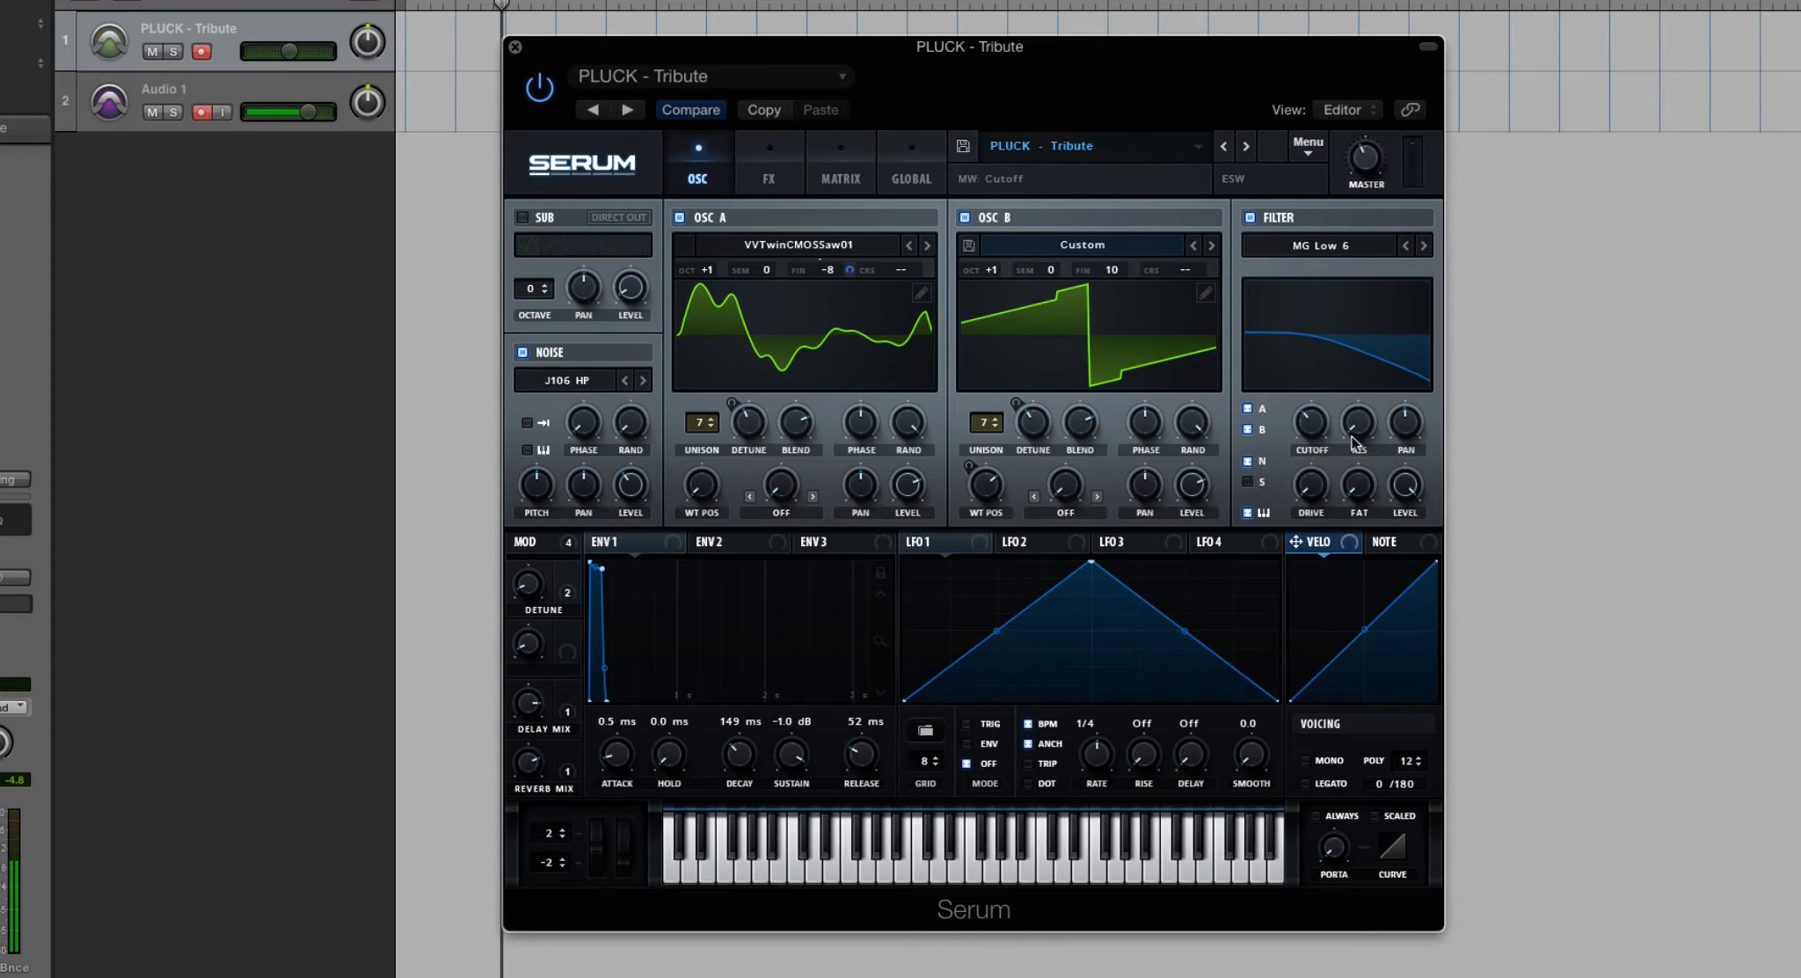
- Raise and lower the filter resonance, and vary the cutoff against it
left_click_drag(1355, 422, 1348, 283)
left_click_drag(1345, 439, 1343, 459)
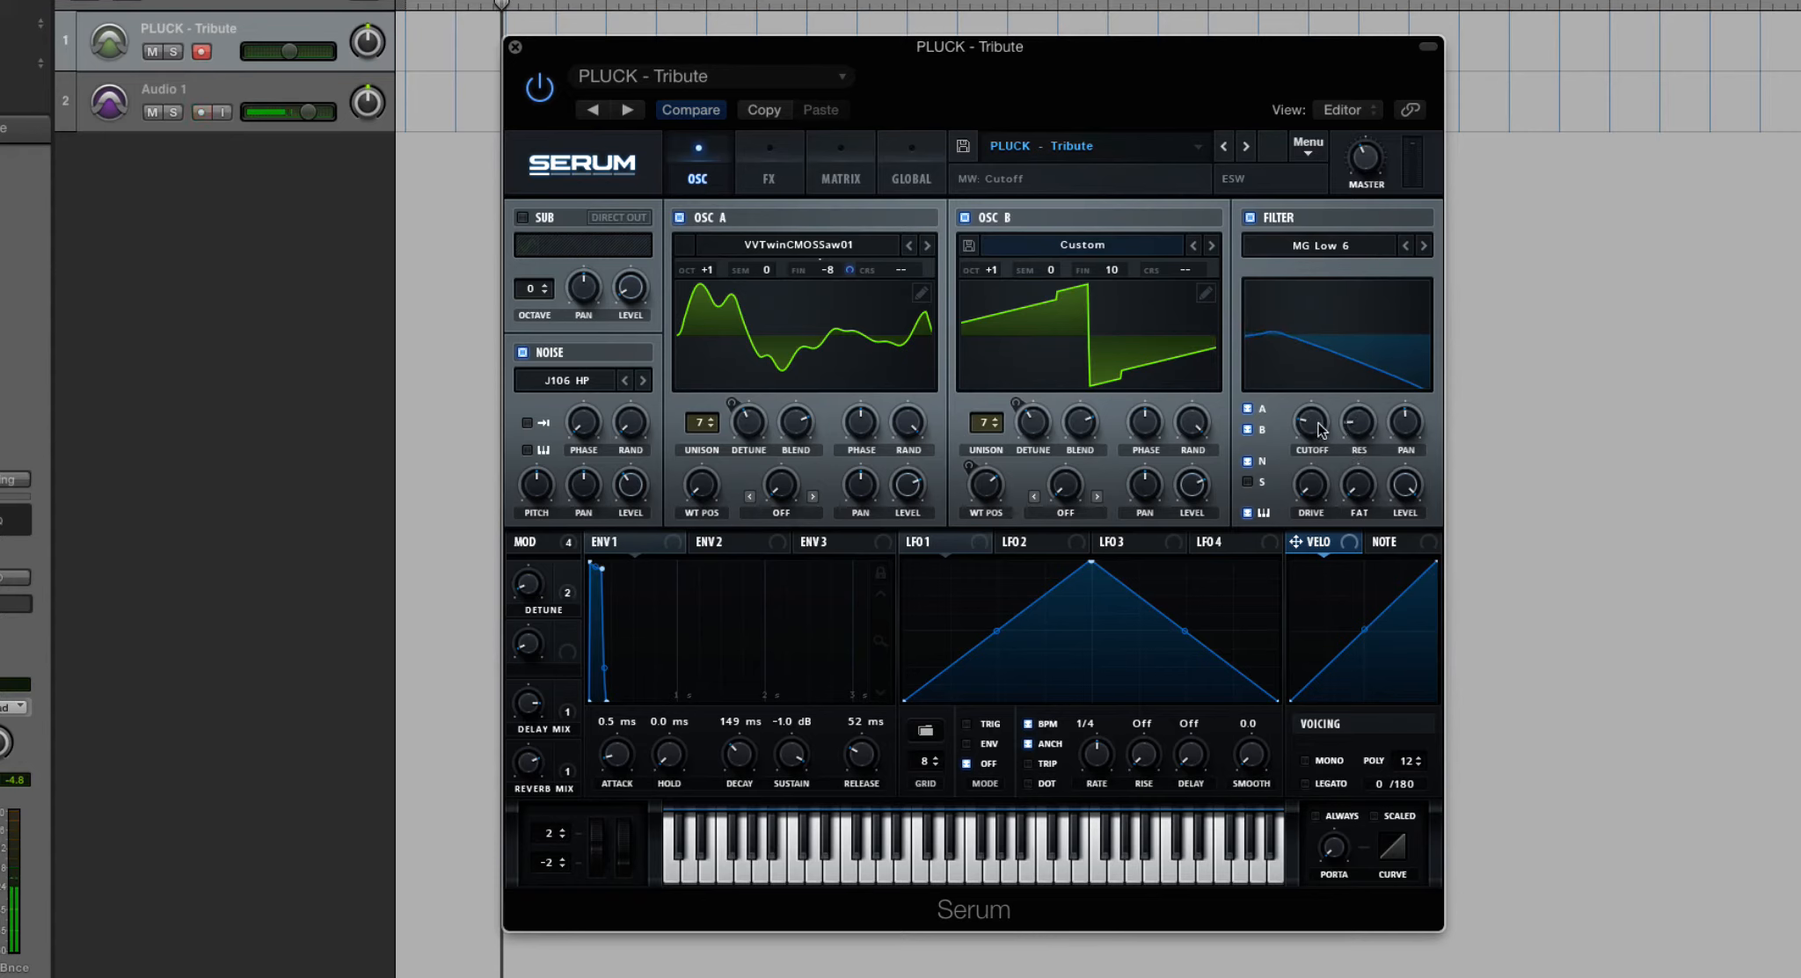
left_click_drag(1329, 431, 1356, 472)
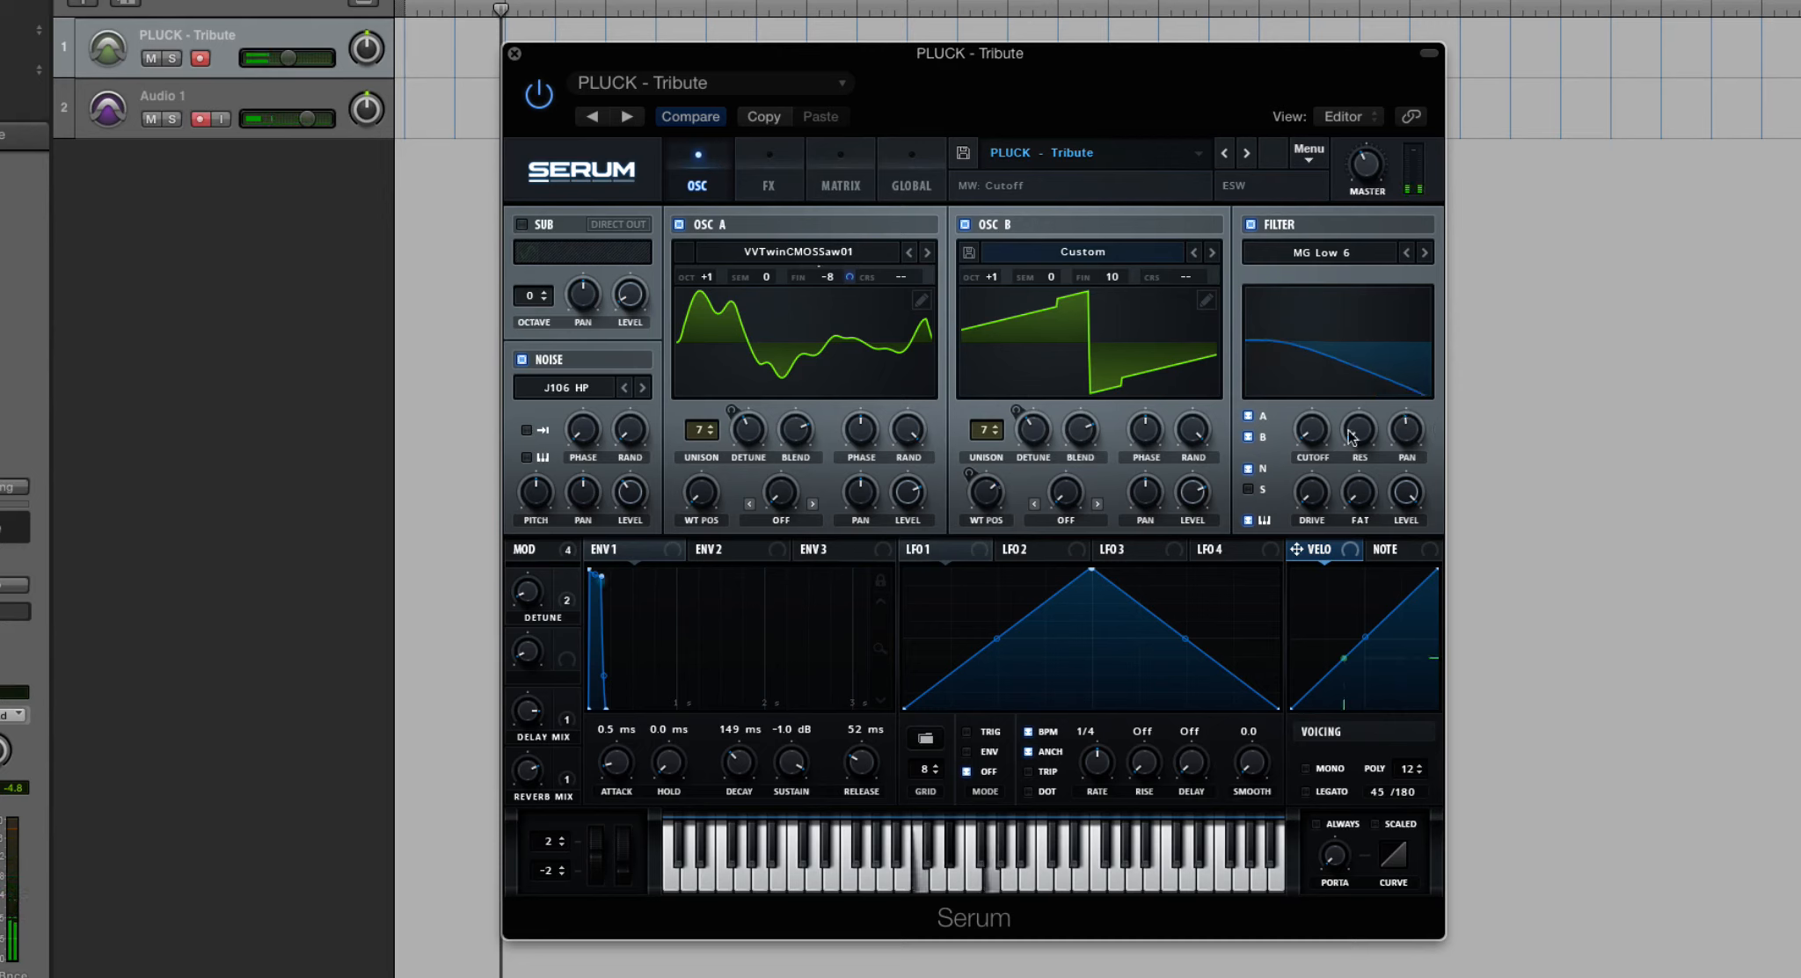
- Vary the filter's pan to shift its stereo cutoff offset, and adjust the cutoff
left_click_drag(1406, 430, 1413, 576)
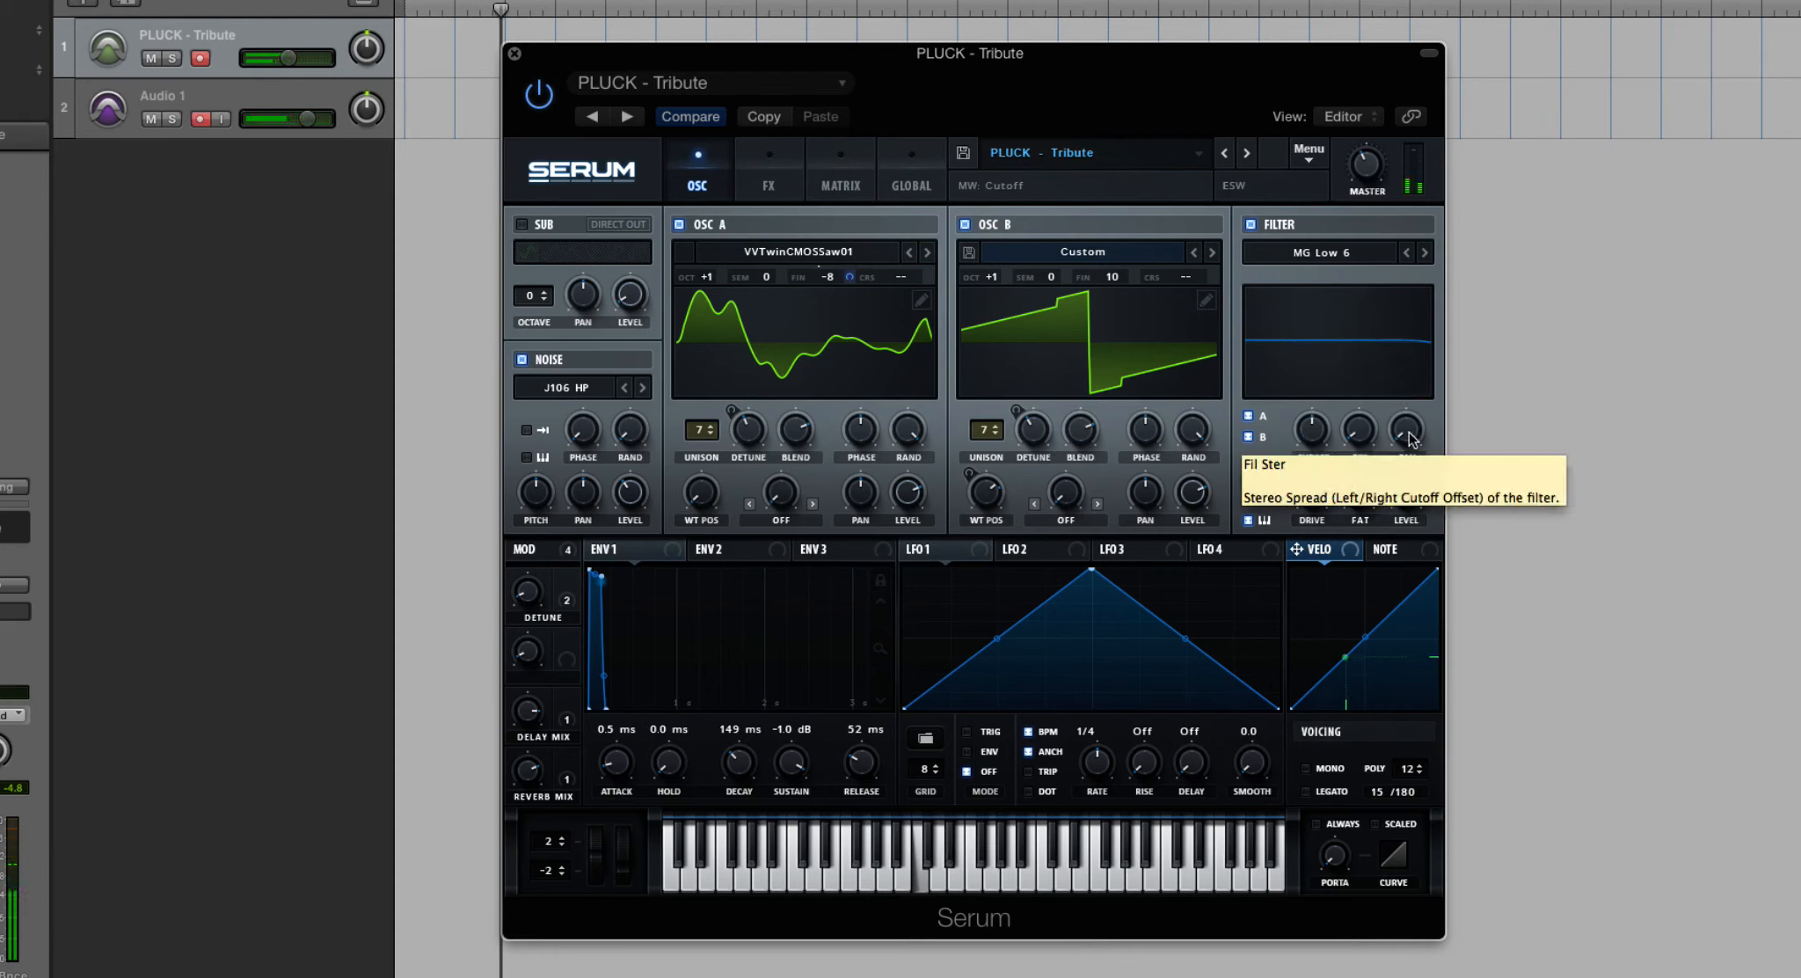
left_click_drag(1410, 437, 1403, 136)
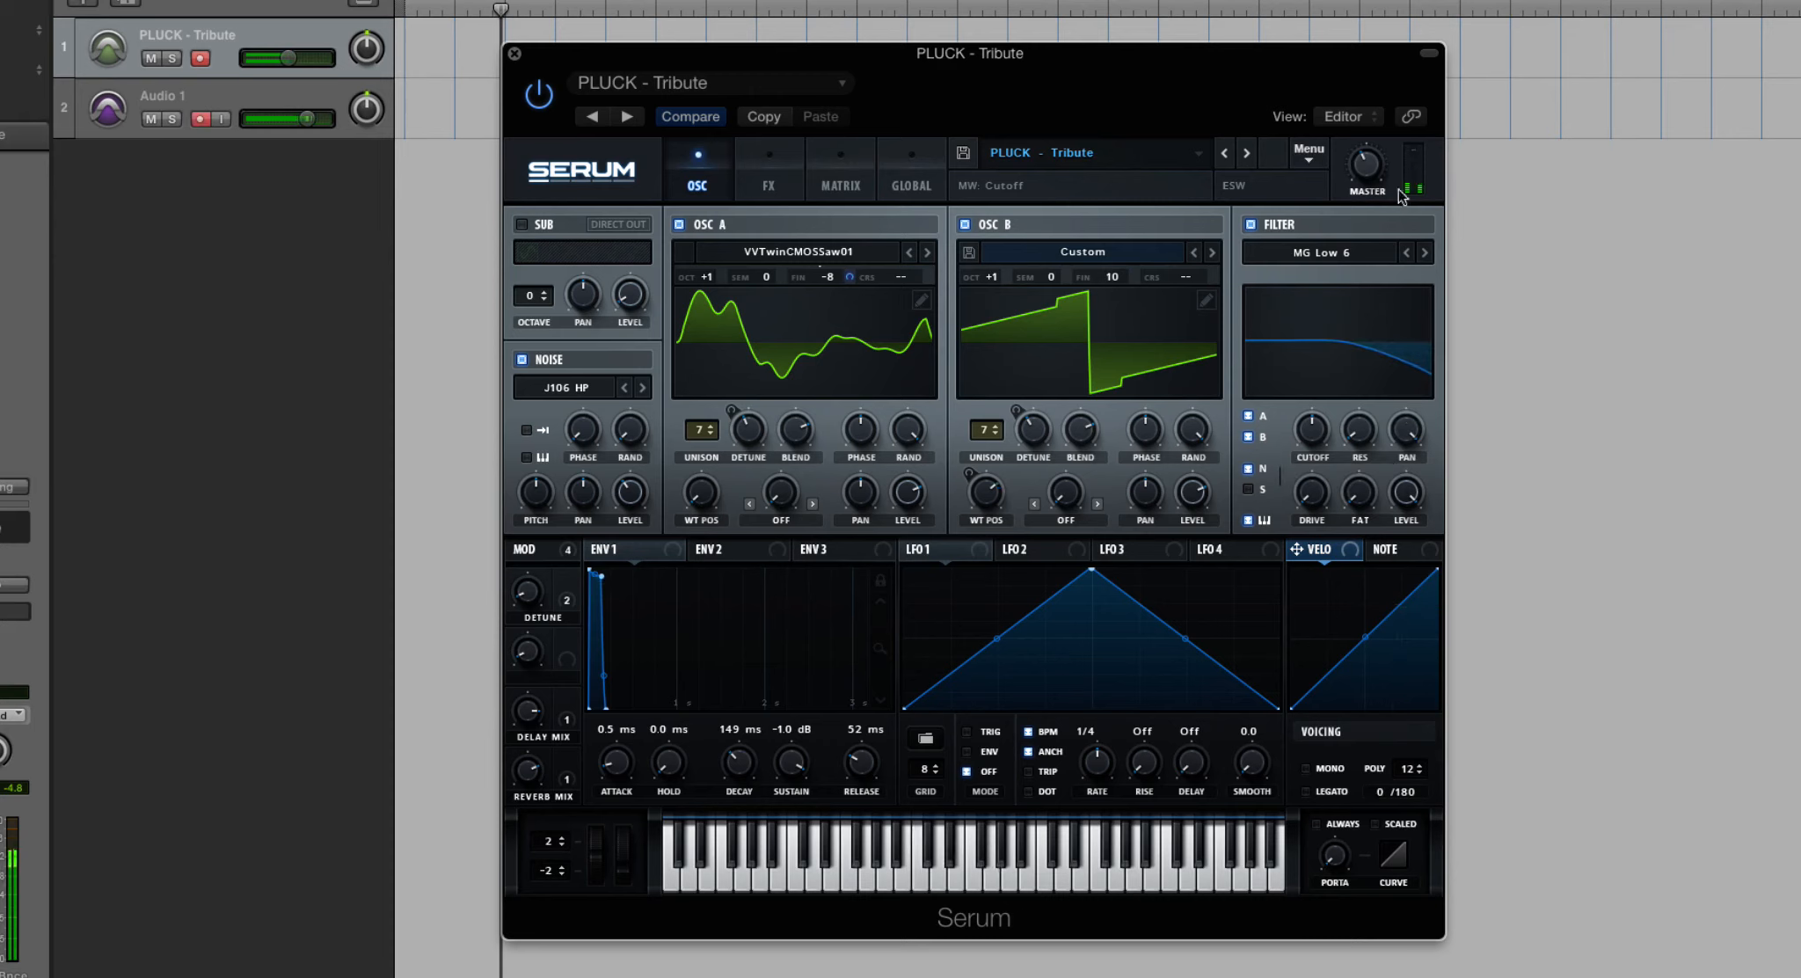
left_click_drag(1413, 485, 1411, 516)
left_click_drag(1407, 441, 1405, 457)
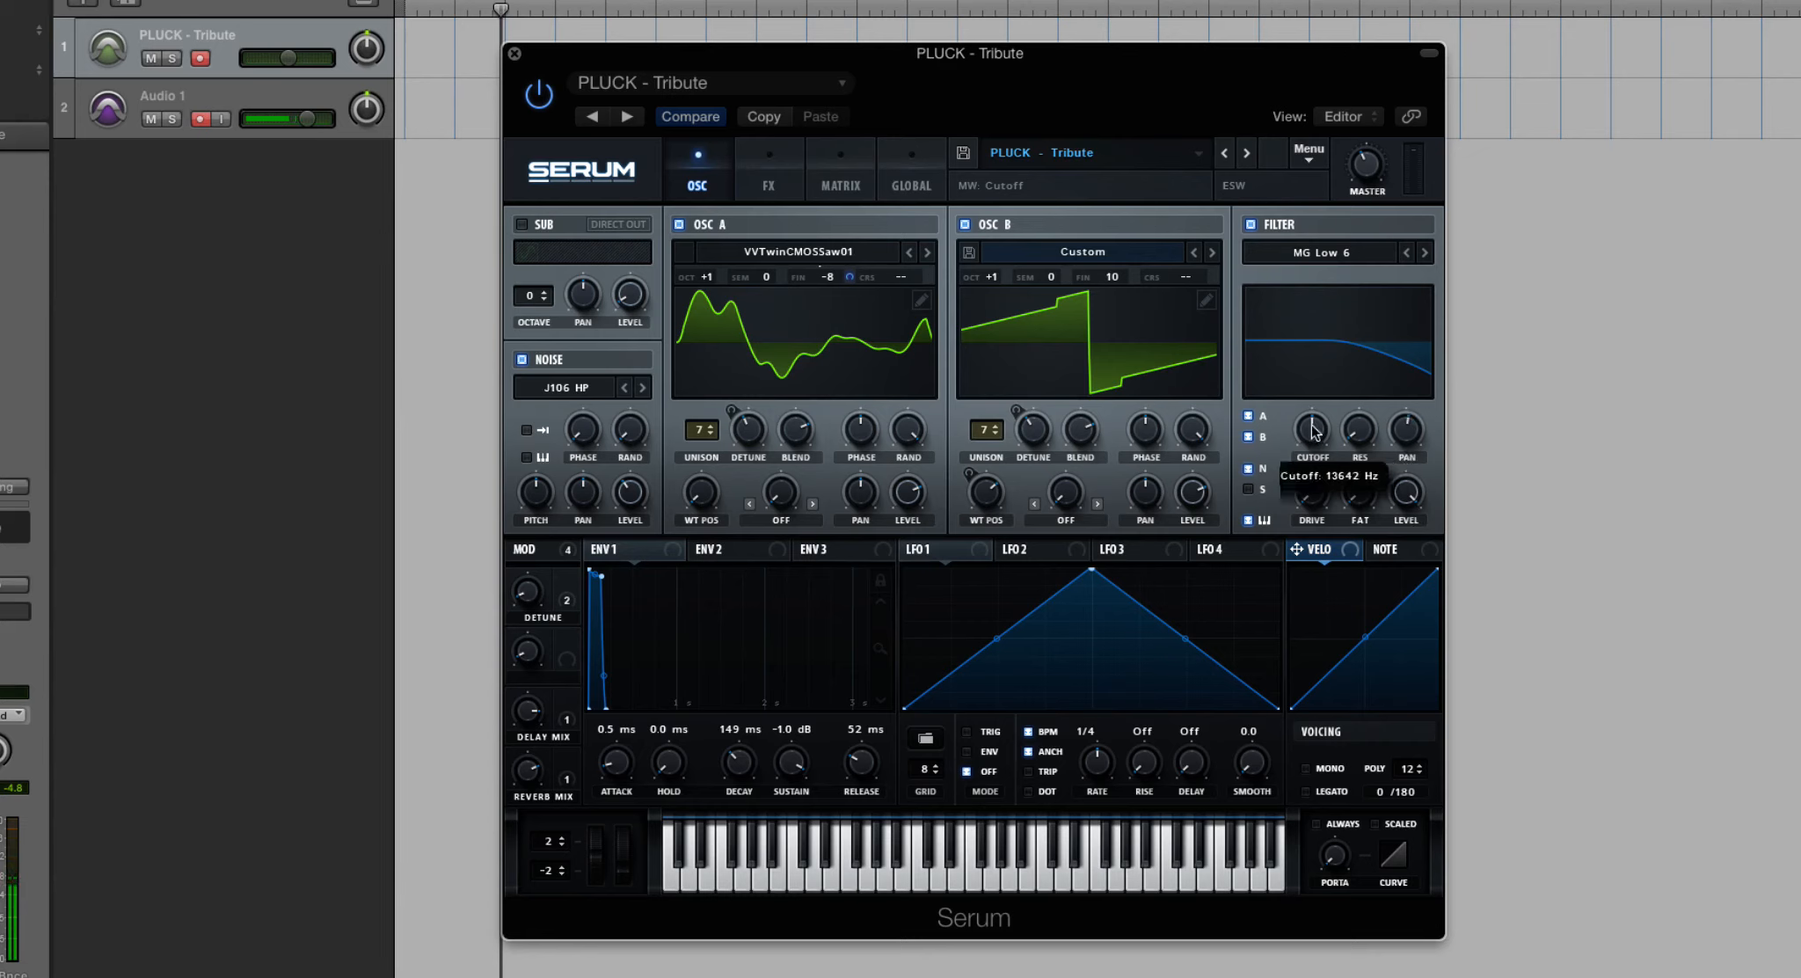
left_click_drag(1312, 426, 1313, 429)
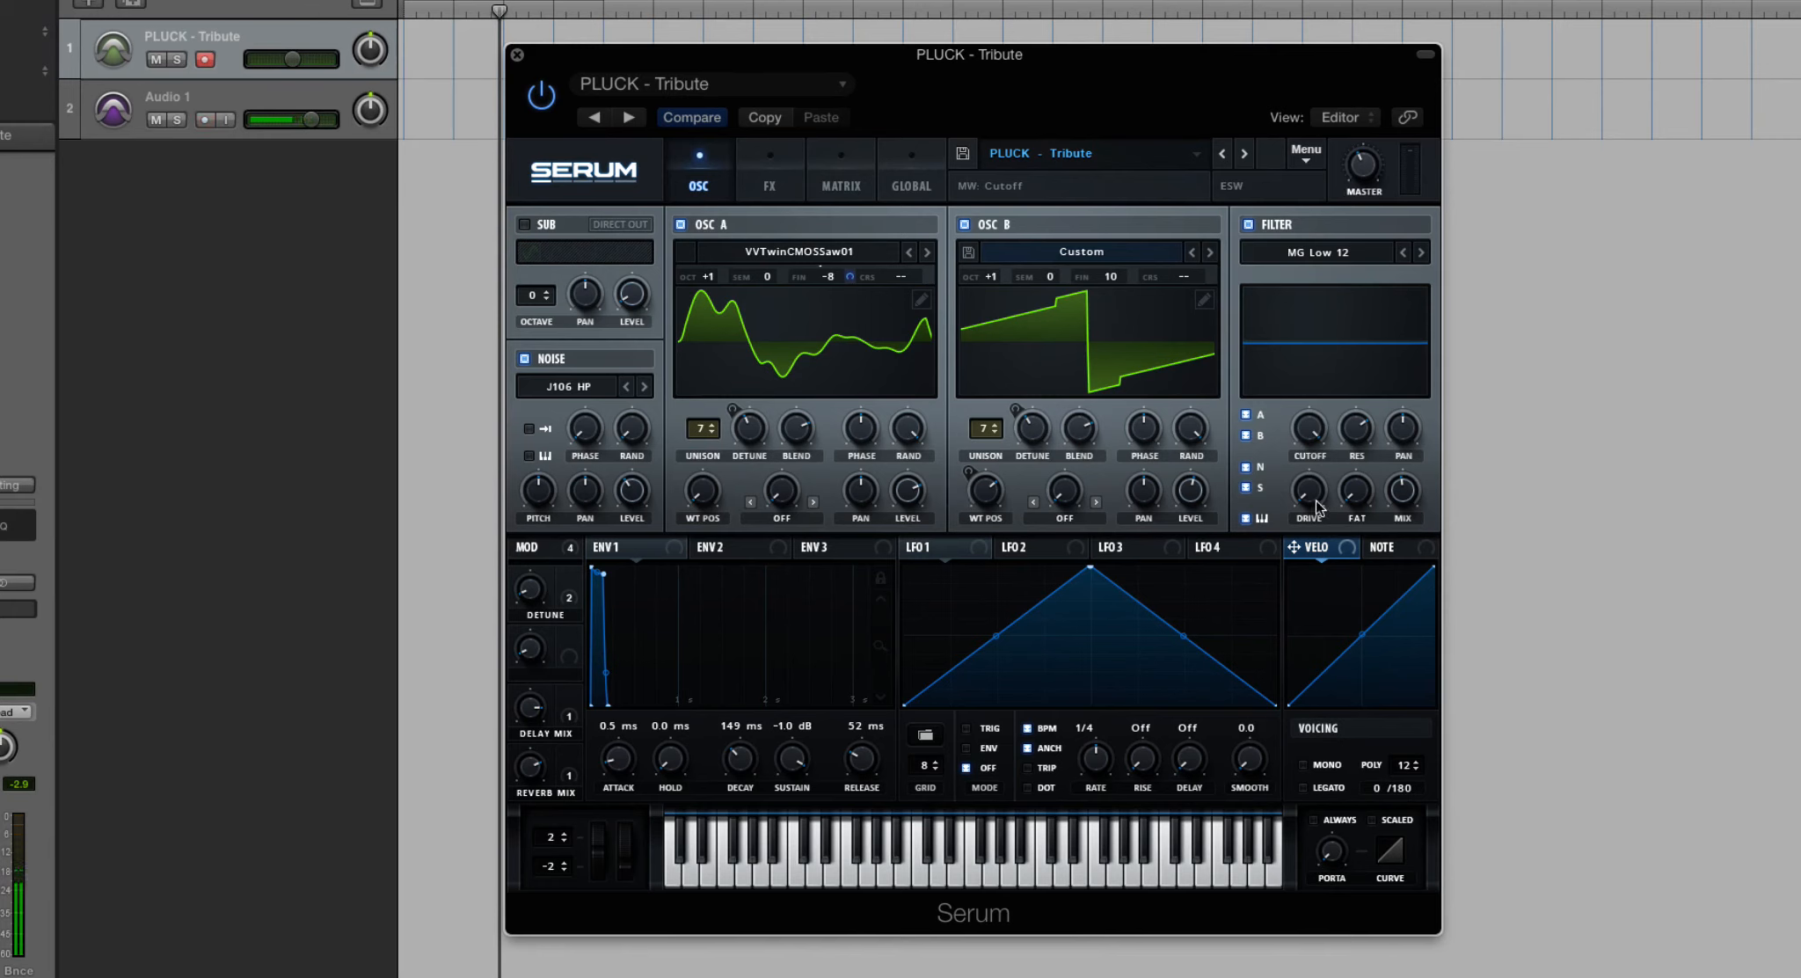
- Raise the drive on the MG Low 12 filter and bring Fat up to 10%
mouse_move(1313, 504)
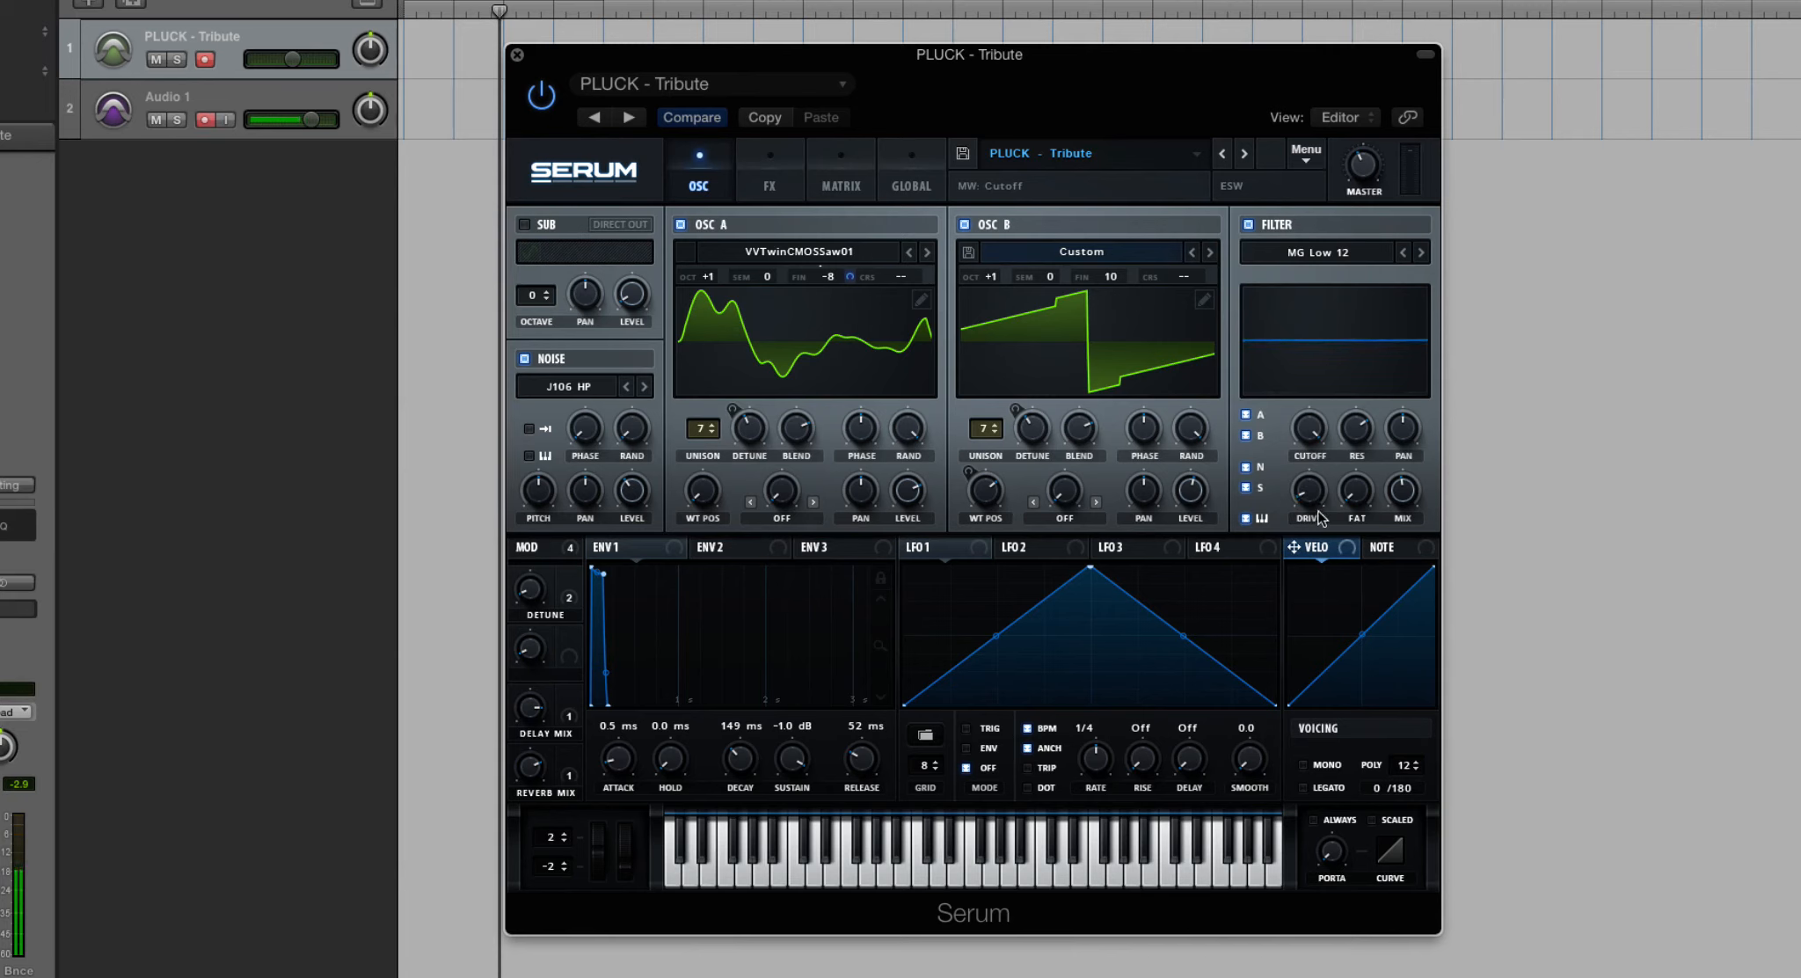
left_click_drag(1313, 497, 1311, 476)
left_click_drag(1311, 498, 1359, 469)
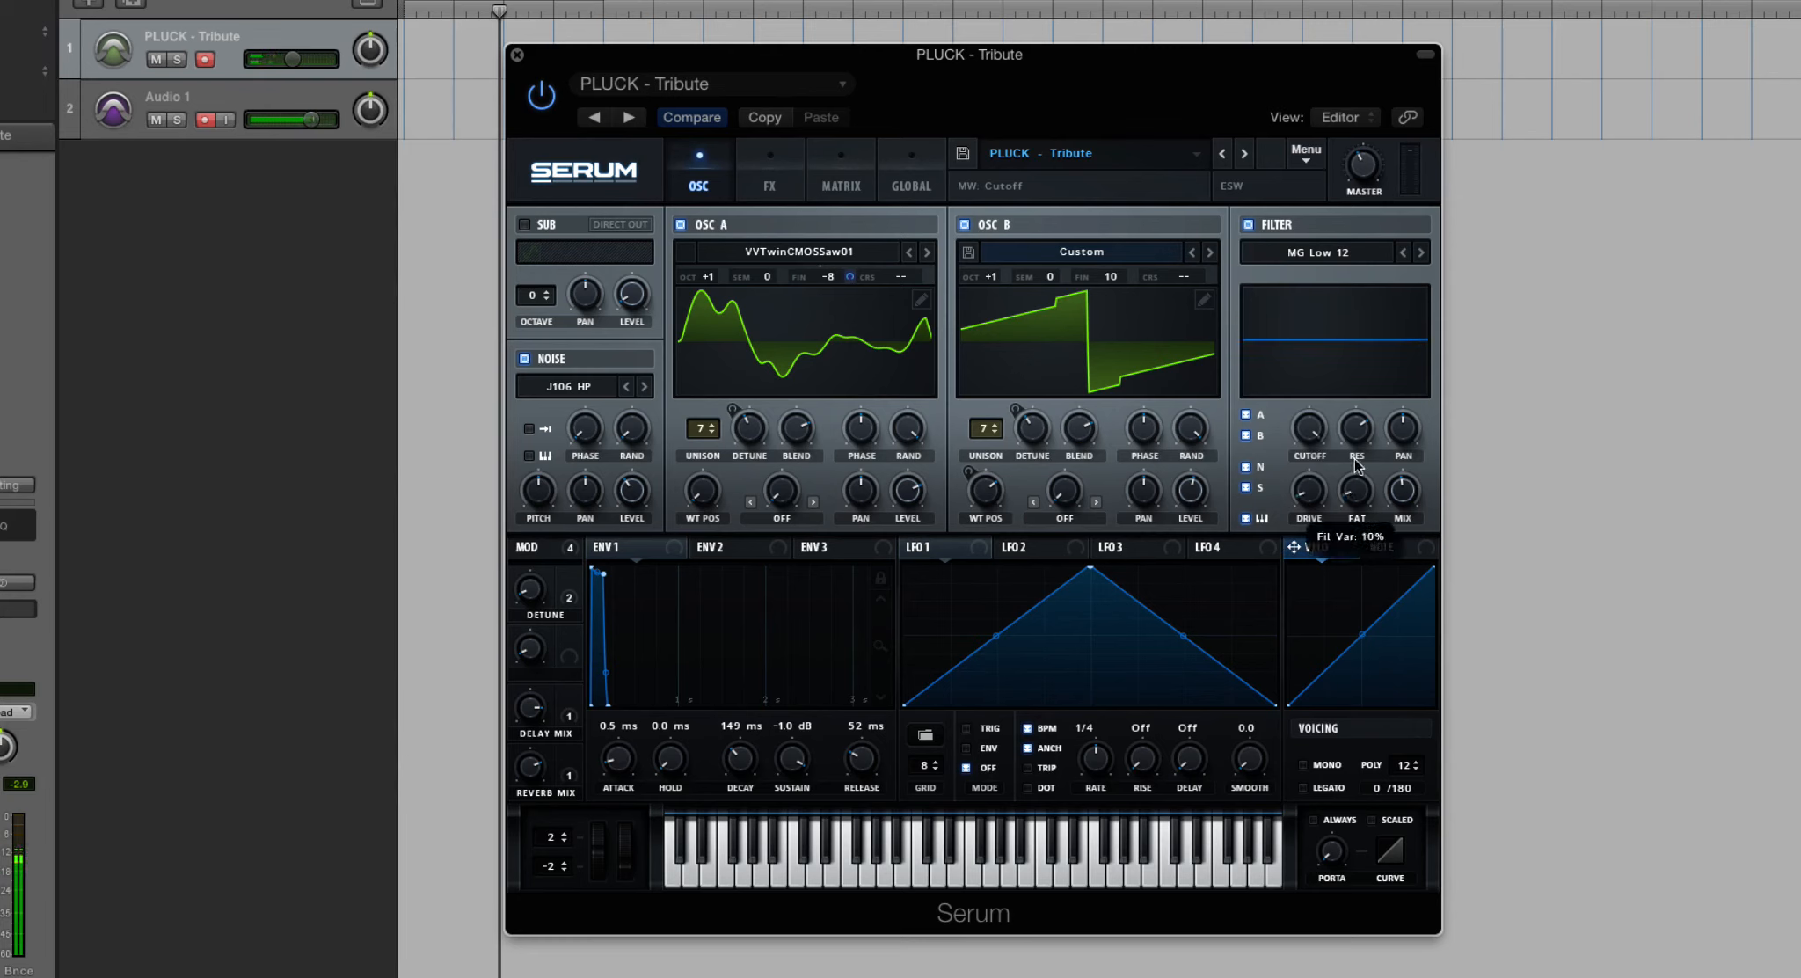
- Sweep the filter's Fat amount up and back down to minimum, and adjust the Mix
left_click_drag(1352, 306, 1352, 235)
left_click_drag(1362, 497, 1388, 752)
left_click_drag(1404, 495, 1404, 490)
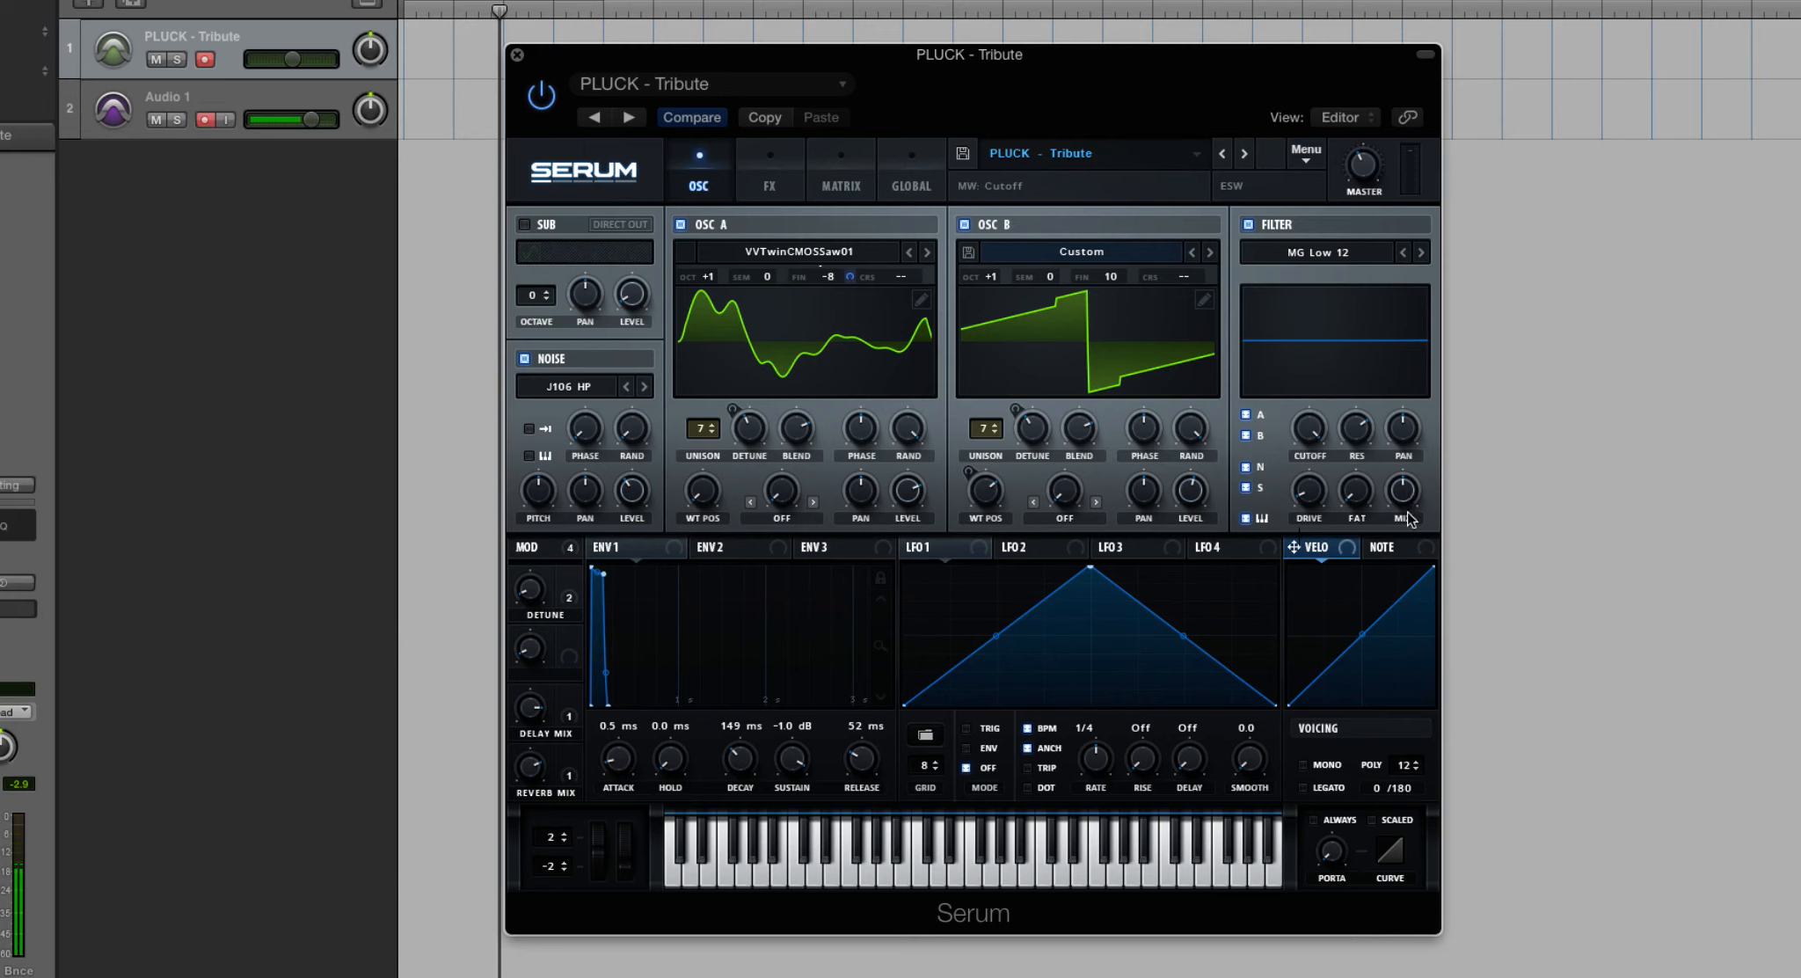
- Adjust the main filter's mix, and enable the Filter module in the effects rack
left_click(1403, 519)
left_click_drag(1403, 492, 1390, 532)
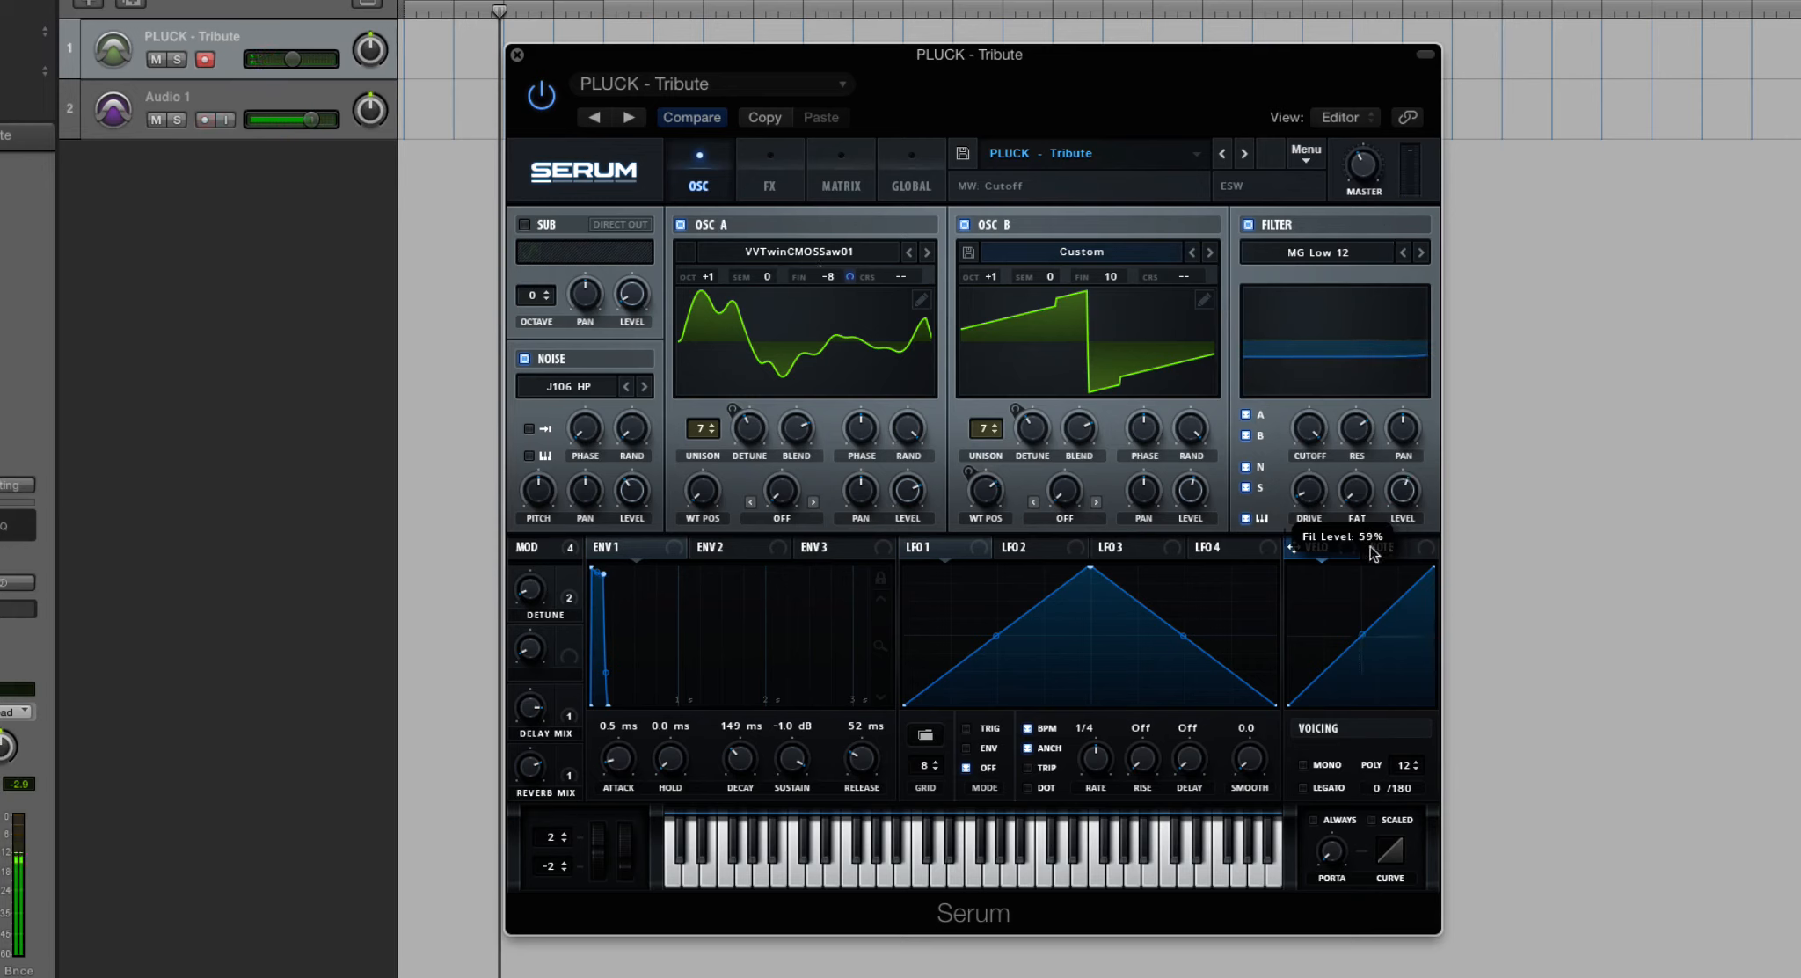
left_click(777, 181)
left_click(527, 513)
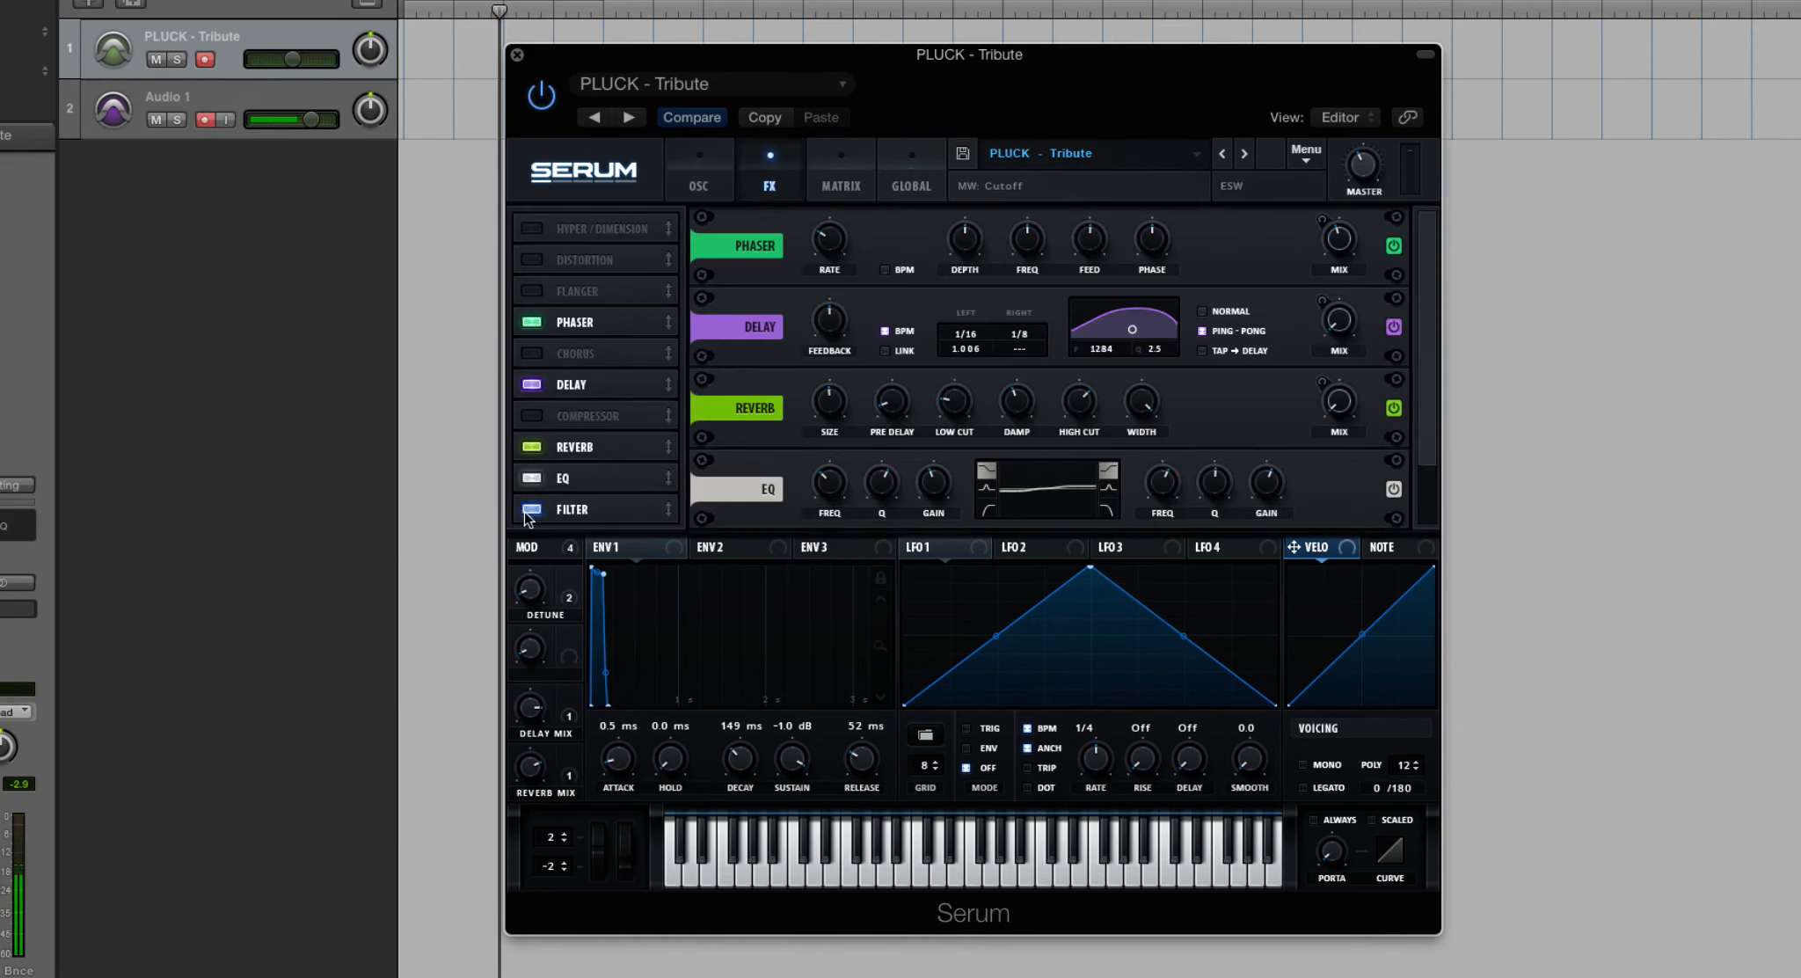
scroll(707, 491, "down", 1)
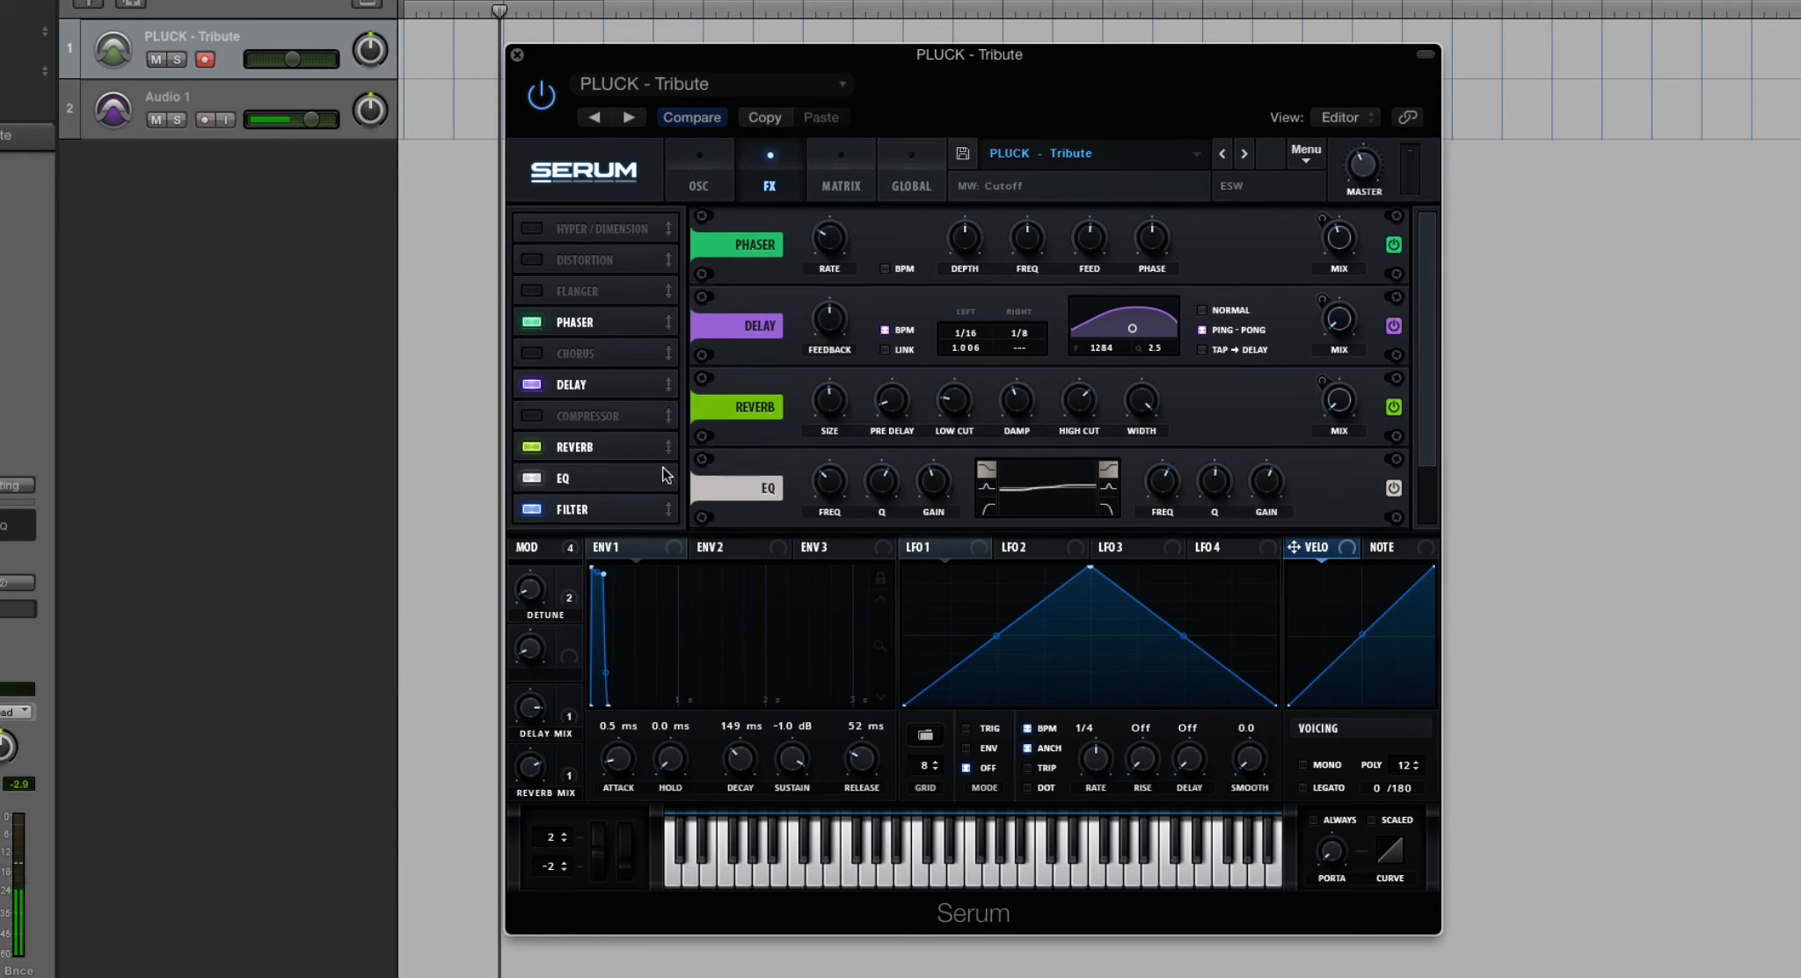
scroll(1421, 336, "down", 3)
- Set the effects-rack filter's type to Formant-II
left_click(858, 490)
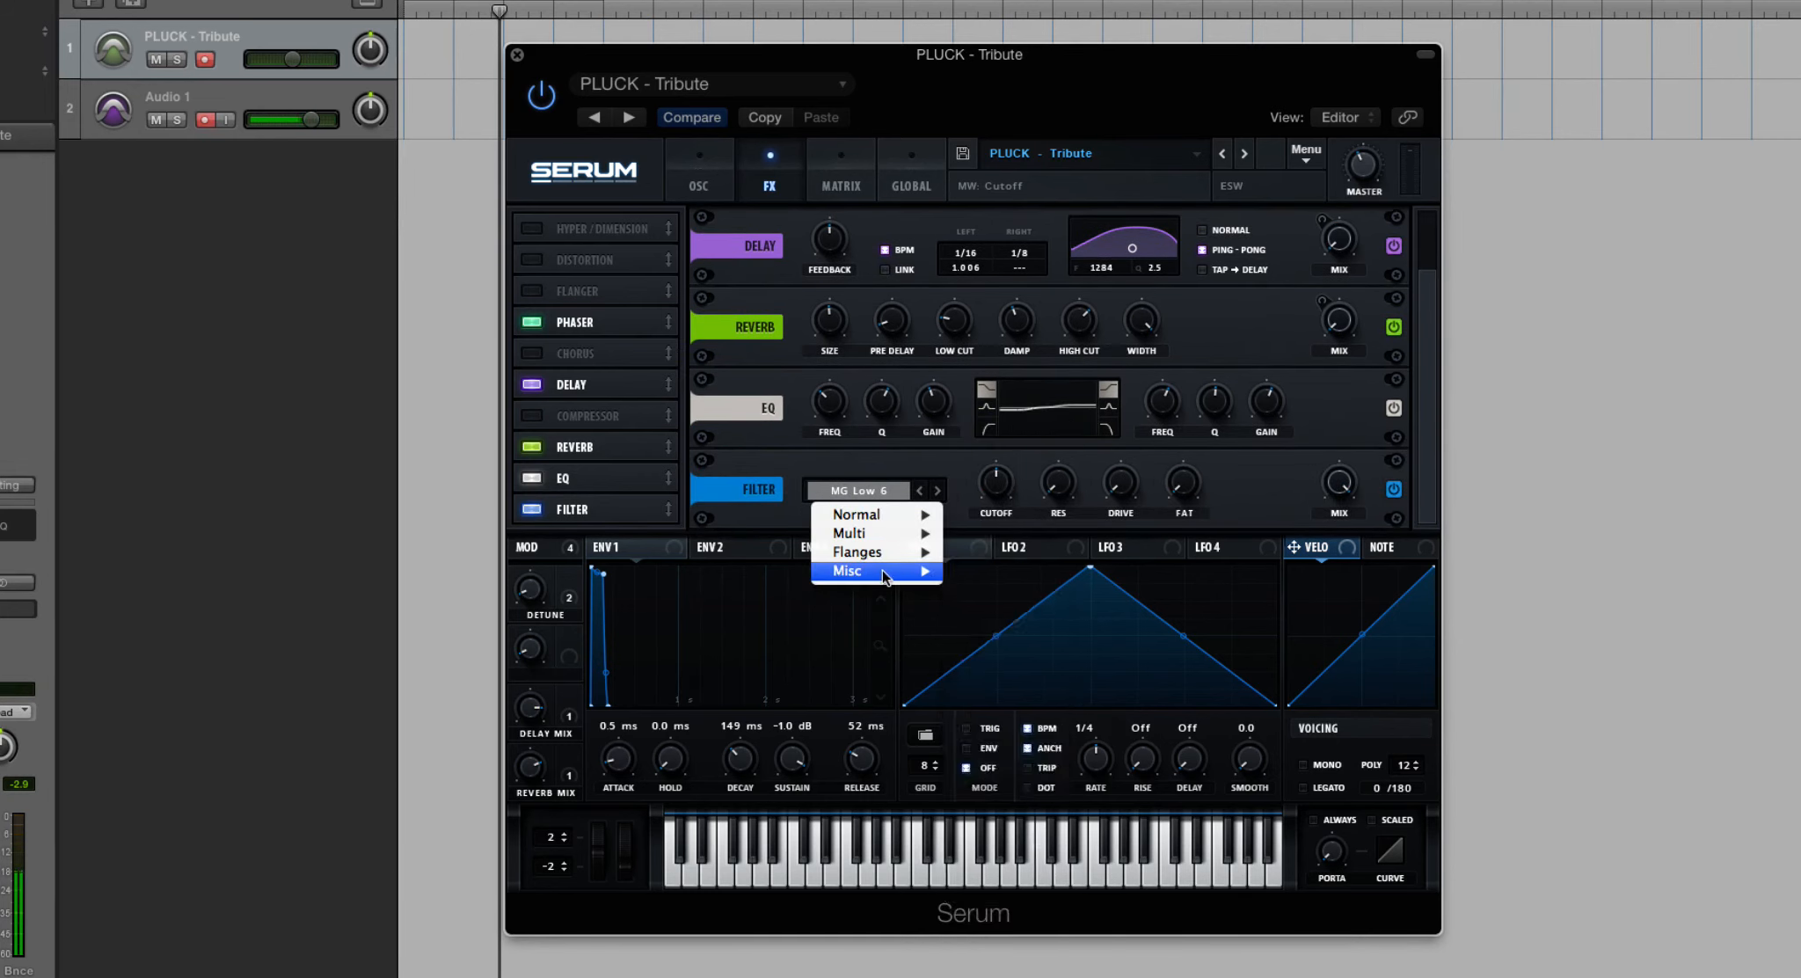
mouse_move(882, 569)
mouse_move(877, 519)
left_click(1012, 475)
left_click(855, 492)
mouse_move(889, 580)
left_click(1029, 862)
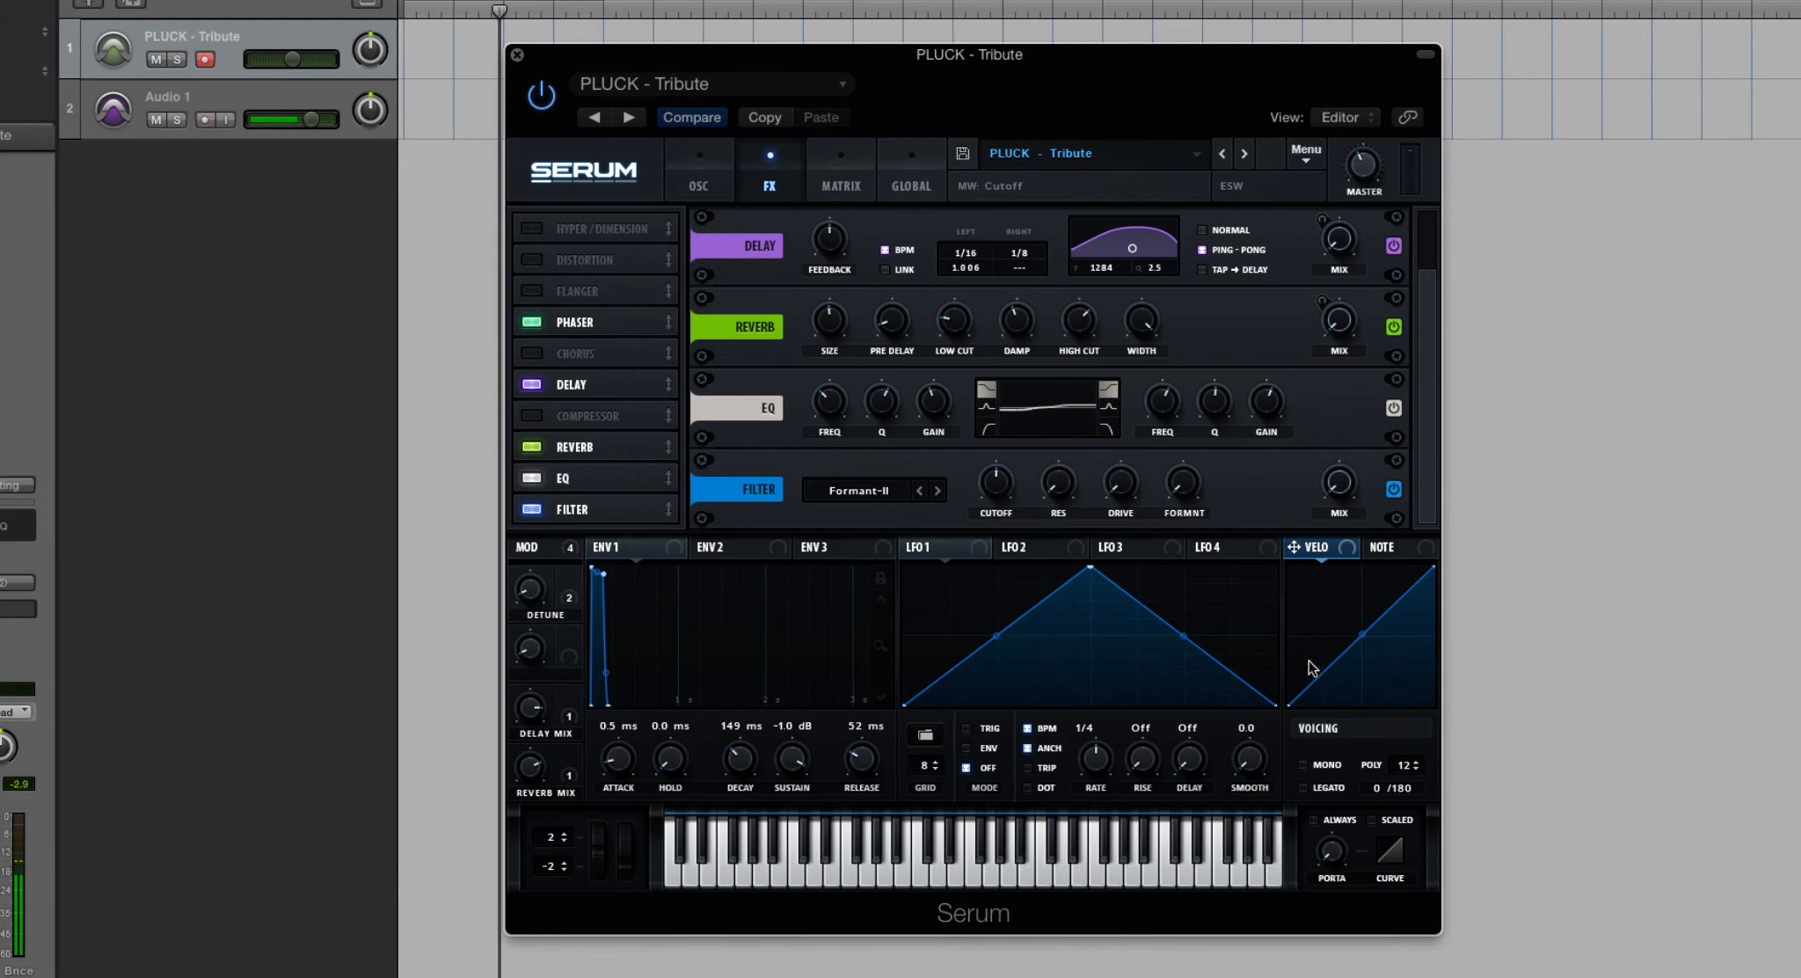
- Bypass and re-enable the effects filter to compare the sound, and set its wet mix to 86%
left_click(702, 176)
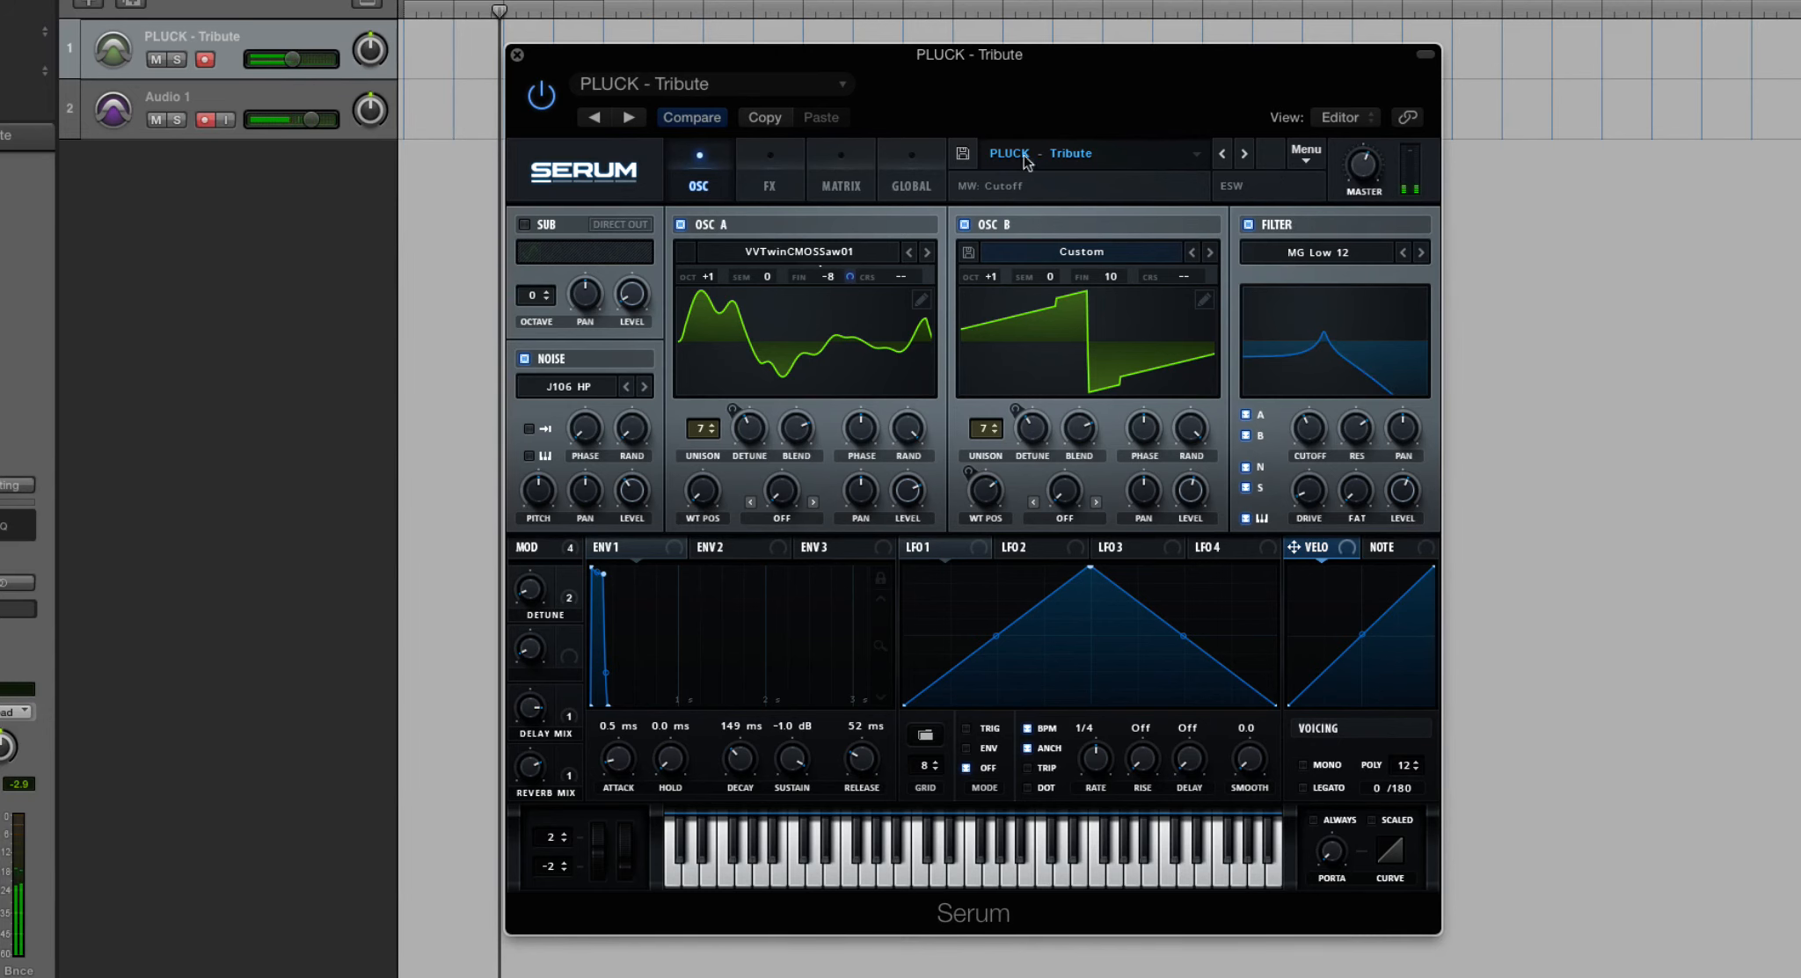
left_click(775, 158)
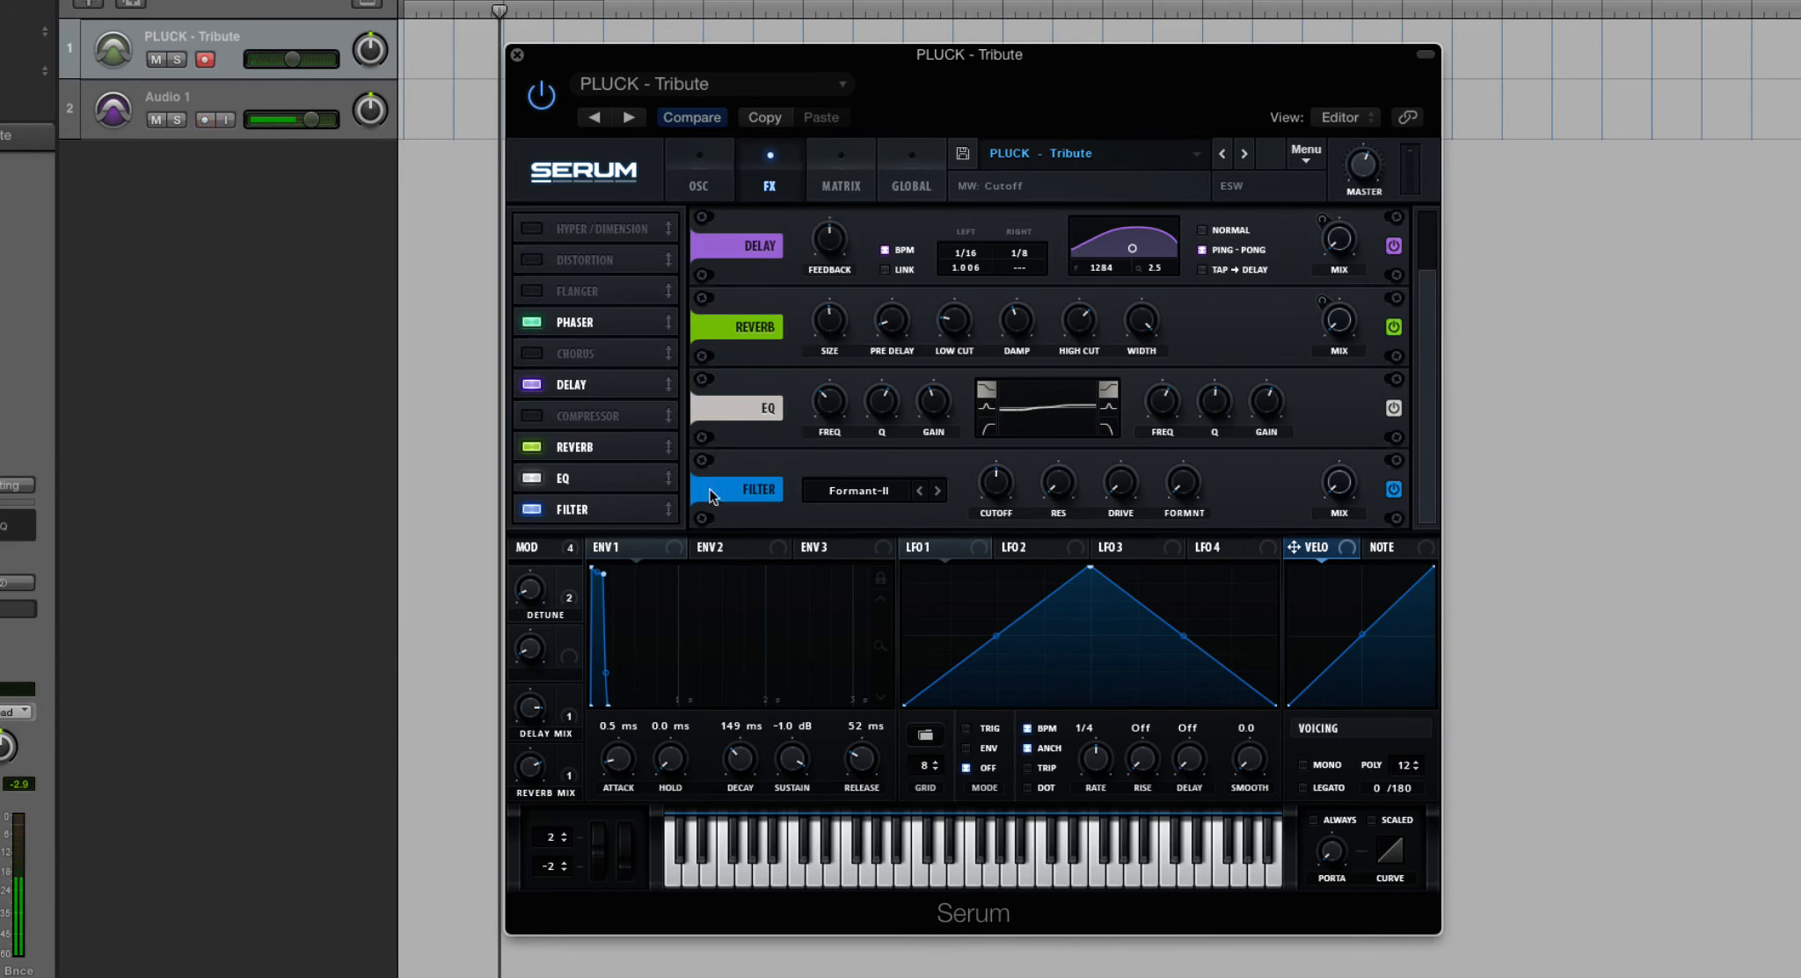
left_click(531, 510)
left_click(531, 510)
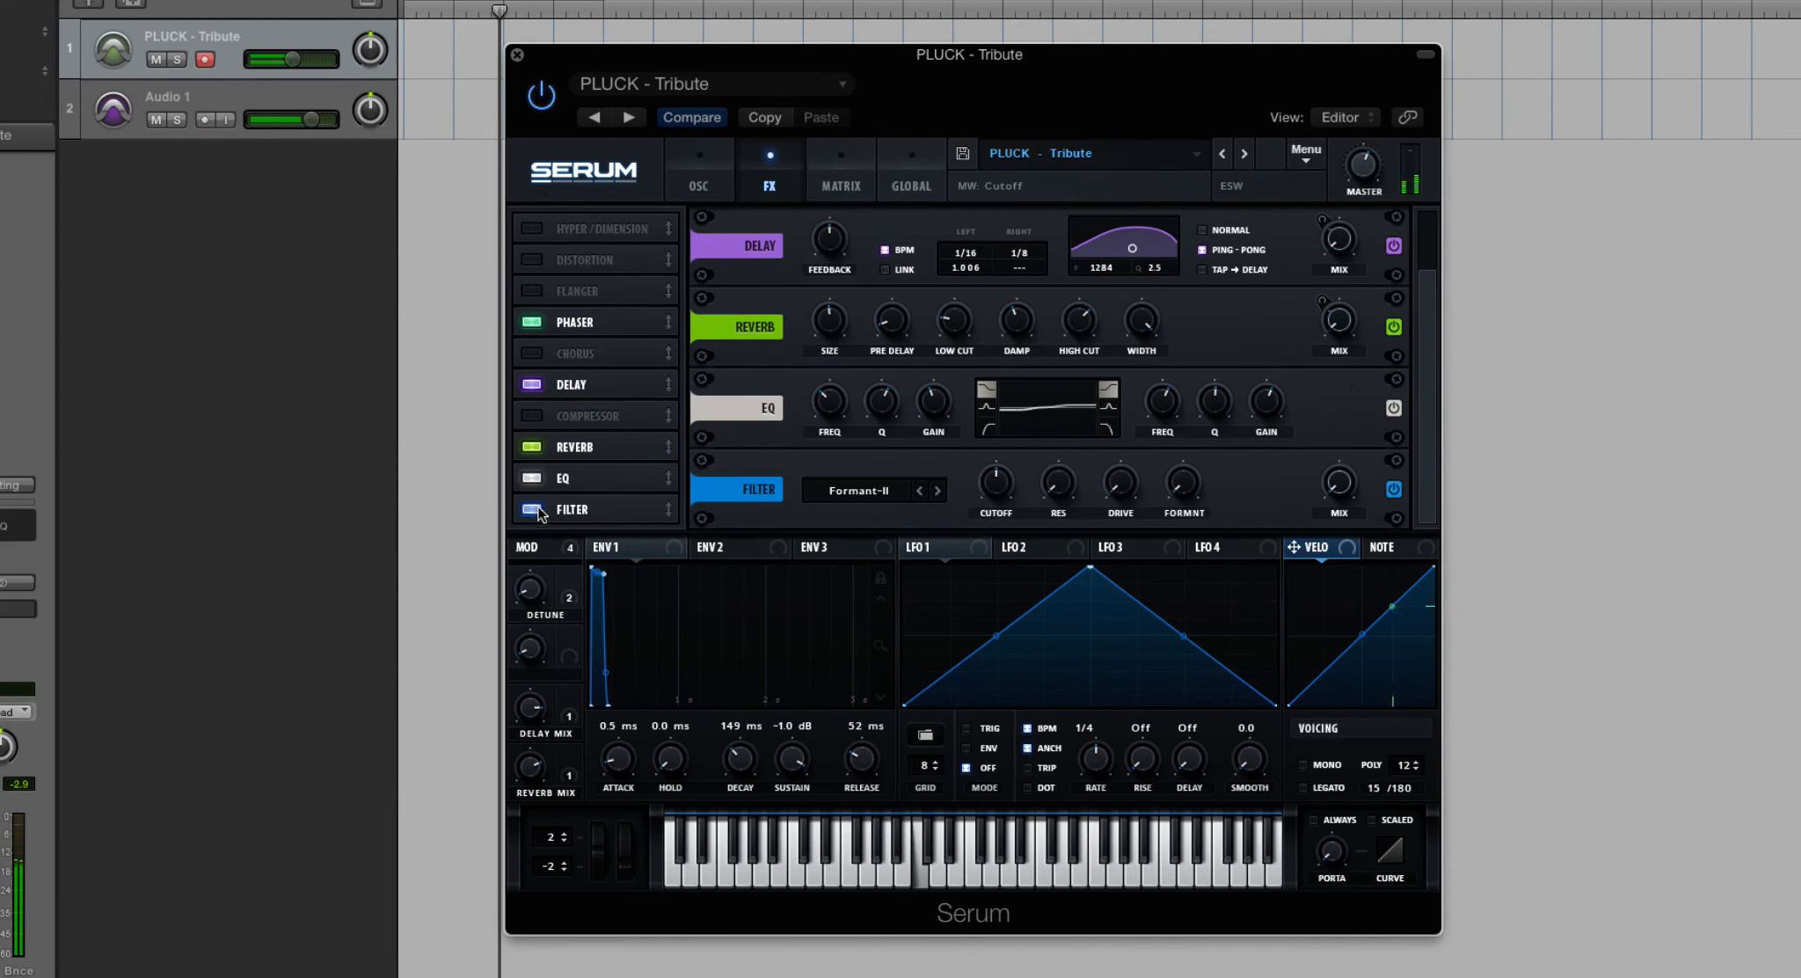
left_click_drag(1343, 444, 1321, 262)
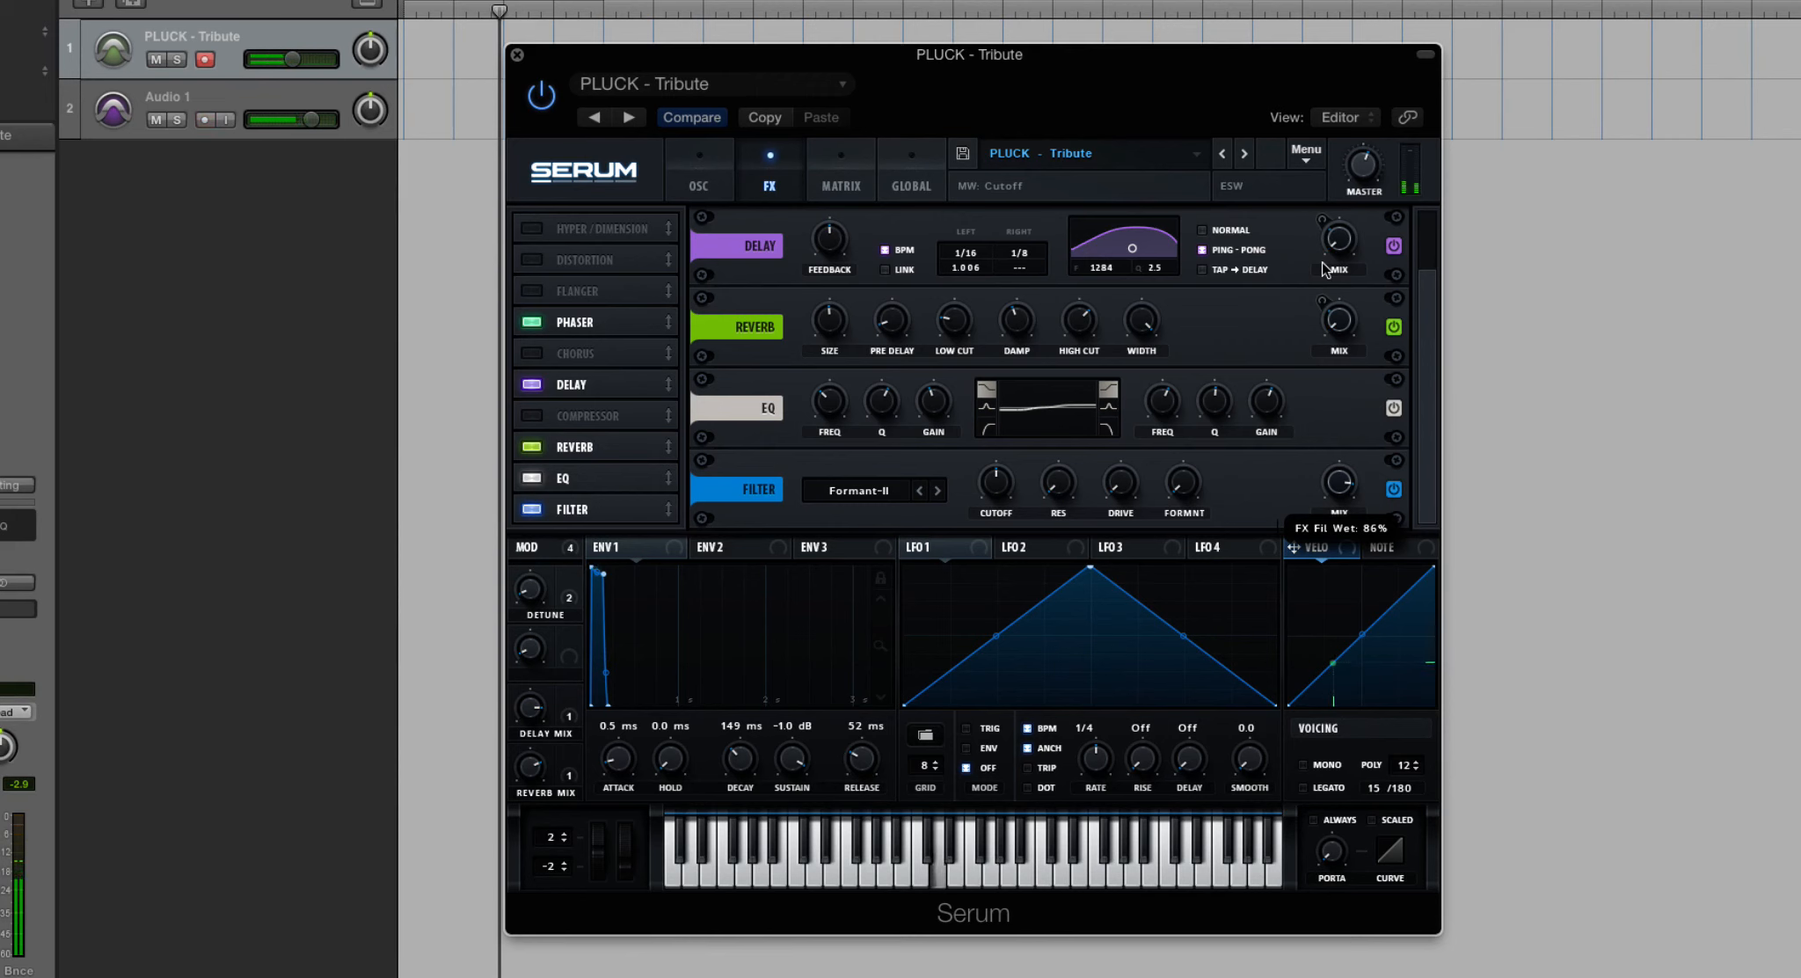
- Revisit the main filter on the oscillator page, and lower the Formant-II effects filter's wet mix
left_click(681, 172)
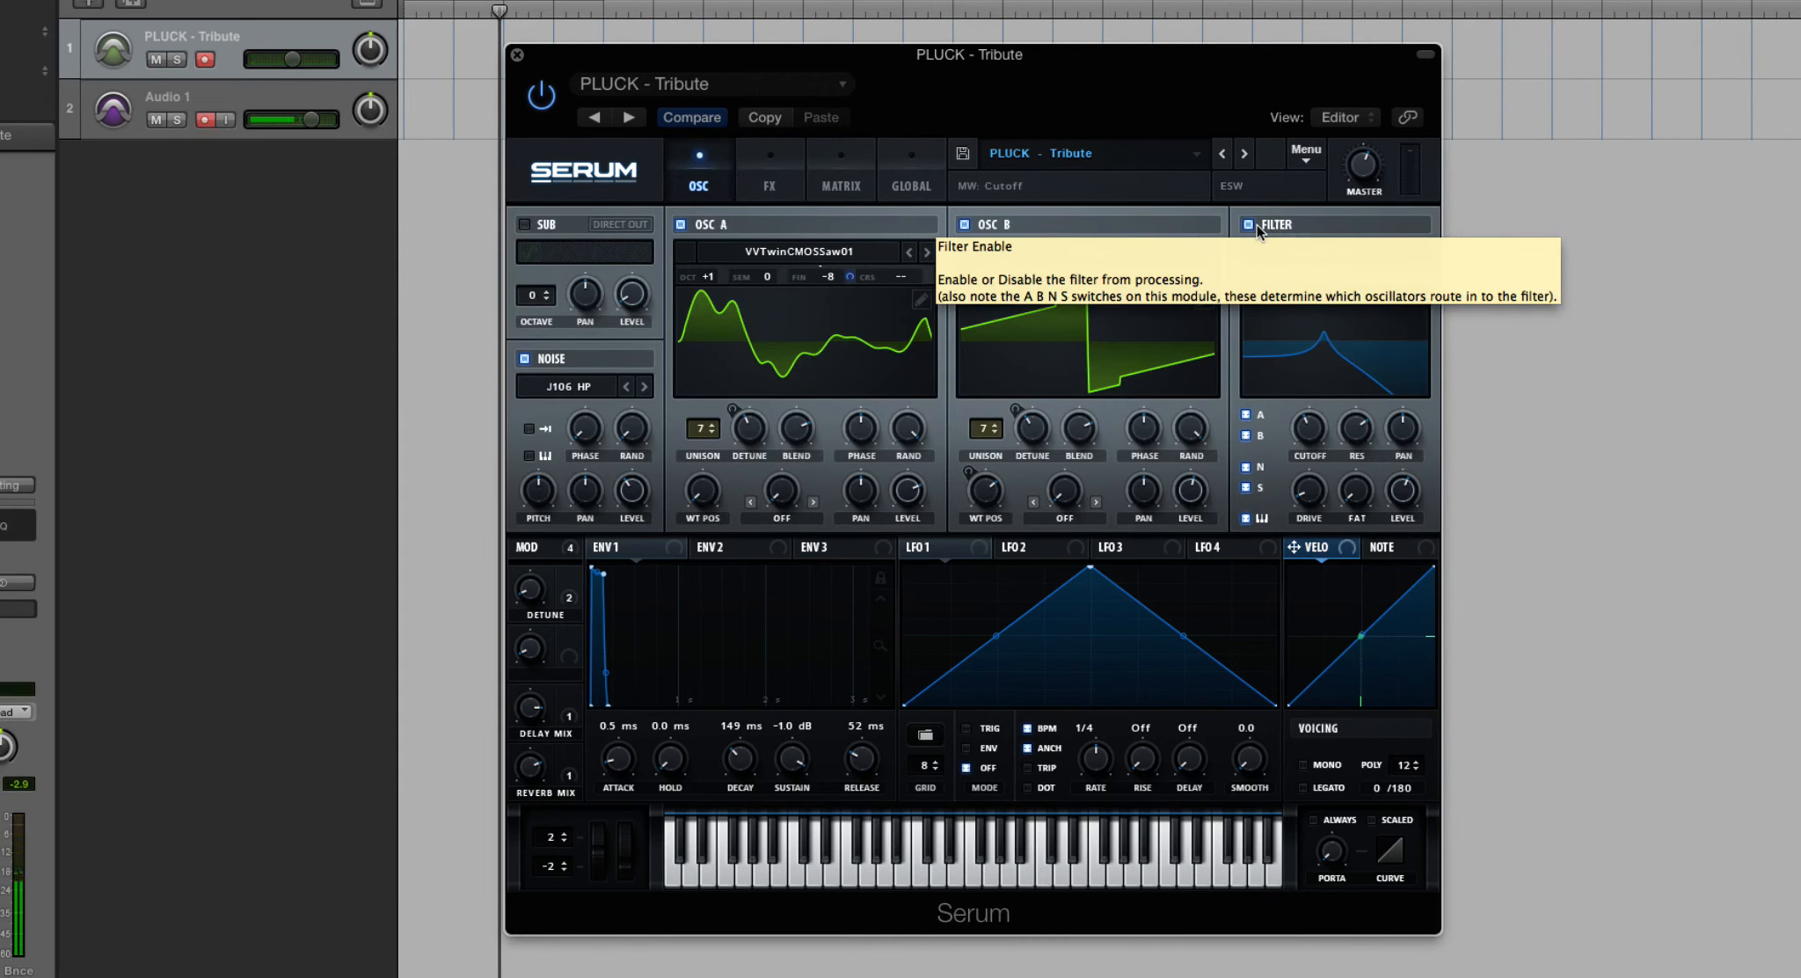
left_click(770, 176)
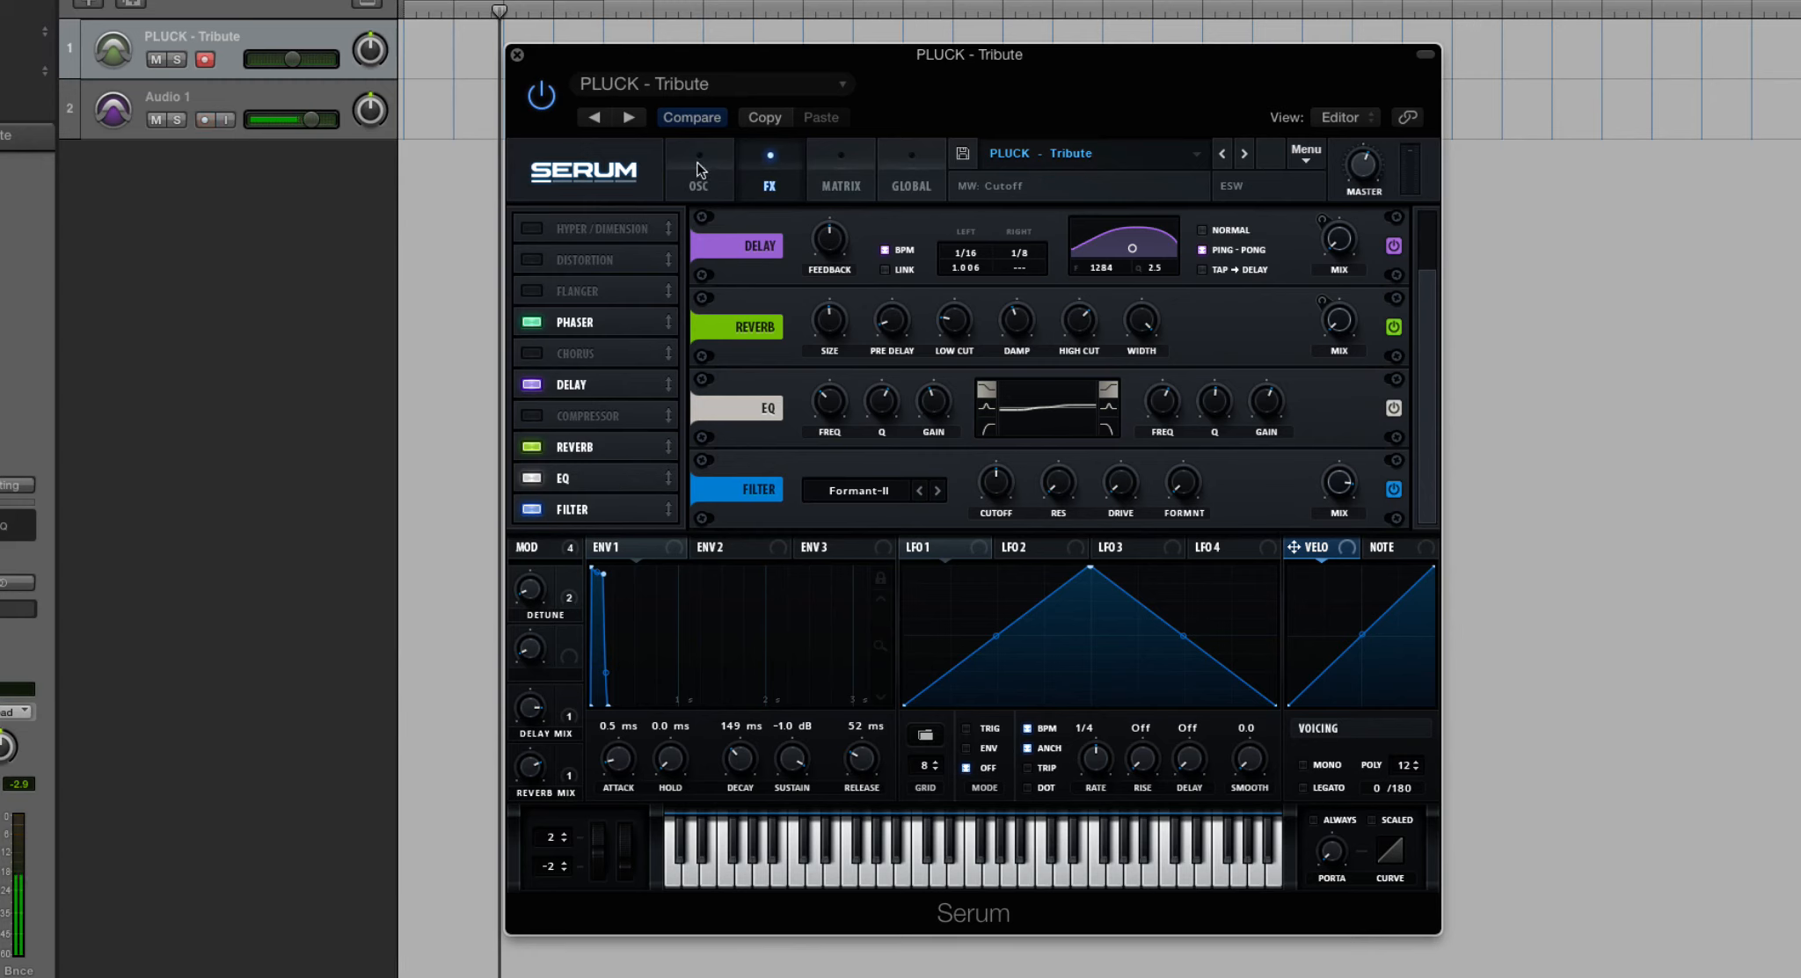
left_click_drag(1336, 484, 1337, 508)
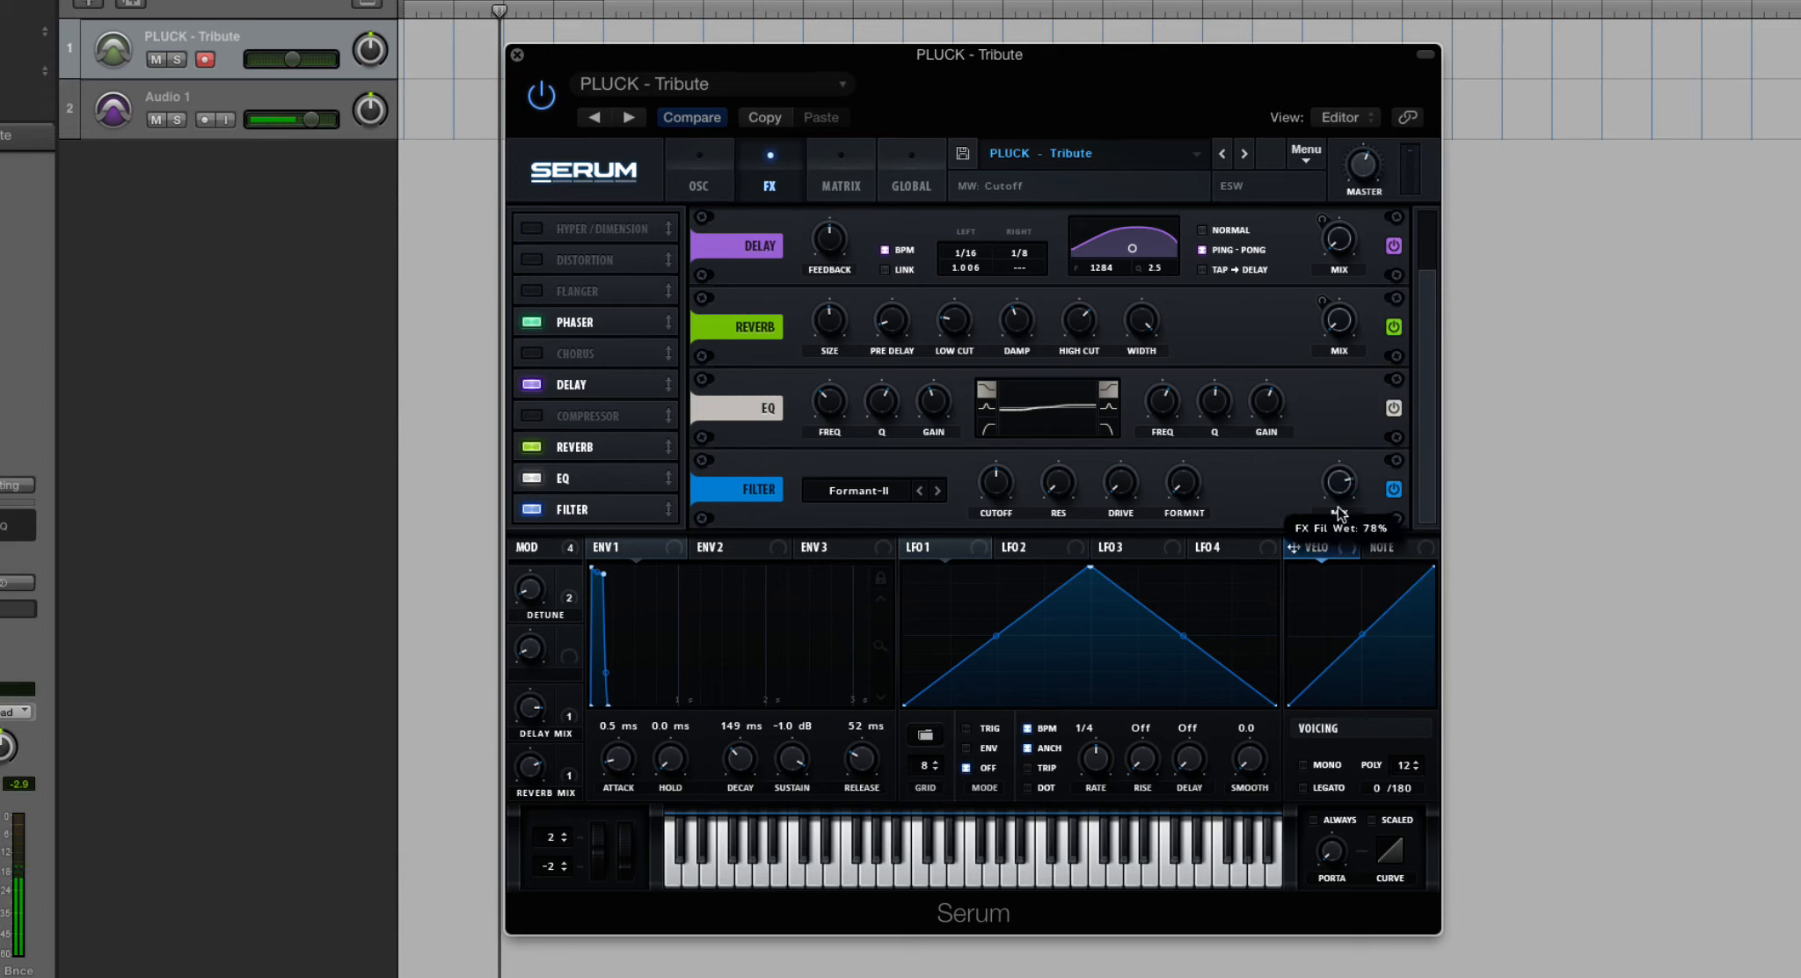
left_click_drag(1338, 570, 1341, 625)
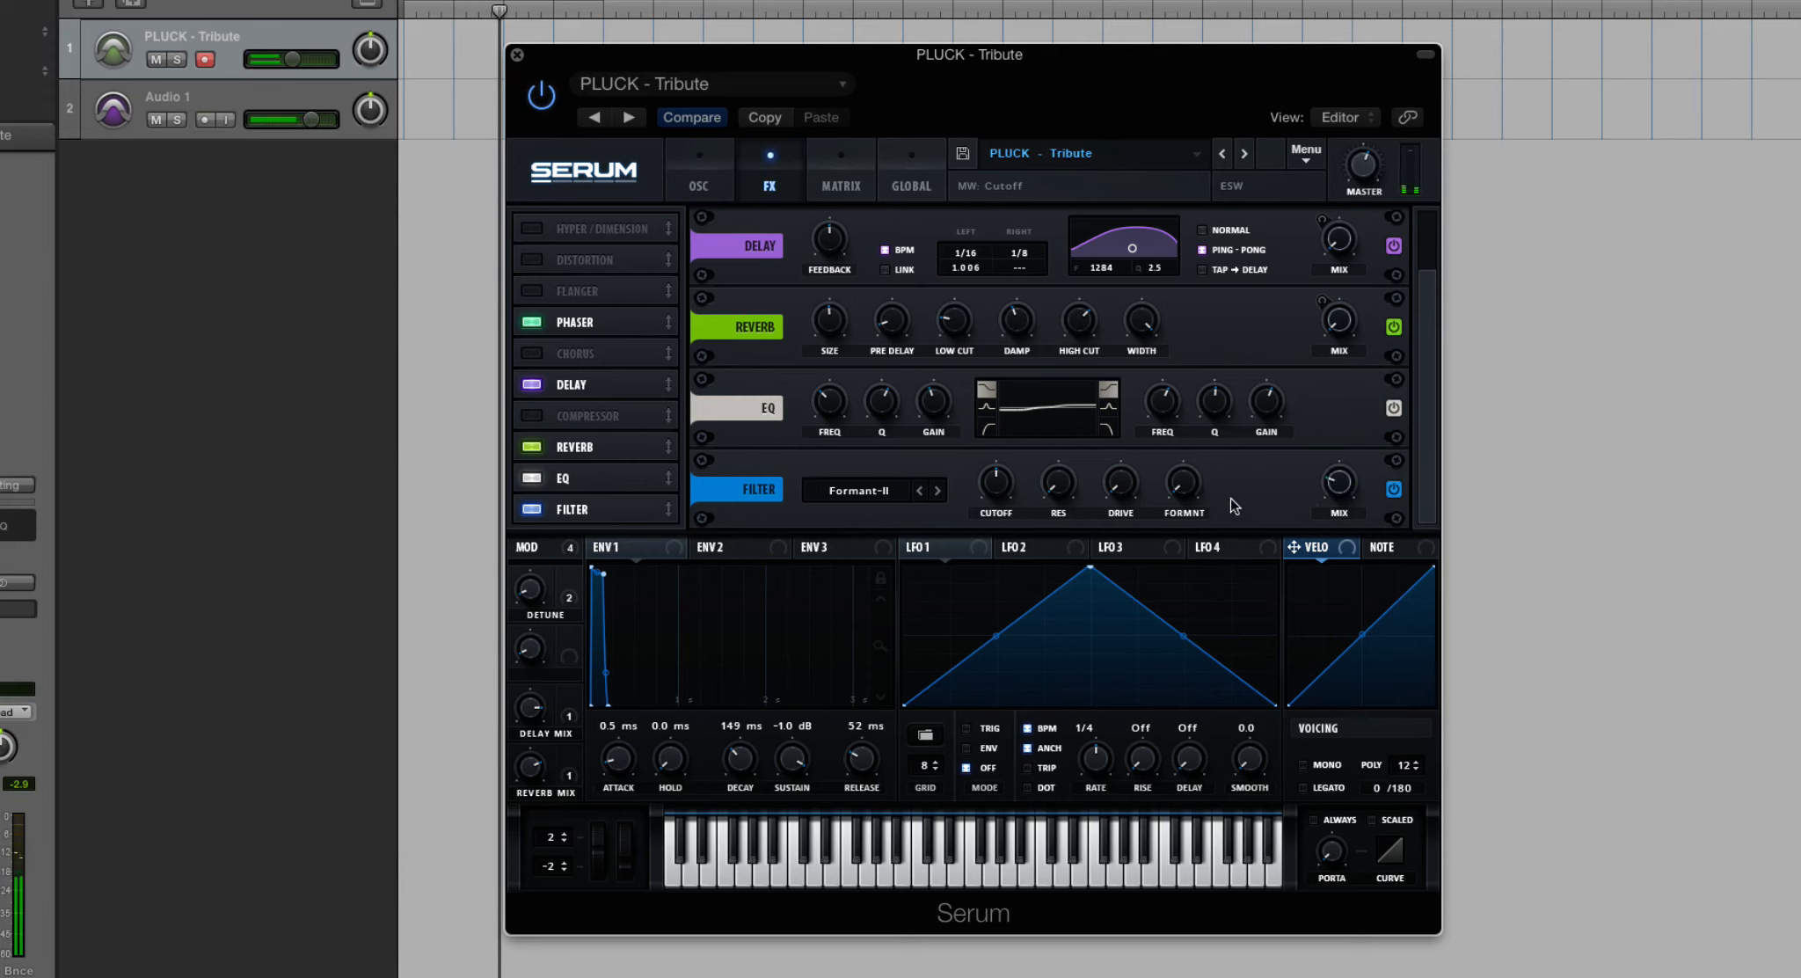
- Browse the effects filter's available types, including the Flanges group, and return to the oscillator page
left_click(858, 491)
mouse_move(878, 568)
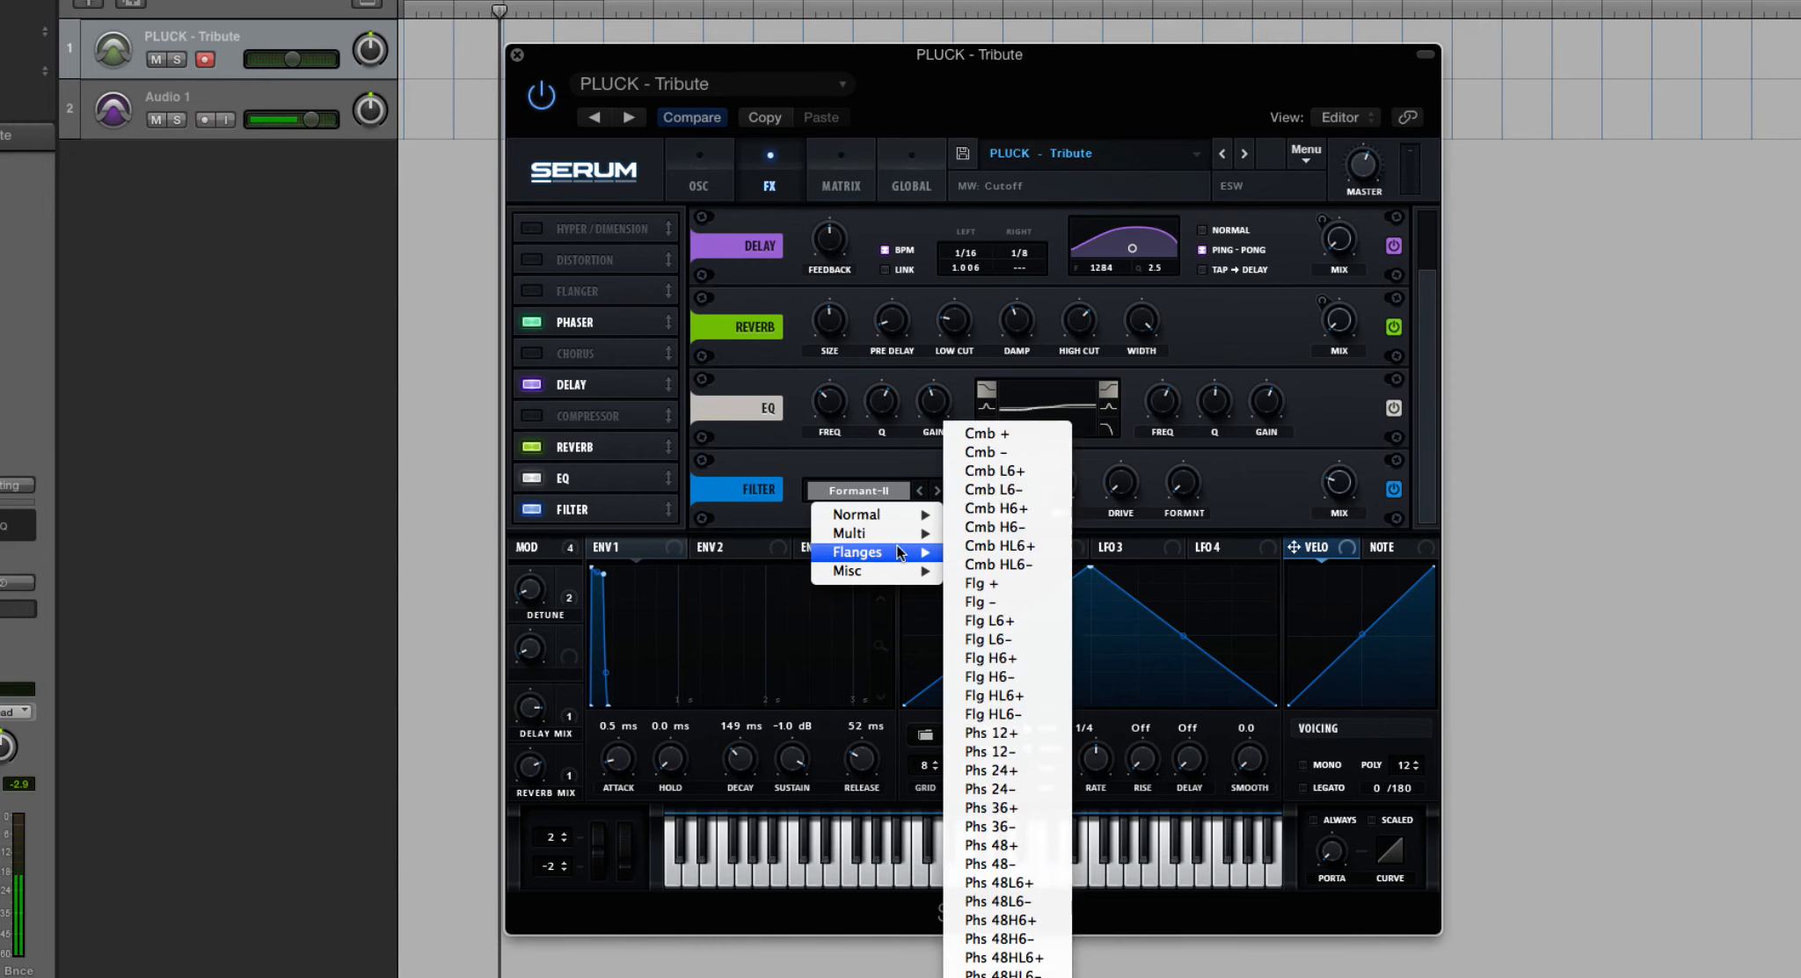
left_click(825, 450)
left_click(698, 176)
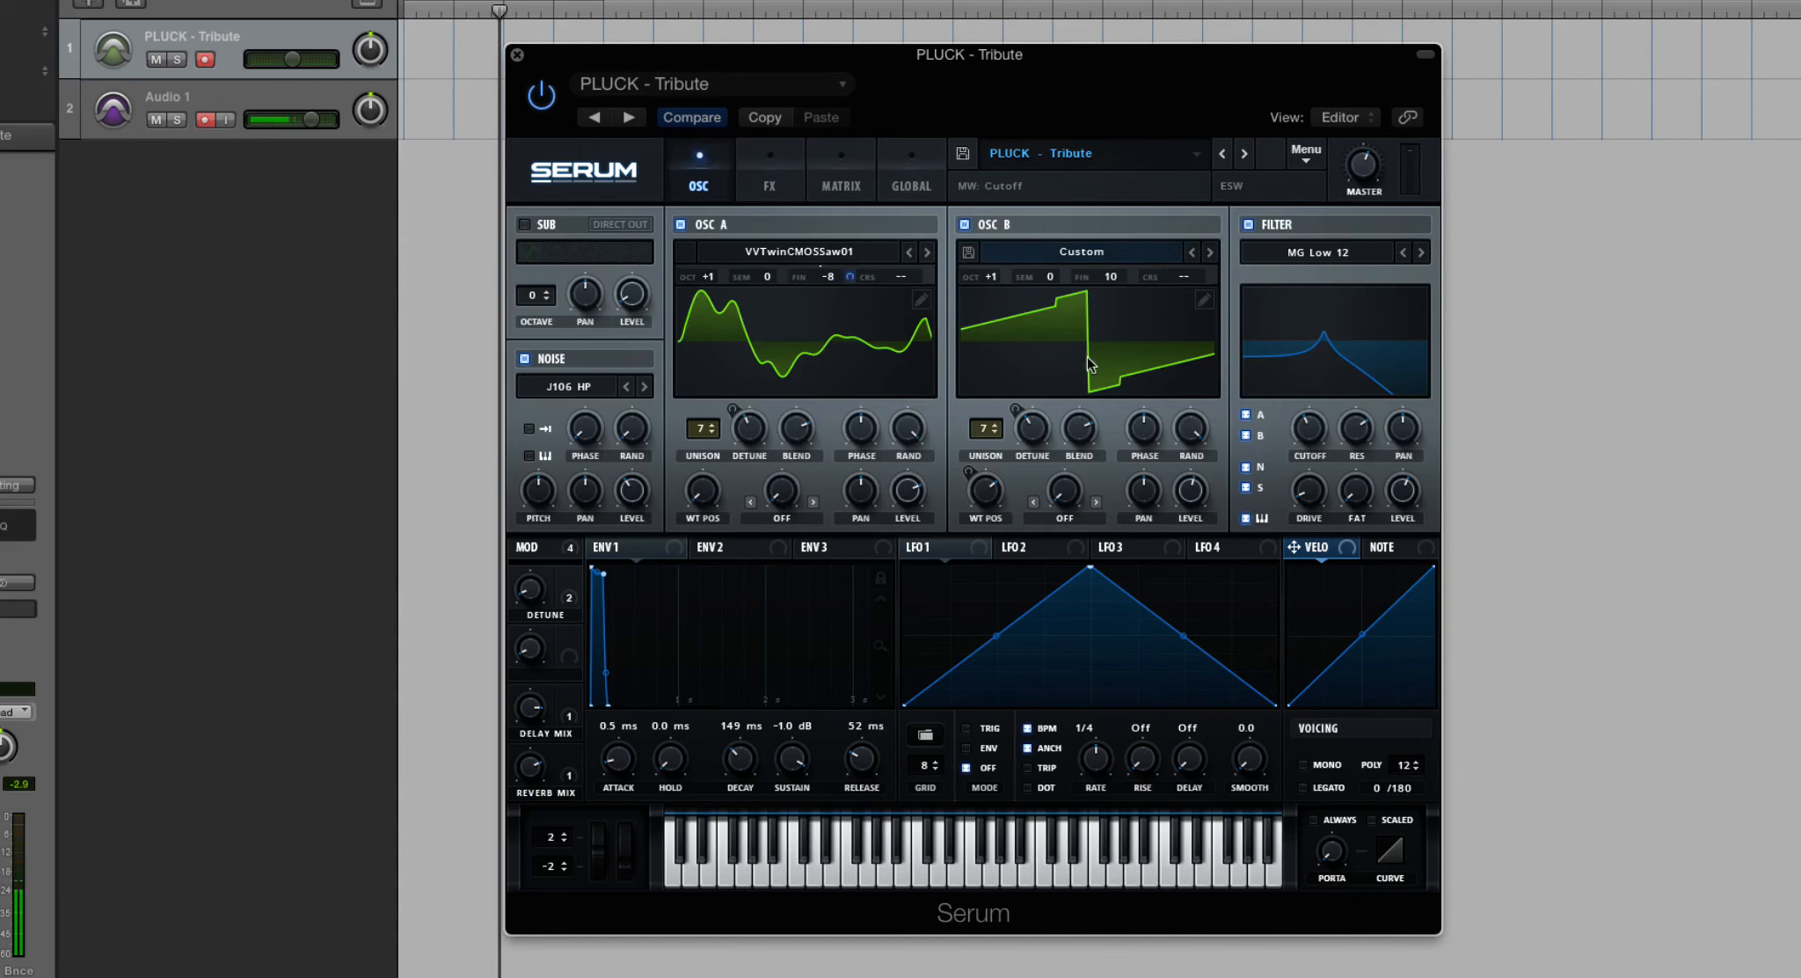